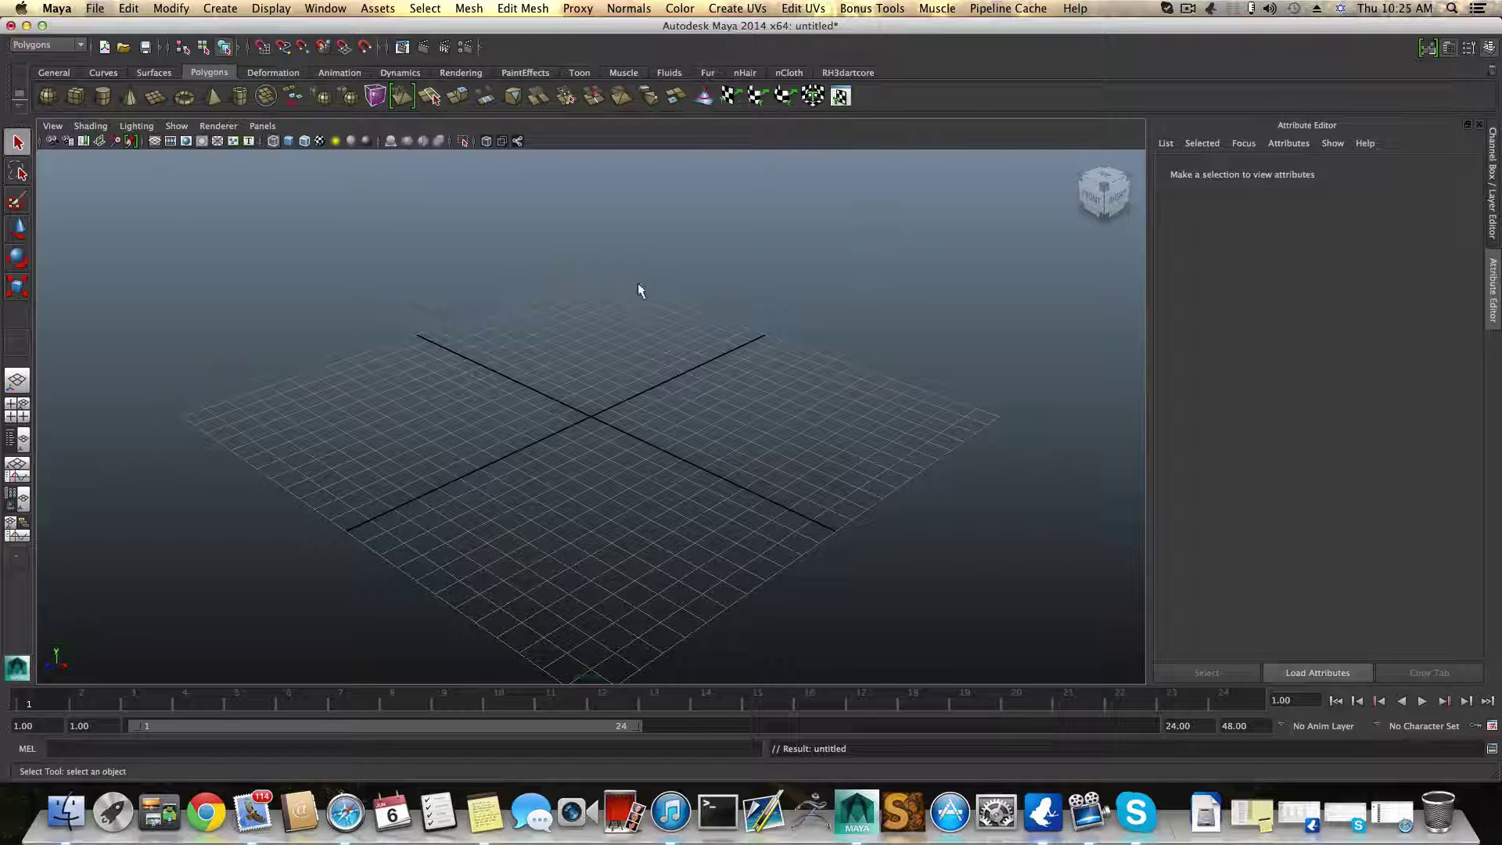
Step: Turn on Smooth Wireframe shading in the viewport
alt+drag(670, 409, 580, 389)
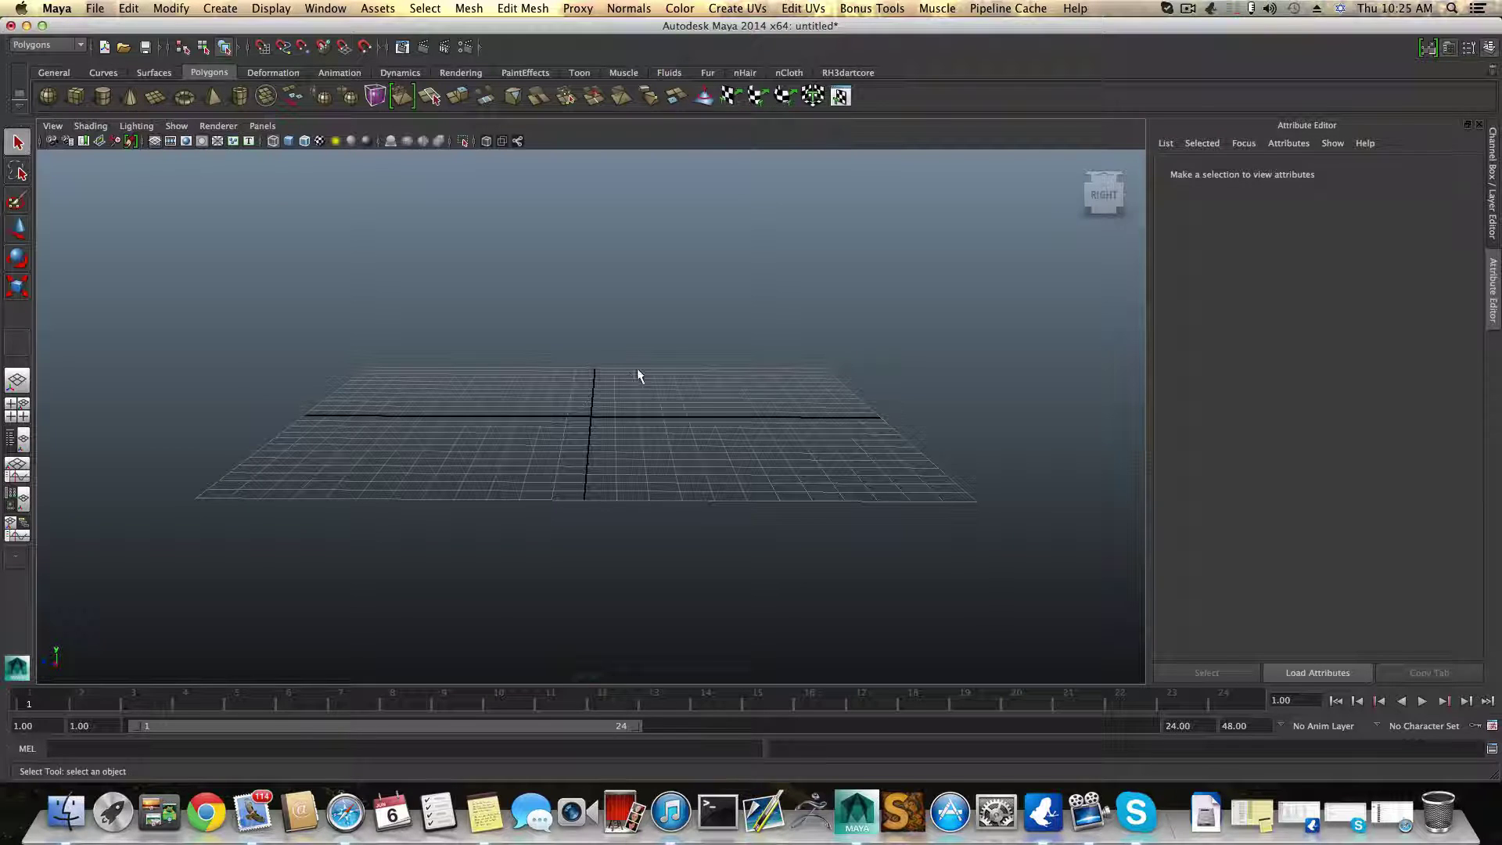
click(90, 126)
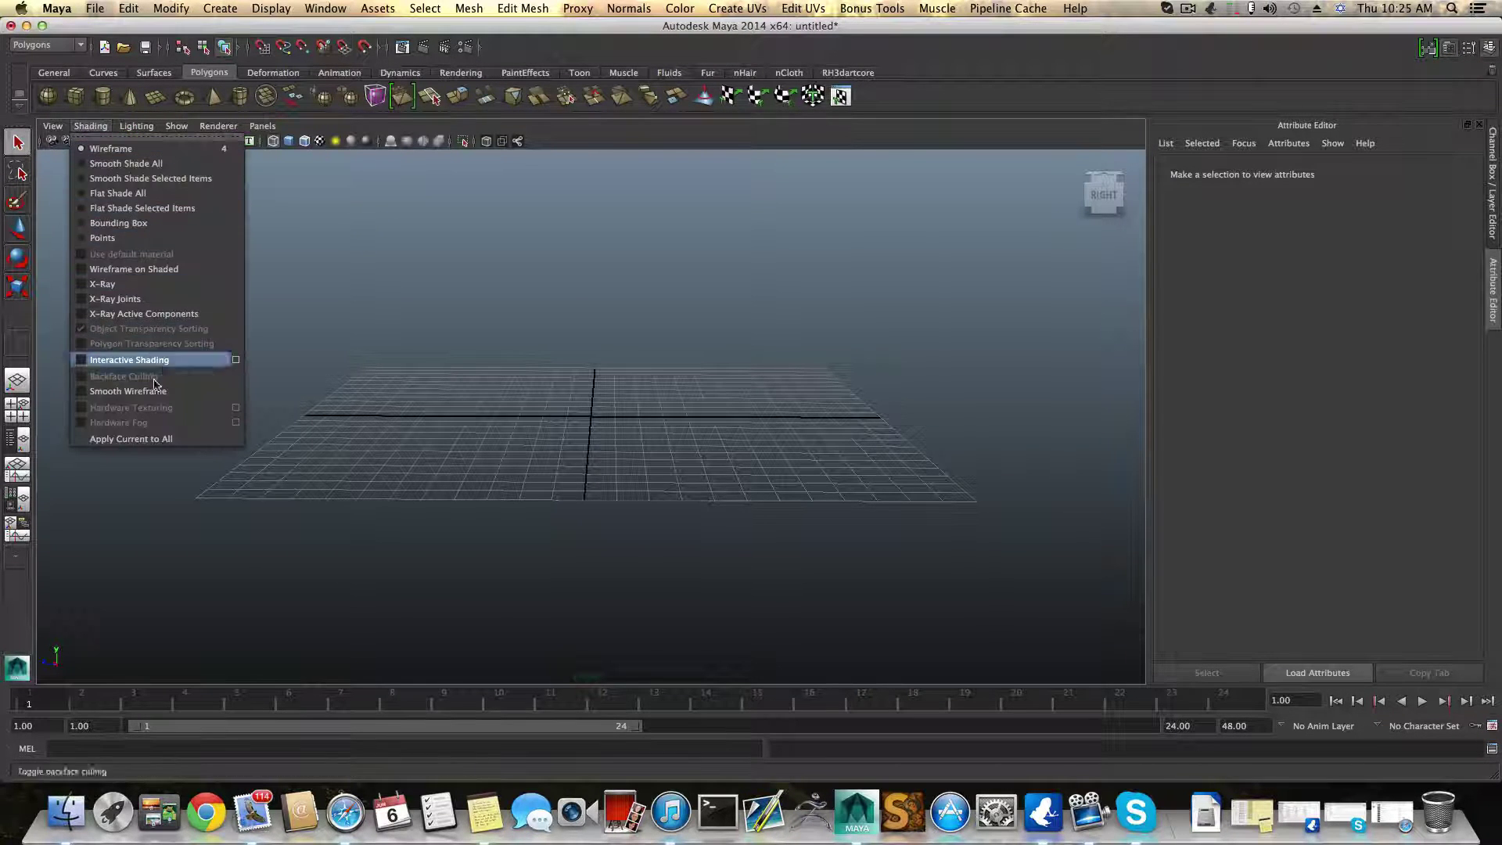
click(84, 397)
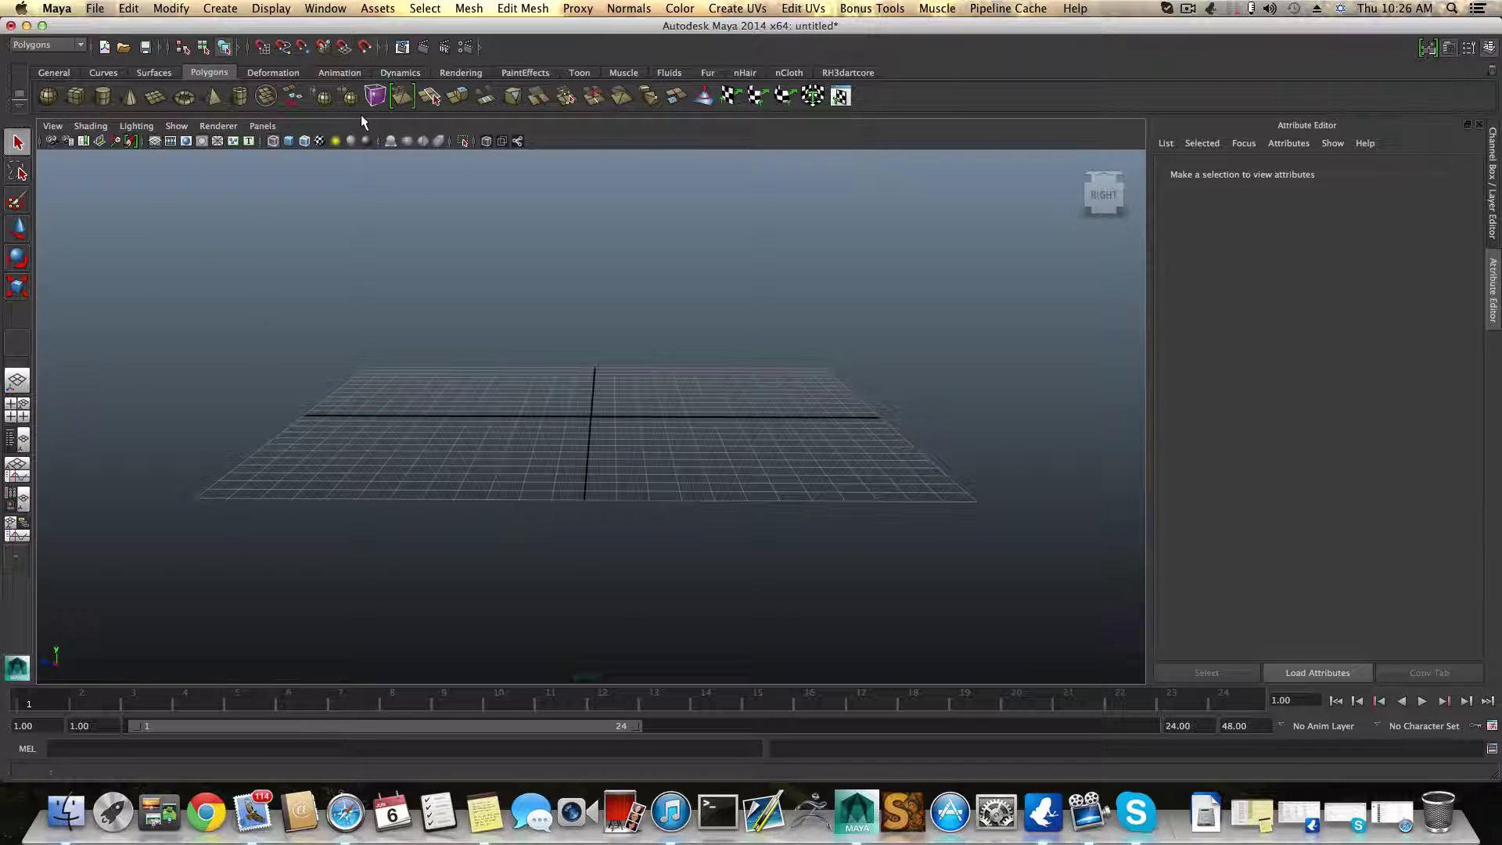
Step: Turn off Interactive Creation for polygon primitives
click(236, 10)
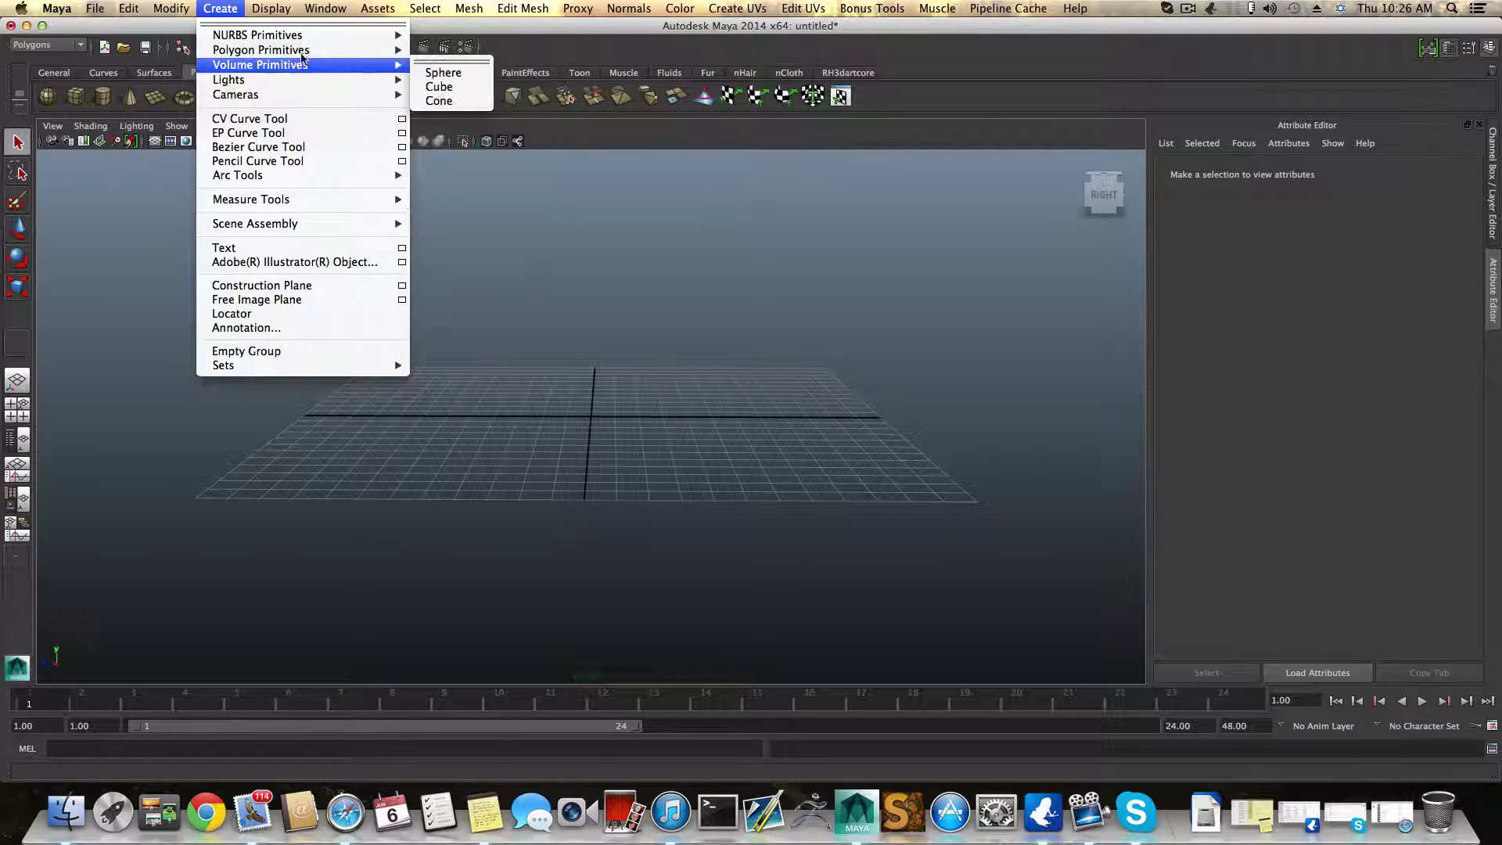
mouse_move(352, 50)
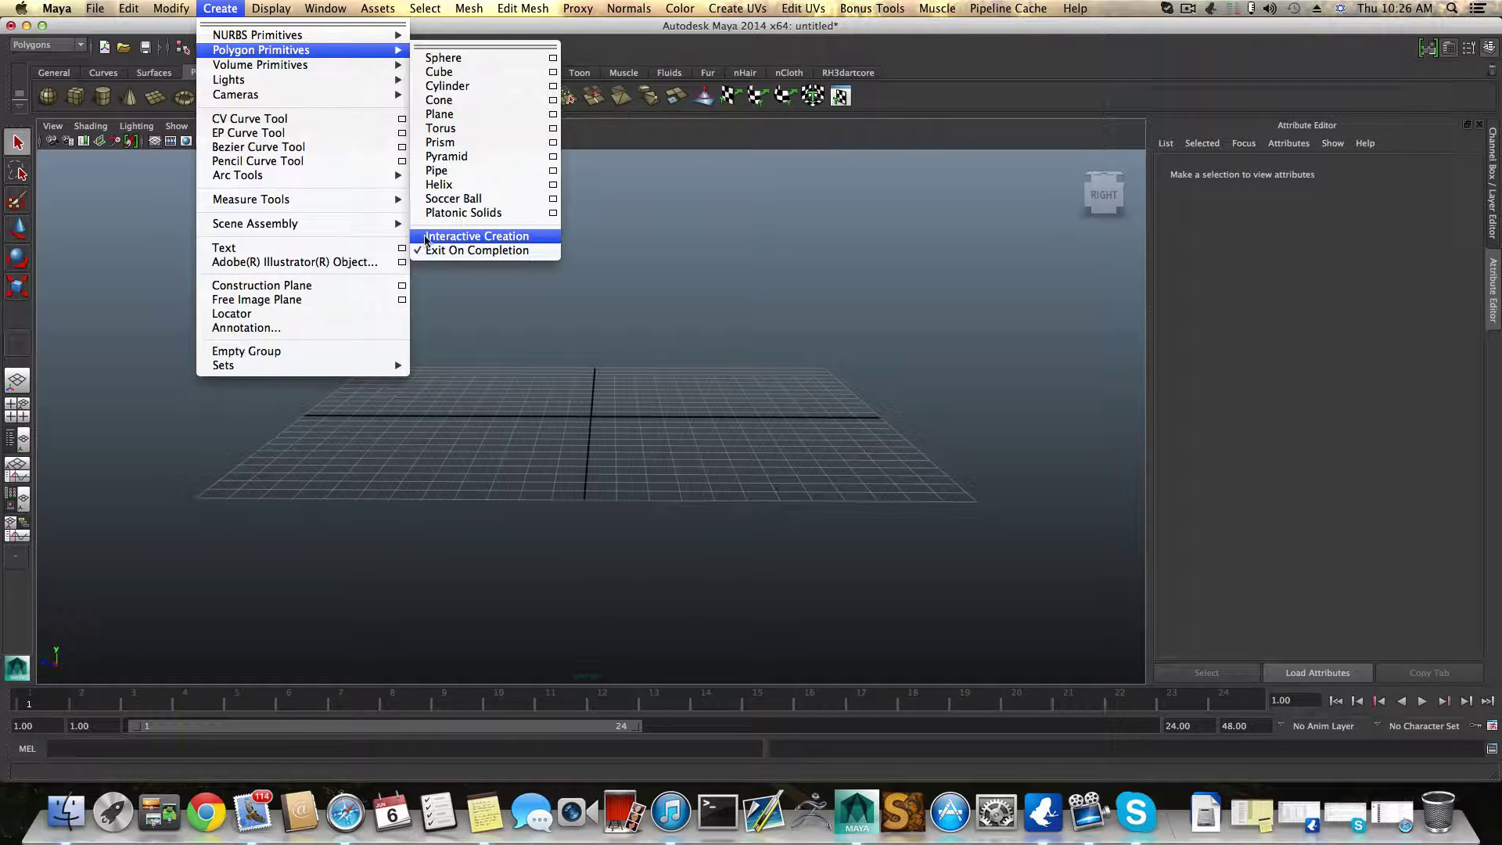
click(427, 240)
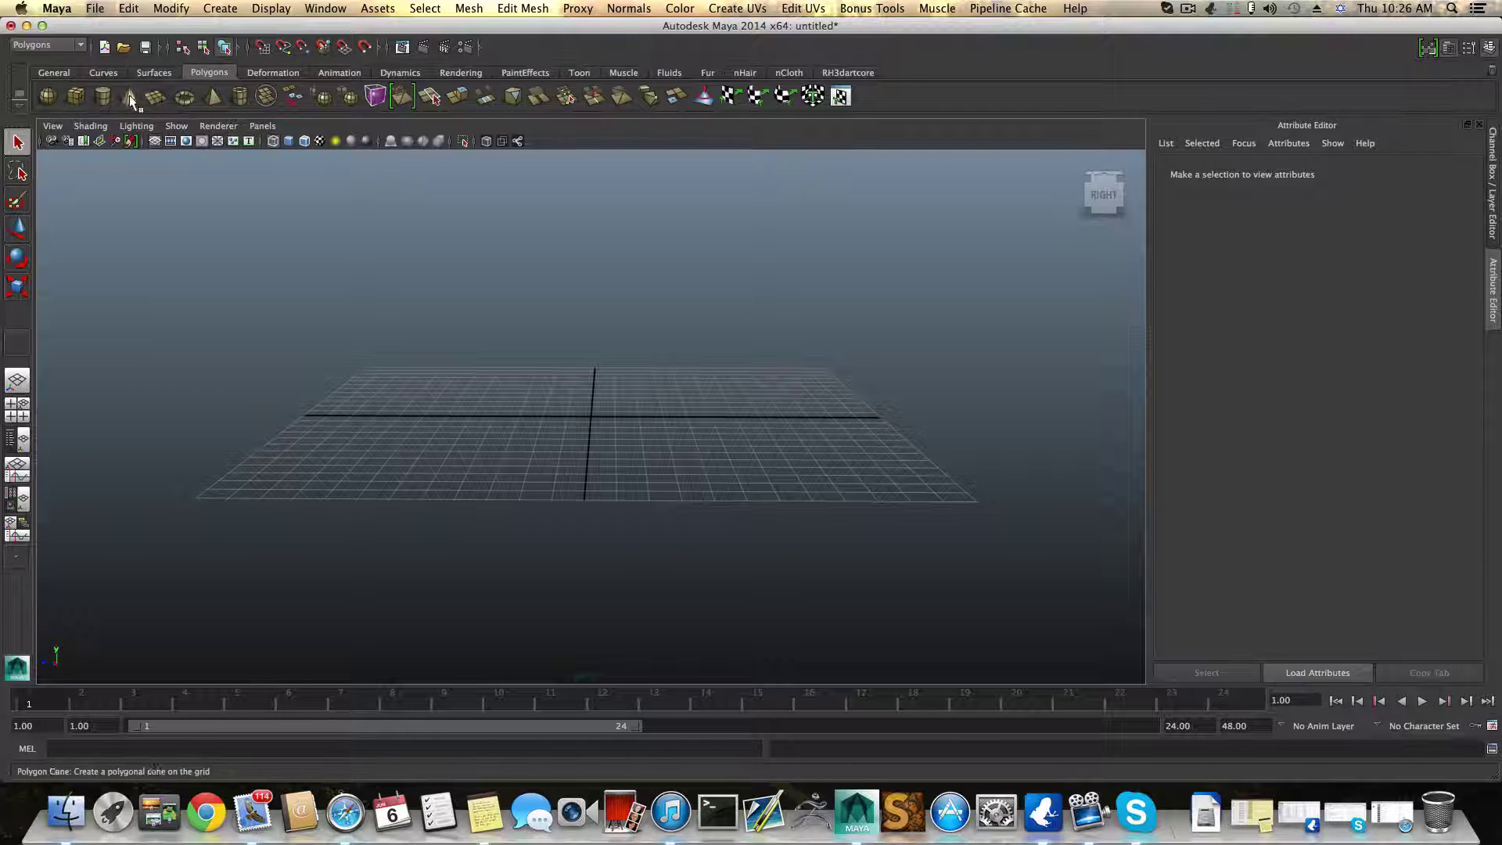
Step: Create a default 1×1×1 polygon cube at the origin and view it shaded
click(69, 97)
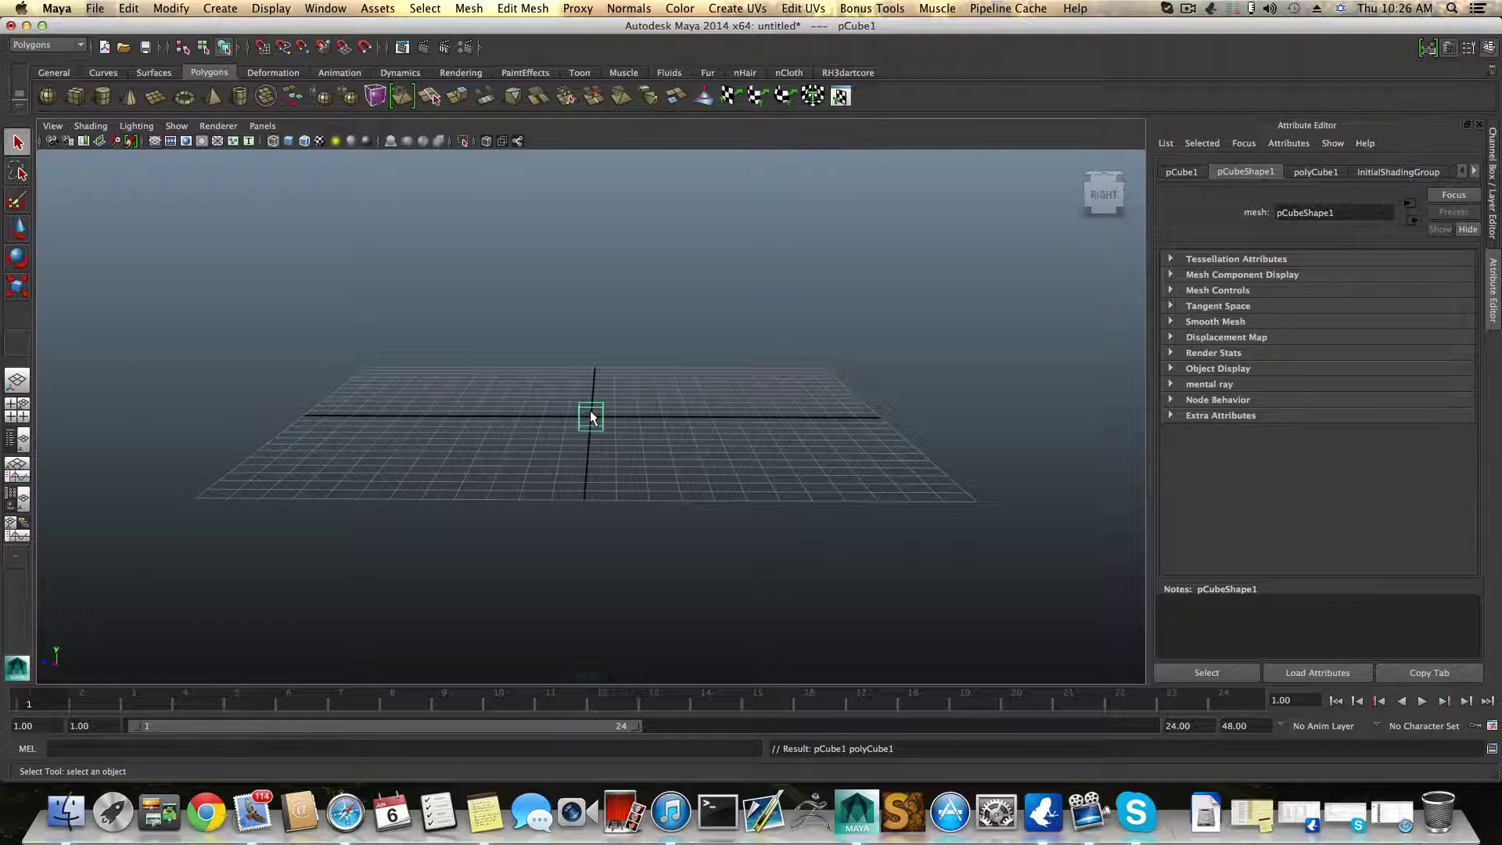
alt+drag(591, 417, 540, 435)
mouse_move(540, 436)
alt+right_down()
mouse_move(788, 479)
mouse_move(614, 513)
mouse_move(690, 489)
mouse_move(531, 435)
alt+right_up()
alt+drag(548, 458, 524, 459)
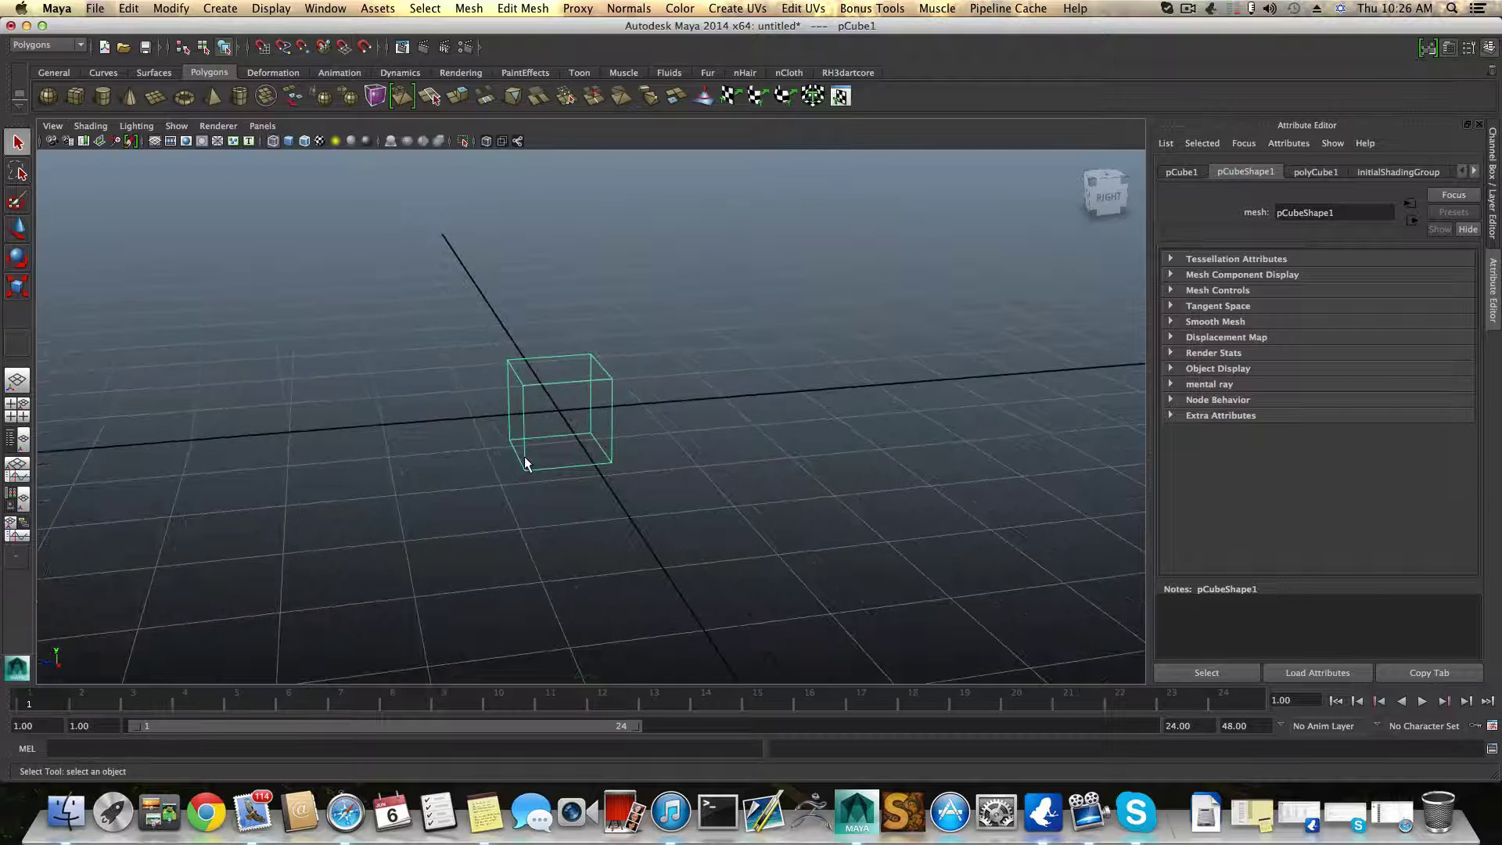
key(5)
mouse_move(757, 457)
alt+mouse_down()
mouse_move(812, 434)
mouse_move(790, 433)
alt+mouse_up()
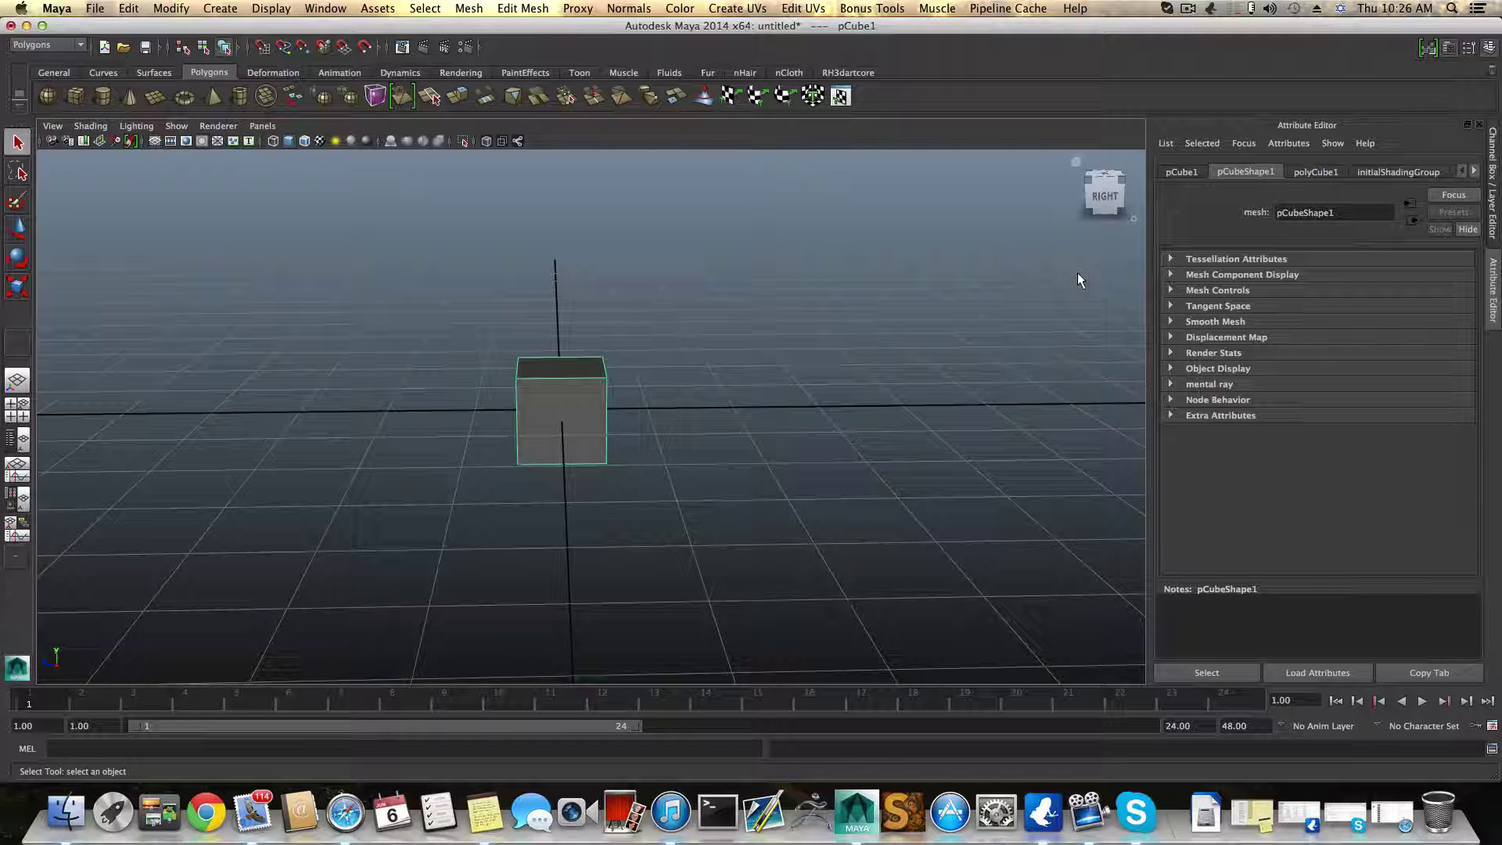
click(1447, 46)
click(1448, 47)
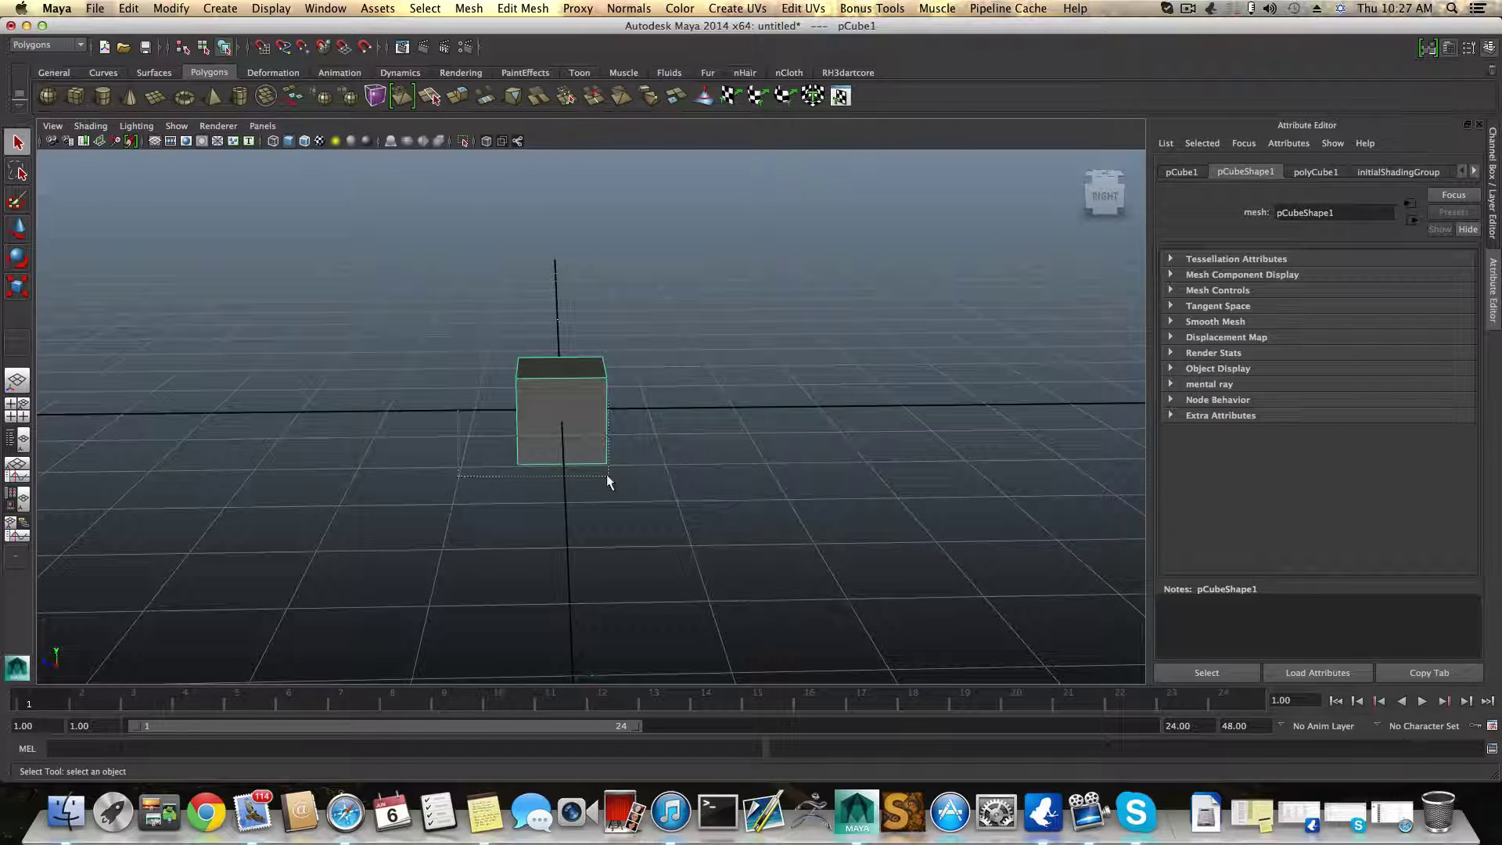
drag(607, 475, 609, 477)
key(ctrl+a)
key(ctrl+a)
Step: Add width and height subdivisions to the cube and scale it up uniformly
click(1307, 171)
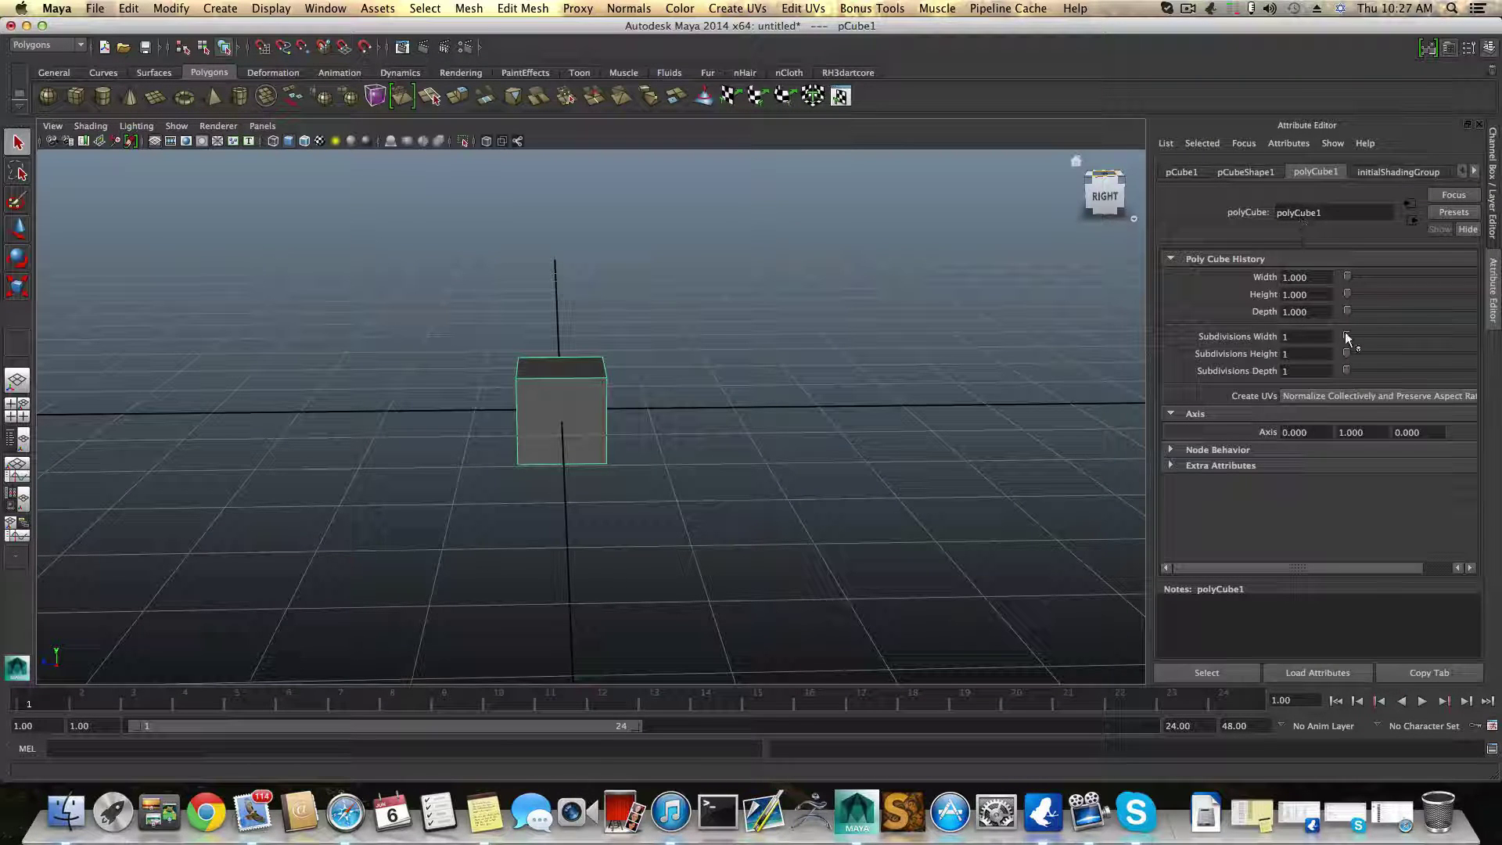
drag(1347, 335, 1358, 335)
alt+drag(1017, 364, 1253, 344)
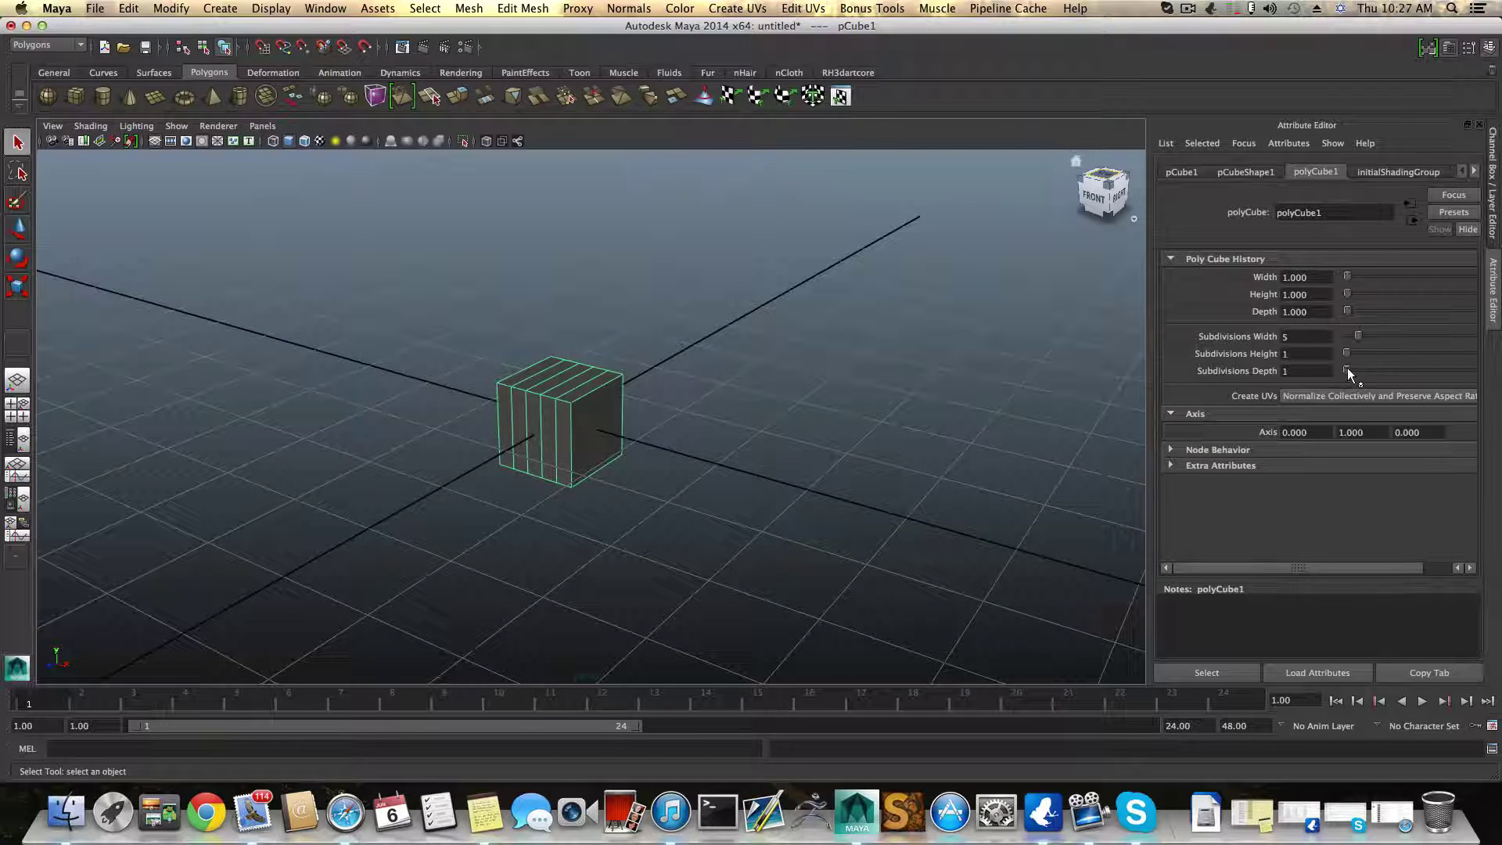
drag(1347, 353, 1357, 369)
alt+drag(916, 411, 157, 316)
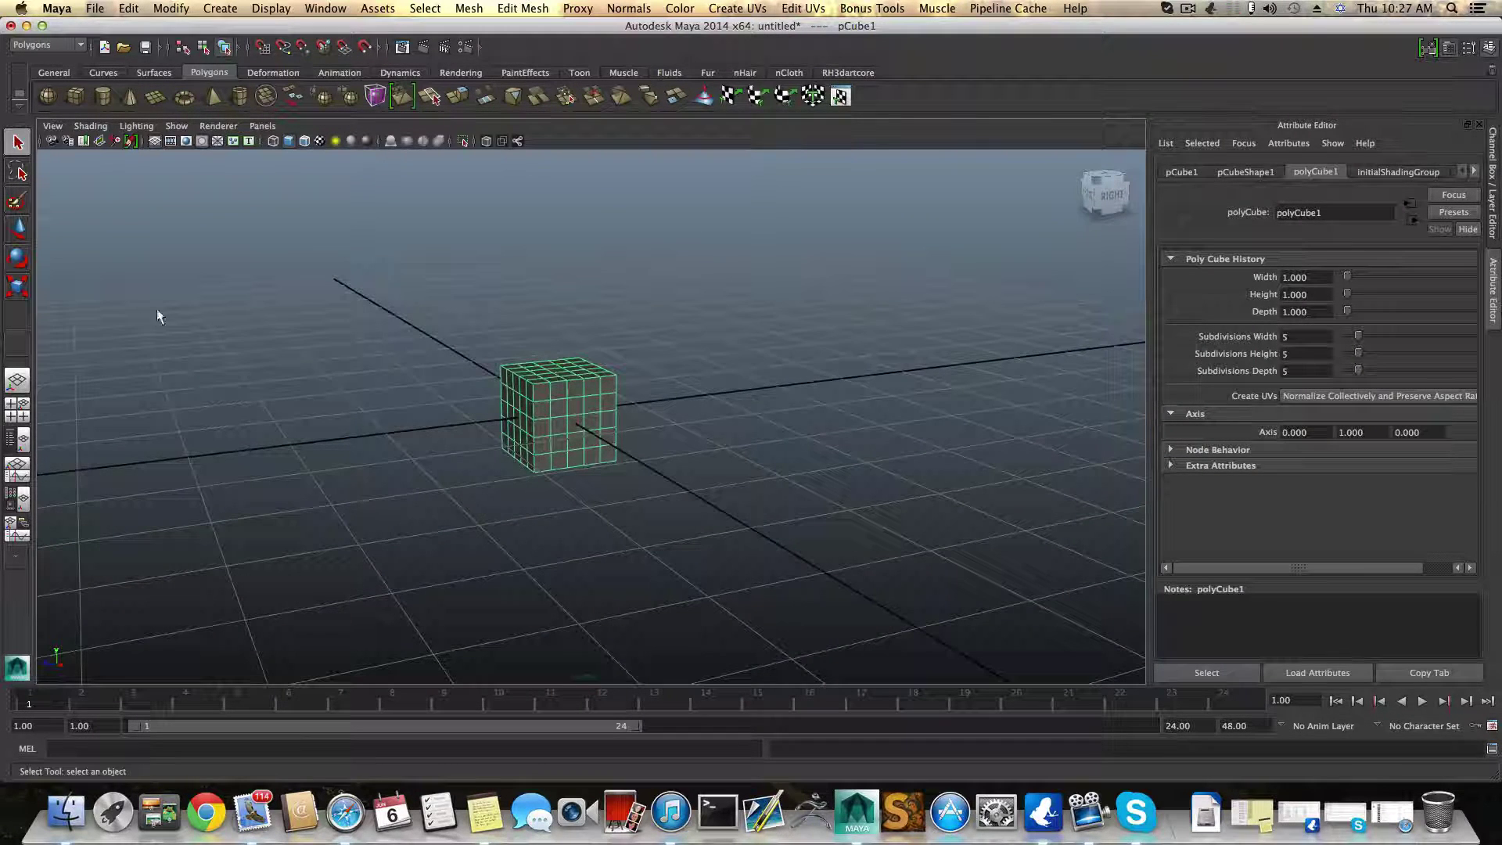
click(16, 286)
drag(559, 413, 775, 439)
Step: Raise the cube's width subdivisions to 7, undoing a trial at 8
drag(1356, 335, 1363, 353)
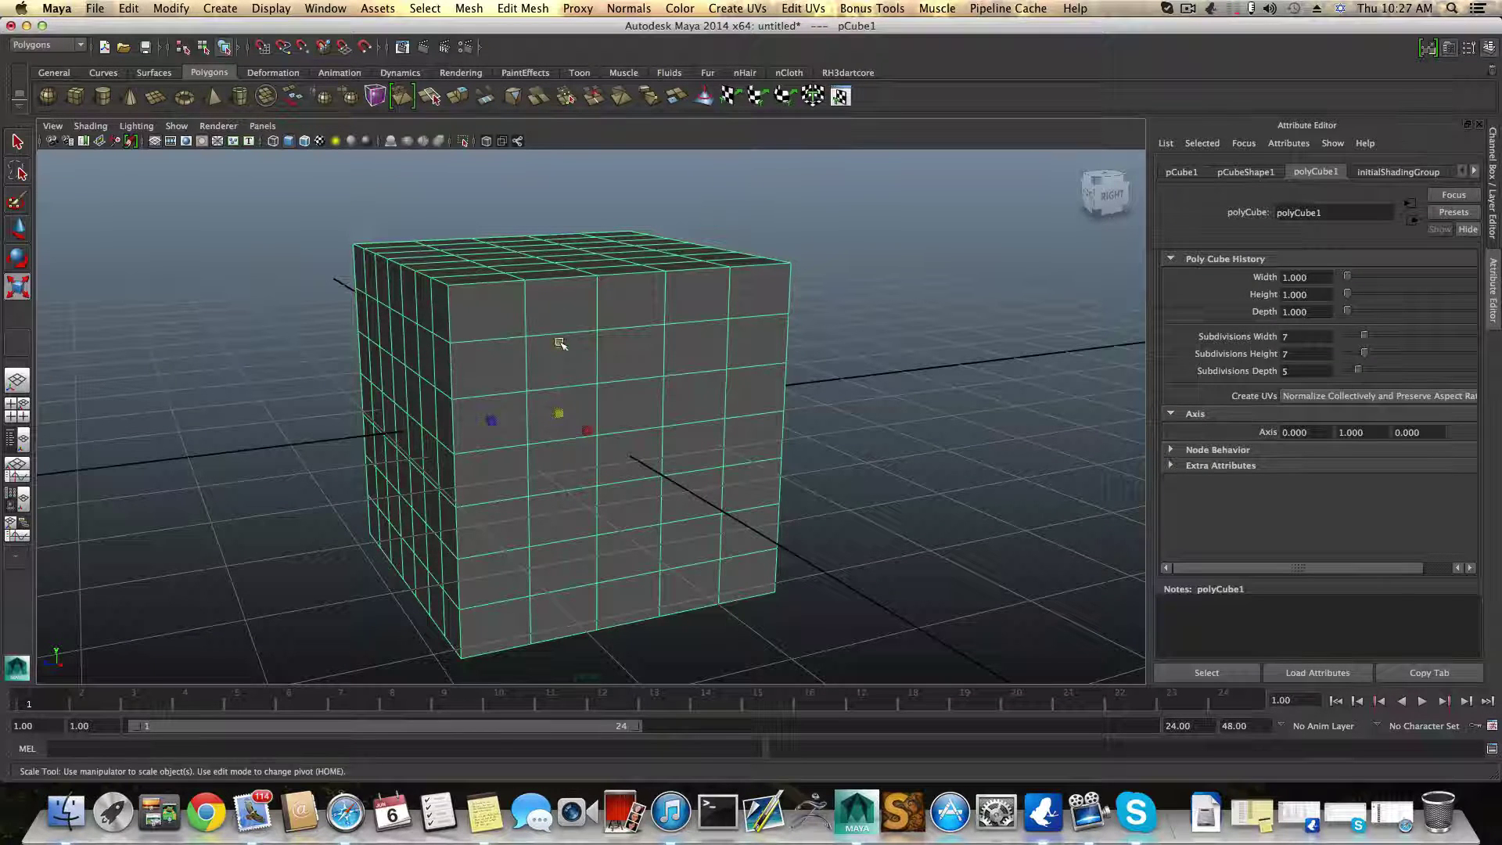
alt+drag(560, 344, 619, 376)
scroll(674, 393, down, 5)
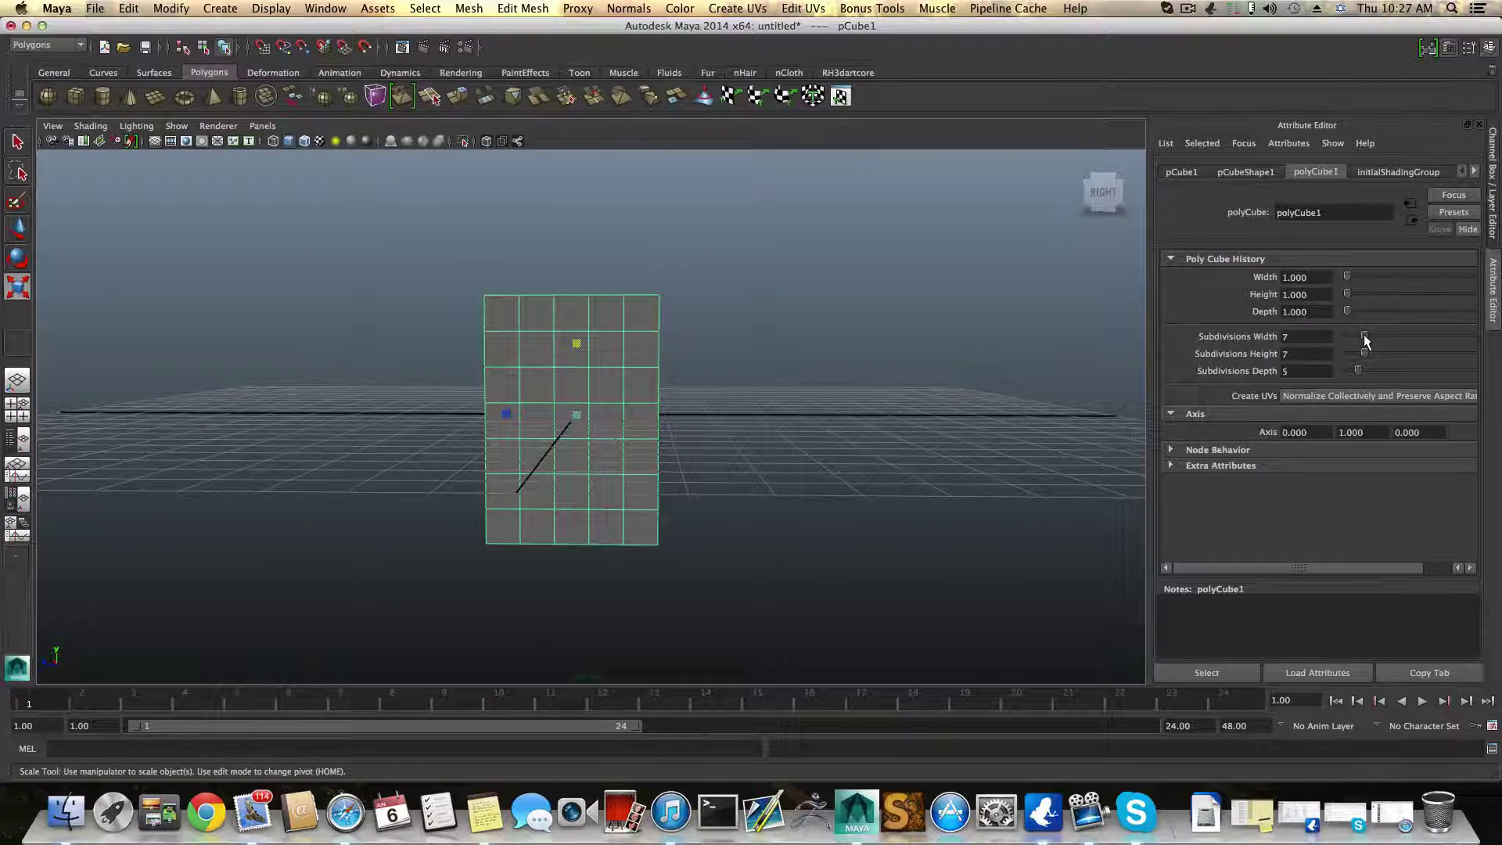
drag(1364, 335, 1367, 335)
key(z)
alt+drag(803, 390, 829, 366)
alt+drag(754, 429, 573, 392)
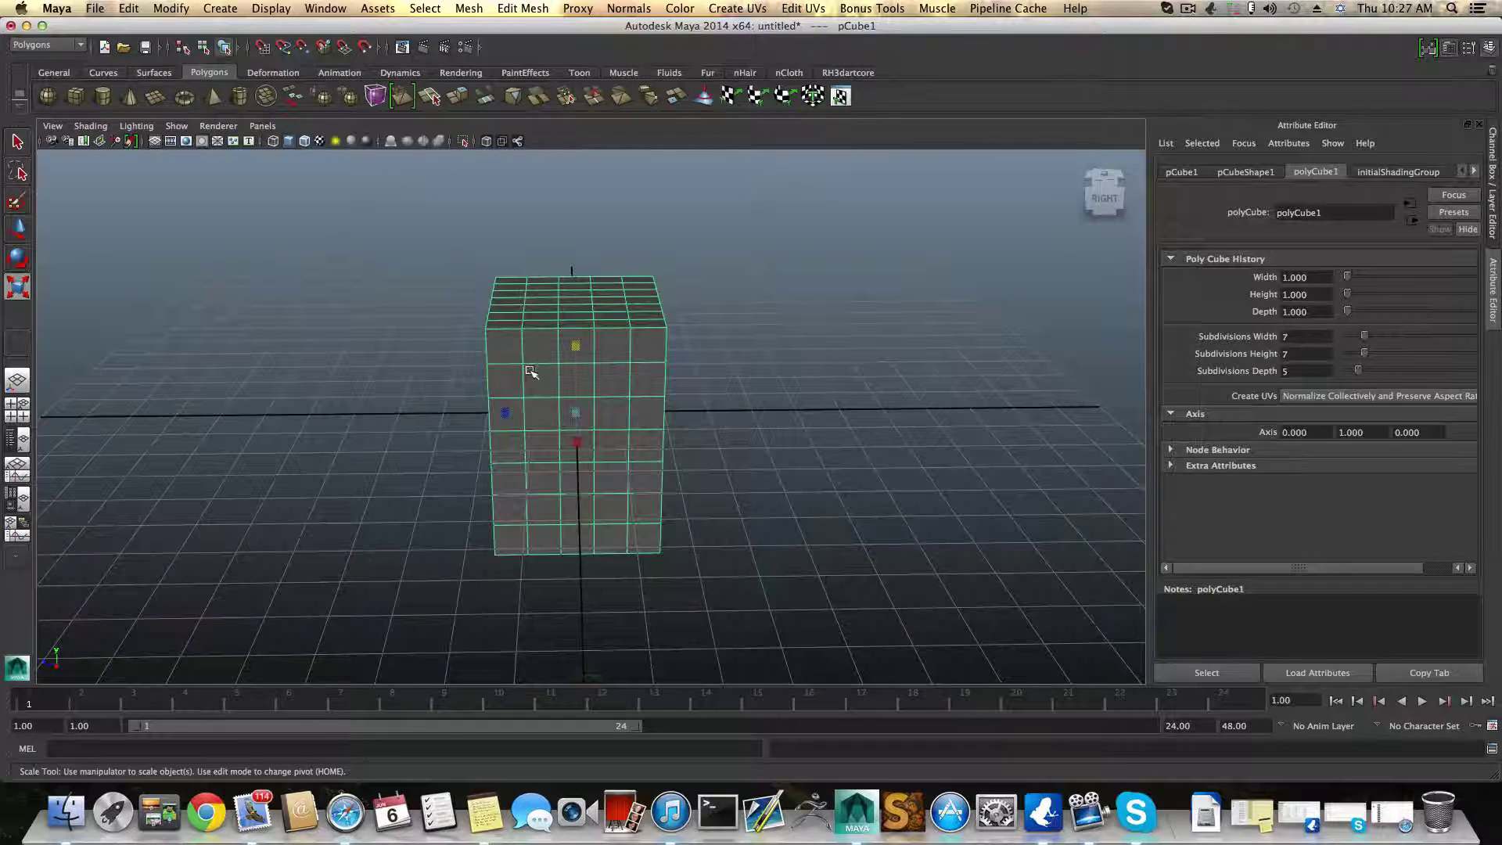
Step: Set width and depth subdivisions to 9 and stretch the cube taller
drag(1363, 336, 1371, 338)
key(z)
key(z)
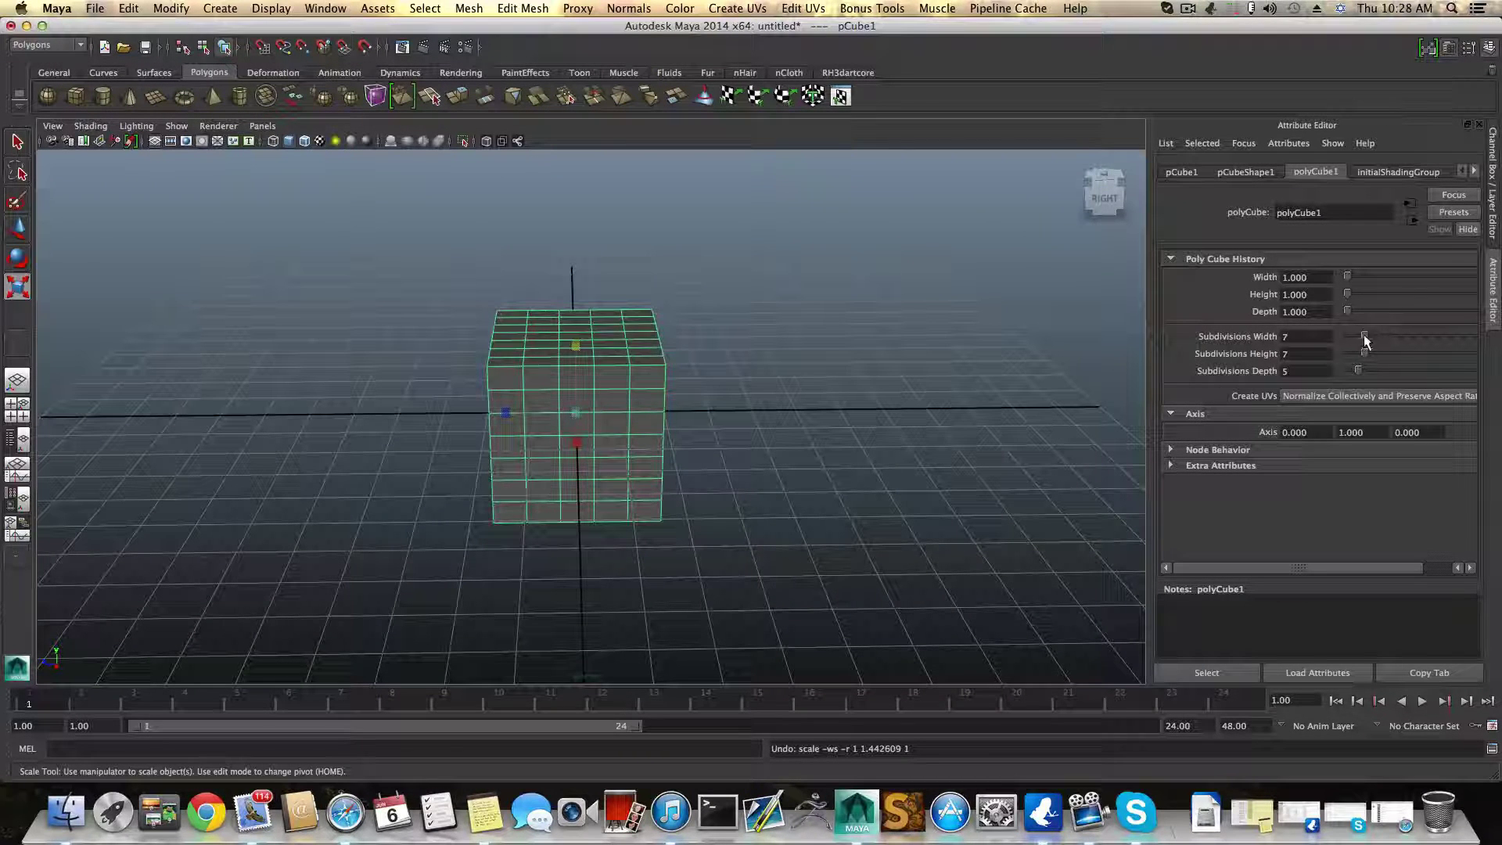
drag(1364, 335, 1370, 350)
alt+drag(869, 401, 832, 362)
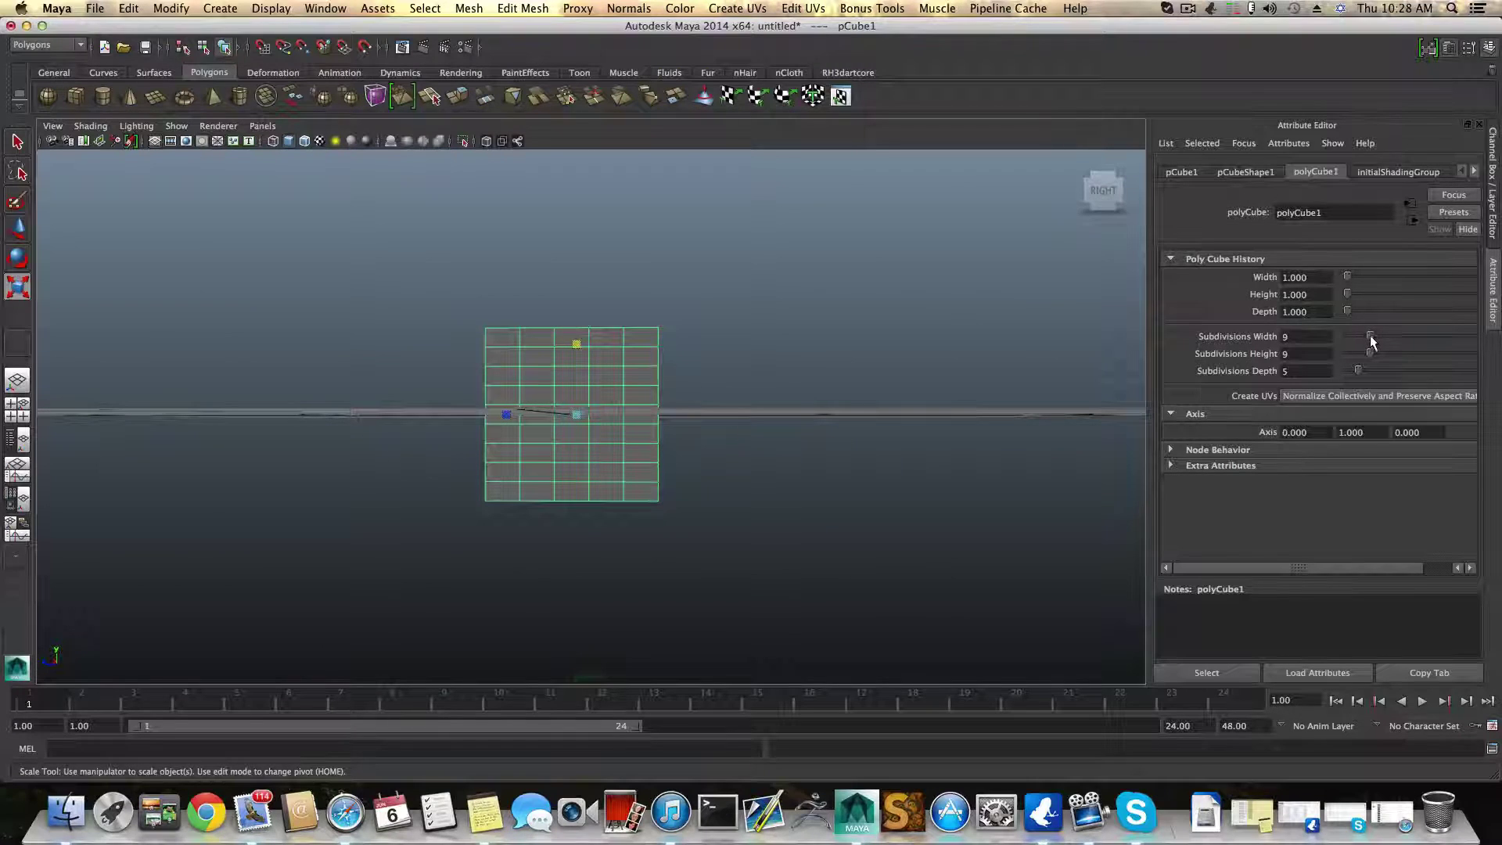
drag(1359, 370, 1369, 371)
alt+drag(841, 363, 667, 307)
drag(574, 344, 681, 369)
Step: Select a central block of faces on the cube's front in face mode
scroll(681, 368, up, 5)
alt+middle_drag(680, 369, 745, 476)
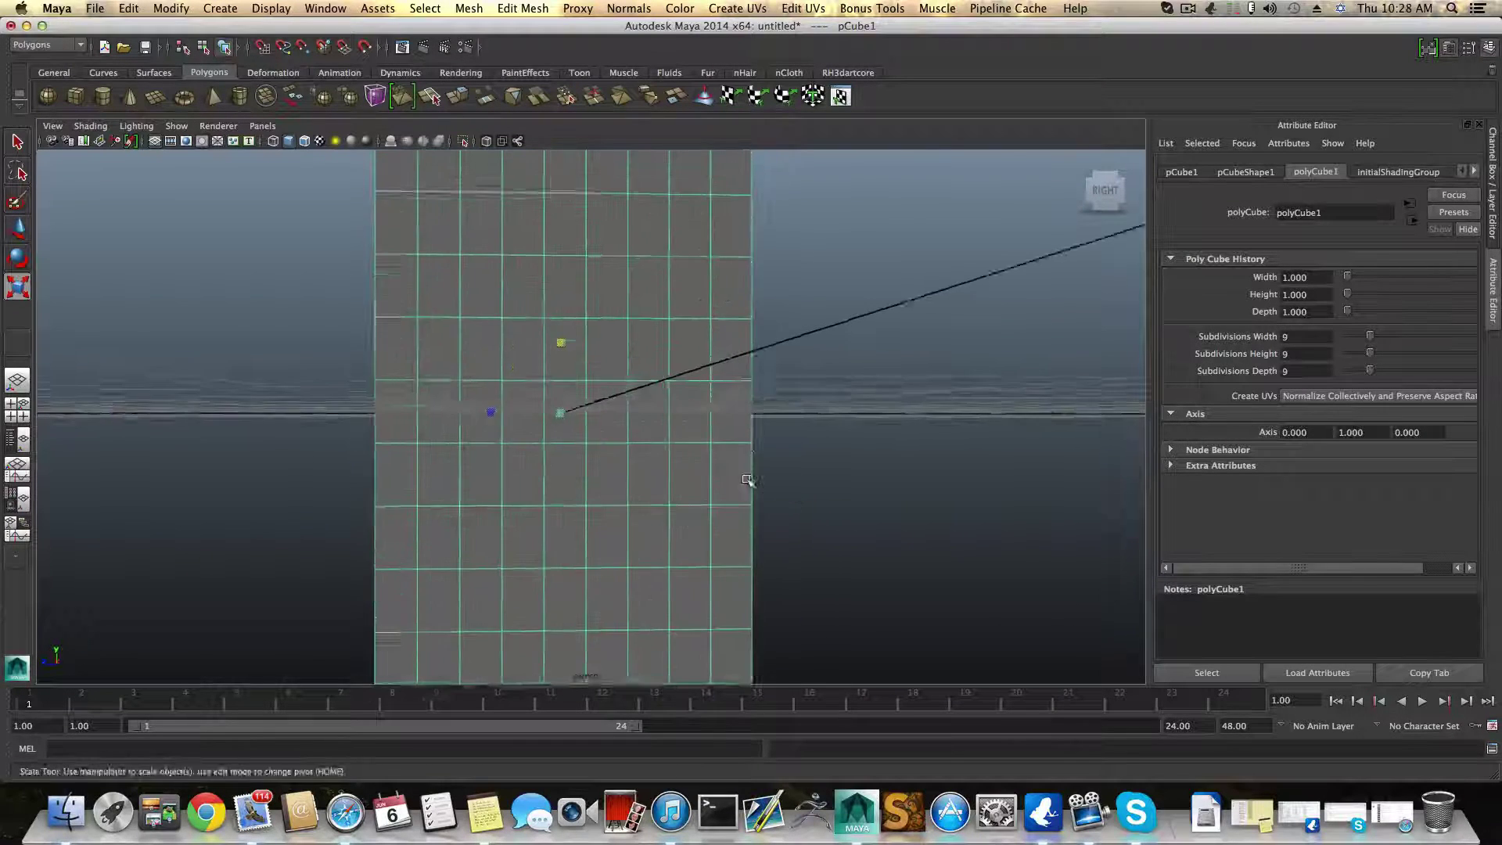
scroll(744, 475, down, 5)
alt+drag(571, 434, 553, 453)
key(r)
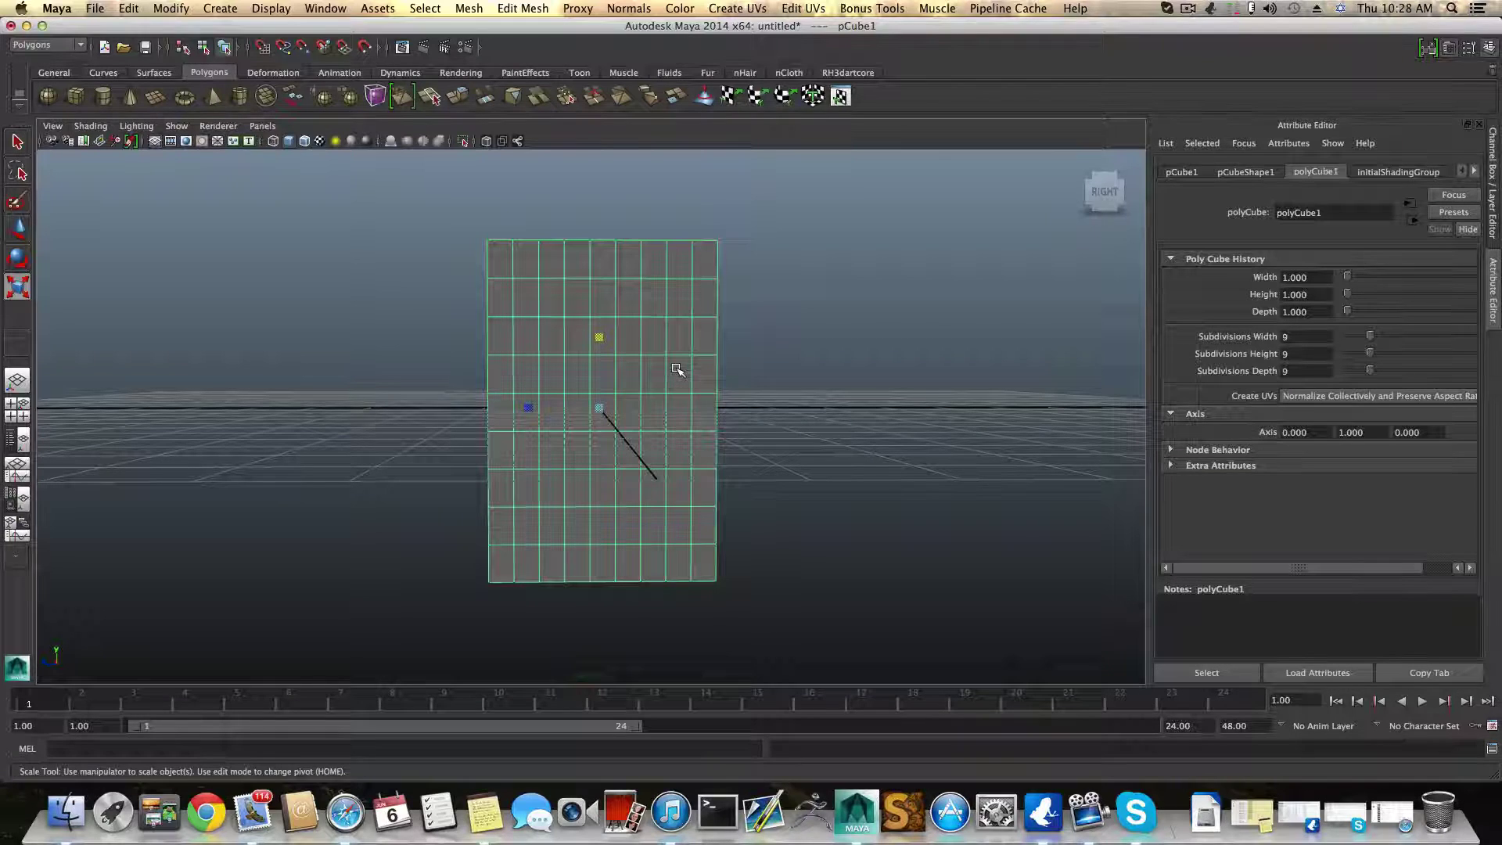
right_drag(677, 370, 629, 407)
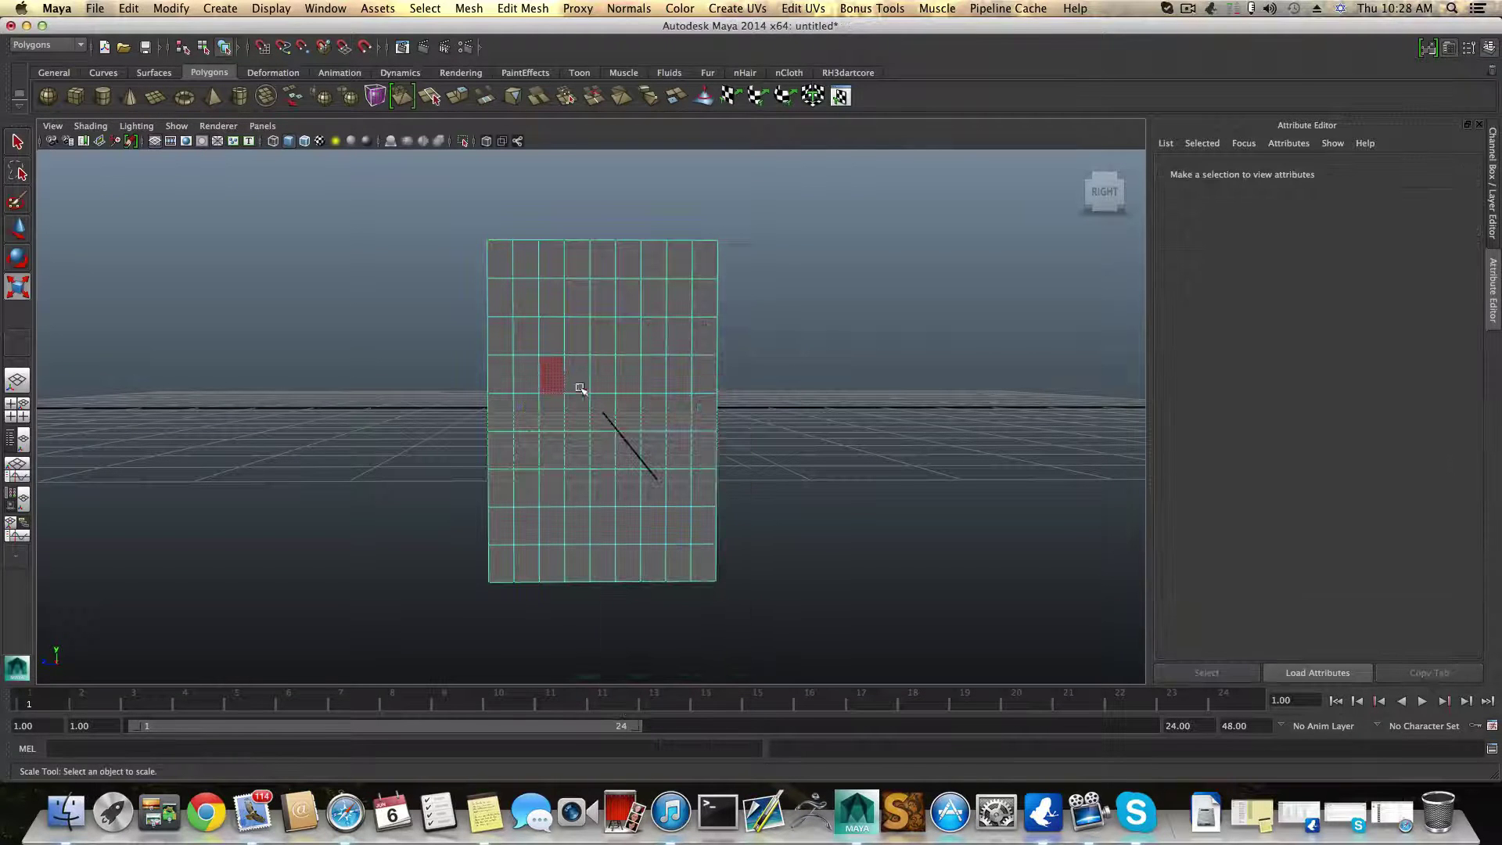
drag(673, 498, 671, 495)
ctrl+drag(682, 368, 687, 522)
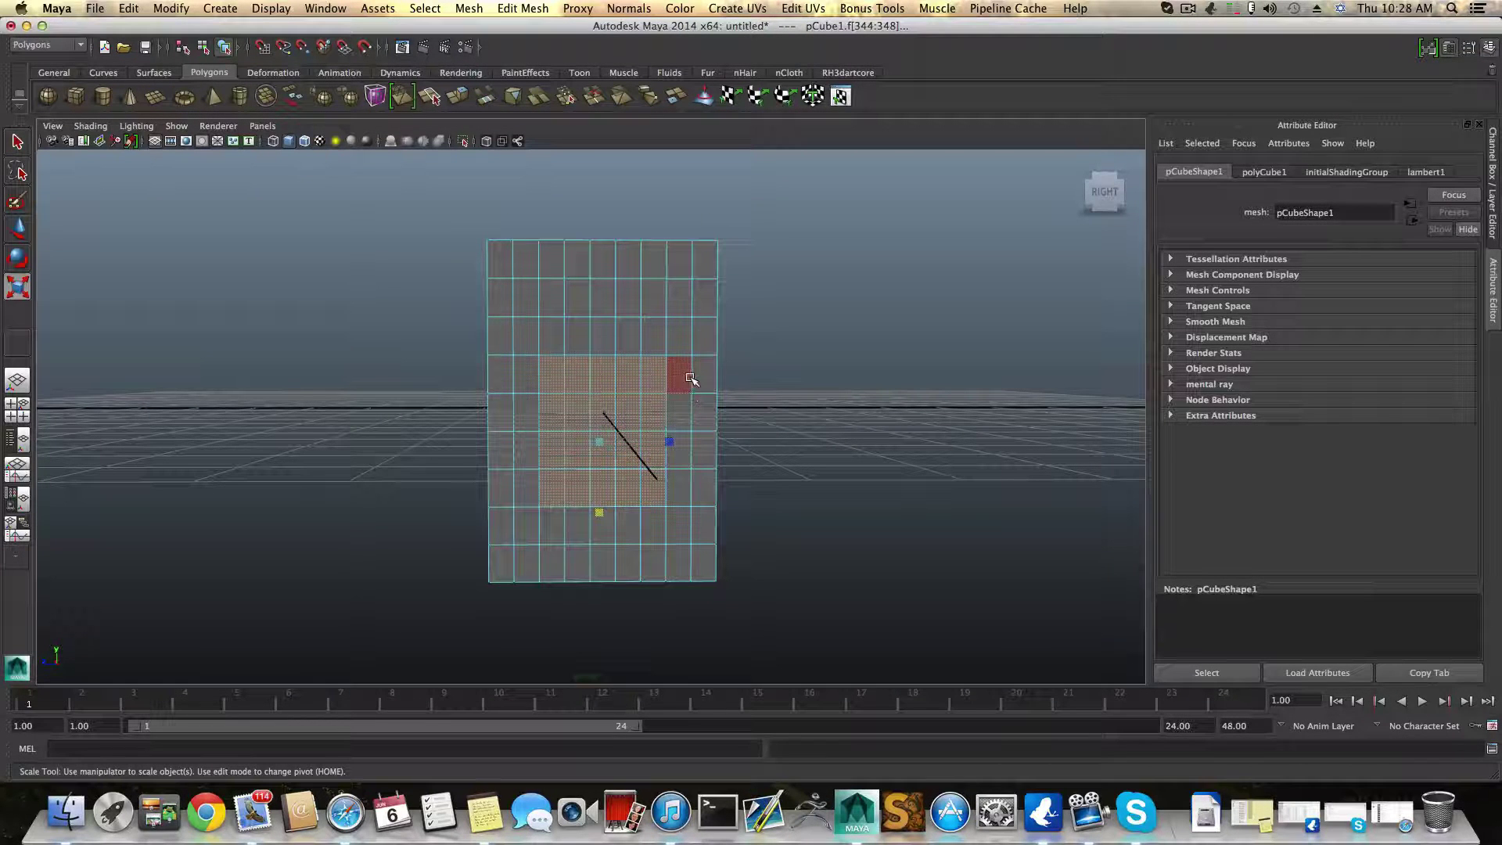
Step: Orbit around the subdivided box to inspect it from several angles
alt+drag(693, 376, 683, 321)
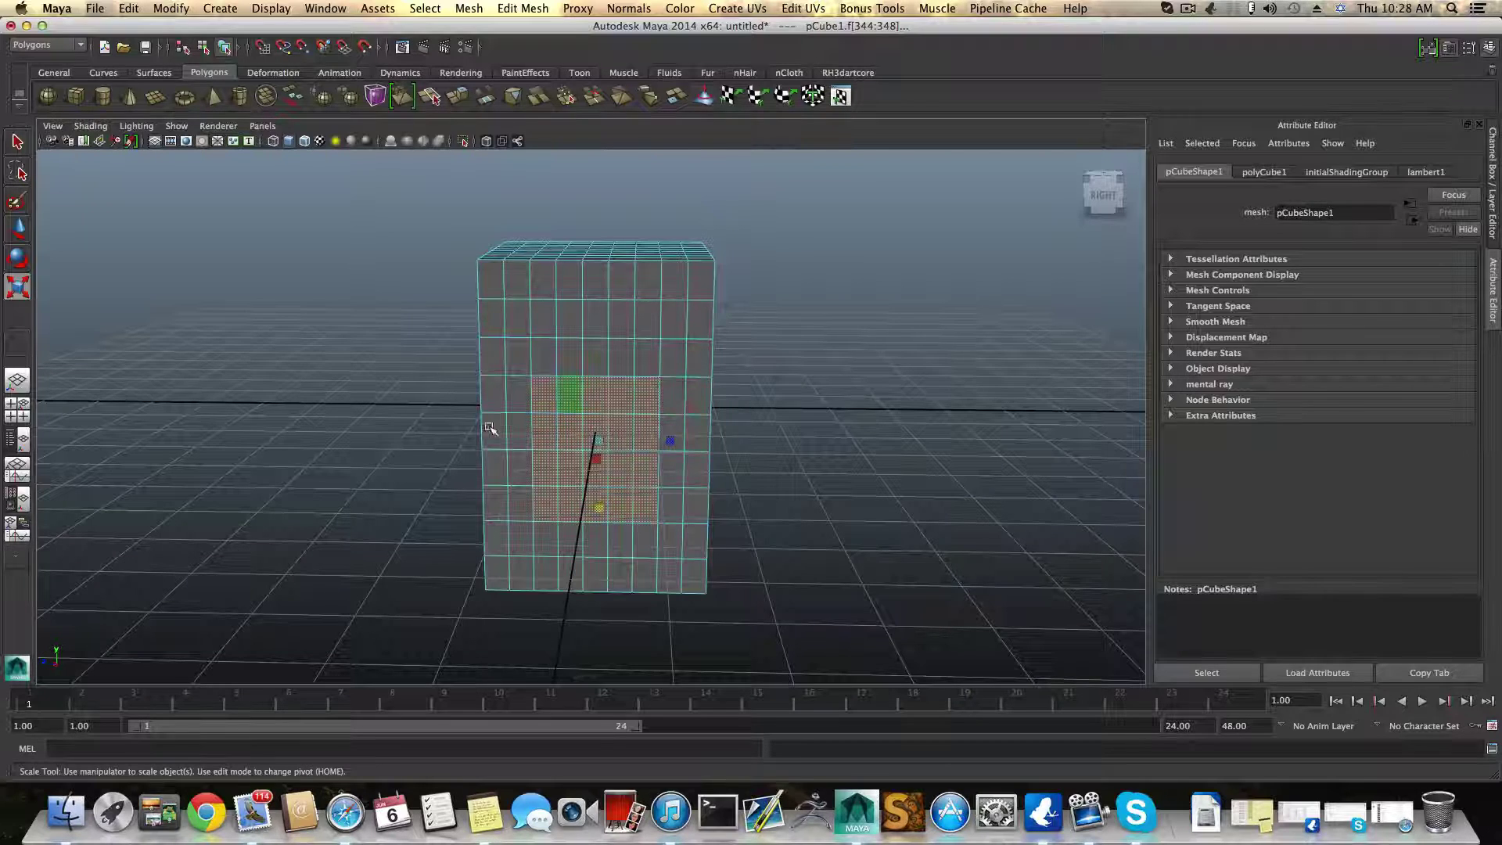
alt+drag(482, 430, 626, 506)
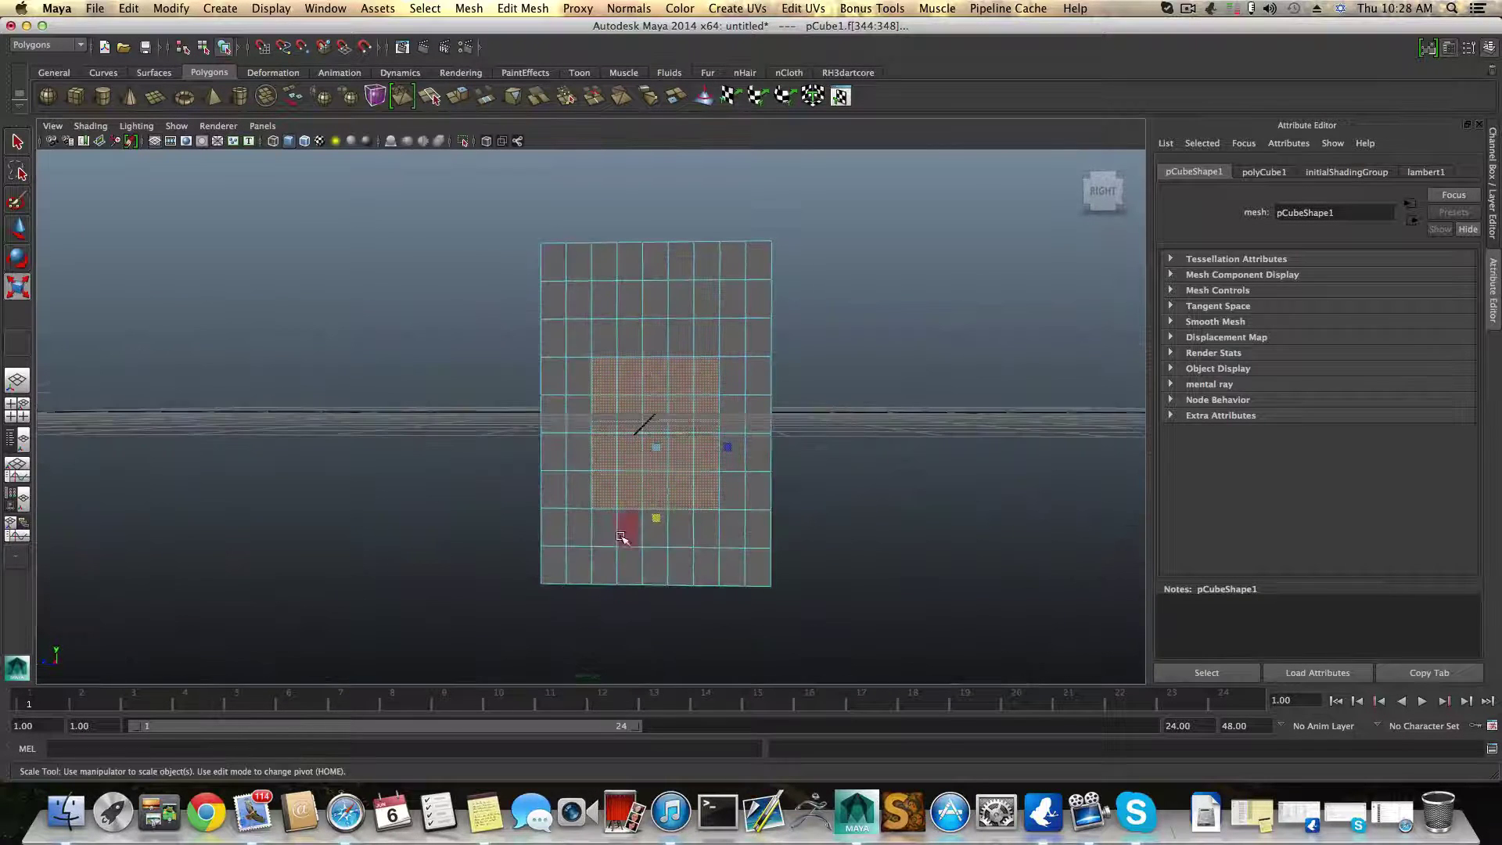
alt+drag(601, 302, 590, 329)
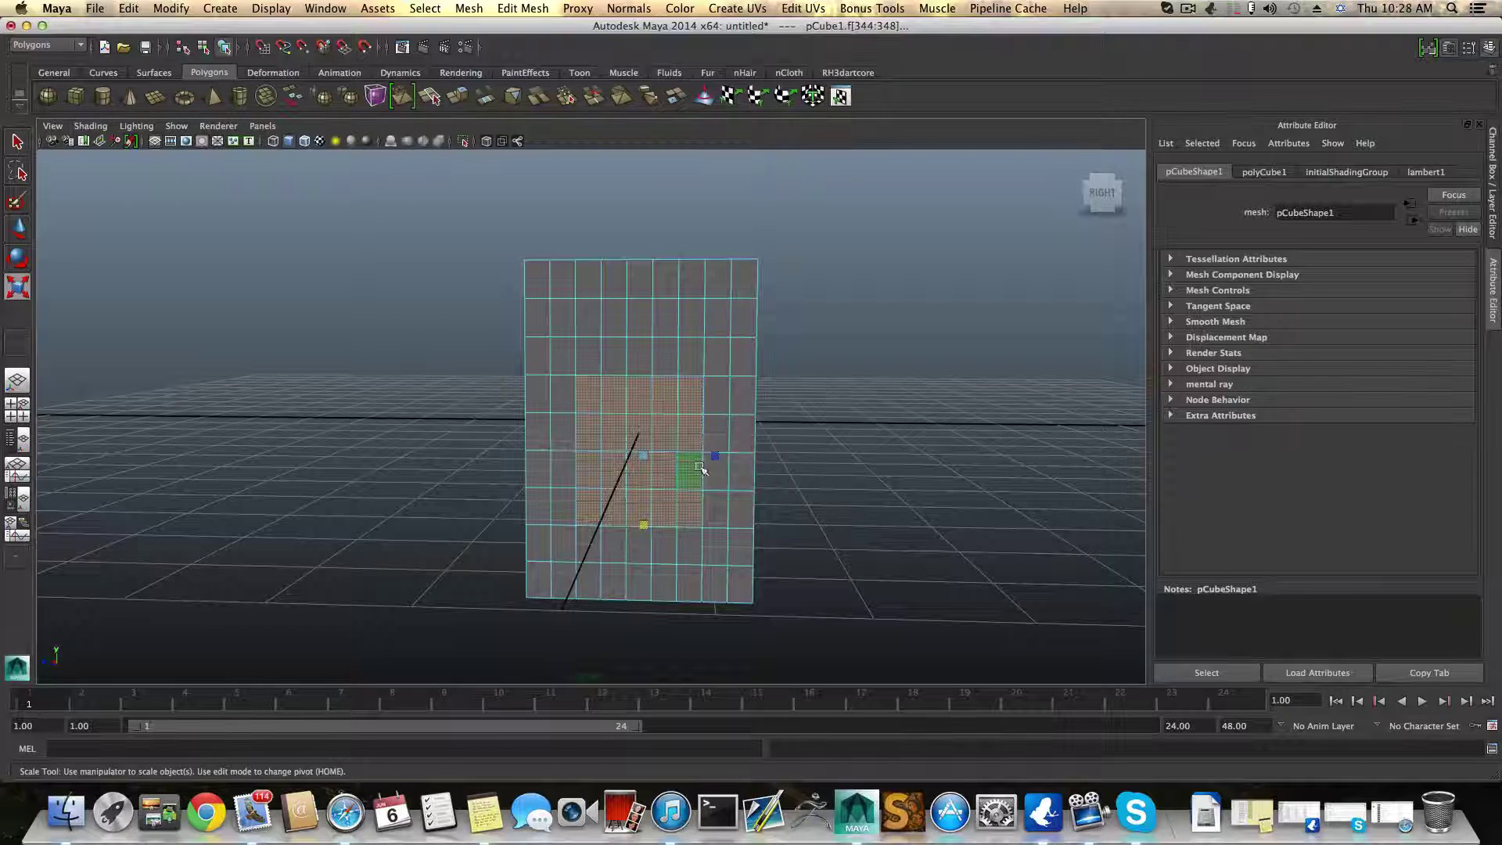
alt+drag(722, 472, 720, 461)
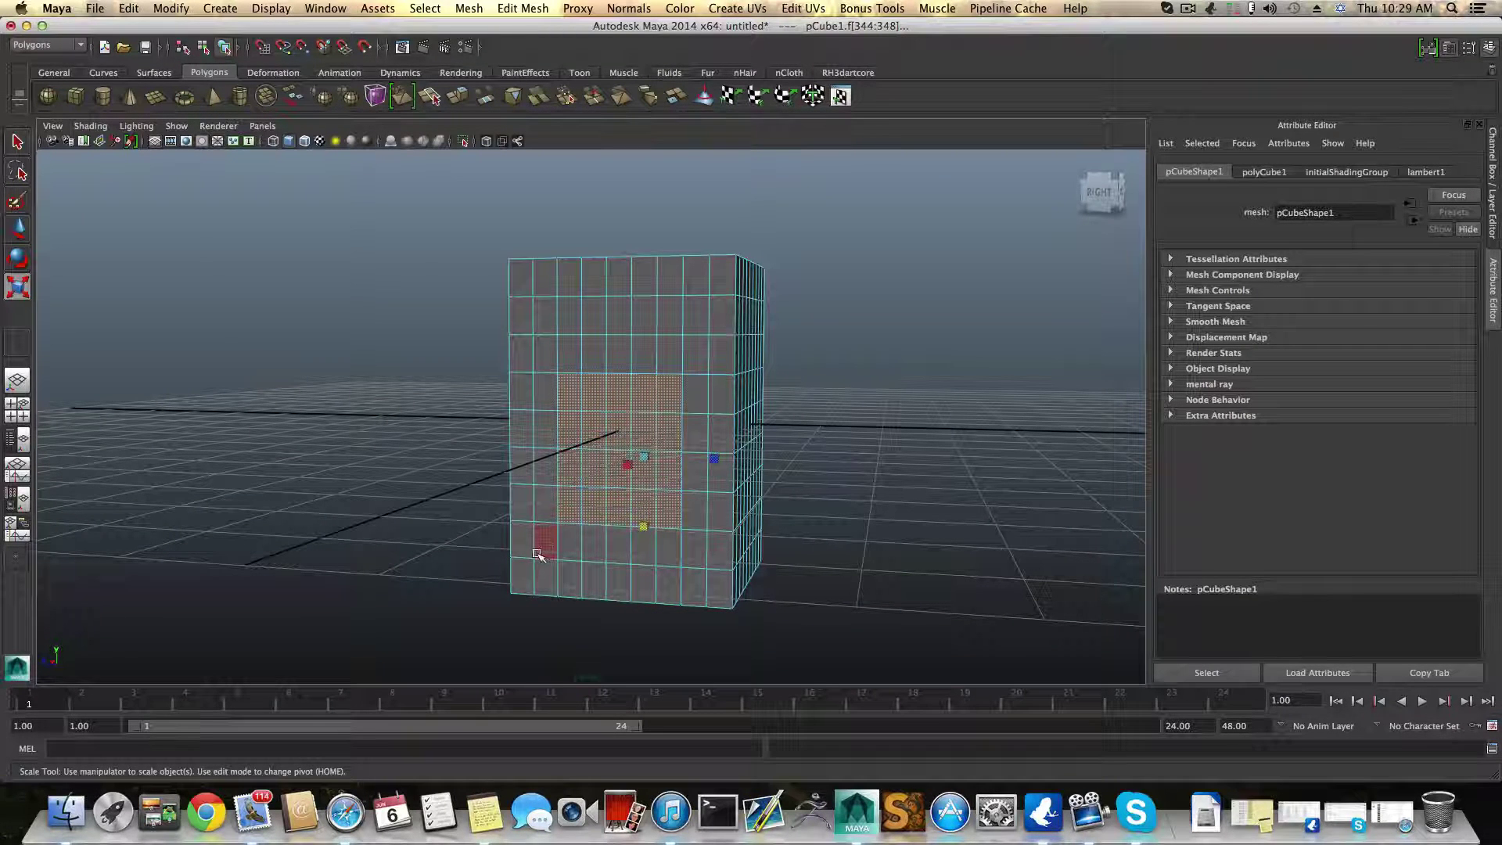
alt+drag(697, 349, 715, 349)
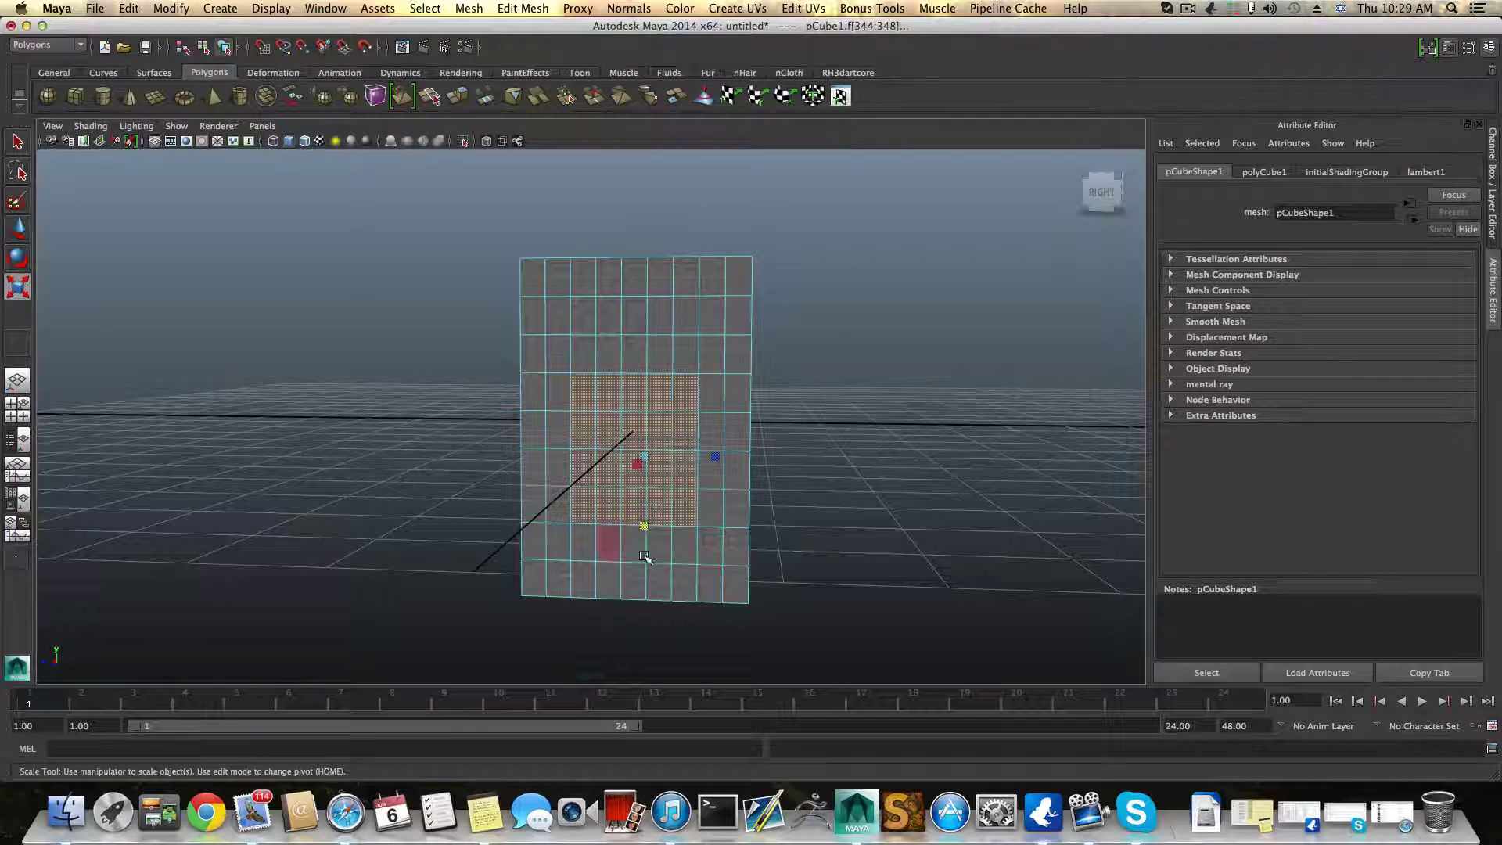
alt+drag(622, 505, 470, 471)
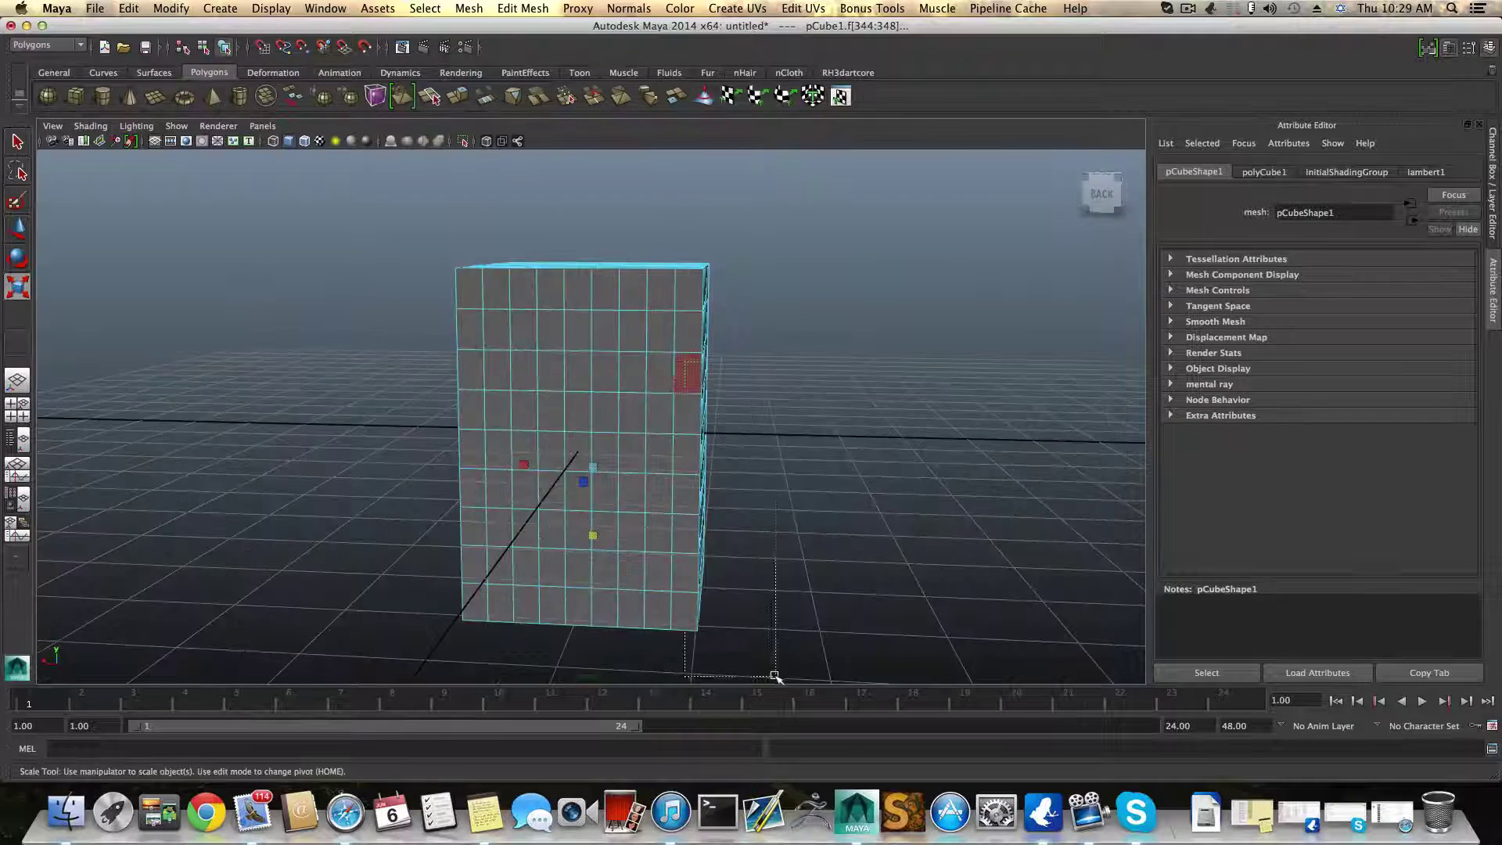
alt+drag(687, 467, 939, 352)
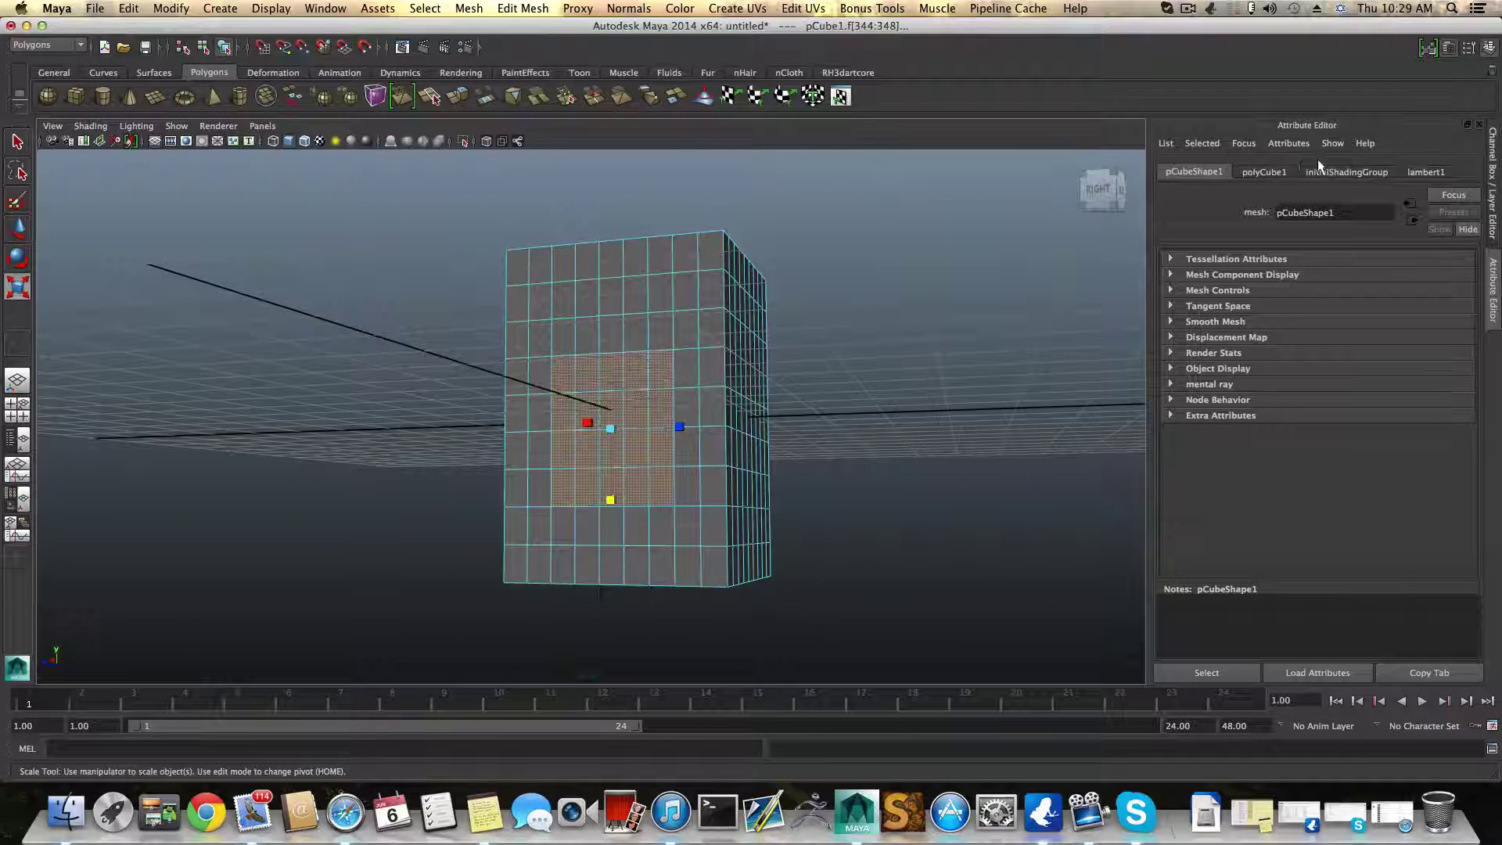
Step: Check the cube's polyCube1 settings, confirming 9 depth subdivisions
click(1266, 170)
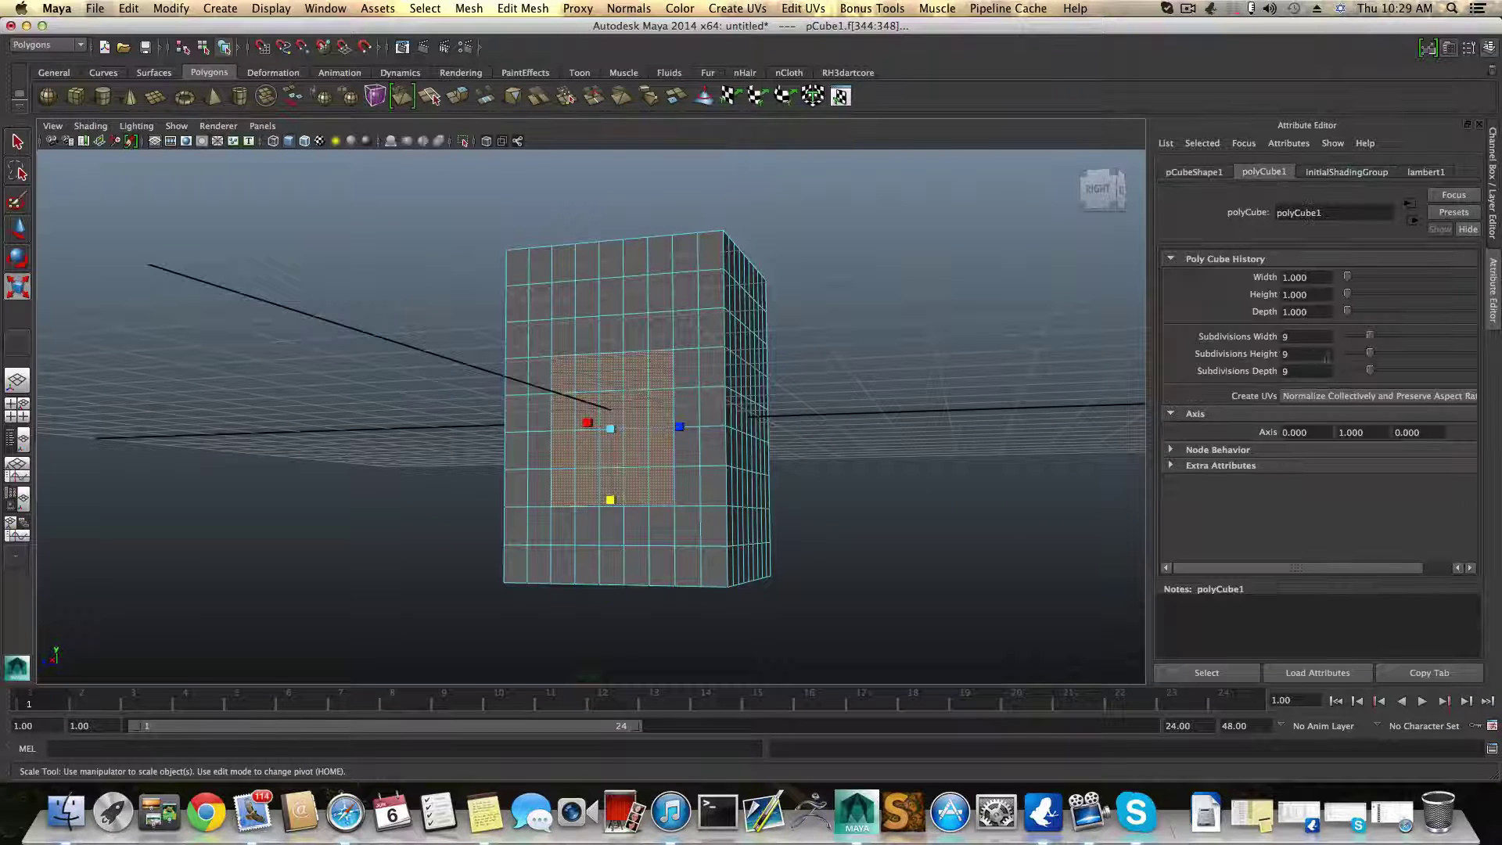
click(1291, 371)
alt+drag(850, 407, 822, 435)
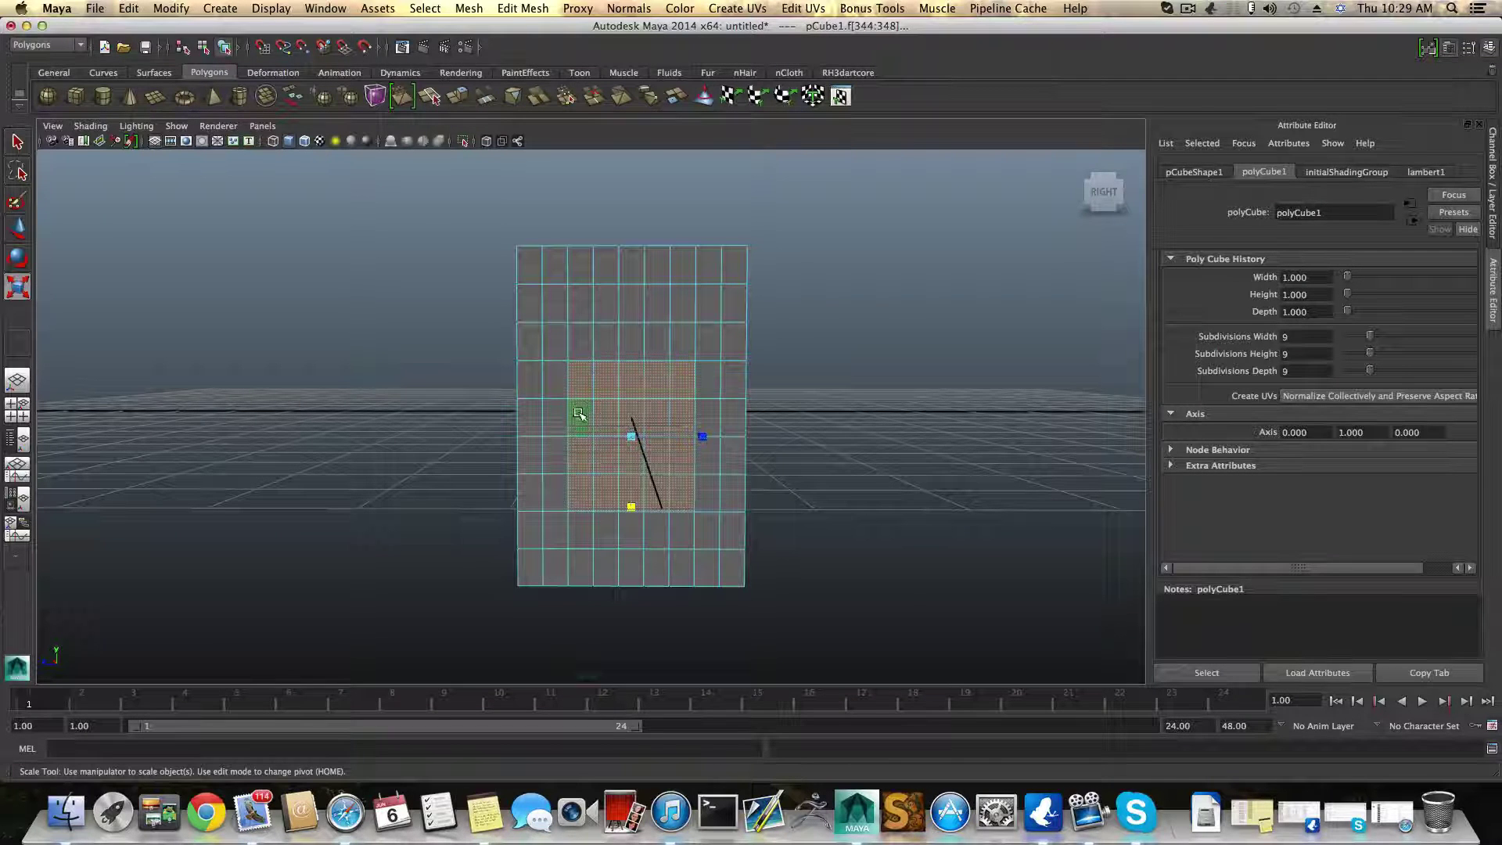
Step: Extend the front face selection with the row above and faces on the left
shift+click(576, 353)
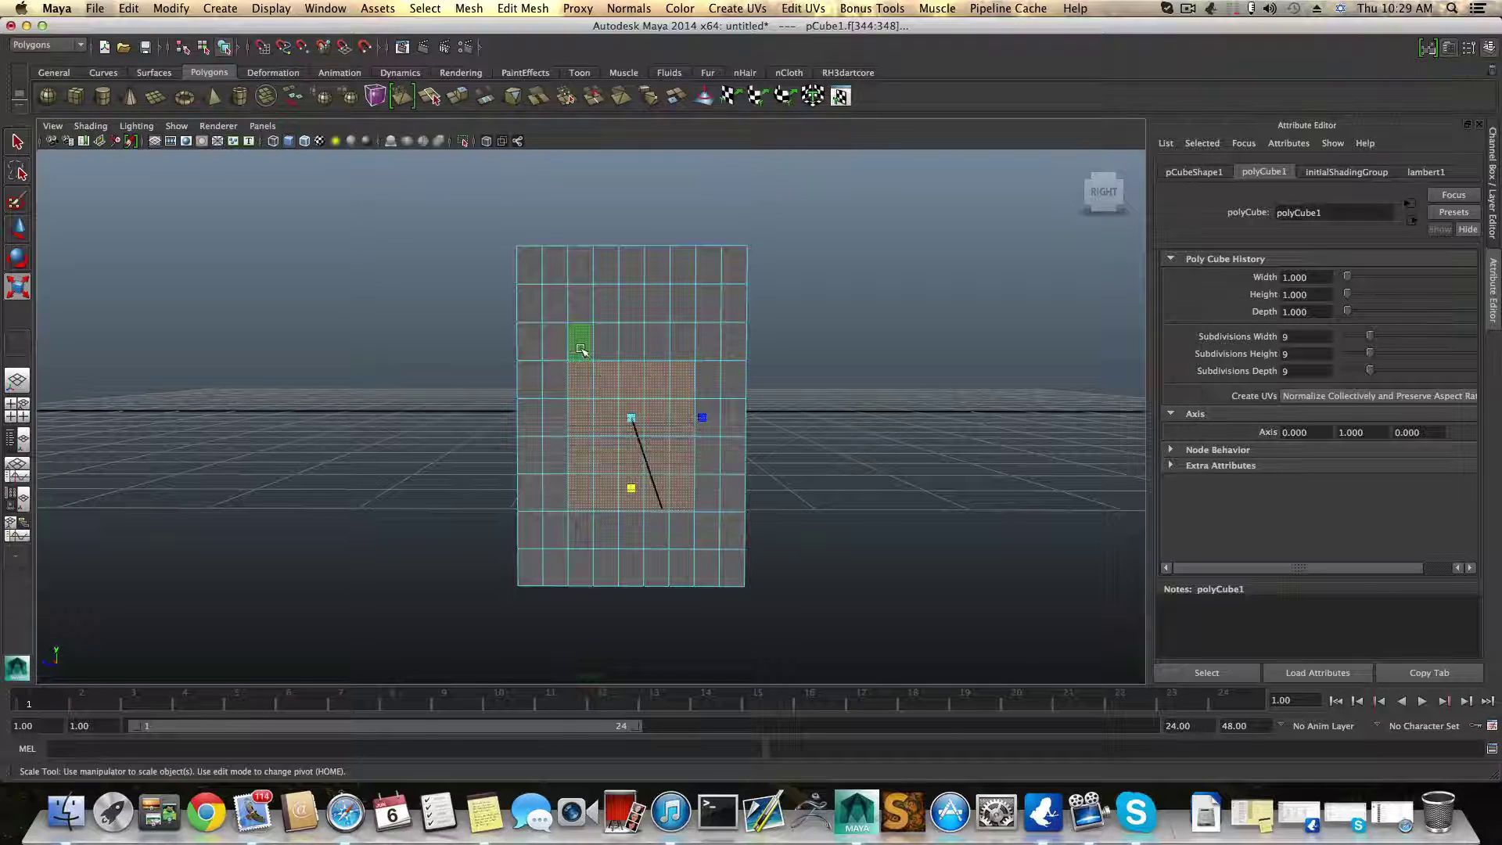
mouse_move(581, 350)
shift+mouse_down()
mouse_move(676, 357)
mouse_move(671, 420)
shift+mouse_up()
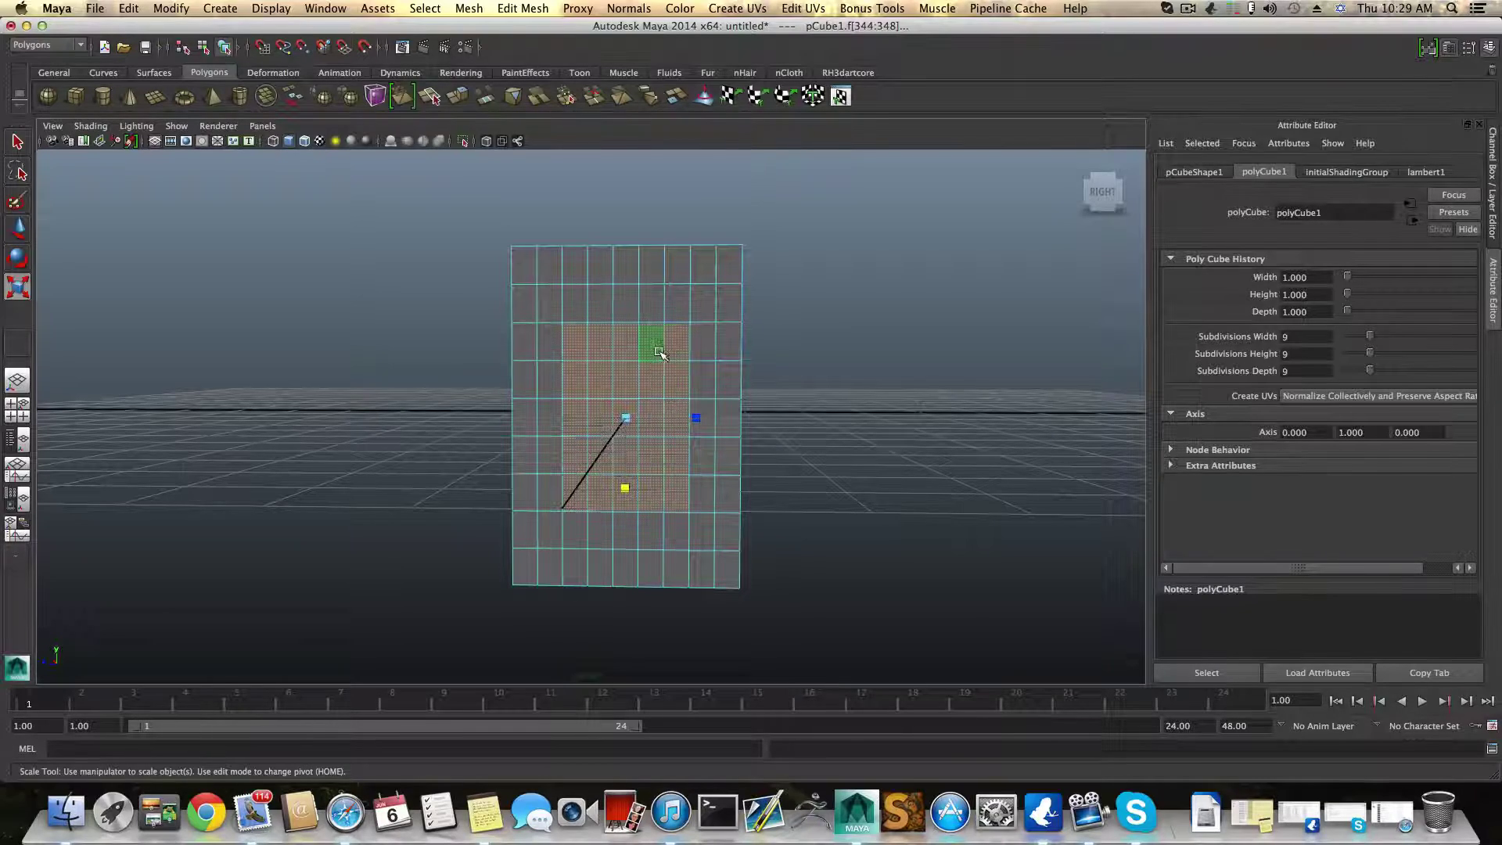
alt+drag(643, 410, 667, 353)
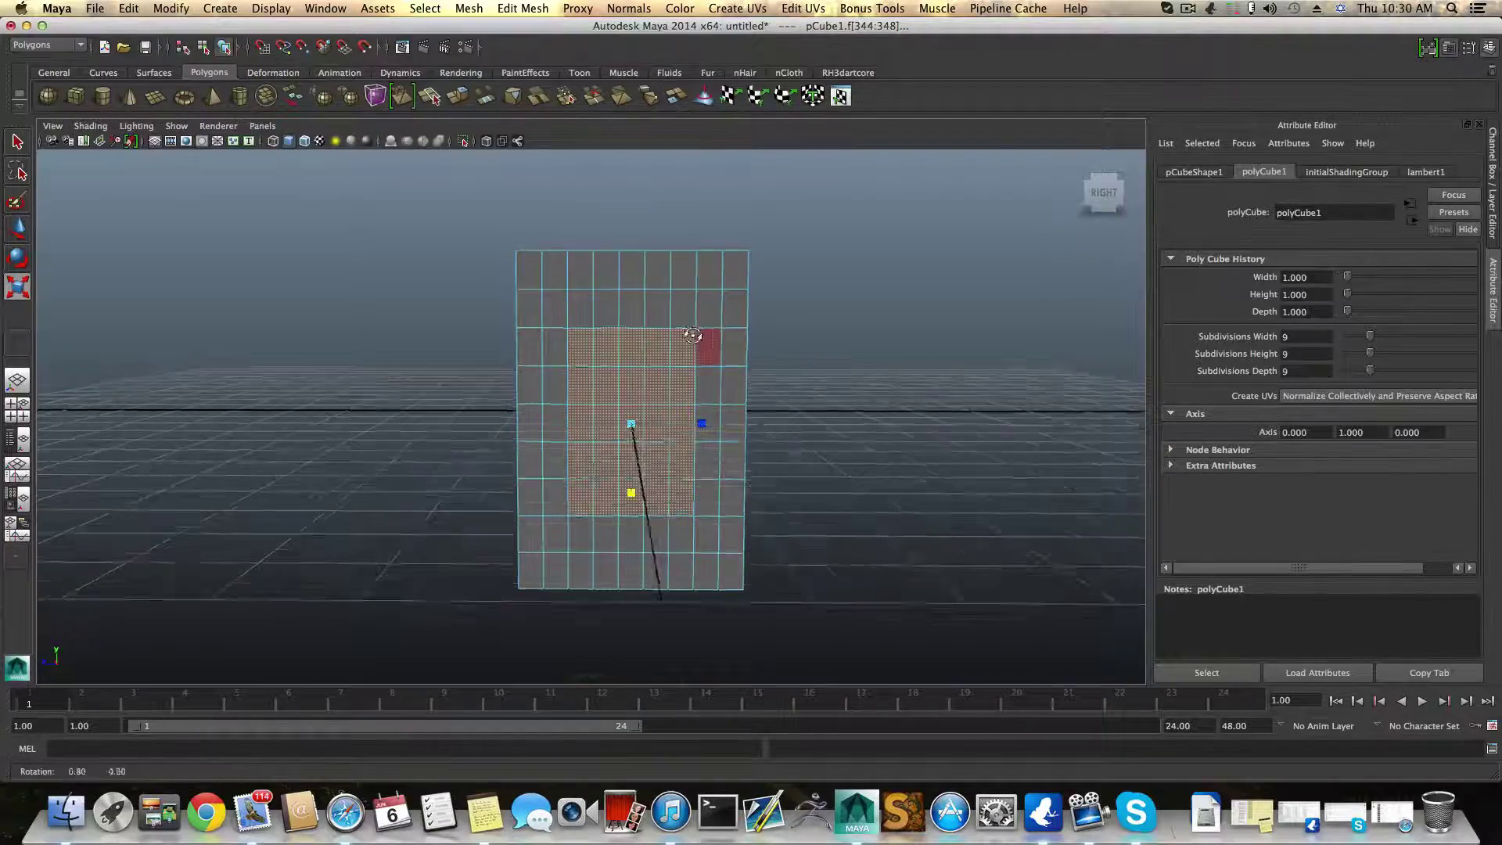
alt+drag(704, 345, 659, 364)
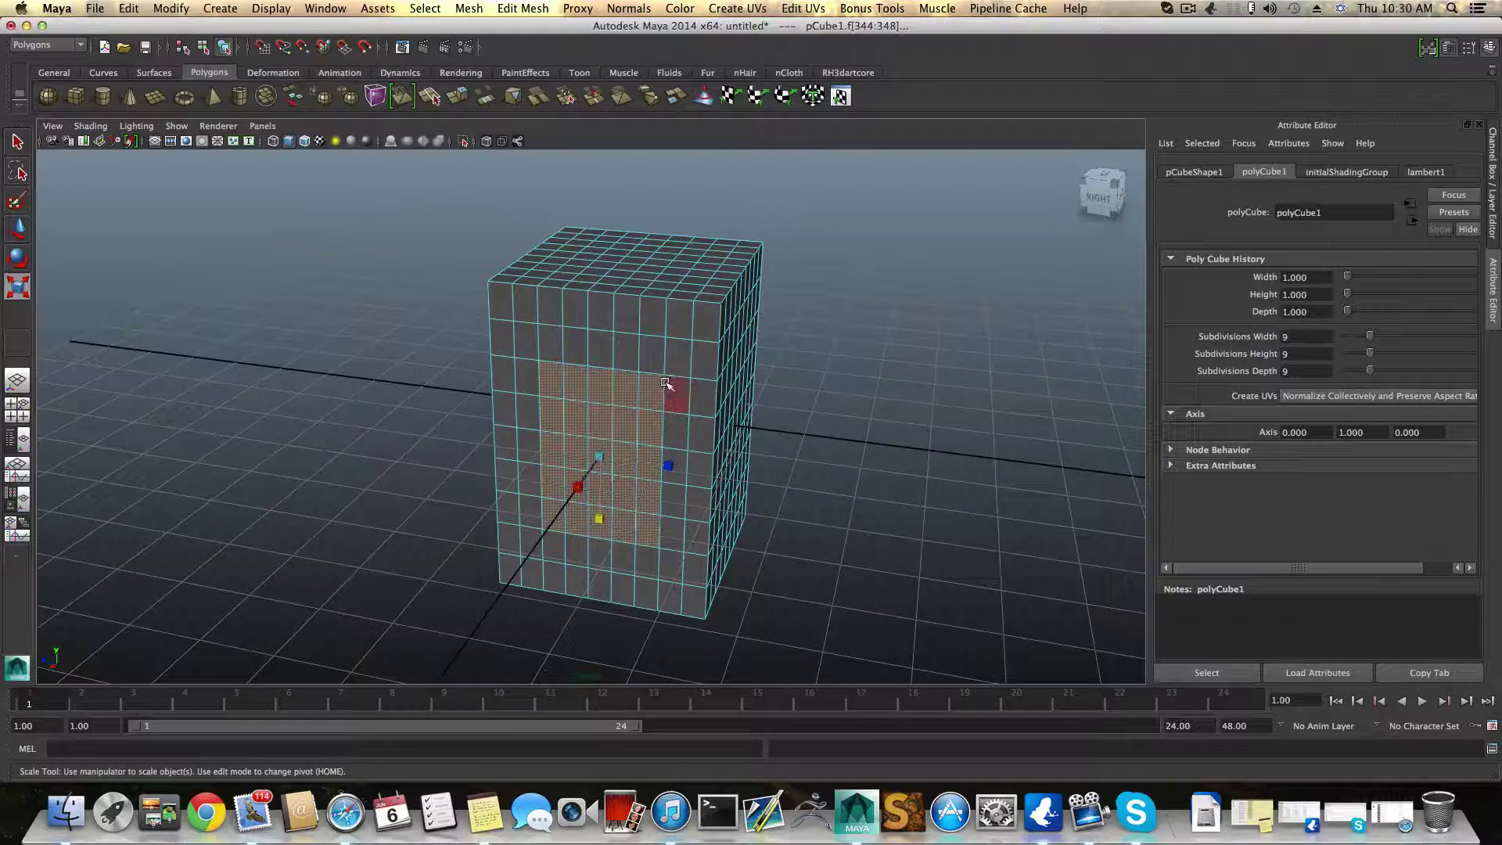
Step: Delete the selected front faces and turn on the Poly Count heads-up display
key(Delete)
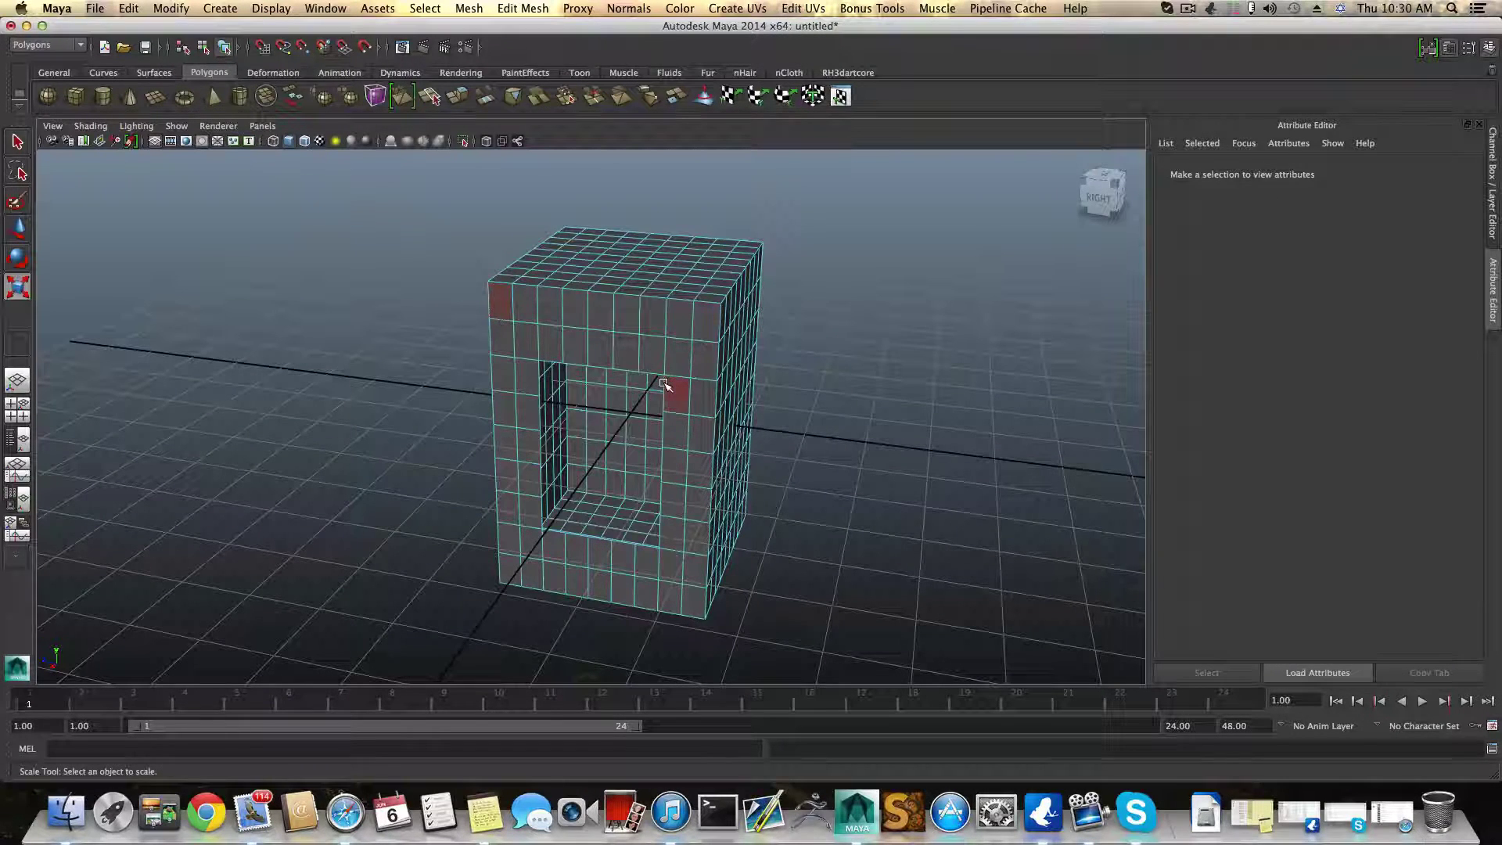
alt+drag(663, 383, 694, 358)
click(263, 10)
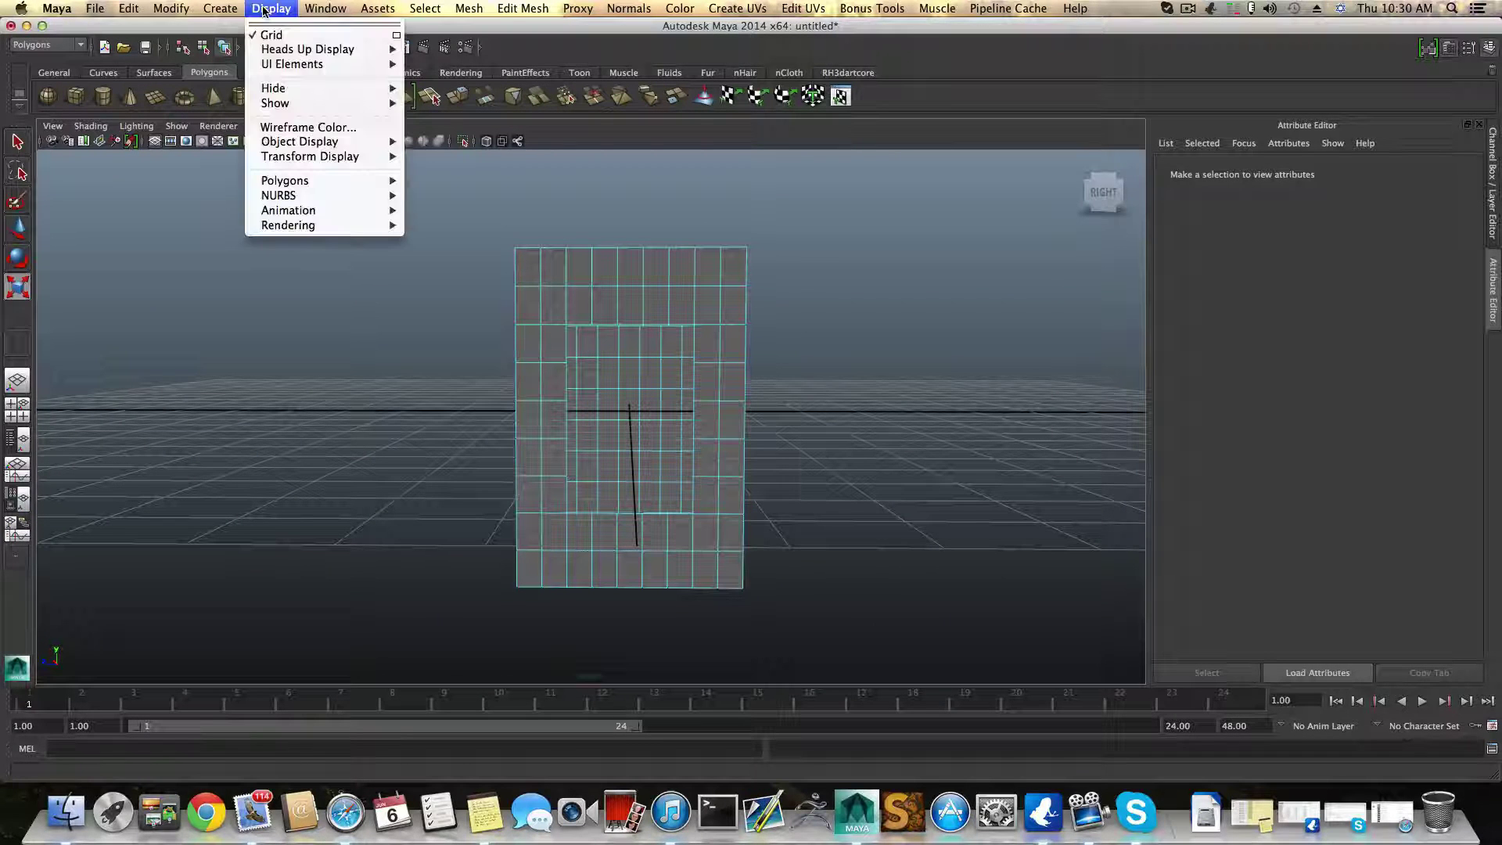
mouse_move(275, 71)
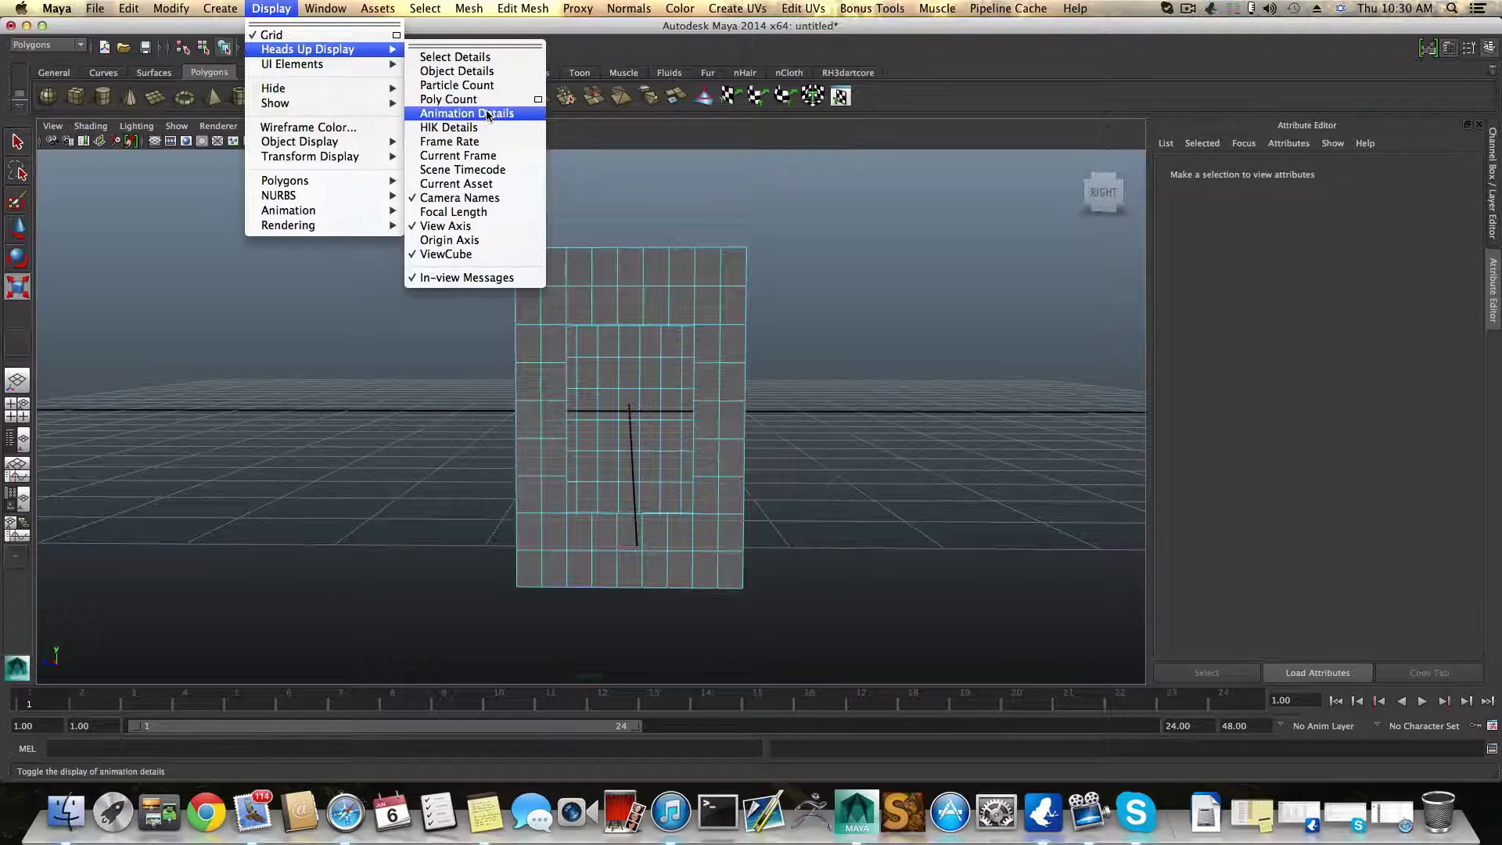
click(475, 101)
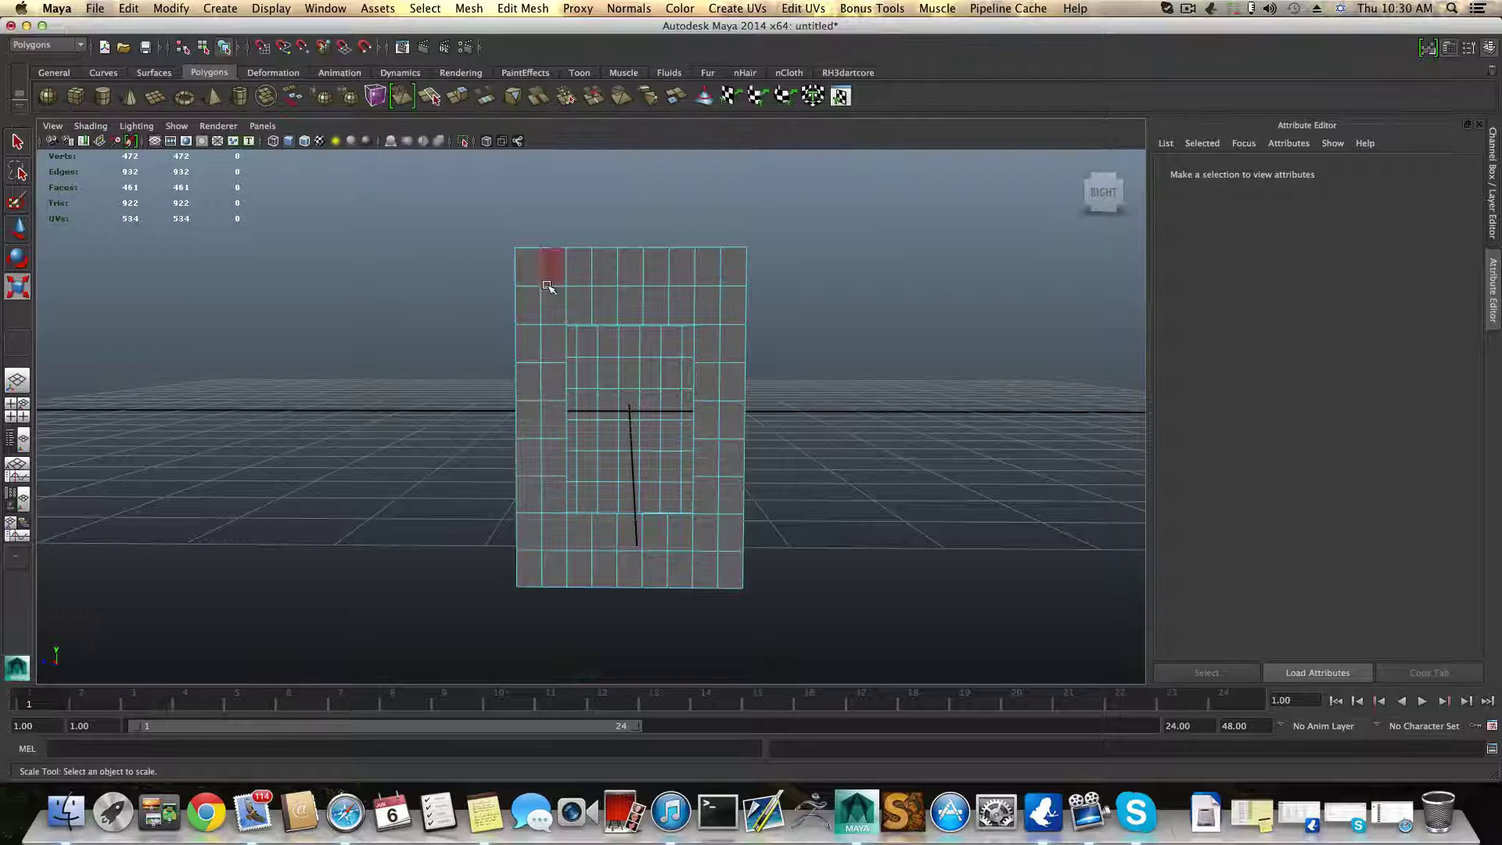
drag(457, 280, 950, 532)
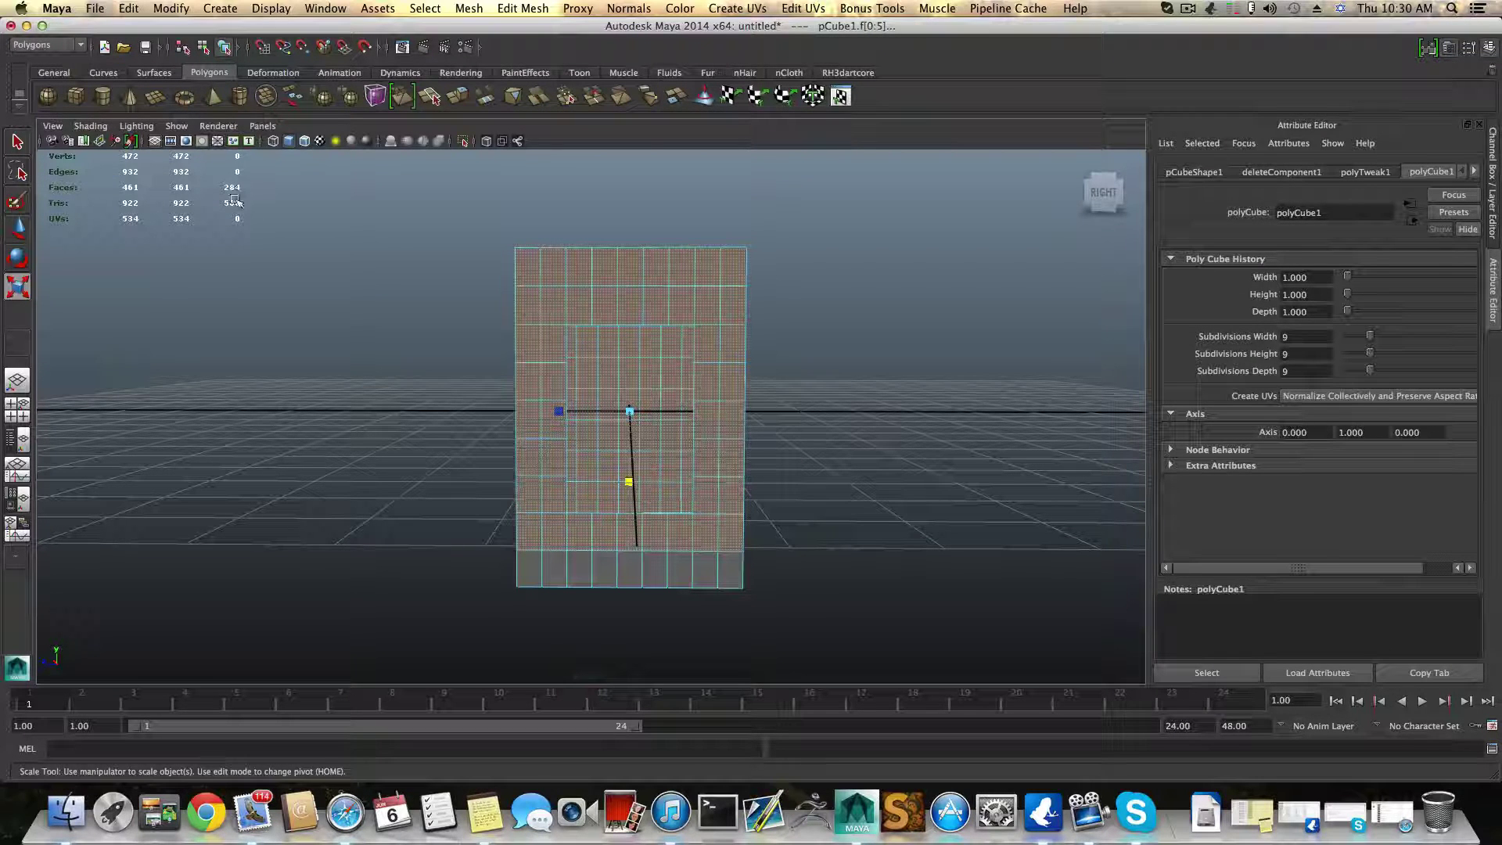
key(z)
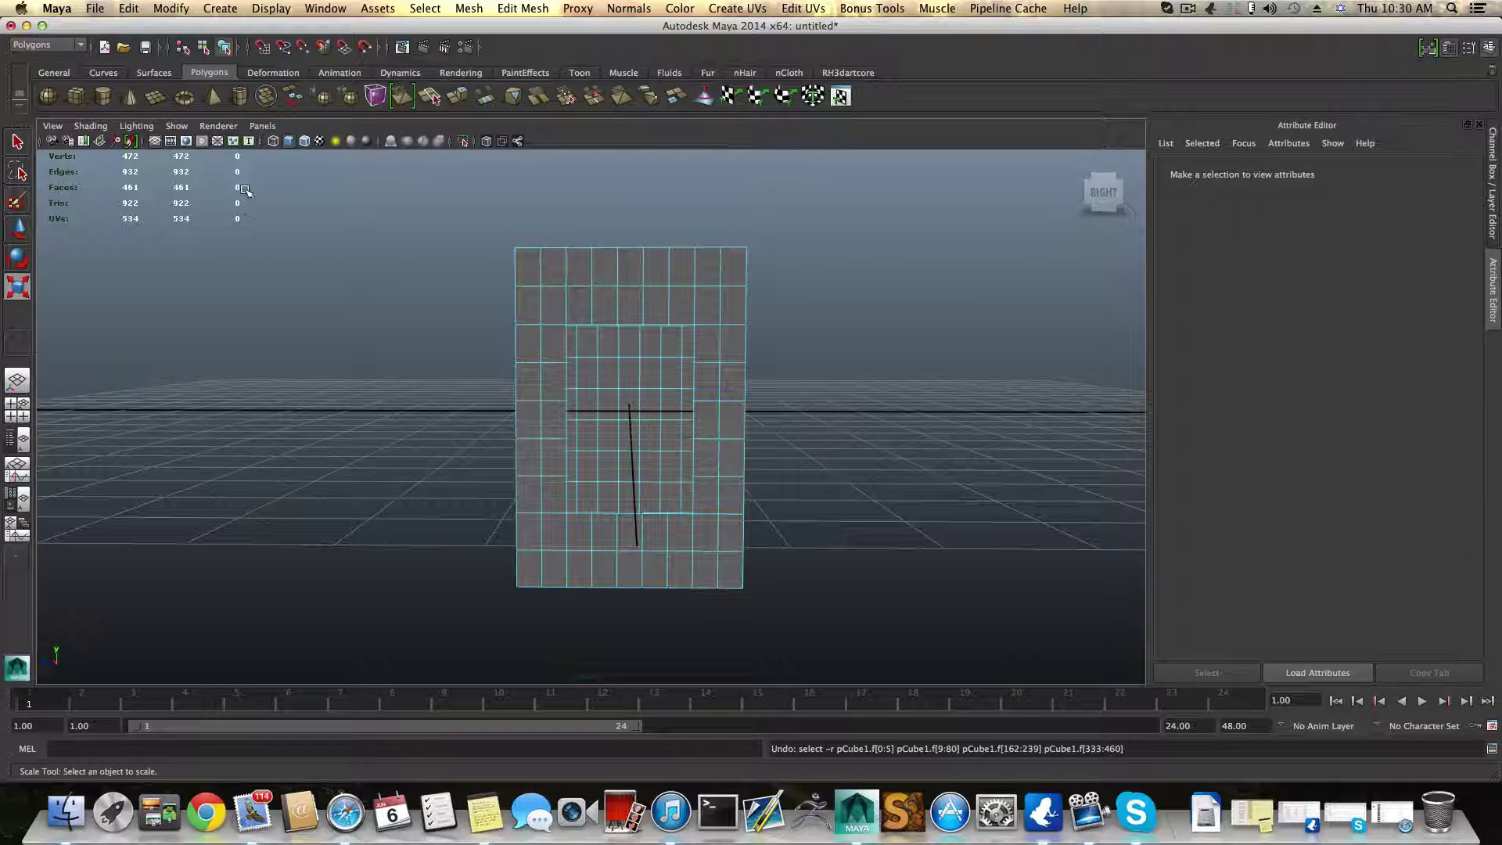
Step: Switch to vertex mode and select the opening's top-left corner vertex
click(528, 269)
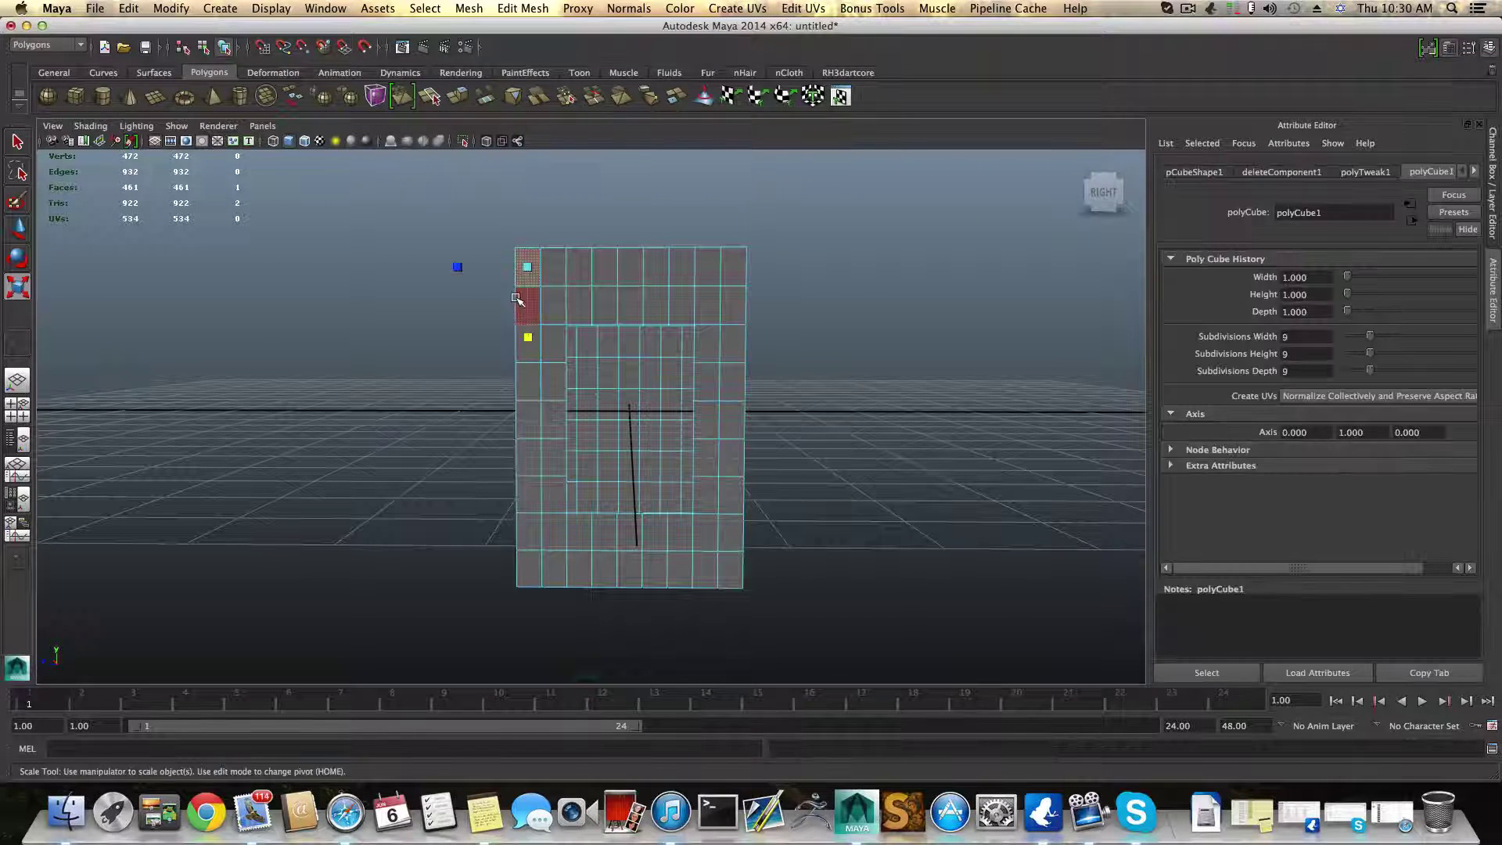
click(235, 187)
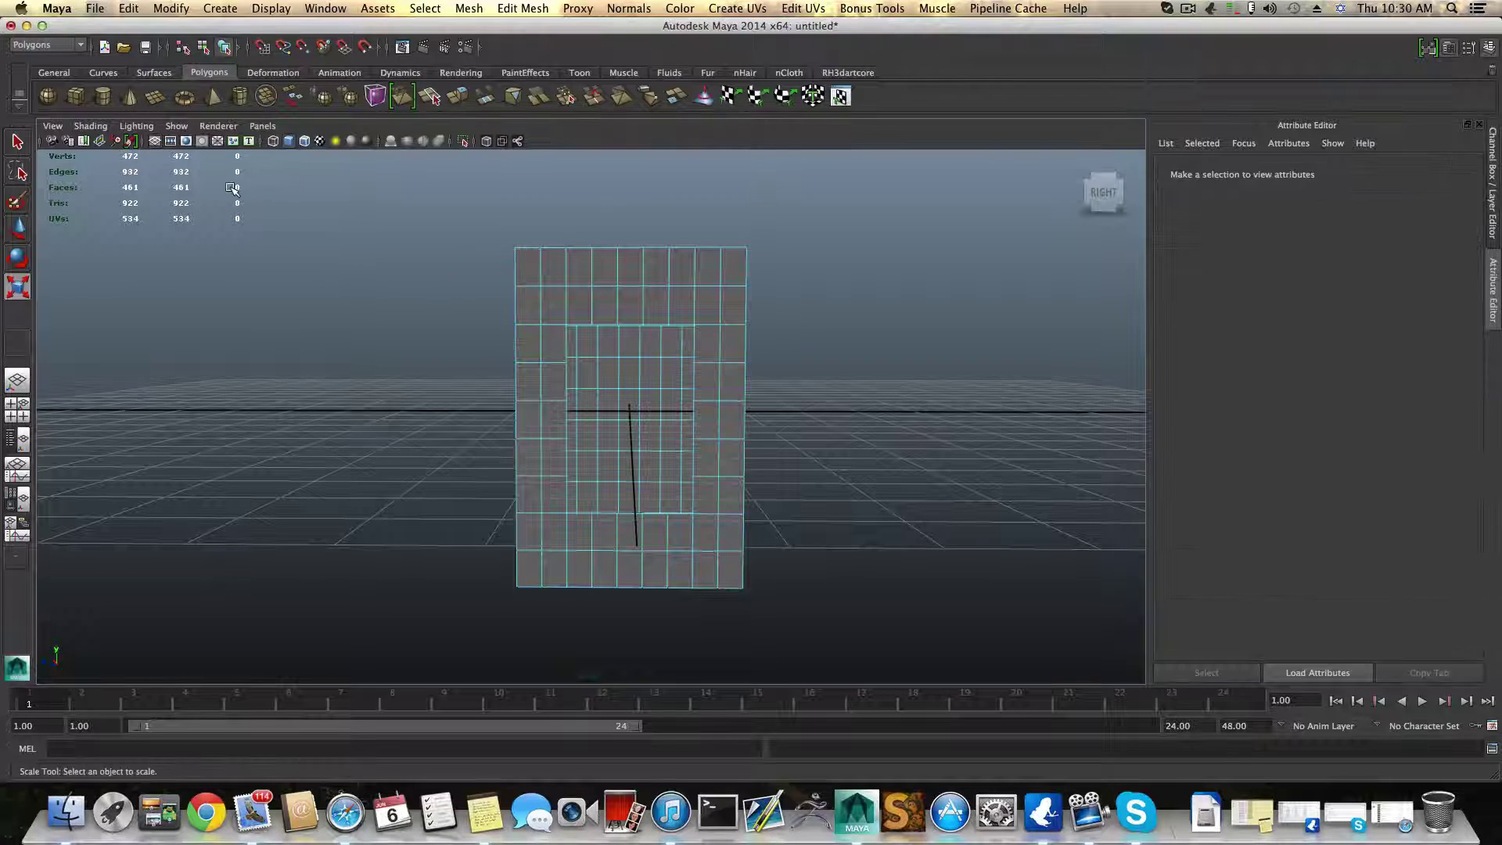
click(529, 263)
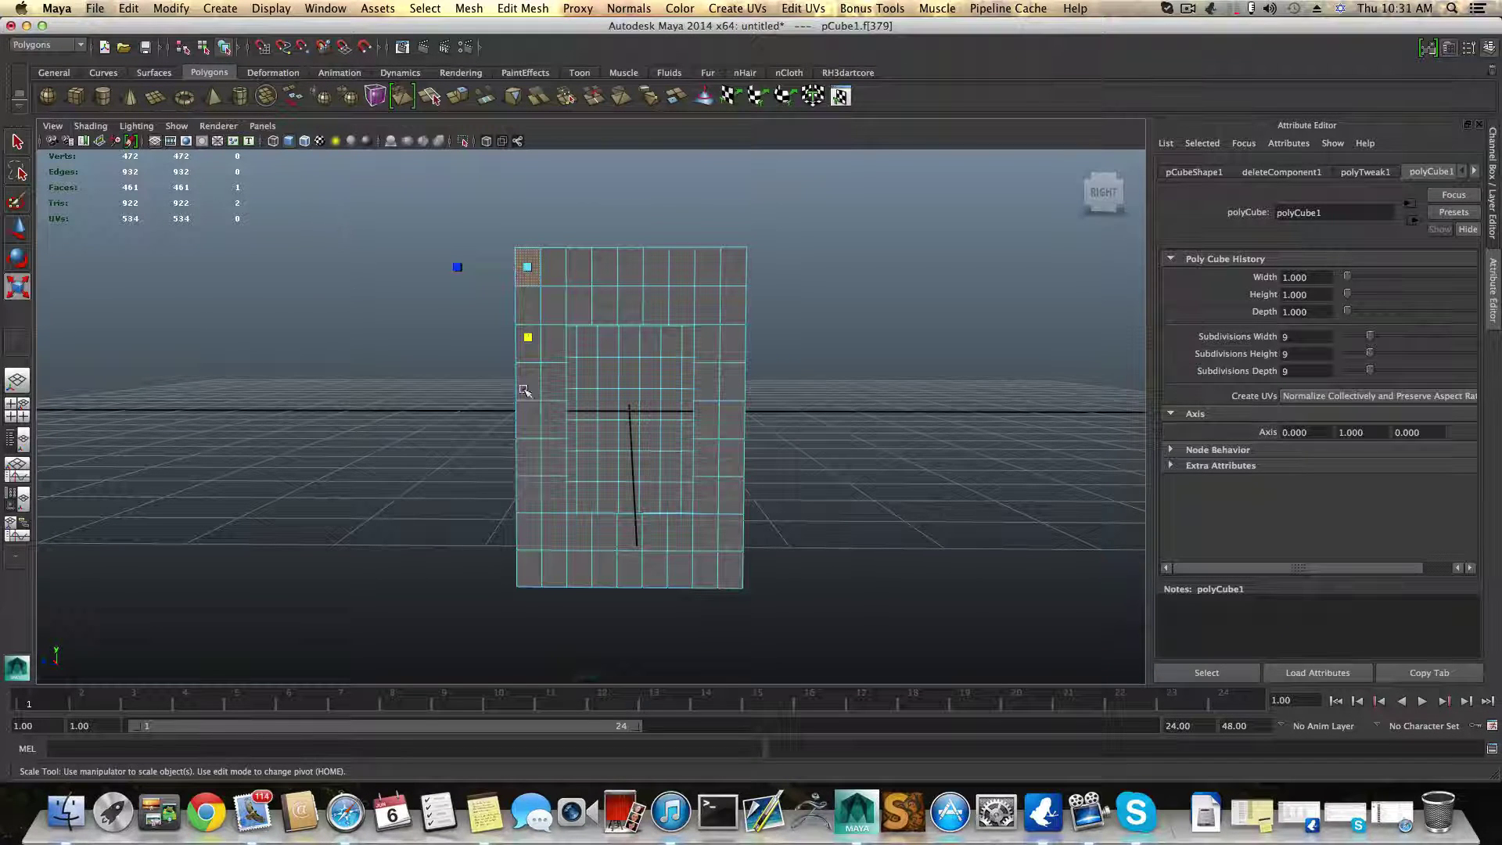
alt+drag(524, 391, 576, 347)
right_click(550, 294)
click(510, 298)
click(564, 321)
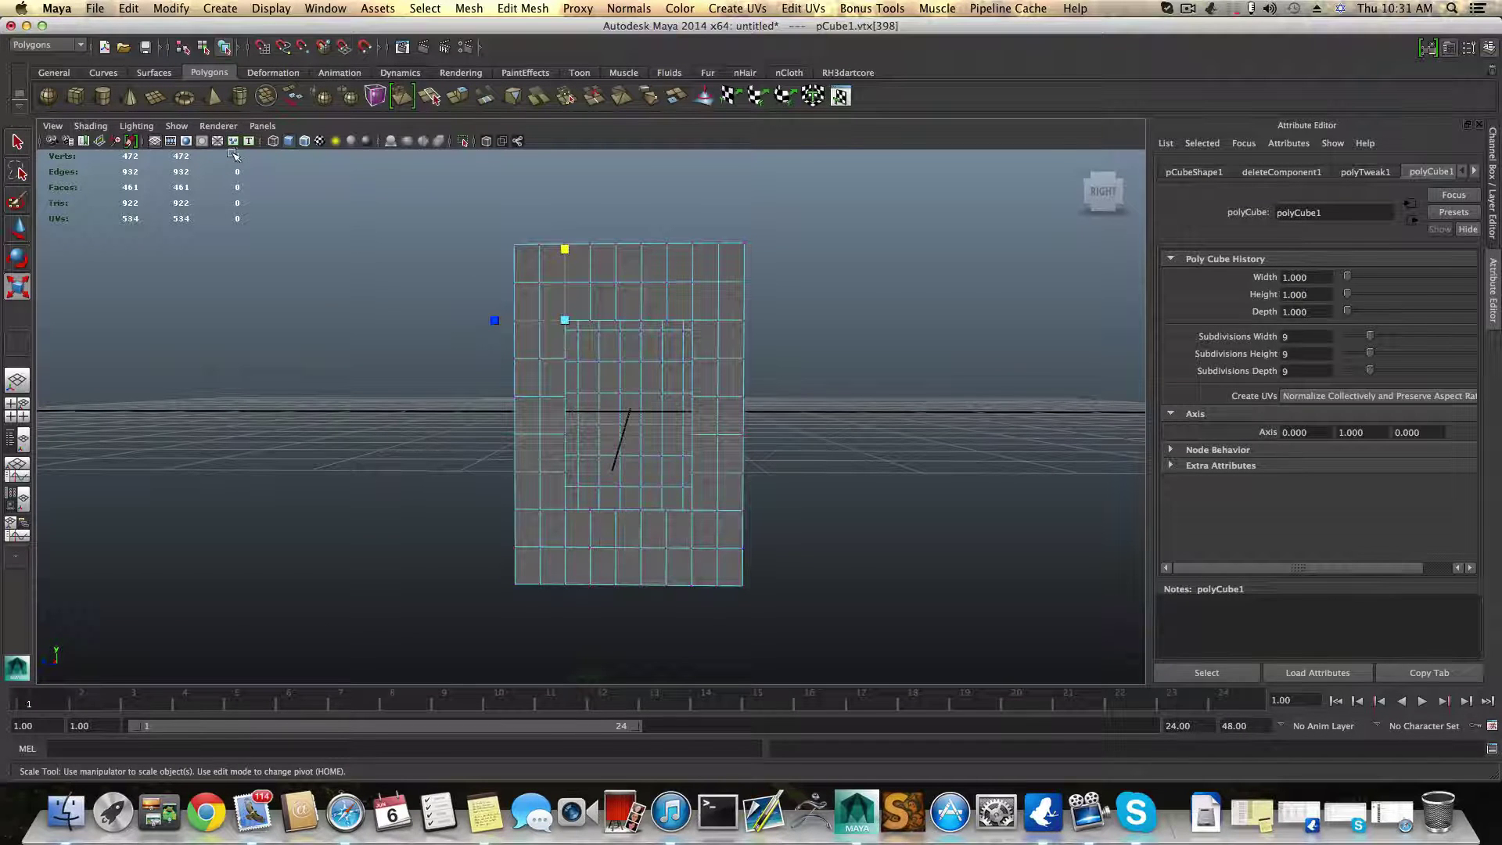
Step: Add the vertices along the opening's left, bottom, right and top edges to the selection
shift+click(565, 357)
key(q)
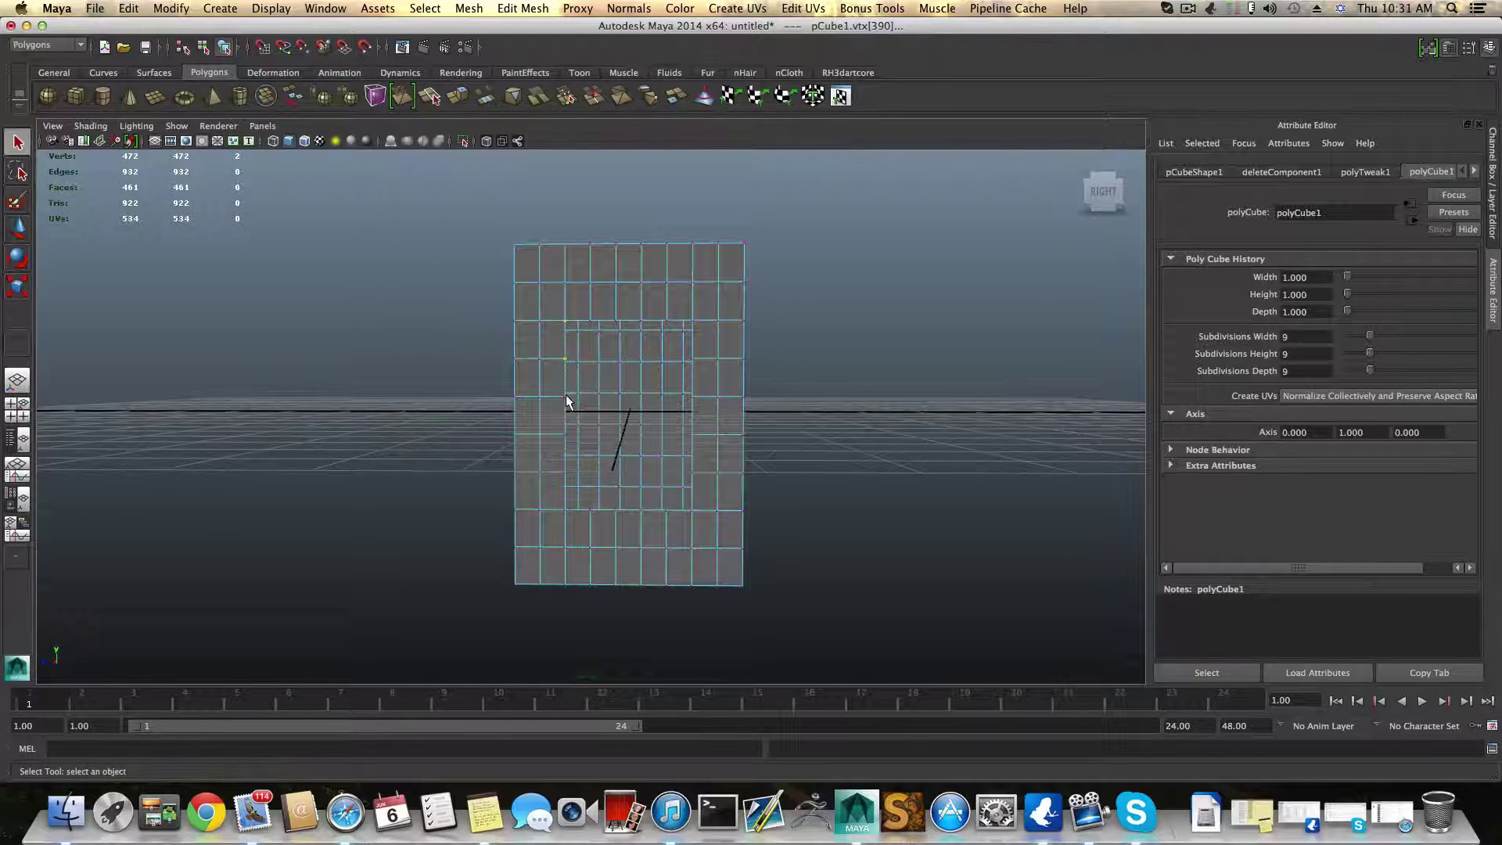
shift+click(566, 434)
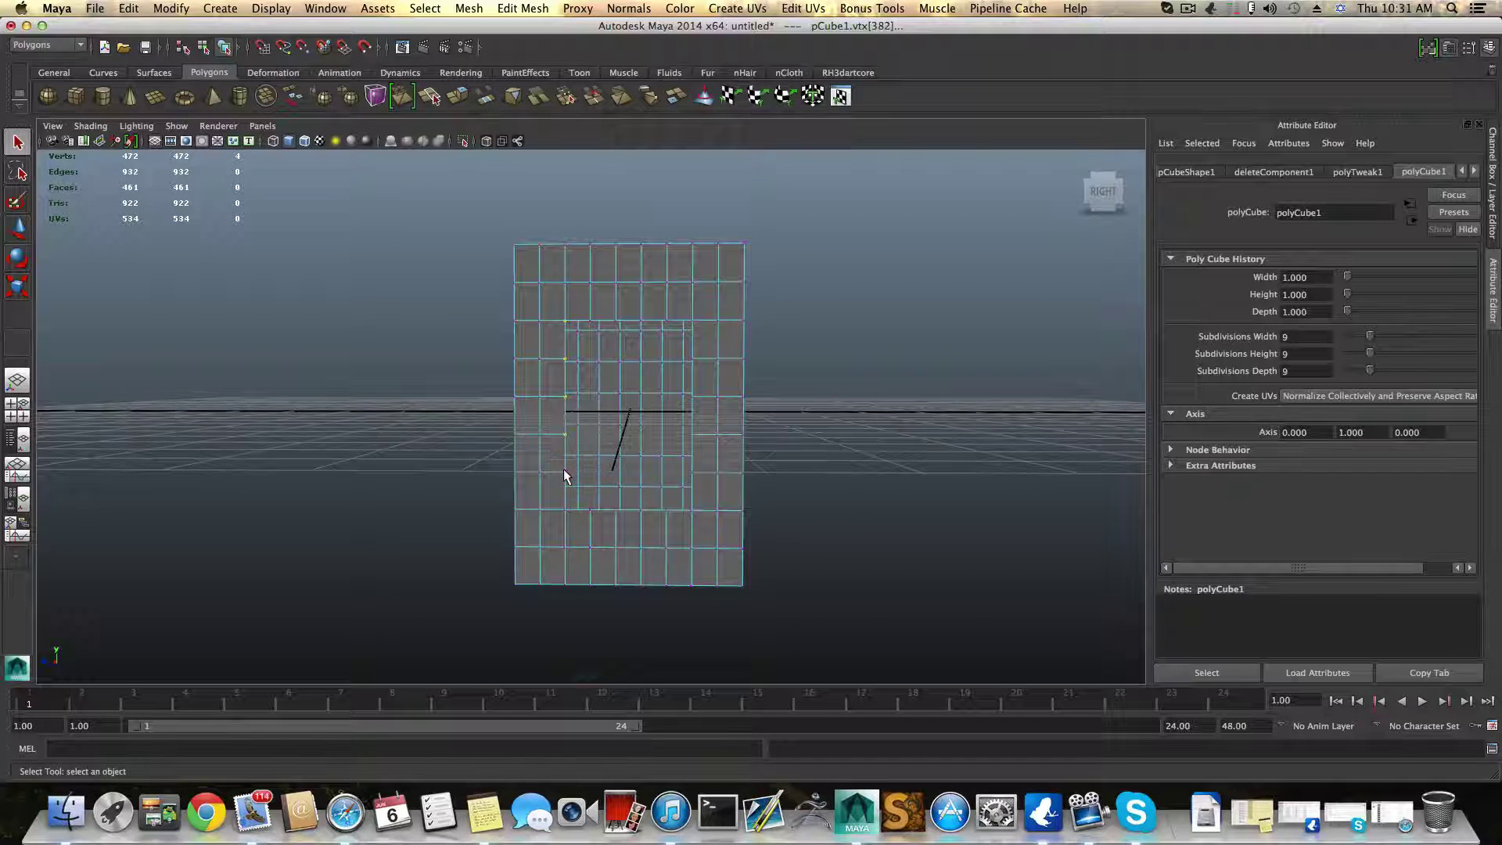
shift+click(566, 473)
shift+click(565, 509)
shift+click(589, 509)
shift+click(616, 509)
shift+click(641, 509)
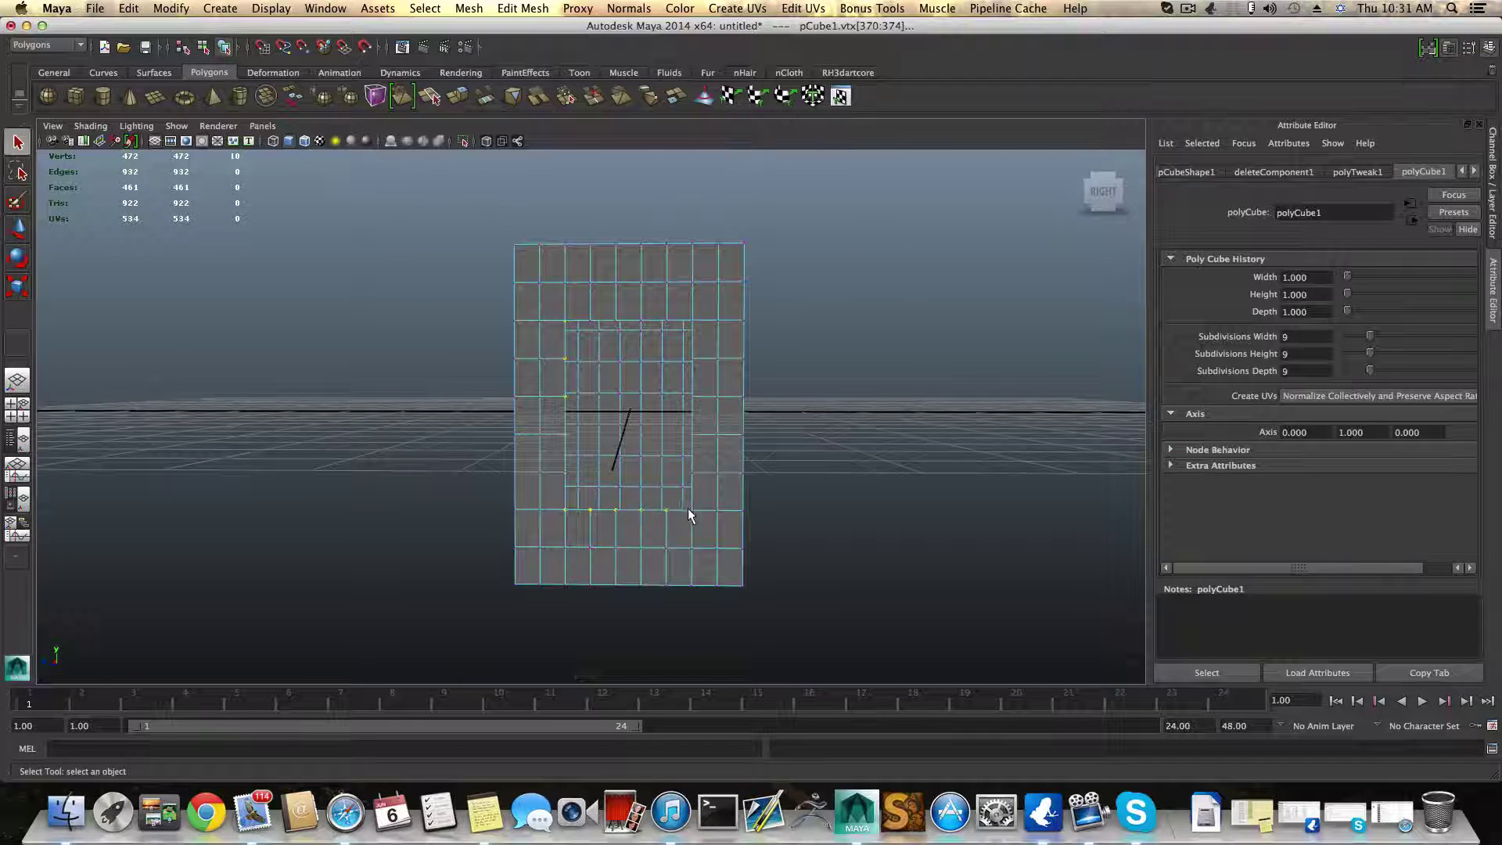
shift+click(691, 509)
shift+click(692, 434)
shift+click(666, 320)
shift+click(641, 319)
shift+click(589, 321)
Step: Inspect the holed box from several angles and return to object selection mode
alt+drag(668, 383, 632, 399)
alt+drag(634, 348, 670, 328)
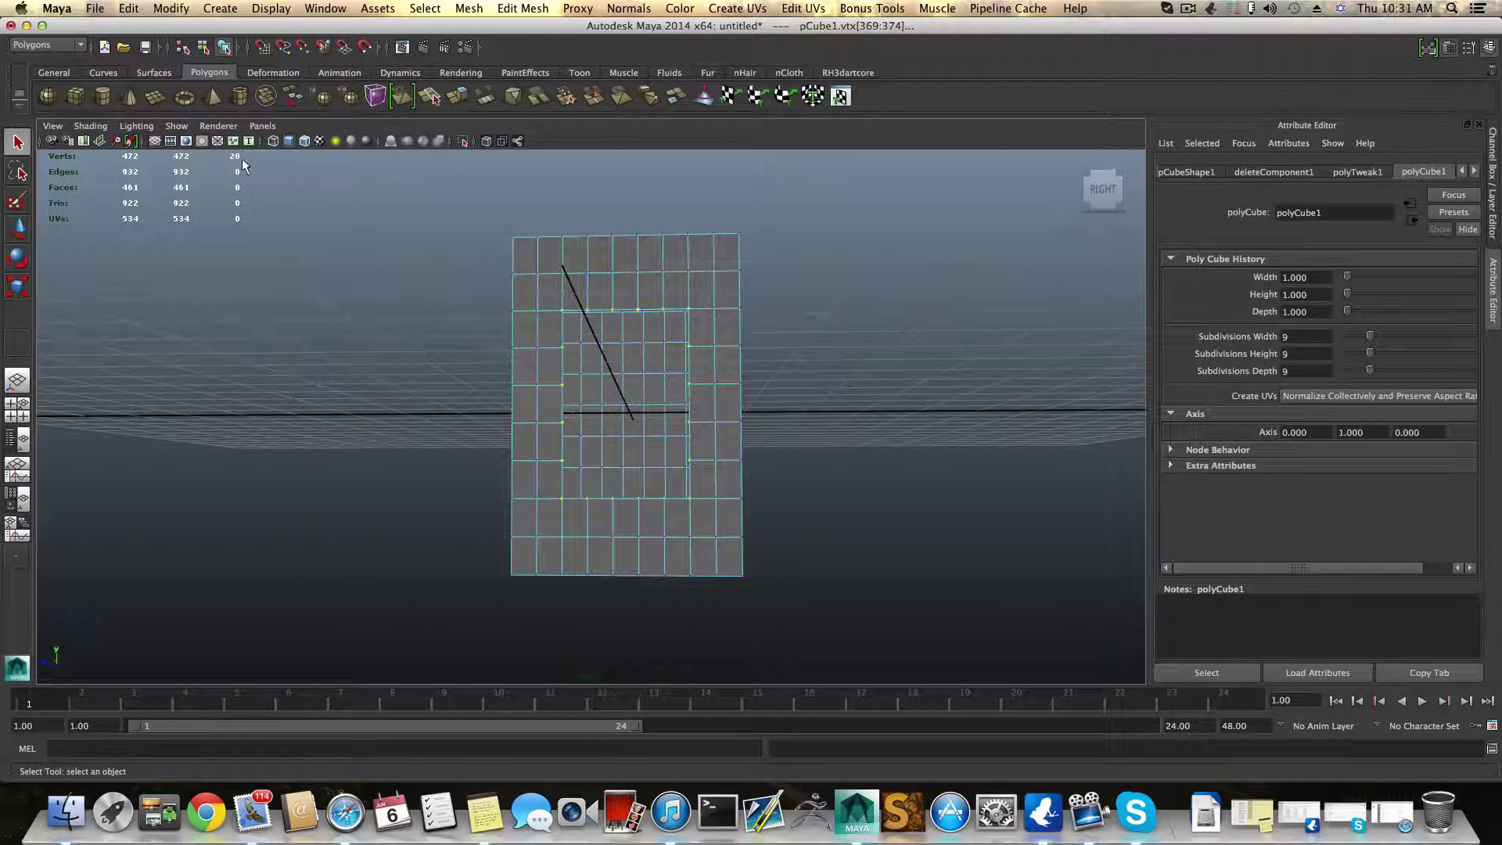
alt+drag(563, 344, 637, 352)
alt+right_drag(636, 352, 694, 419)
alt+drag(574, 537, 668, 415)
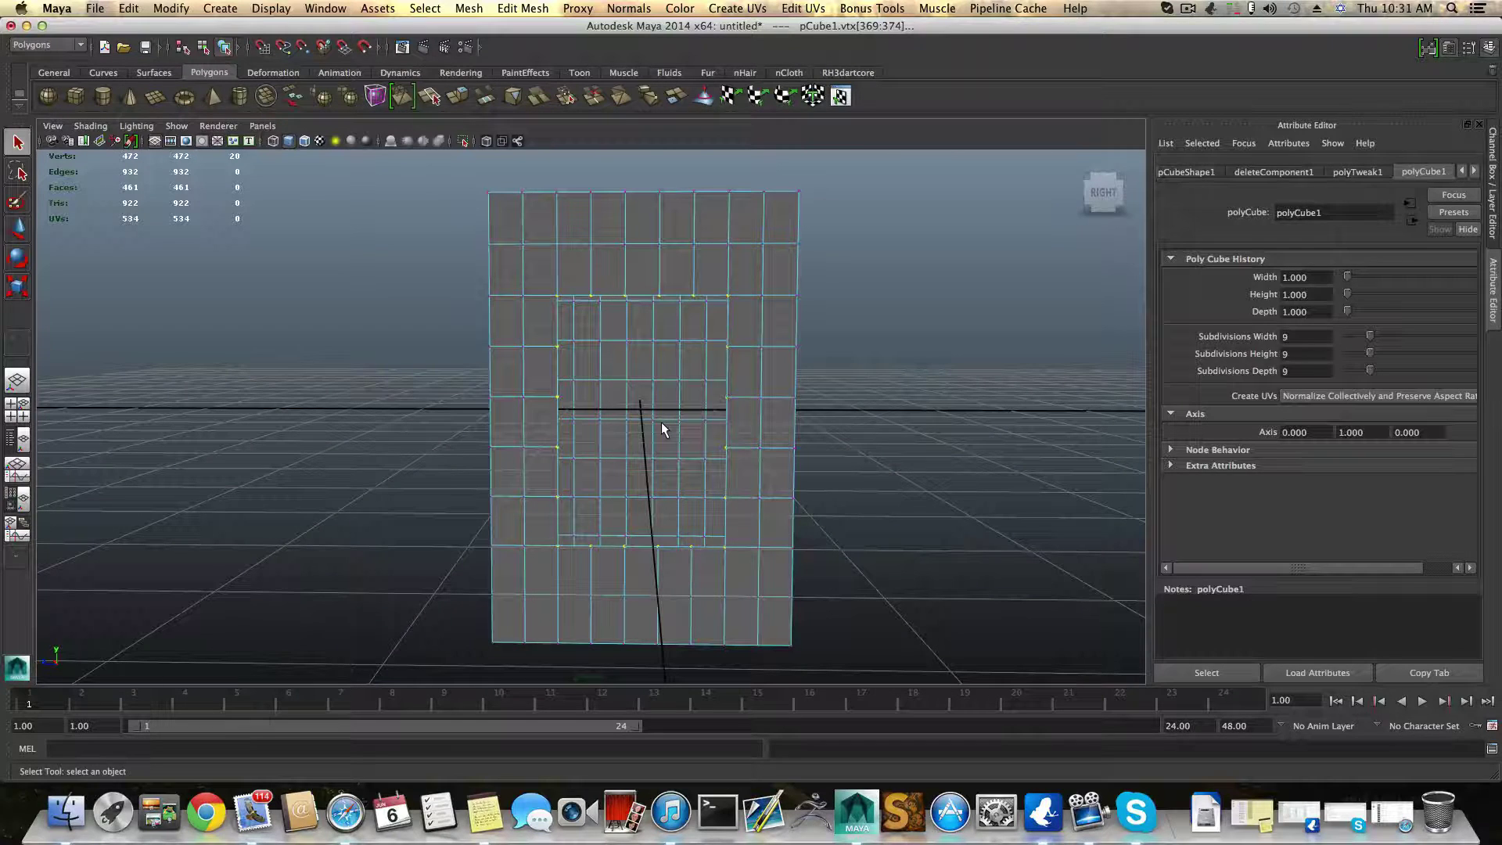
key(F8)
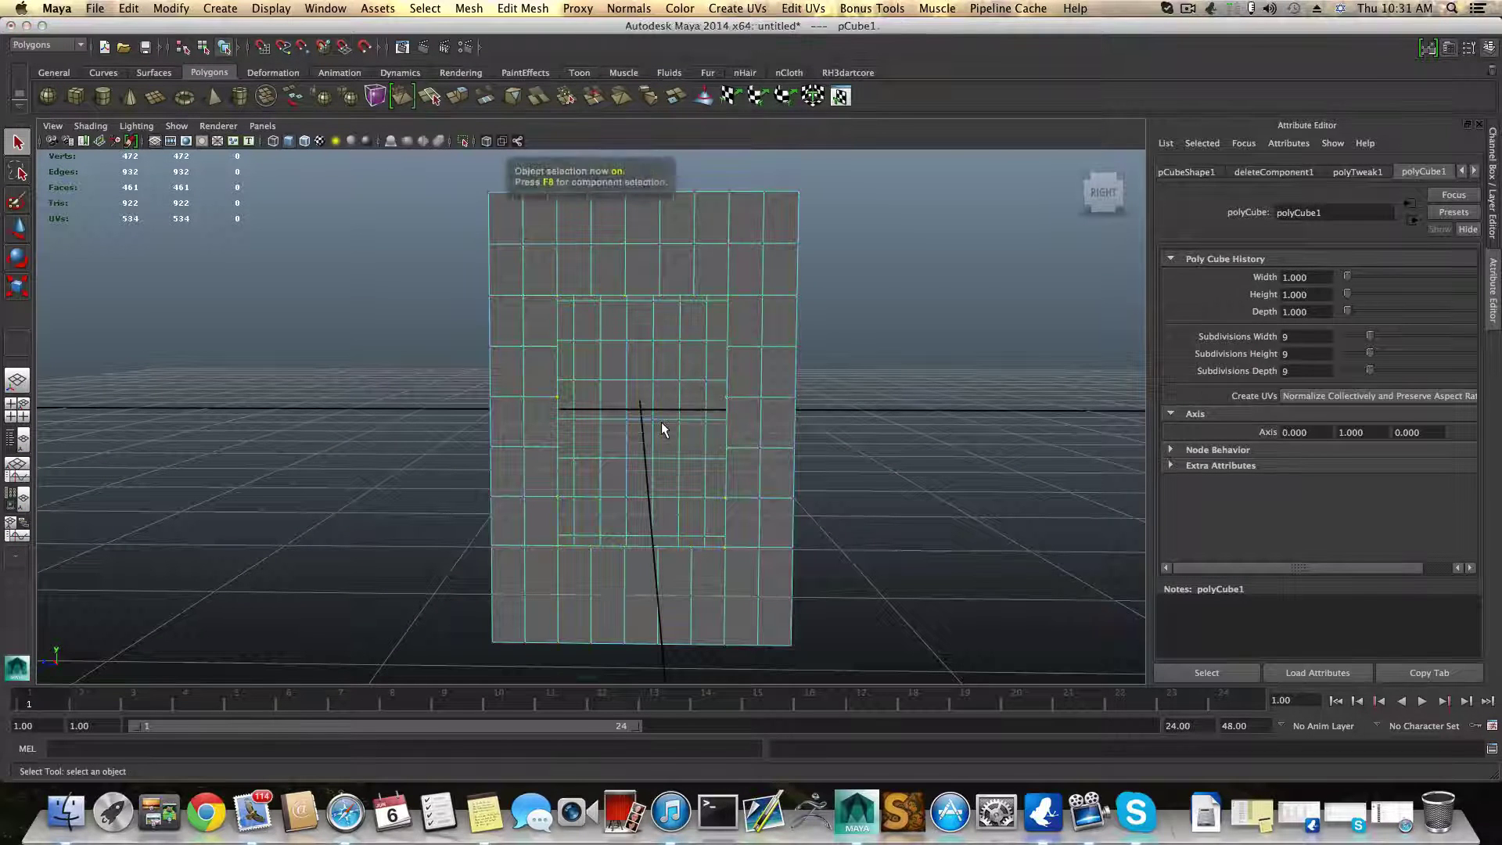
Step: Add a polygon pipe and view its polyPipe1 settings (radius 1, height 2, 20 axis subdivisions)
click(241, 97)
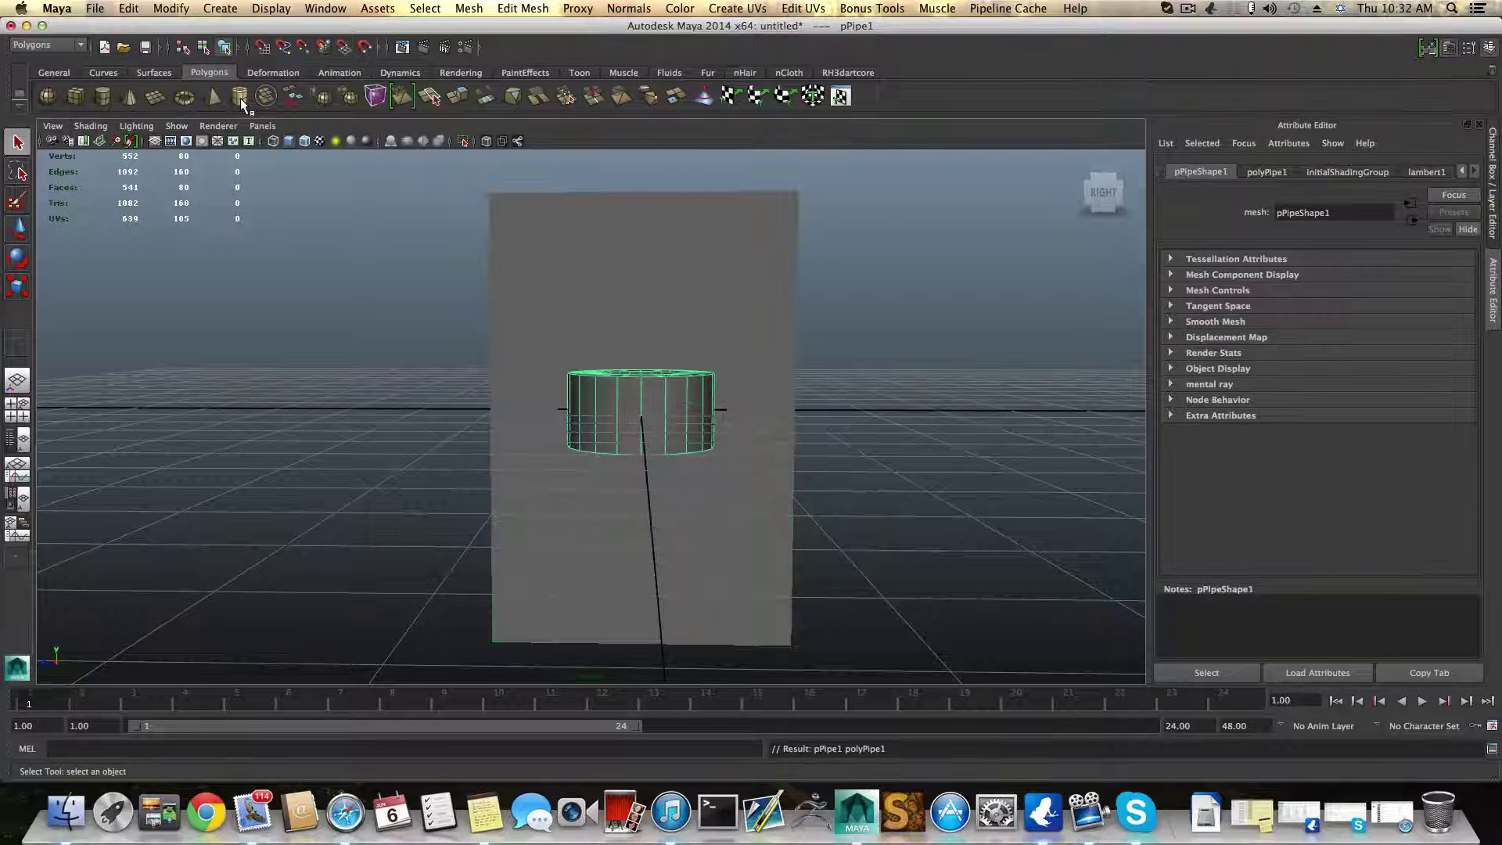
alt+drag(876, 564, 782, 587)
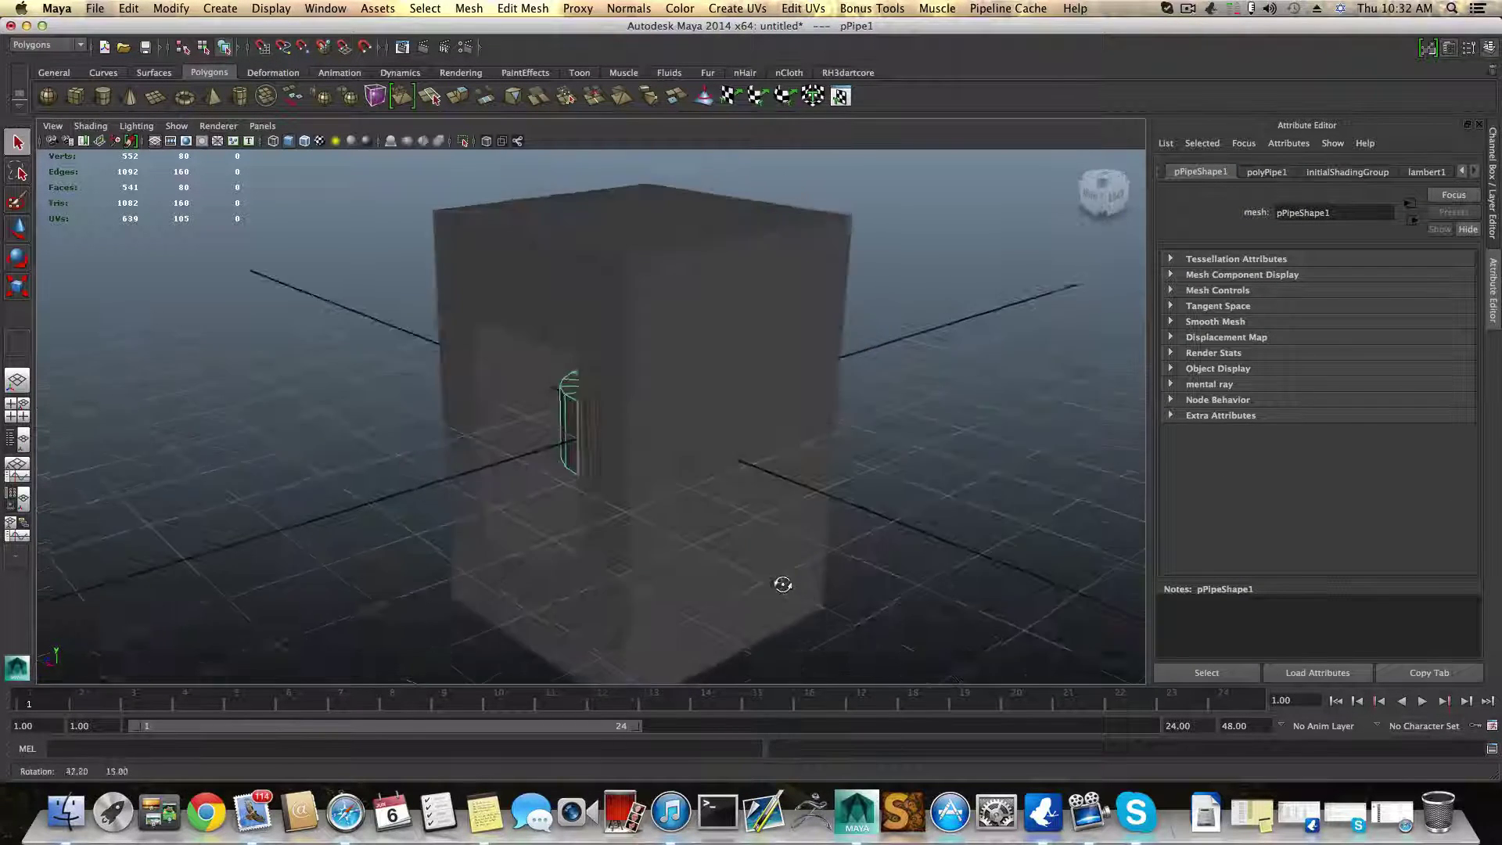
alt+drag(707, 449, 716, 393)
alt+drag(1049, 392, 908, 495)
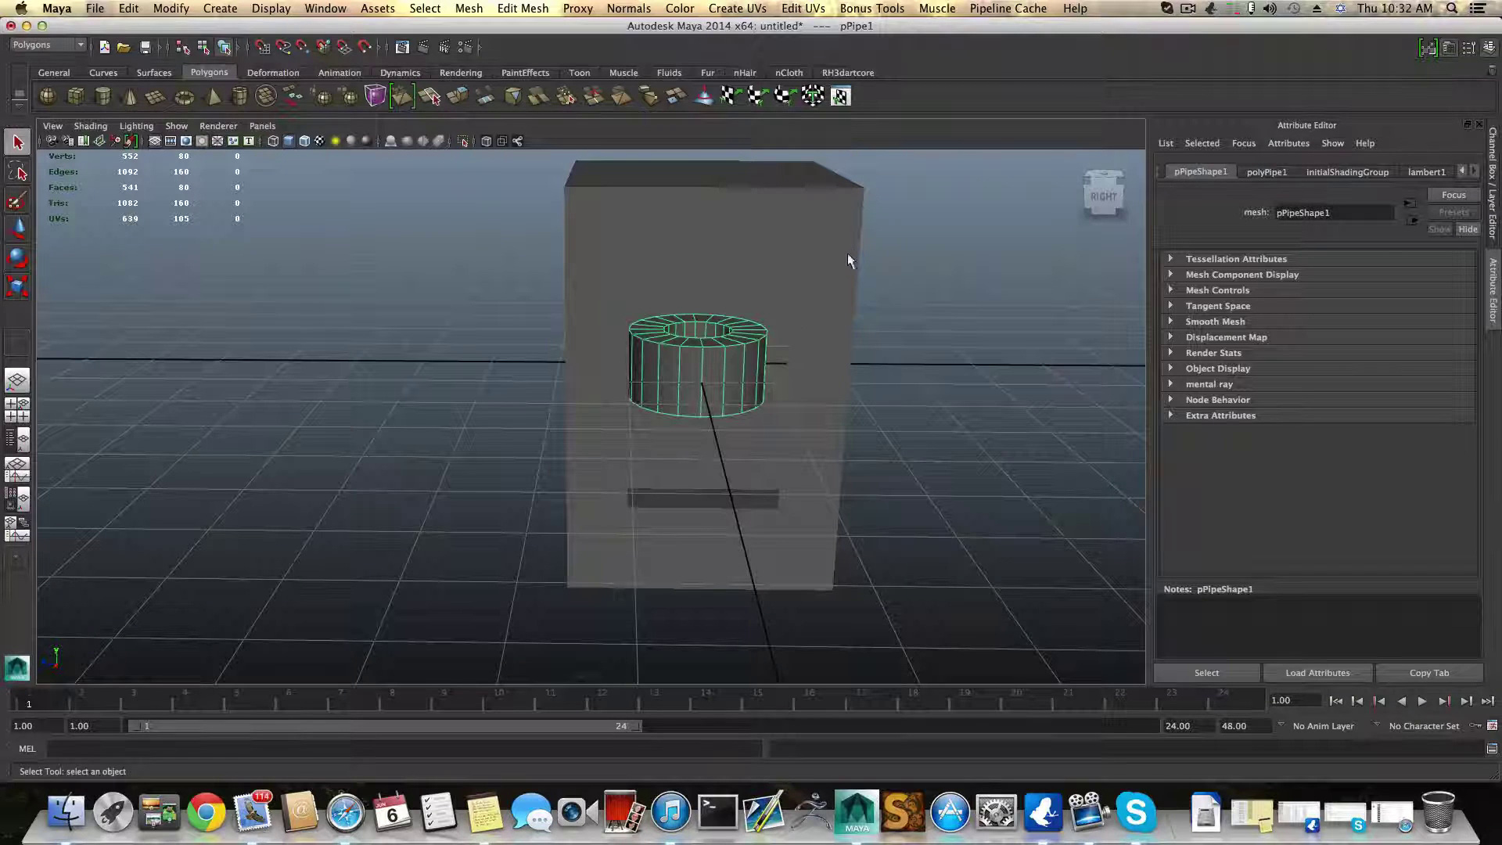
click(701, 374)
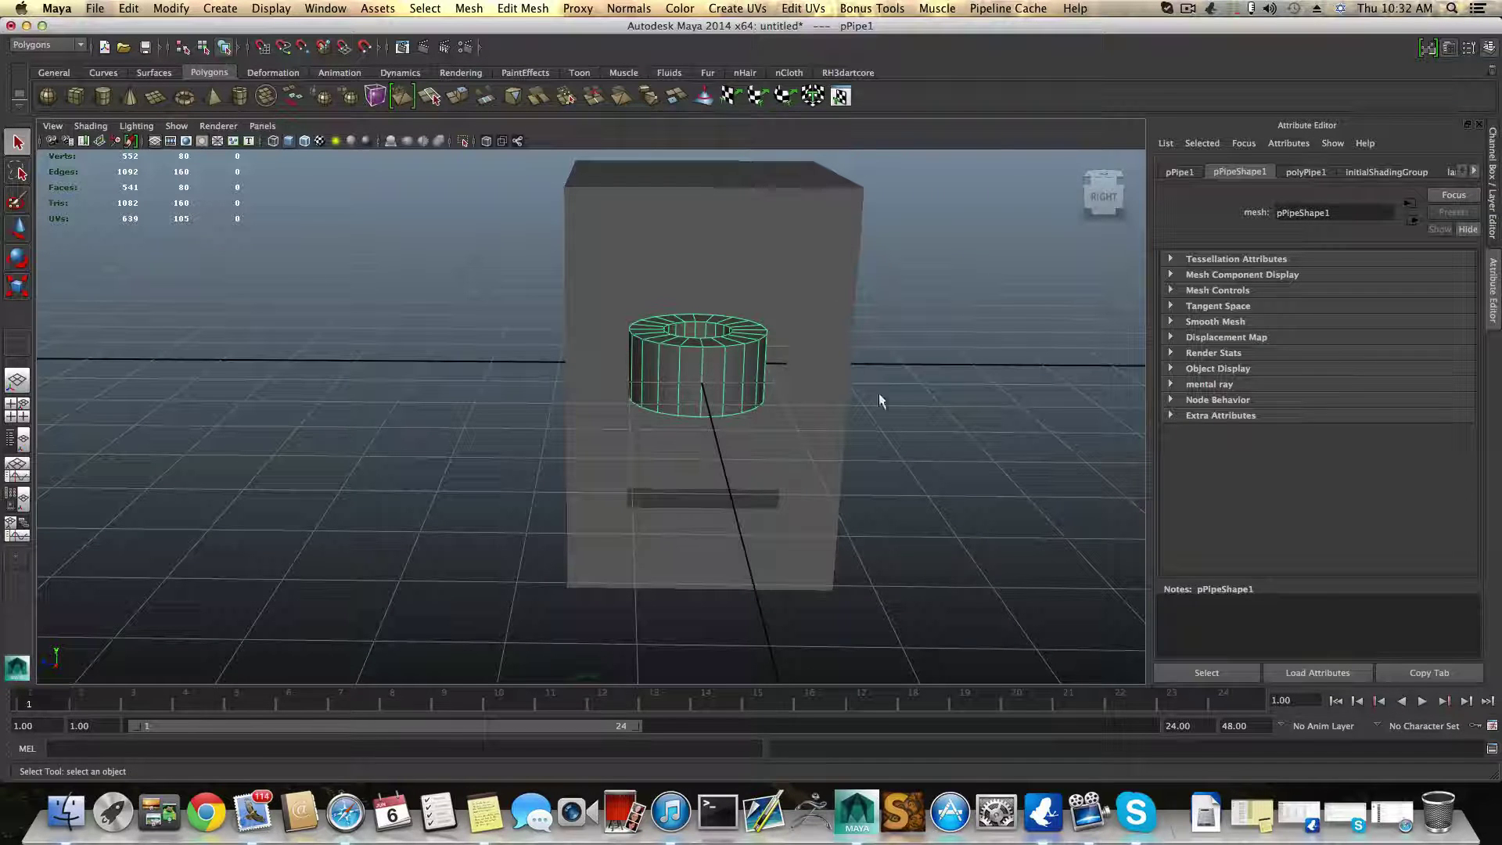
click(1303, 172)
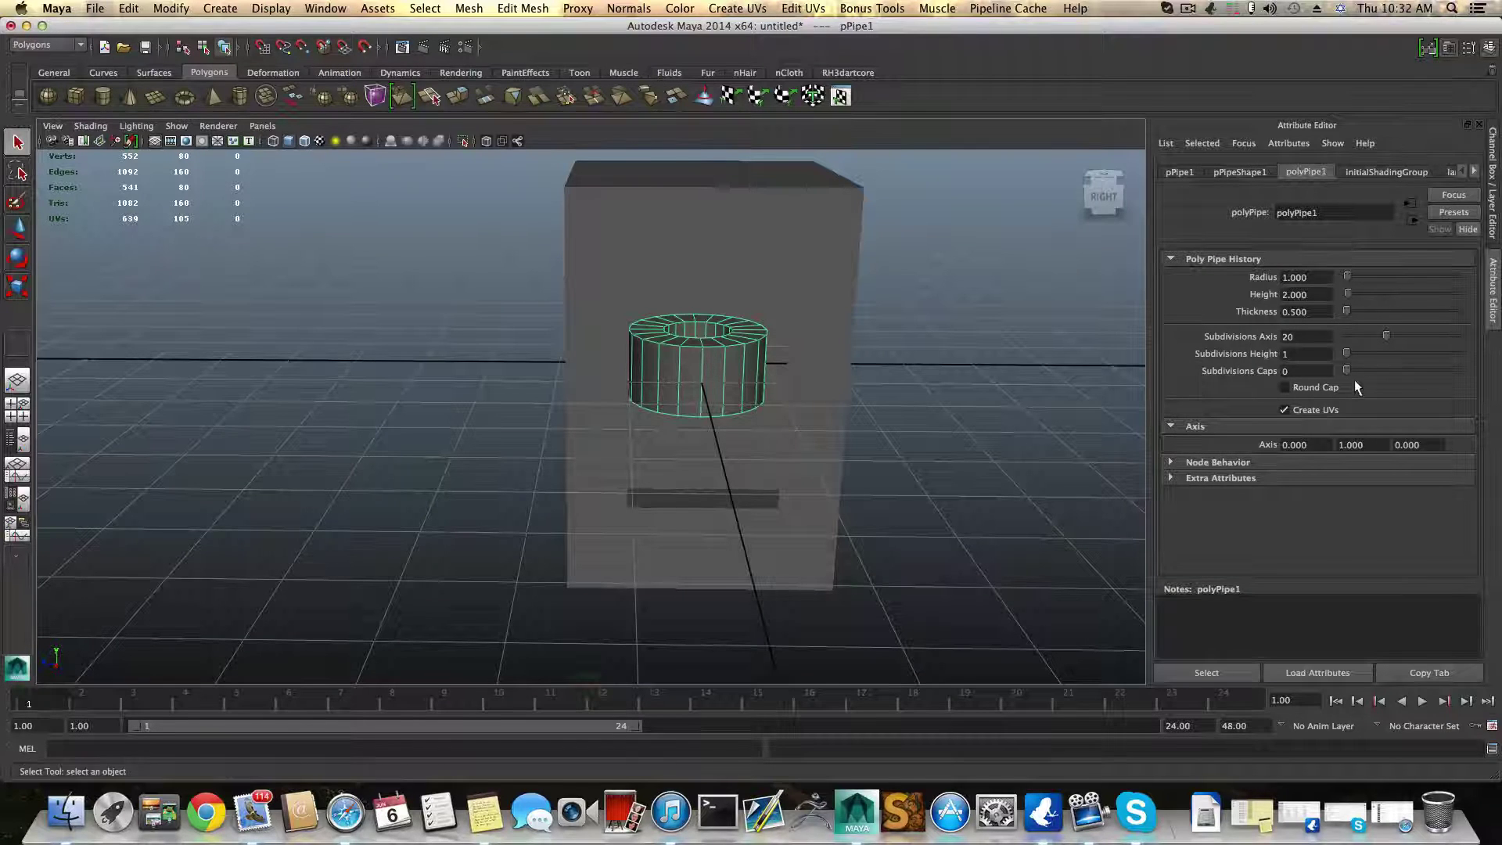
double_click(1289, 336)
Step: Set the pipe's Thickness to 0.05, then change it to 0.200
alt+drag(879, 446, 735, 469)
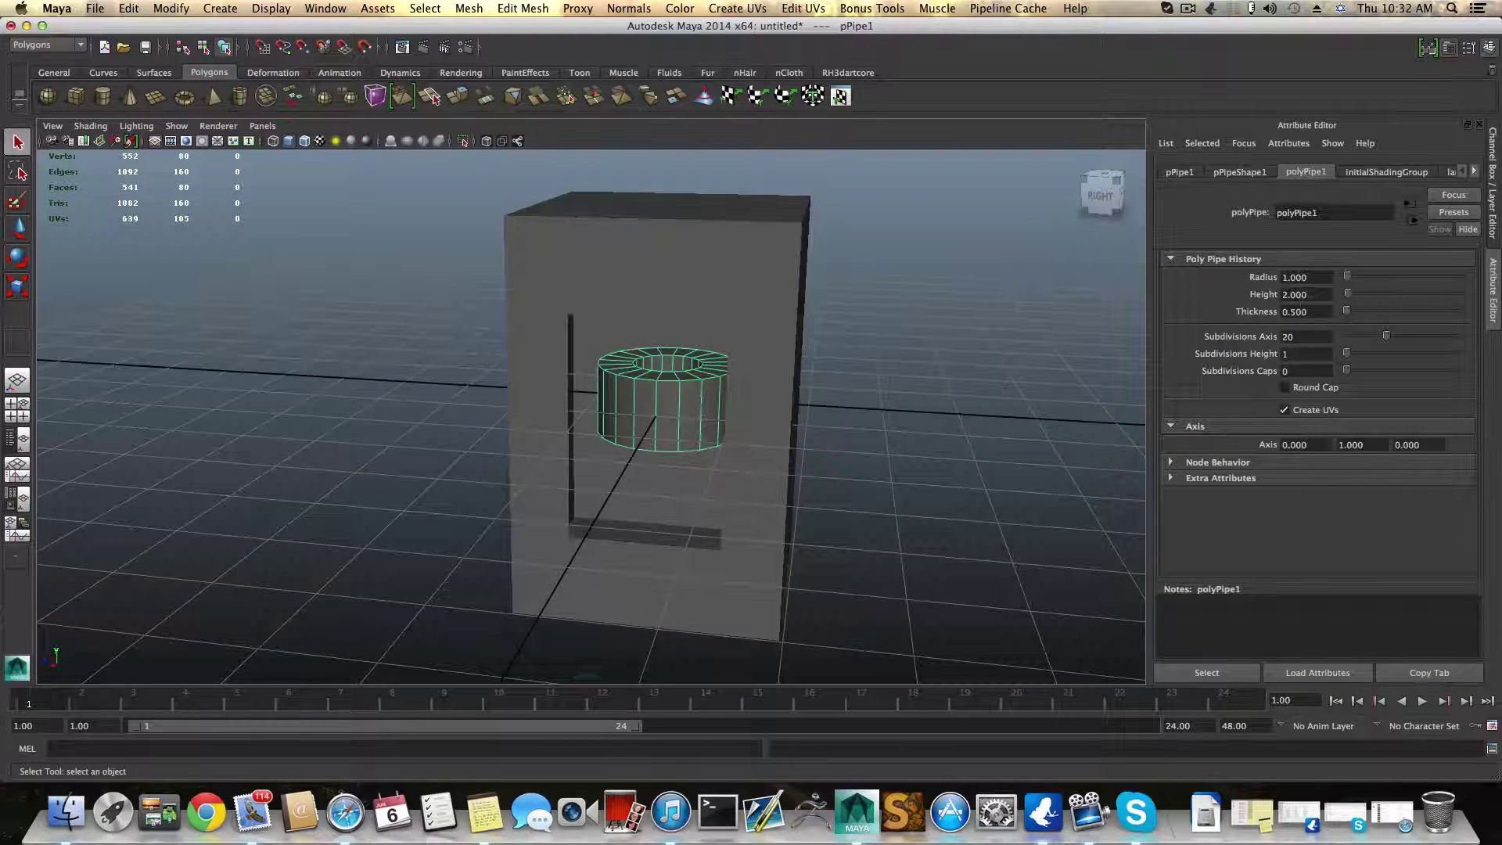
click(1305, 312)
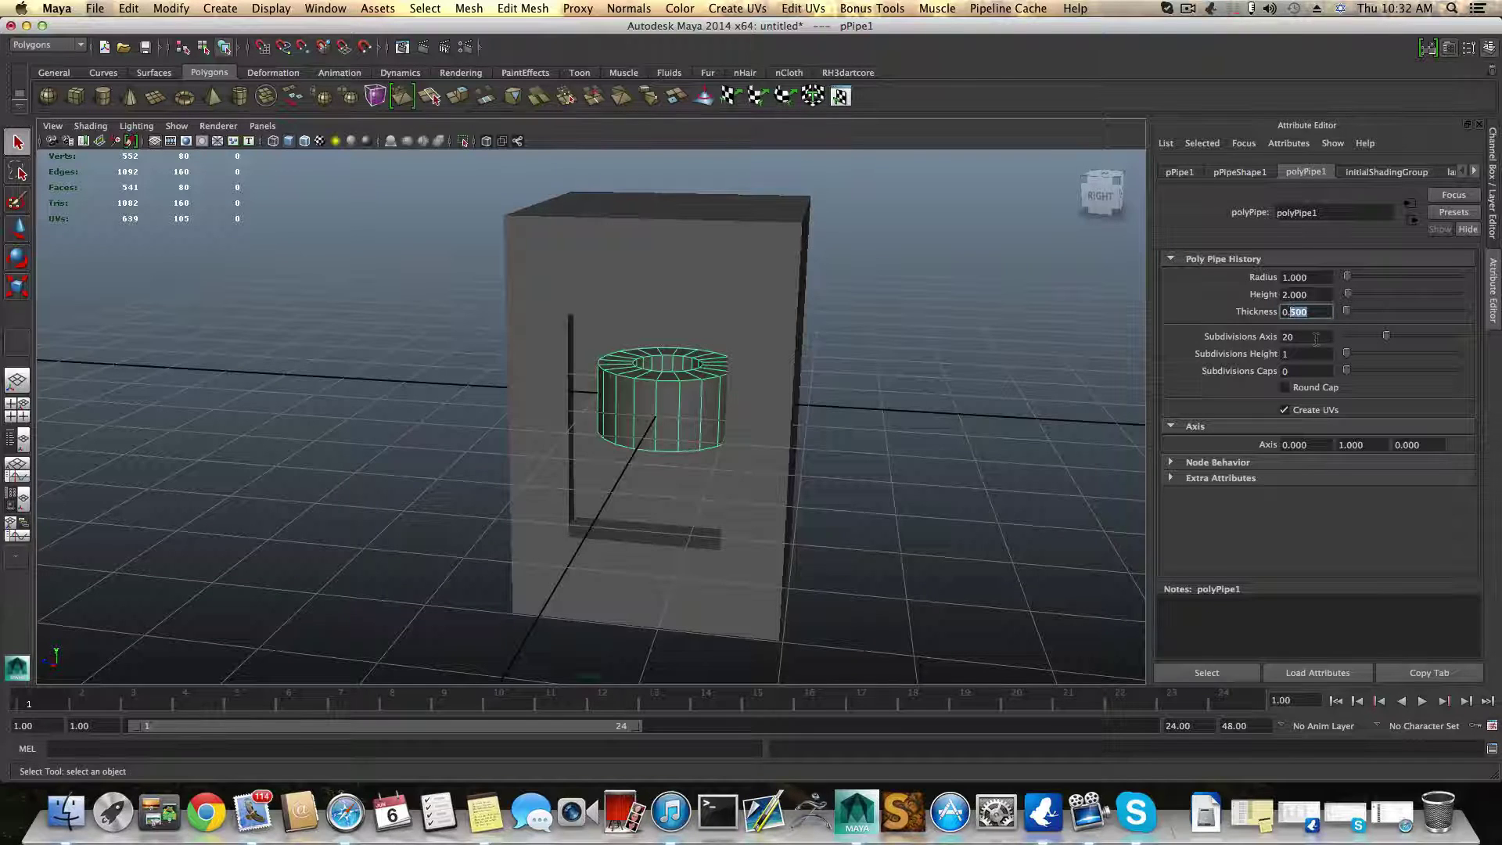
text(05)
key(Return)
alt+drag(718, 412, 735, 439)
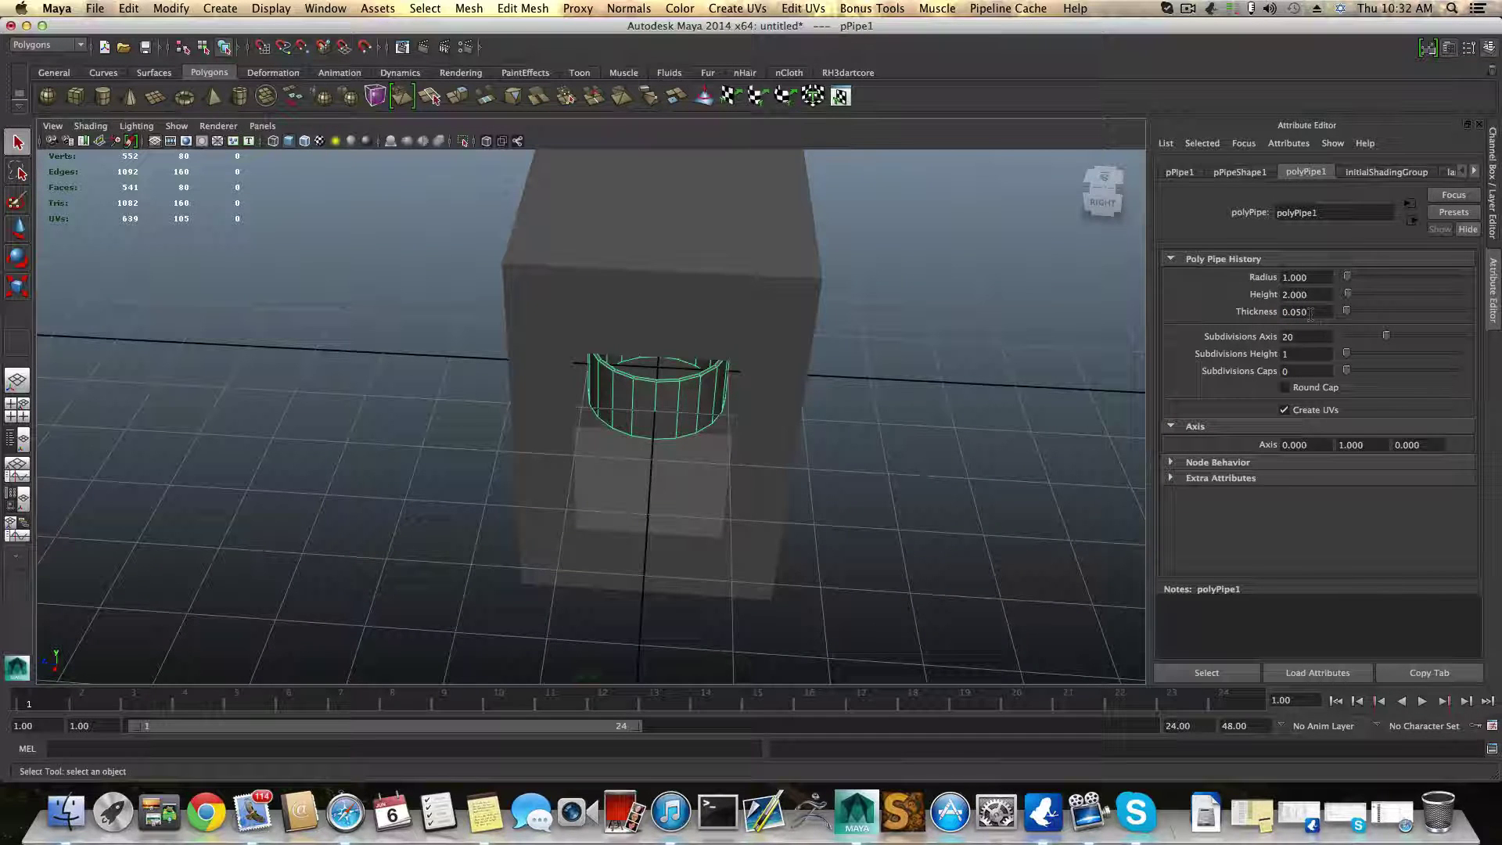
click(1306, 311)
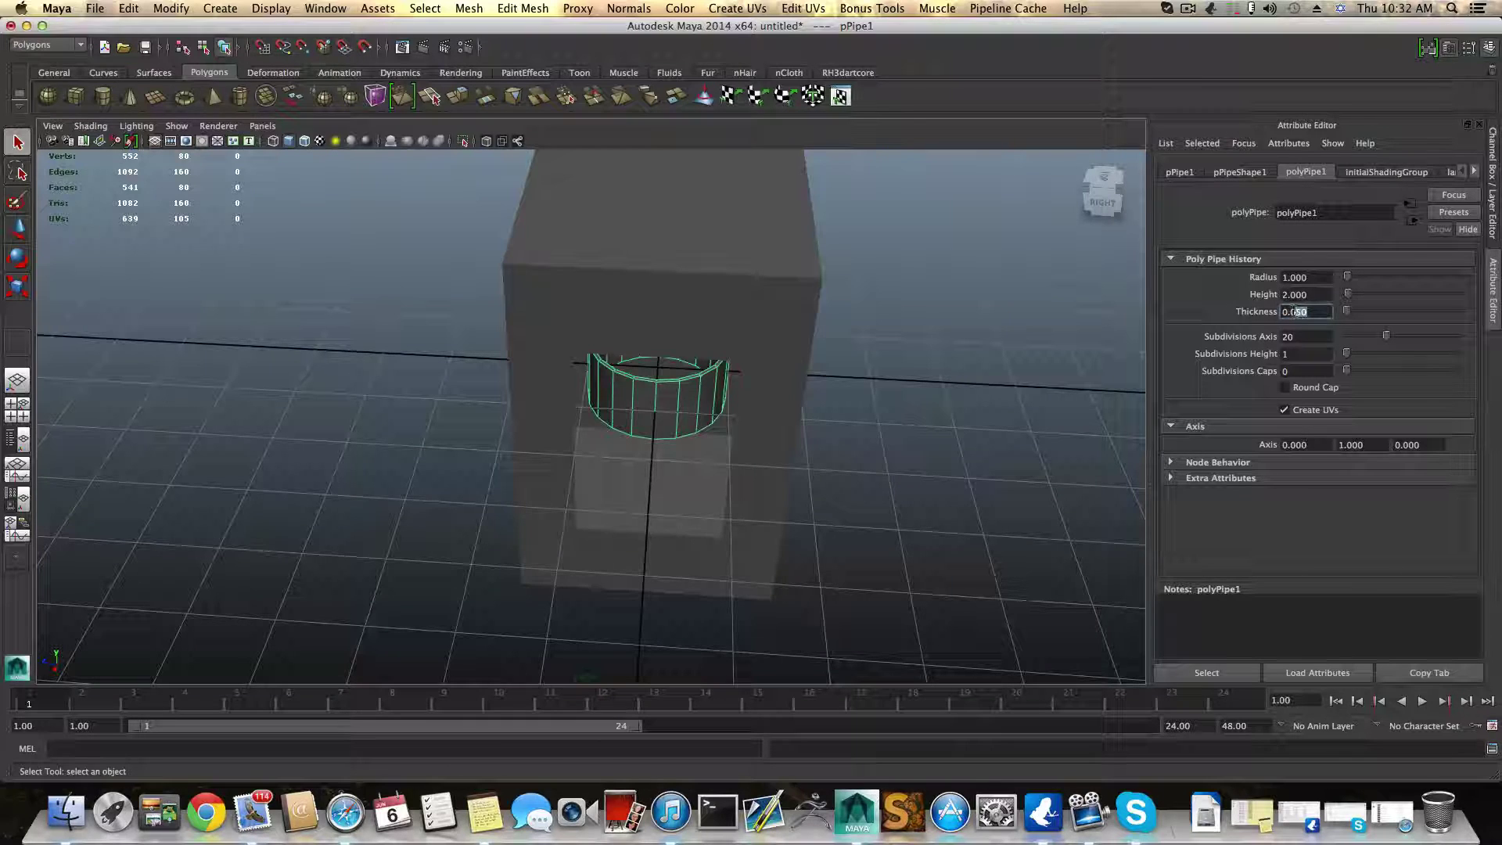
drag(1293, 311, 1304, 316)
text(200)
key(Return)
alt+drag(841, 498, 726, 437)
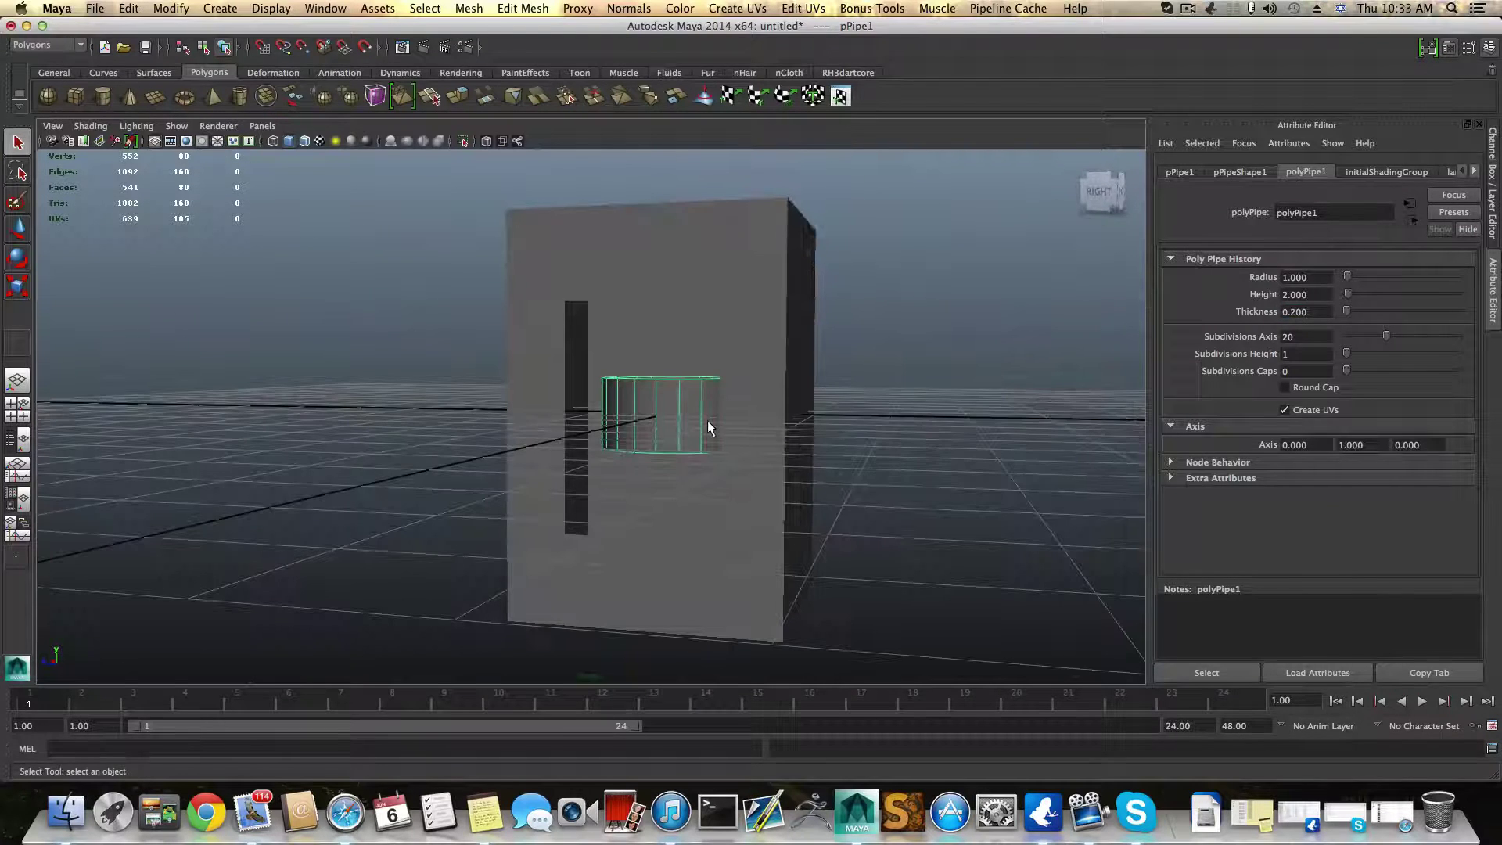
Step: Rotate the pipe 90 degrees onto its side and slide it along X toward the box front
key(e)
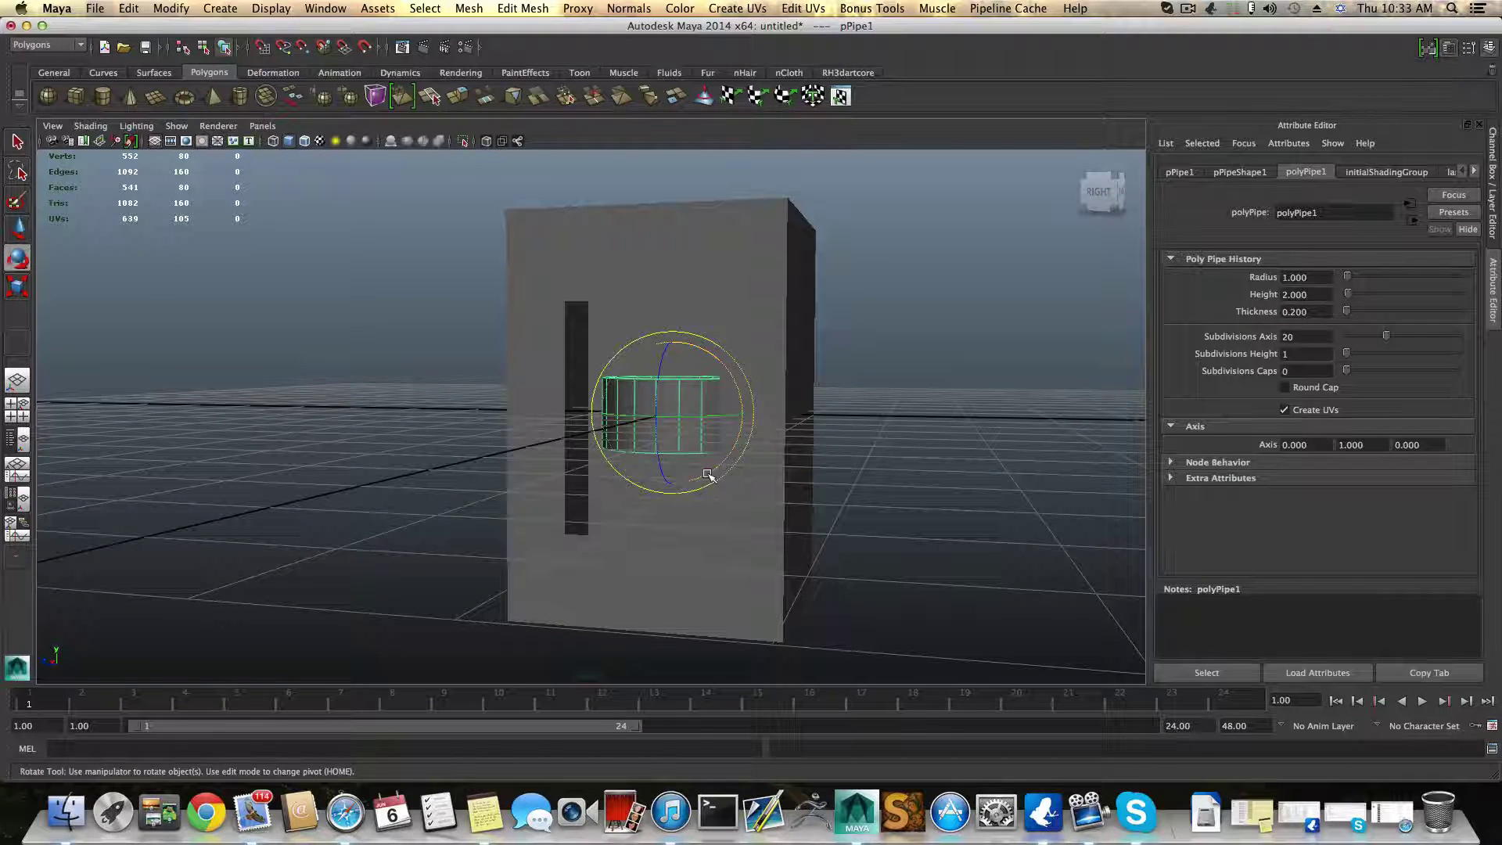
alt+drag(707, 475, 724, 485)
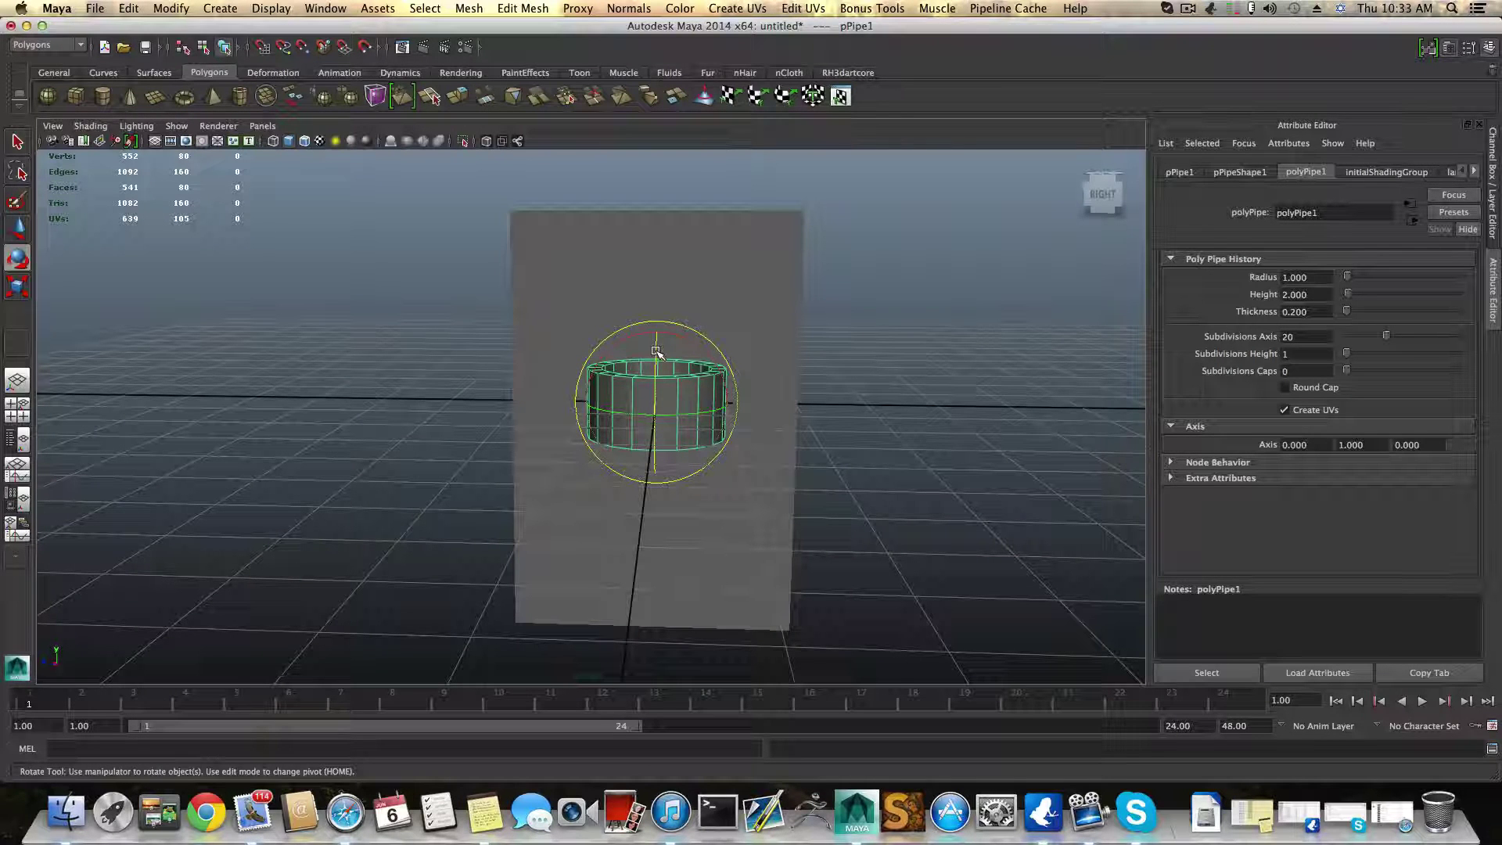
drag(655, 351, 691, 463)
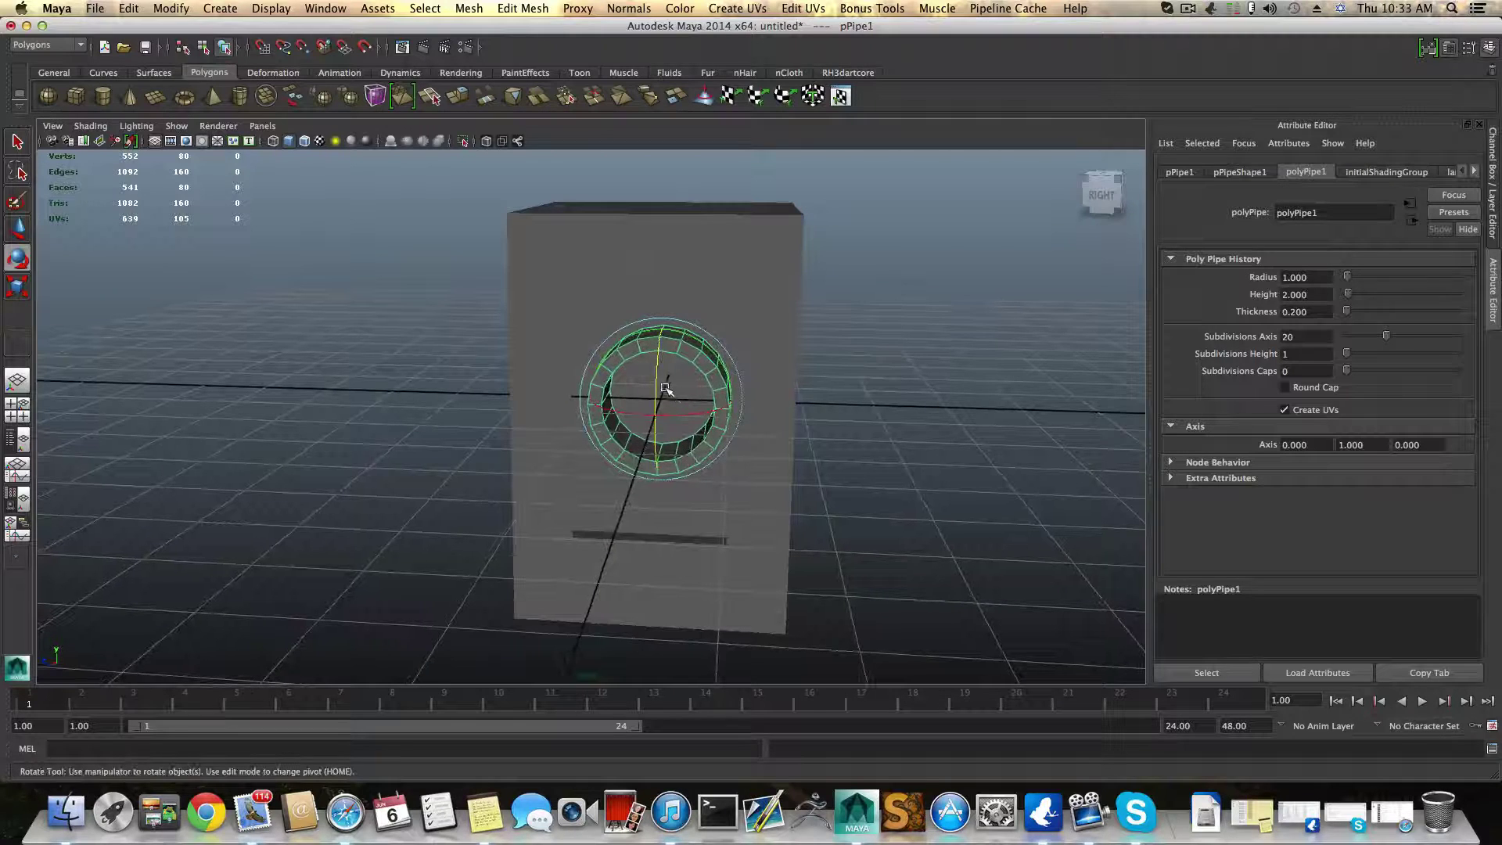
drag(664, 383, 666, 419)
alt+drag(768, 305, 579, 408)
click(21, 227)
drag(649, 454, 536, 472)
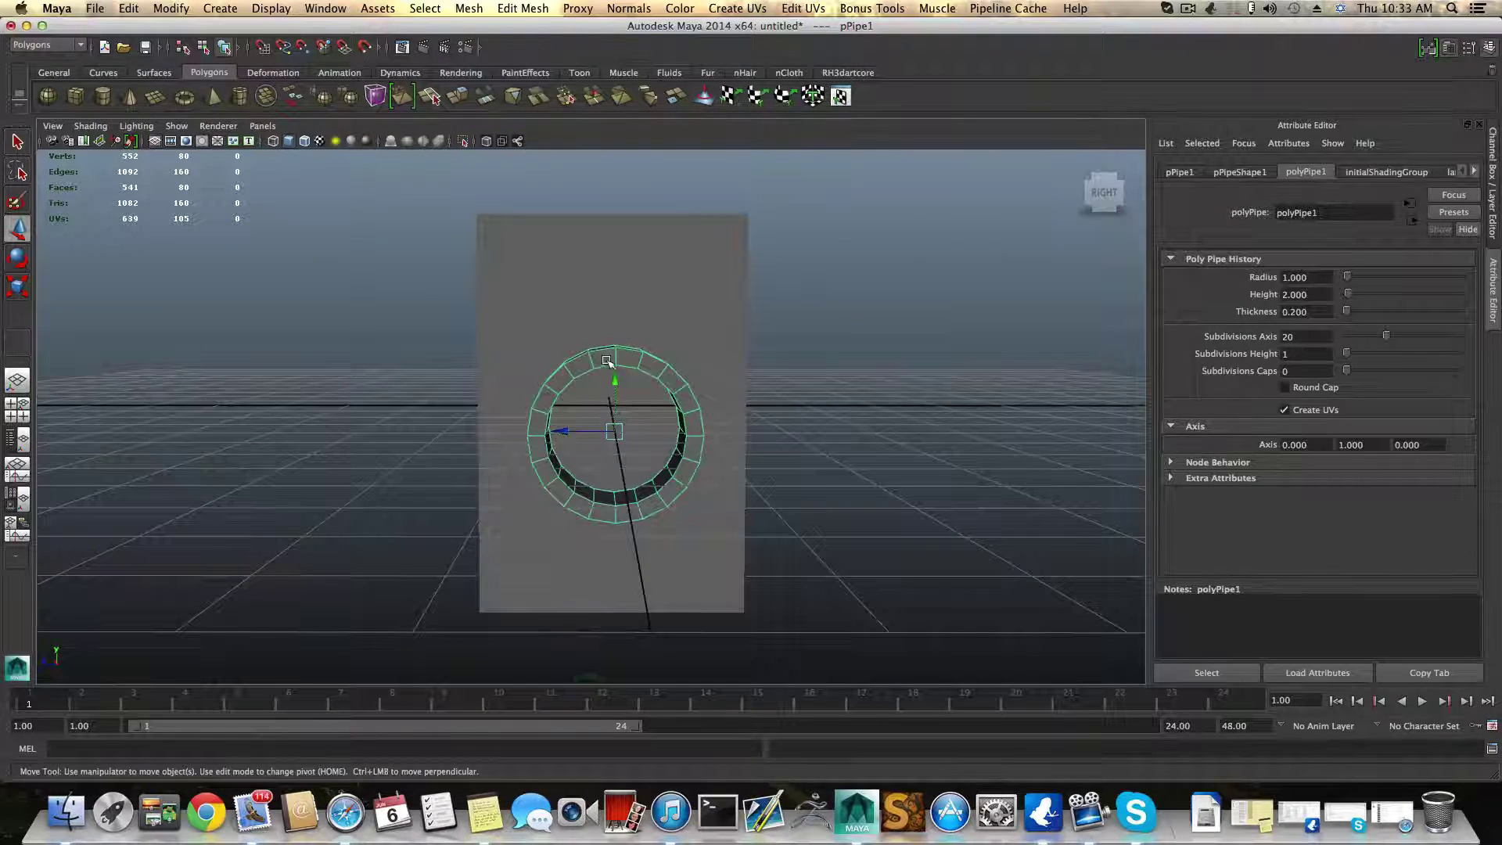
Step: Select only the pipe and slide it along X into the box's opening
click(640, 267)
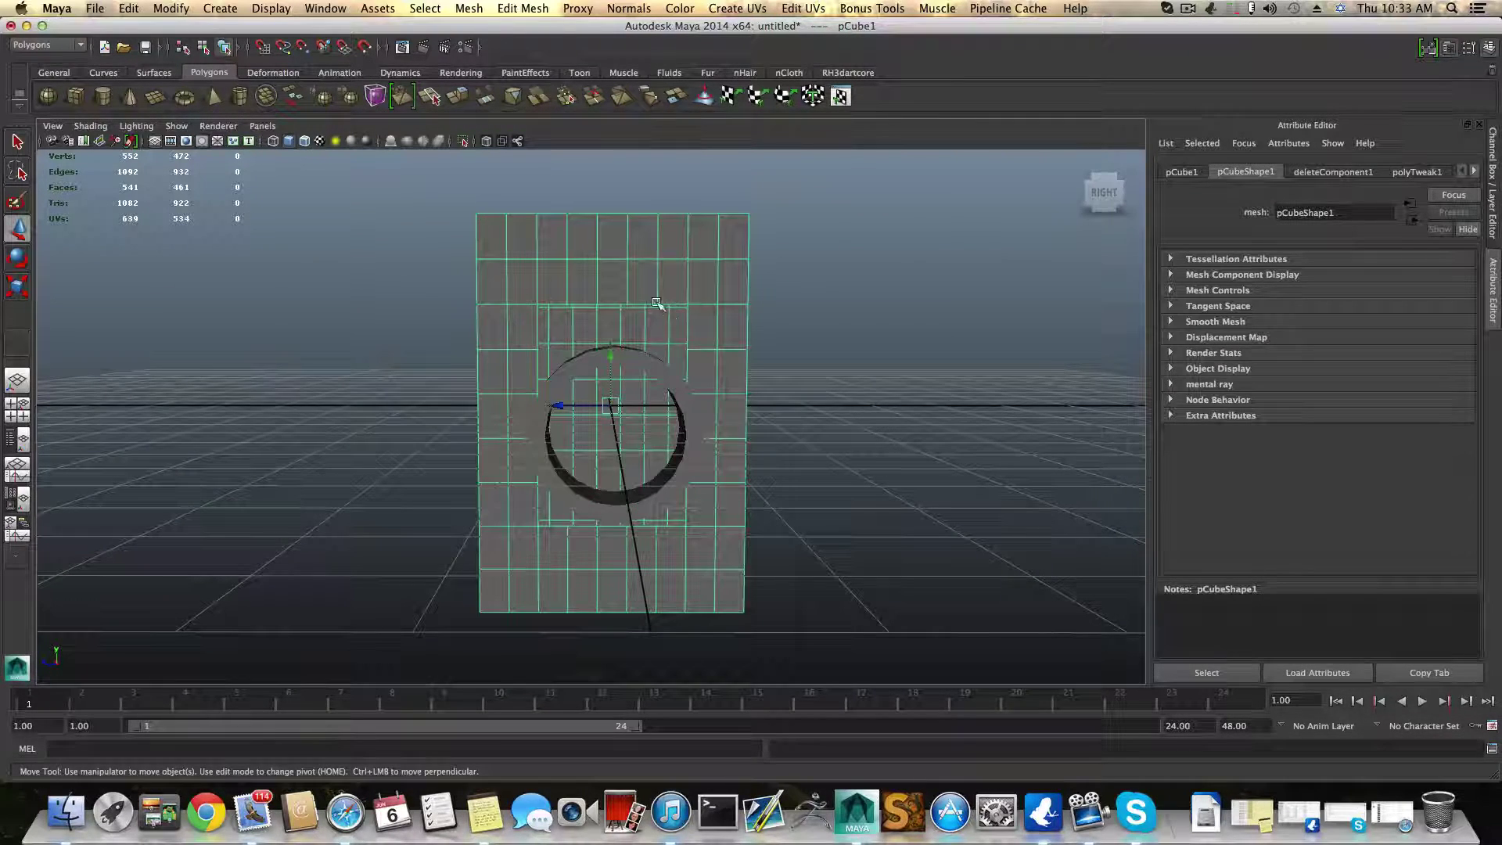
alt+drag(654, 326, 577, 403)
click(646, 402)
click(576, 402)
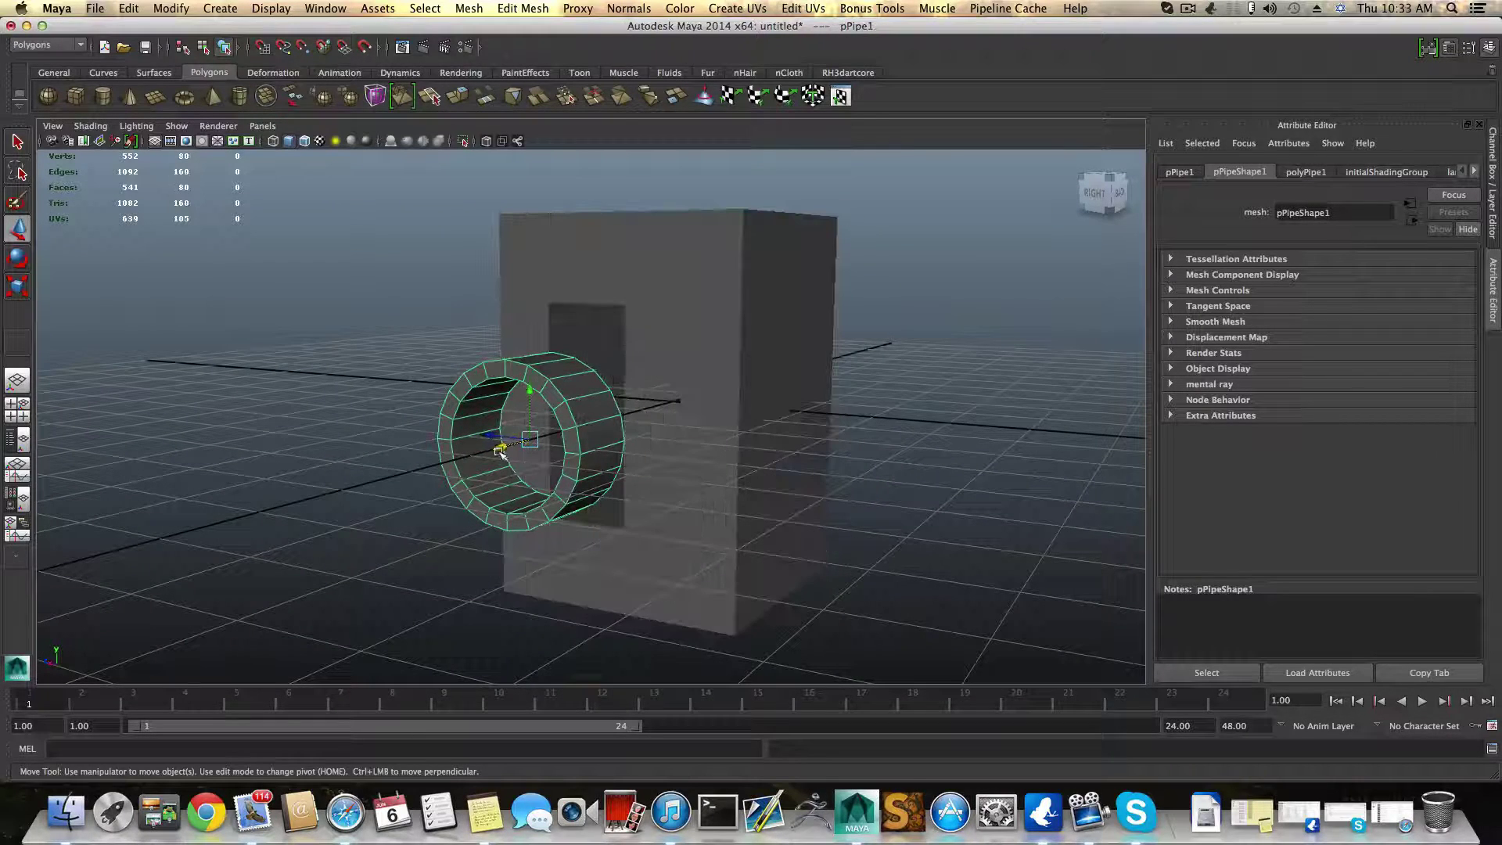
drag(499, 451, 653, 422)
Step: Orbit and zoom around the box to confirm the ring is centred in its opening
alt+drag(627, 362, 612, 346)
click(613, 346)
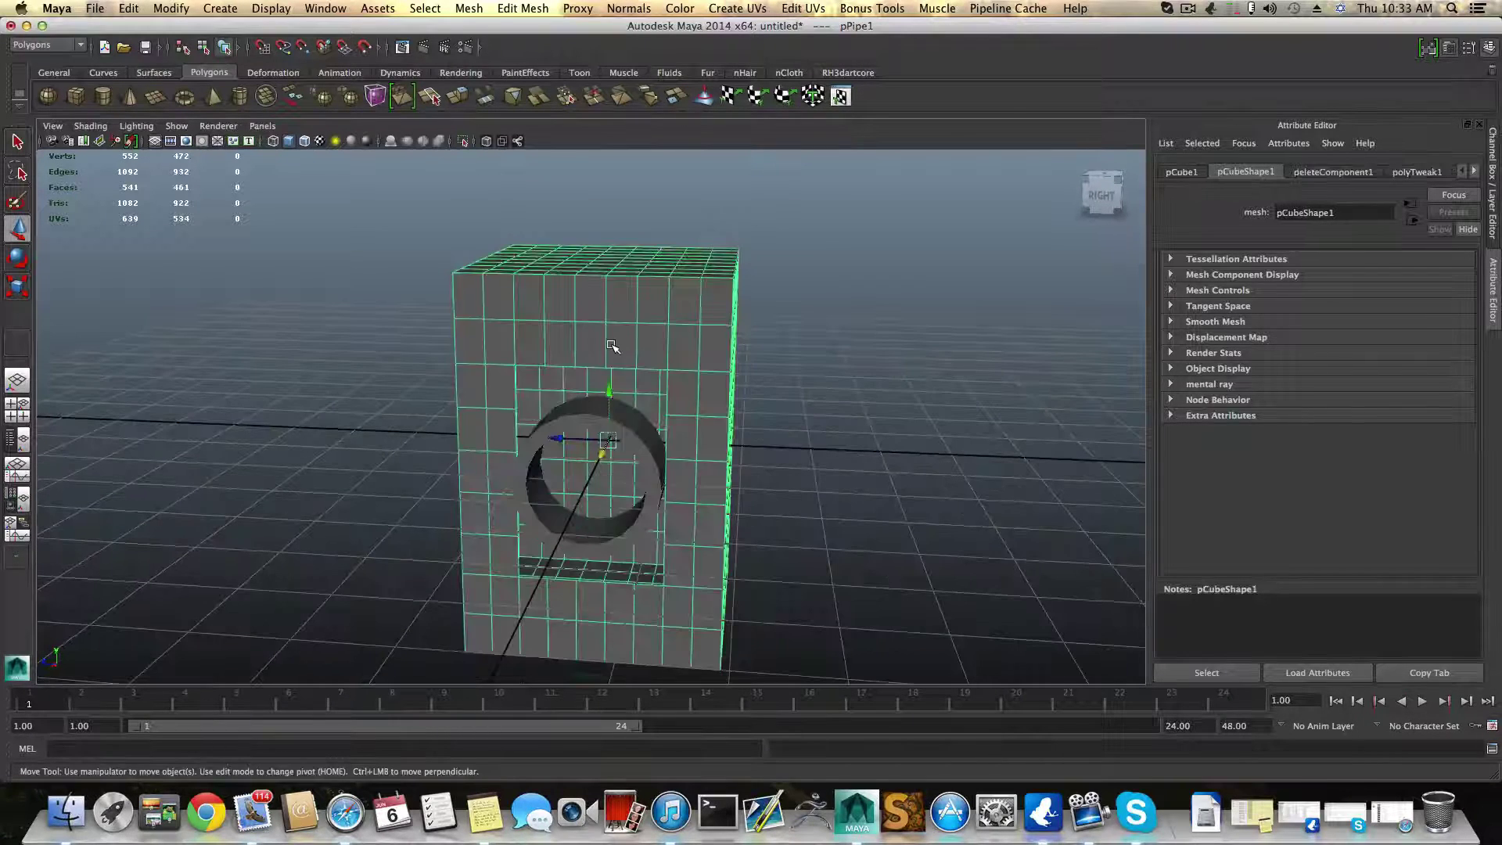
alt+drag(635, 438, 632, 423)
click(633, 430)
alt+right_drag(632, 423, 574, 419)
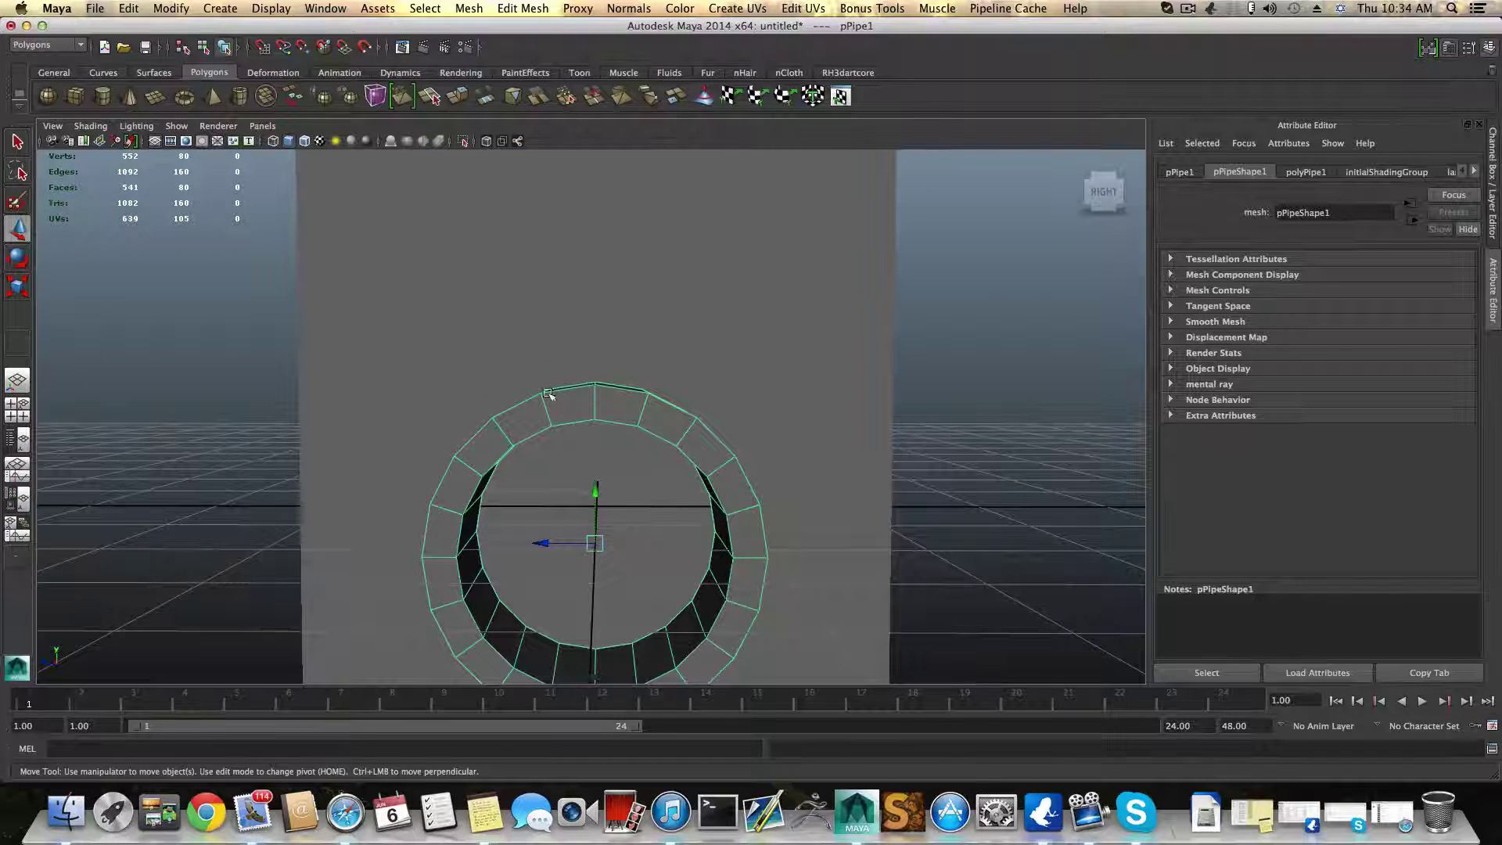
alt+drag(540, 395, 744, 446)
click(654, 351)
alt+drag(654, 351, 577, 308)
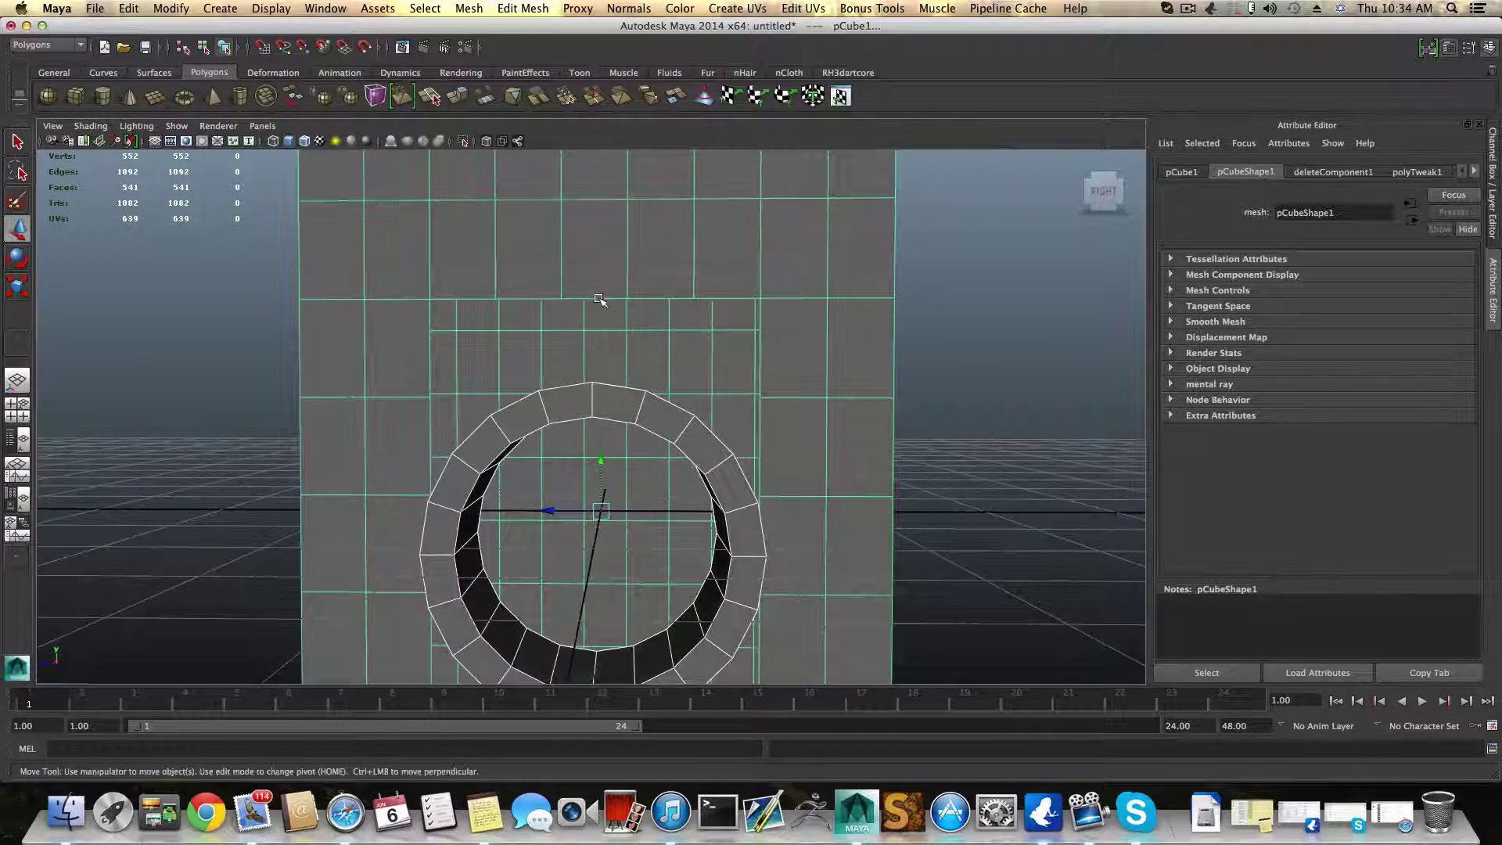
alt+drag(795, 359, 815, 392)
alt+right_drag(814, 391, 745, 432)
alt+drag(744, 432, 693, 414)
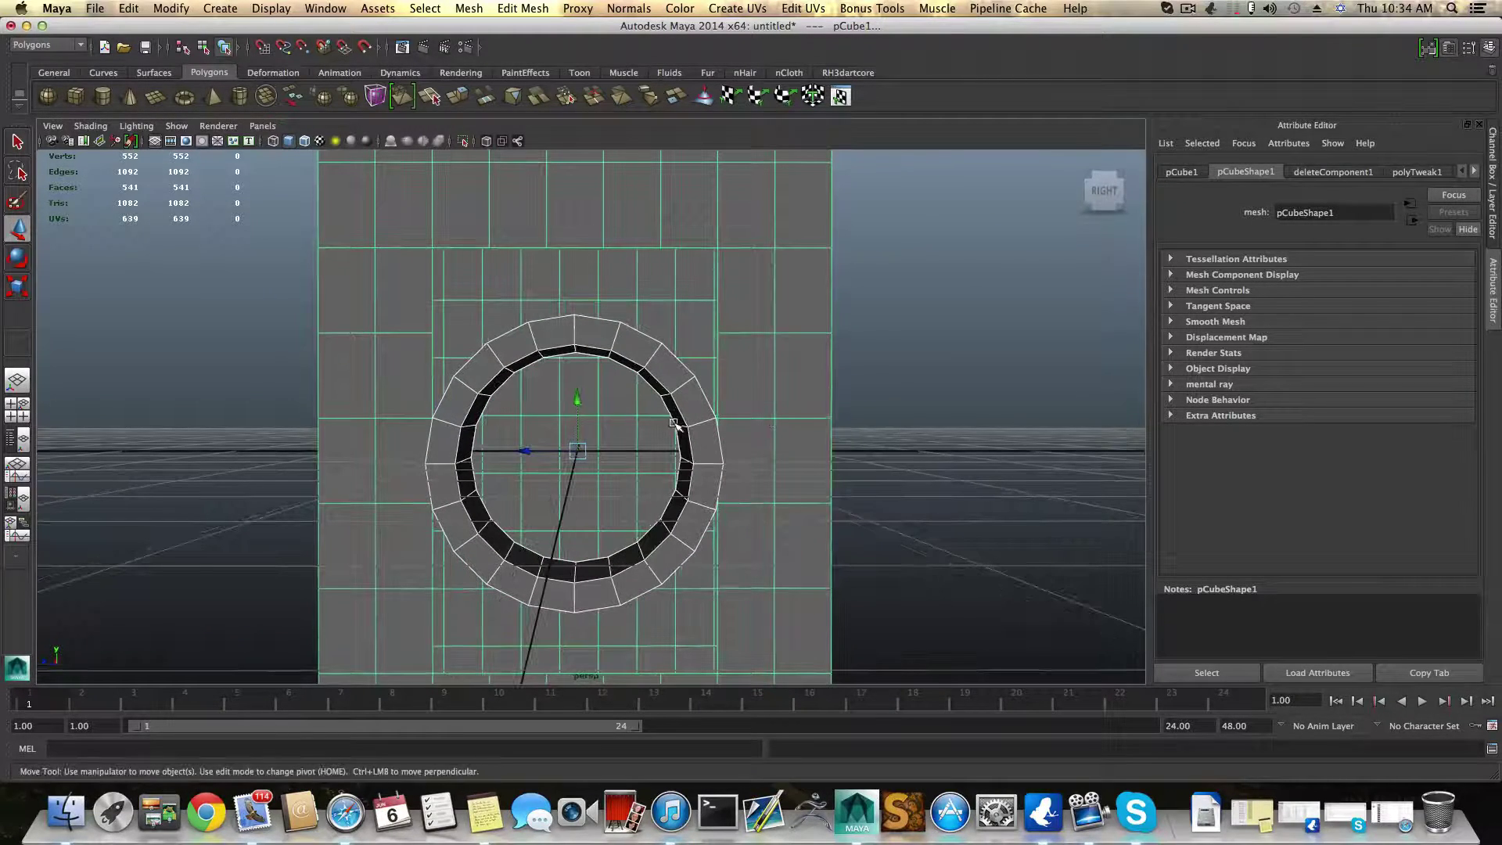
Step: Turn on Wireframe on Shaded, deselect everything, and zoom out
click(90, 126)
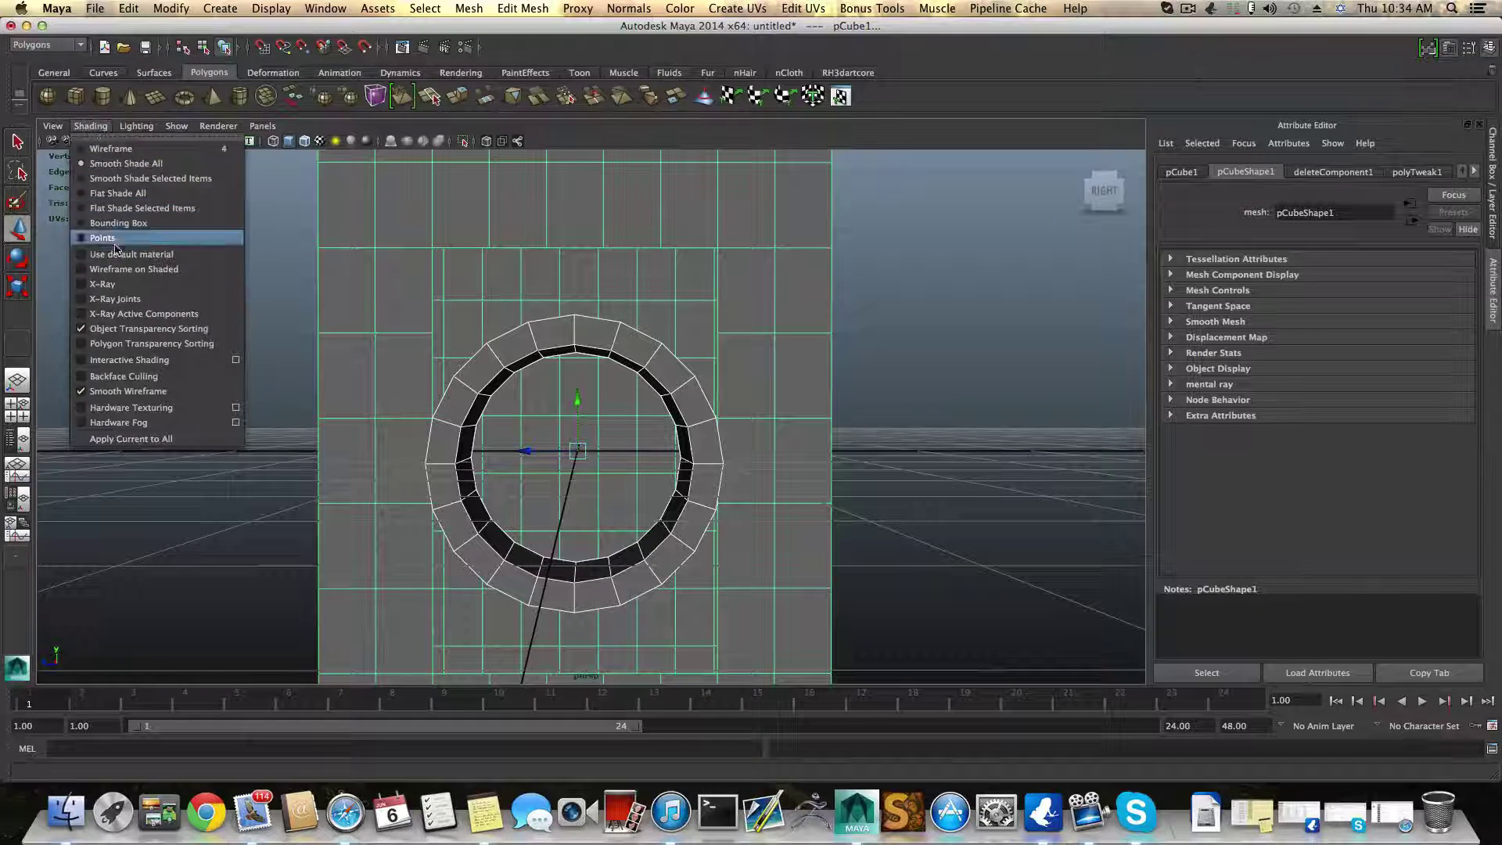
click(130, 272)
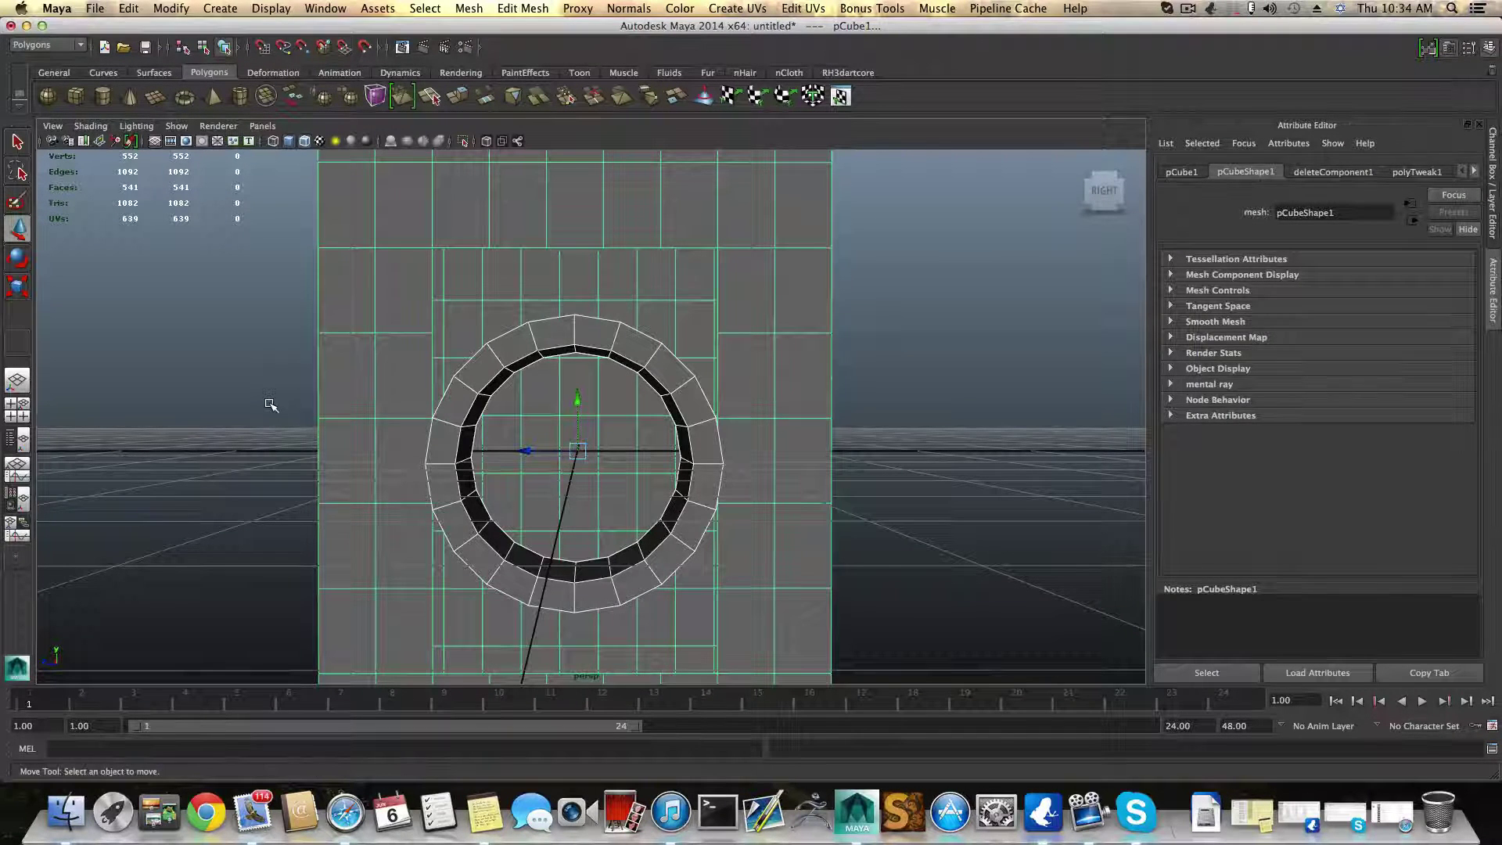
click(270, 406)
scroll(679, 446, down, 3)
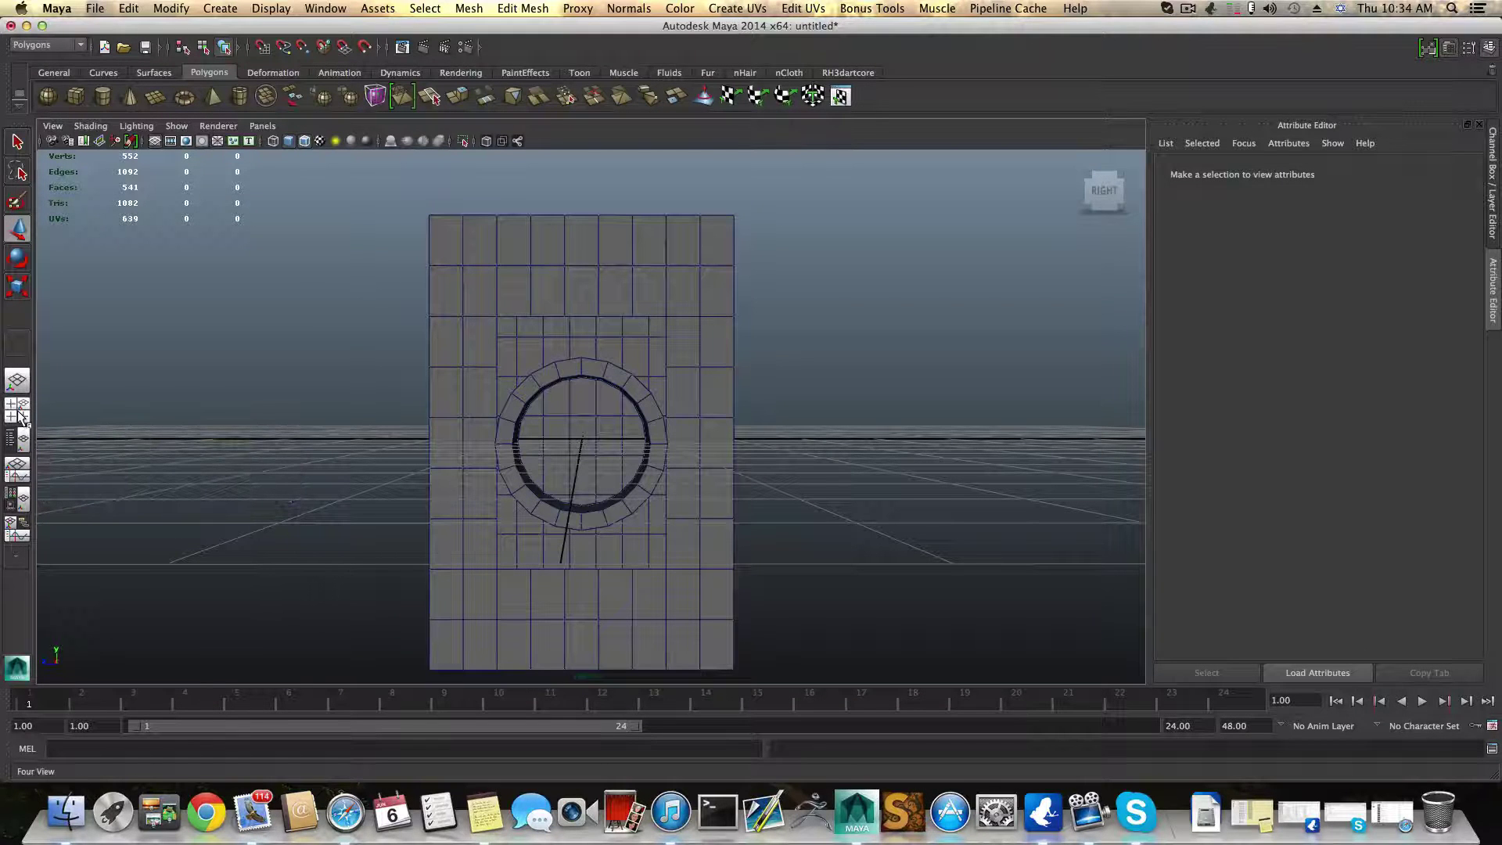
Step: Seat the pipe ring against the box's front face and check it in the four-view layout
key(space)
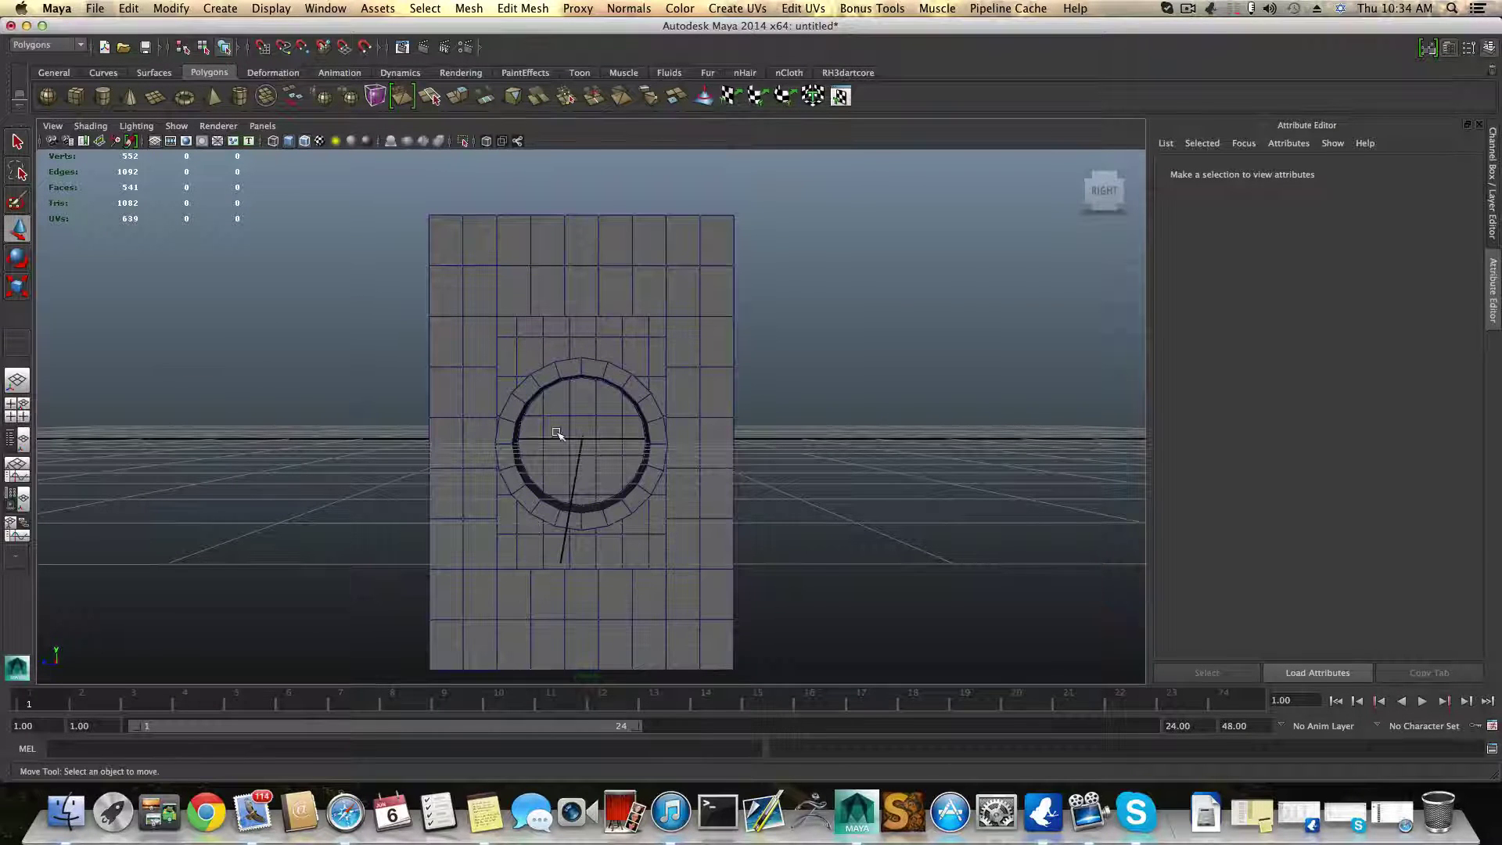
key(space)
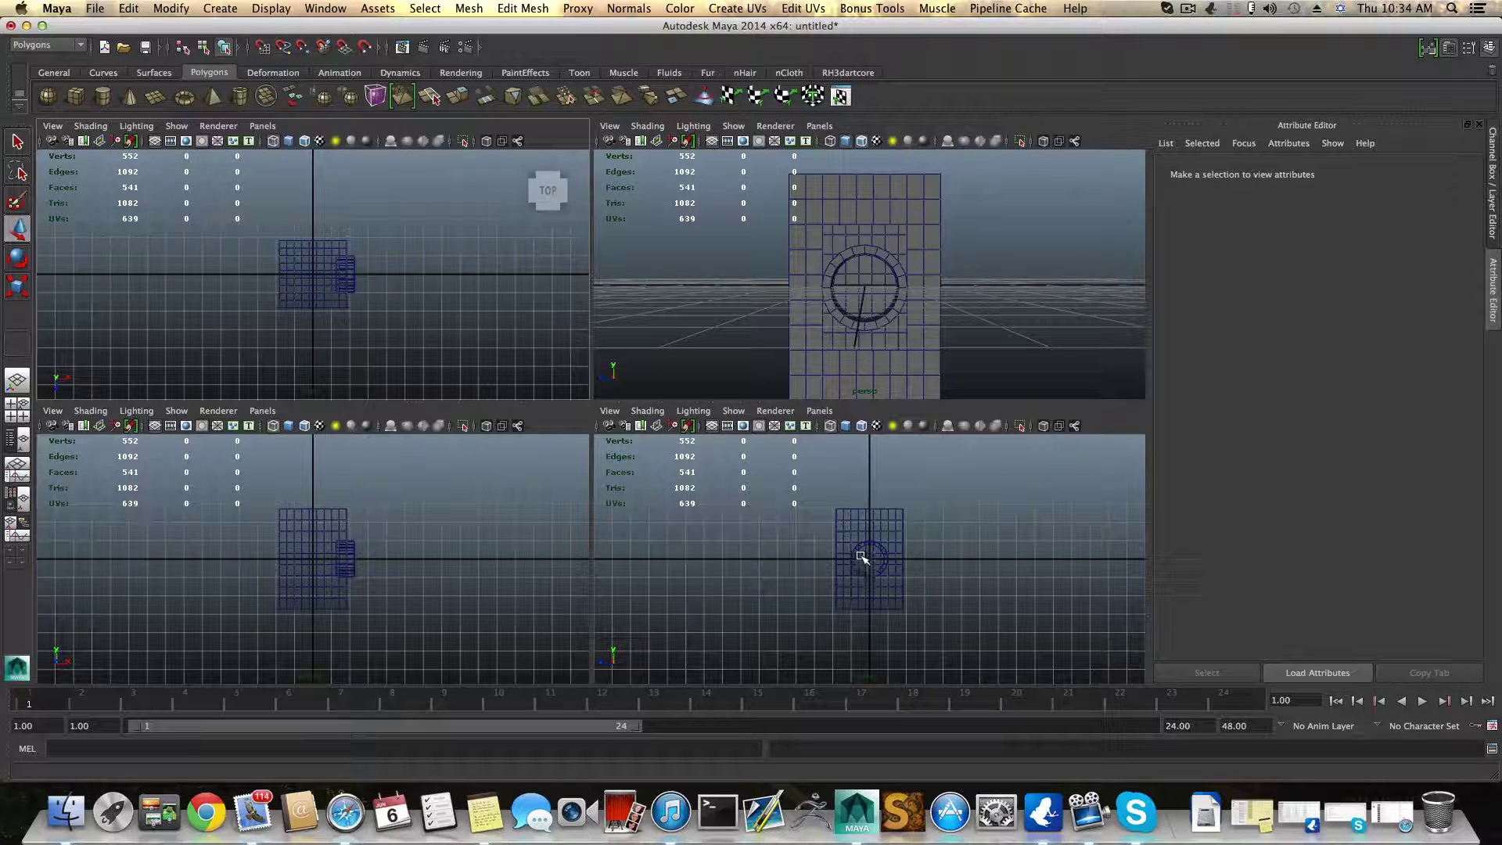
key(space)
scroll(824, 560, up, 4)
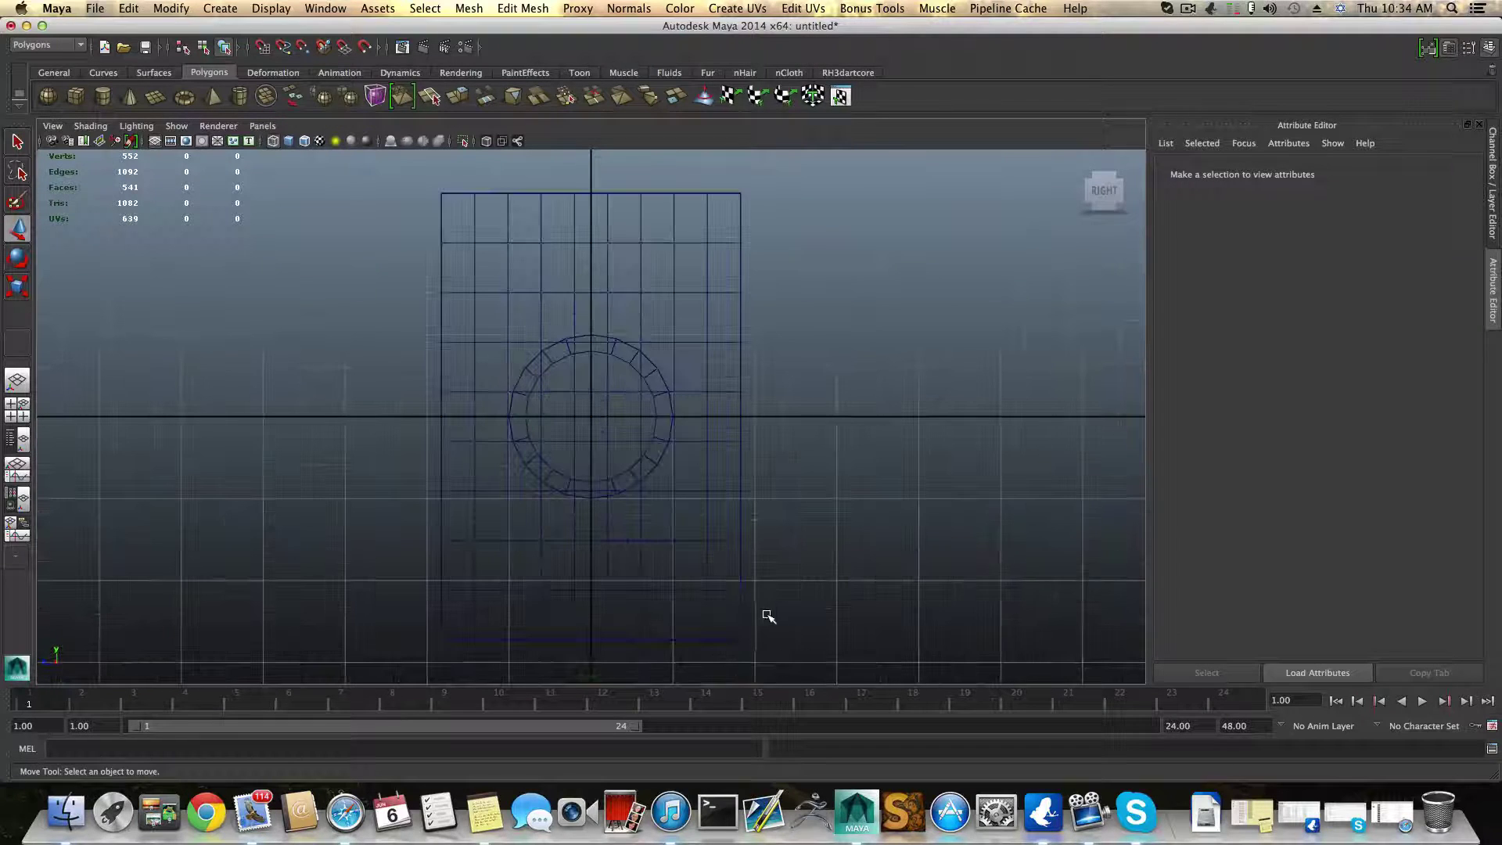
click(667, 392)
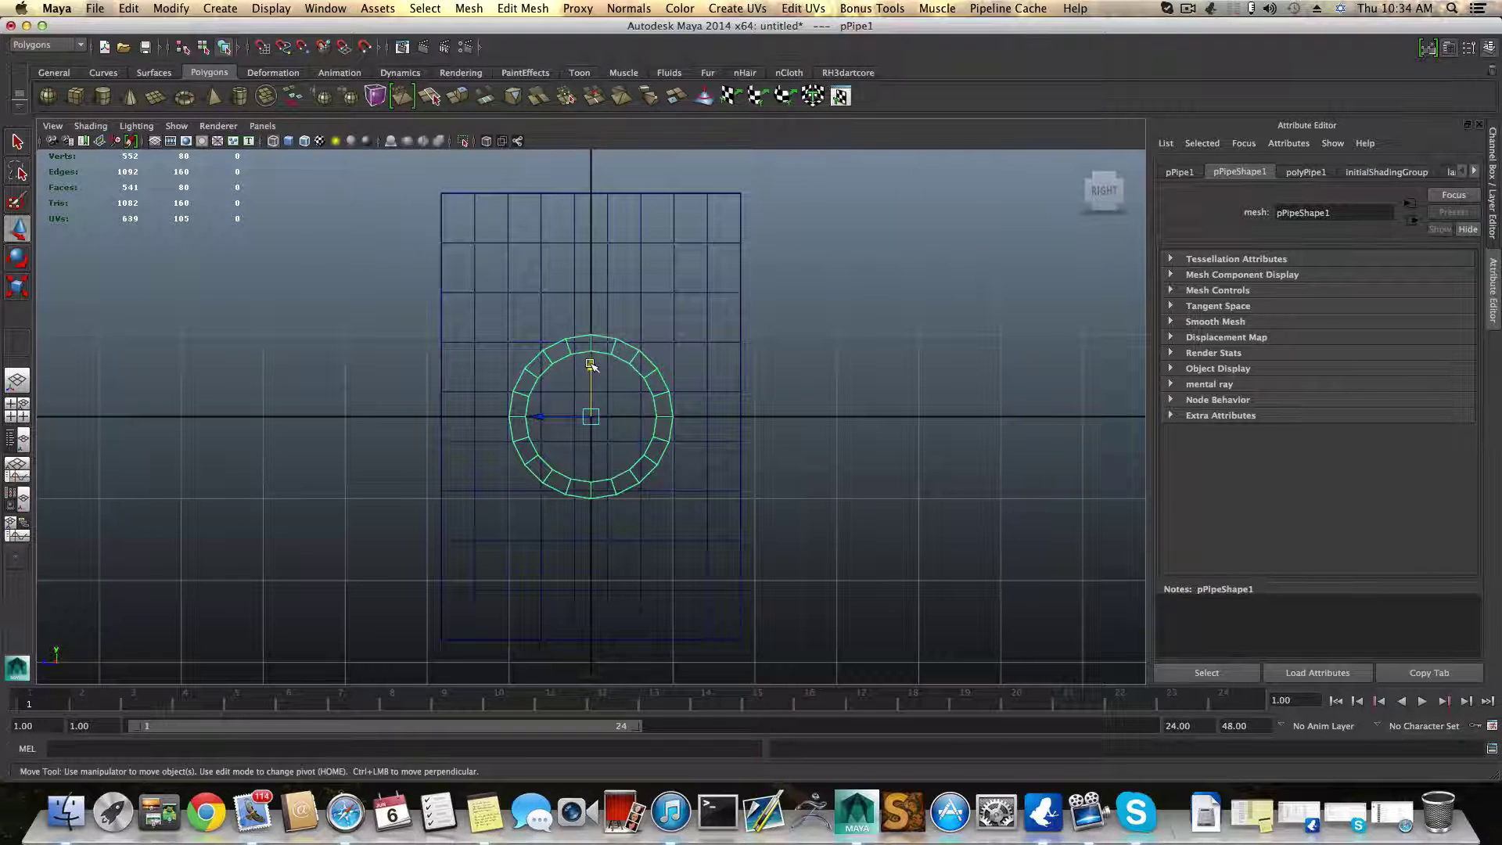
click(707, 341)
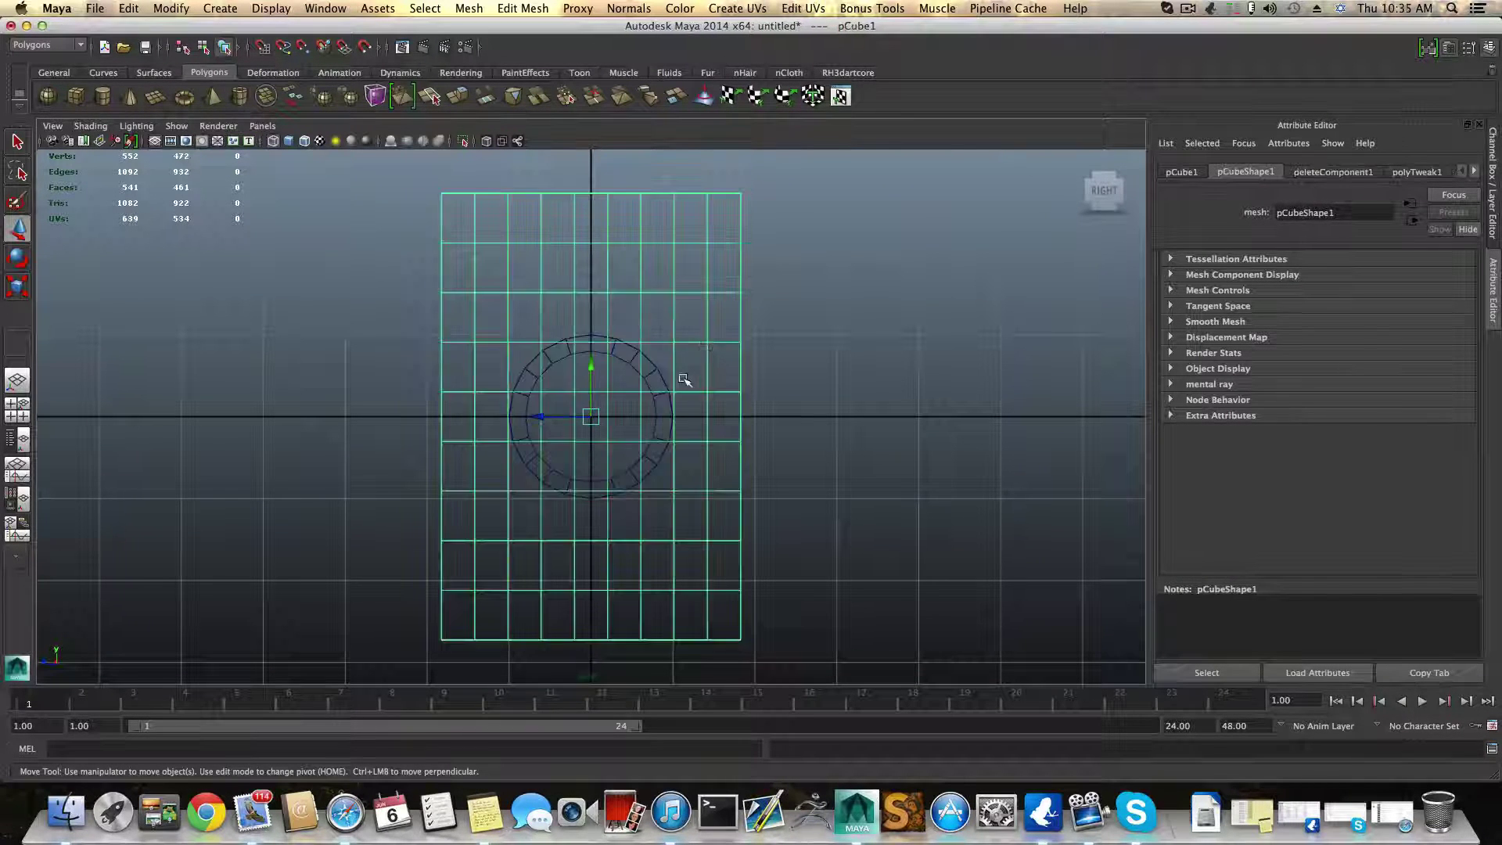
click(660, 394)
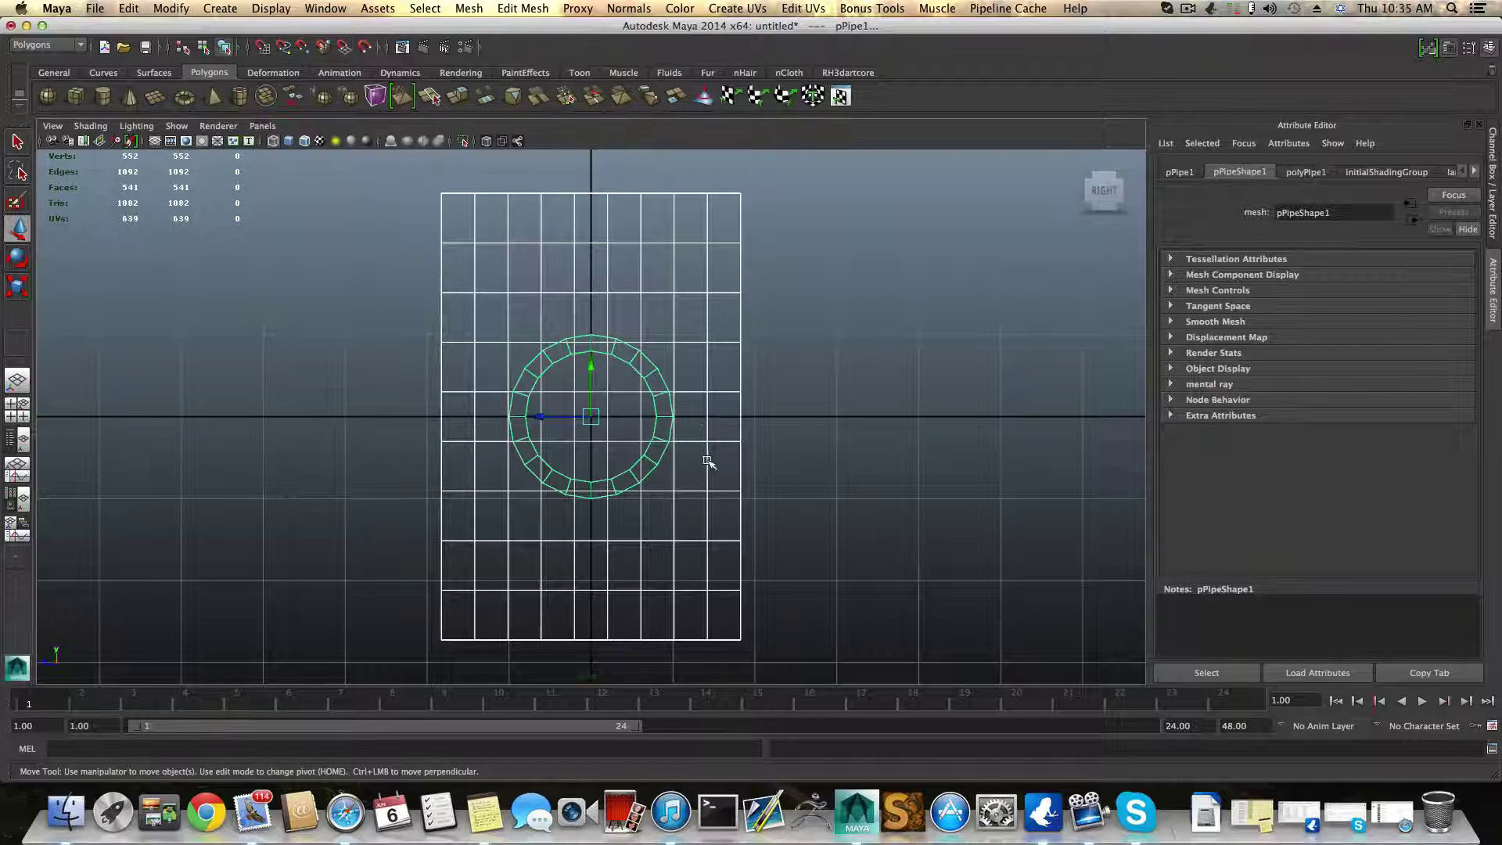
key(space)
mouse_move(881, 321)
alt+mouse_down()
mouse_move(855, 309)
mouse_move(923, 366)
mouse_move(888, 334)
alt+mouse_up()
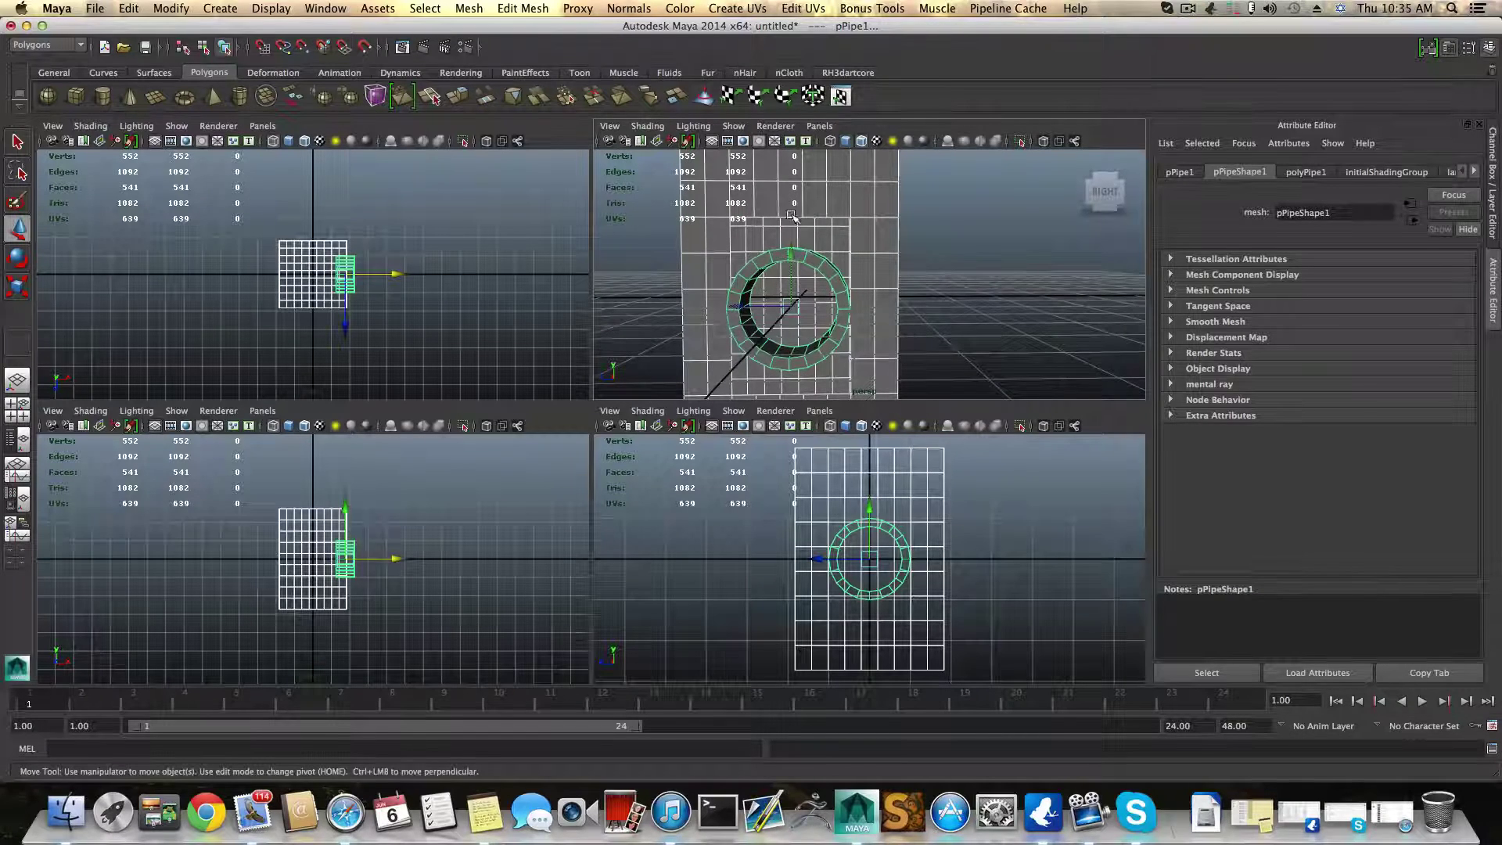
alt+drag(834, 273, 833, 296)
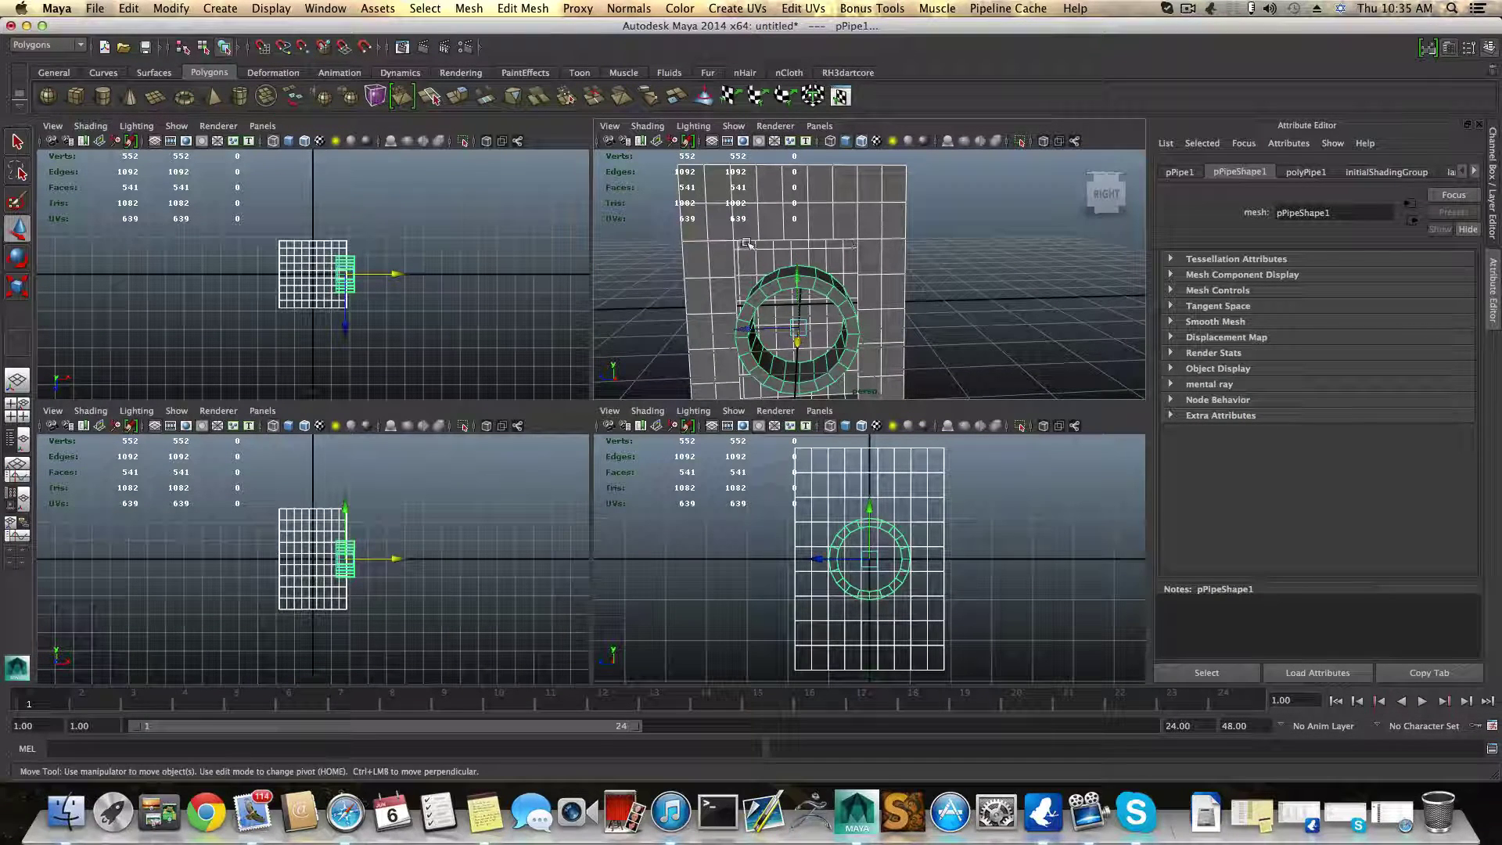
Step: Select the box and pick several of its edges above the ring
right_drag(849, 235, 847, 242)
click(811, 244)
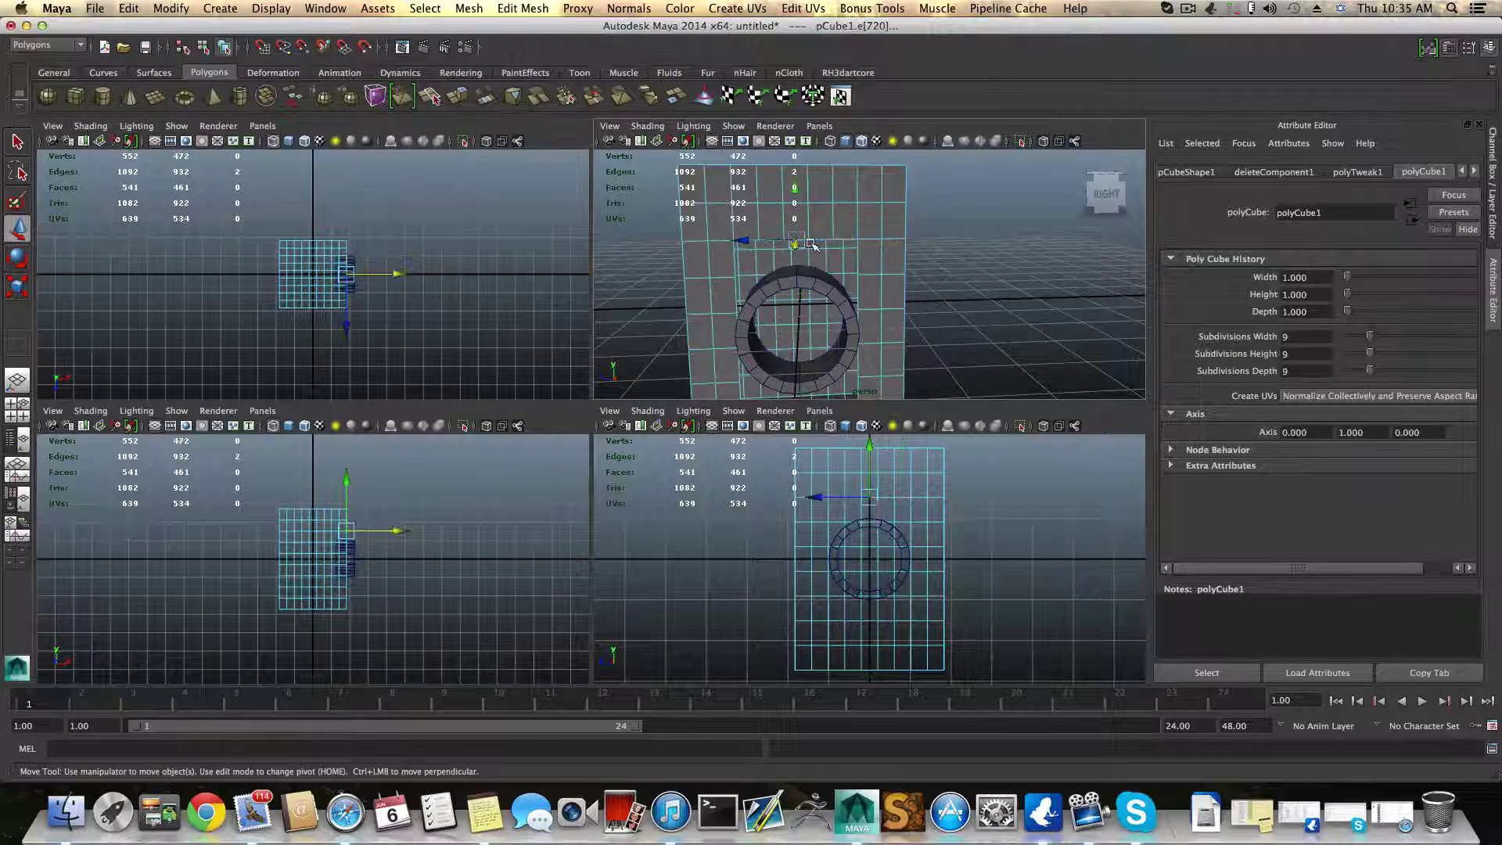
shift+click(778, 245)
key(q)
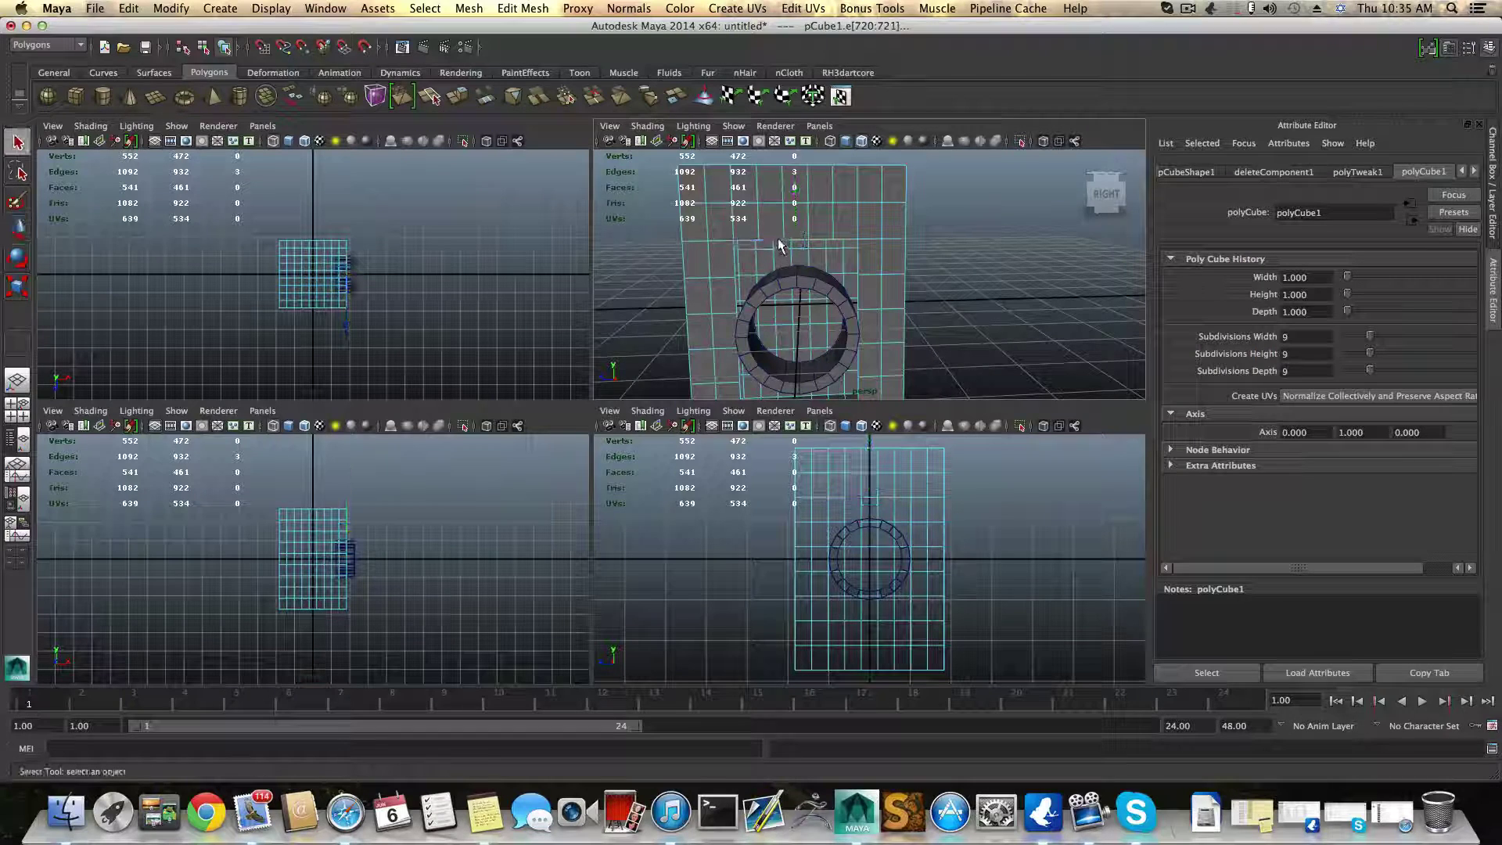
shift+click(799, 245)
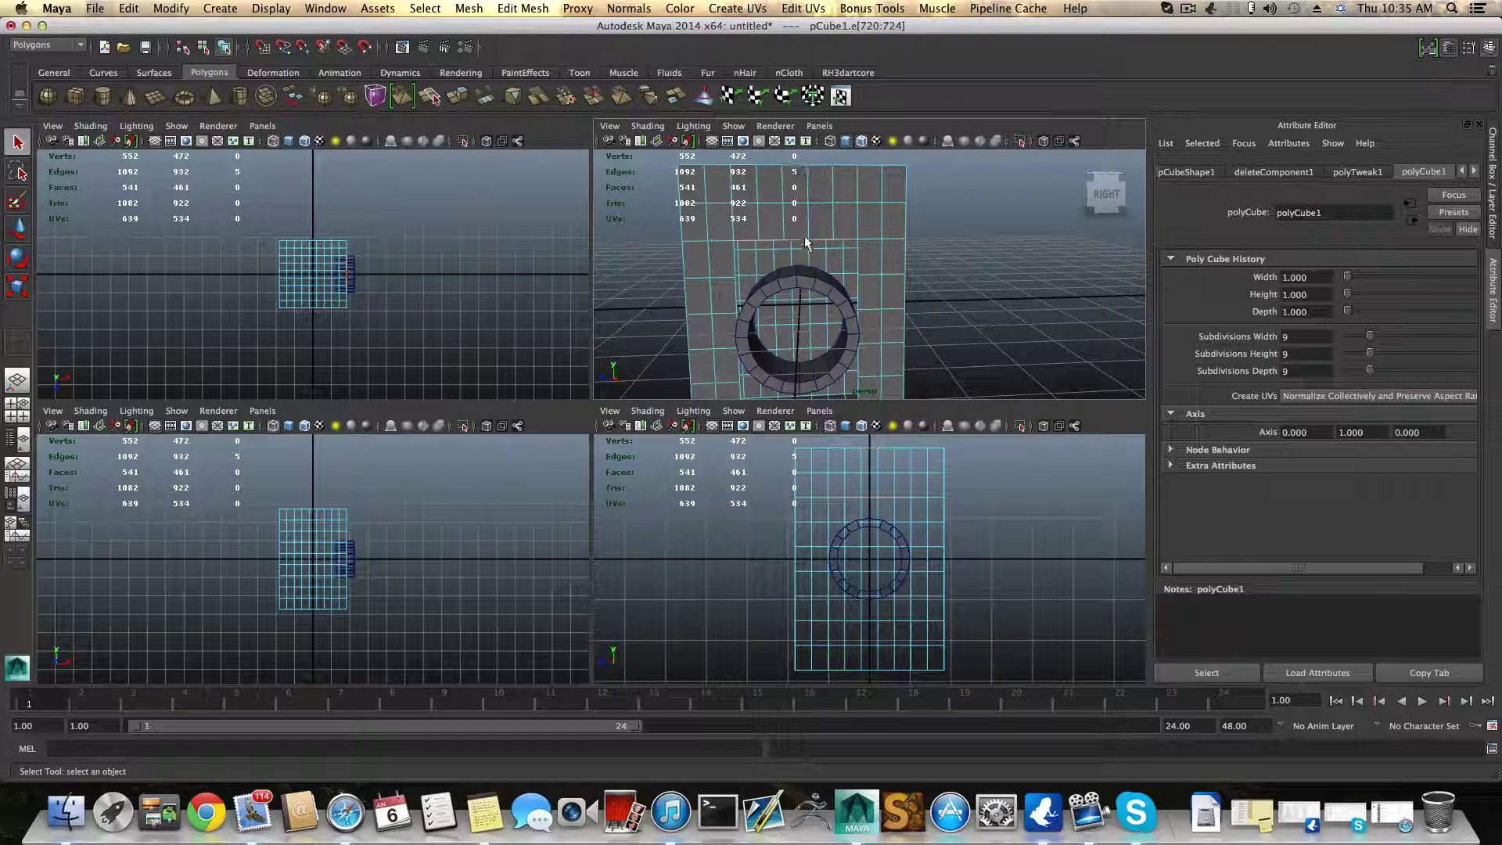
alt+drag(820, 278, 858, 265)
Step: Switch the box to Edge mode and narrow the selection to one edge beside the ring
right_click(860, 340)
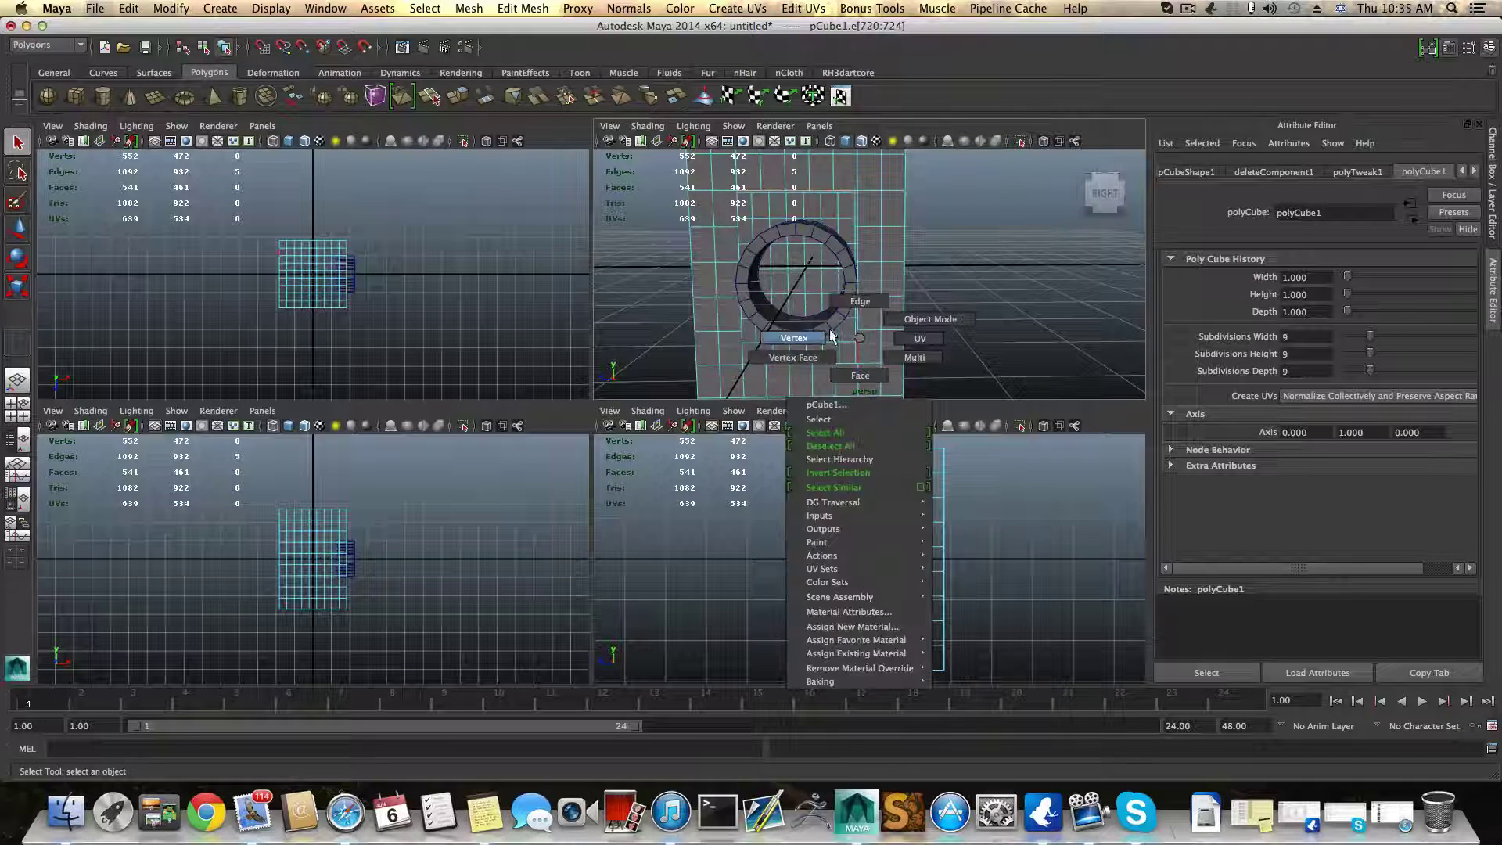
right_drag(831, 335, 856, 309)
click(857, 336)
shift+click(860, 284)
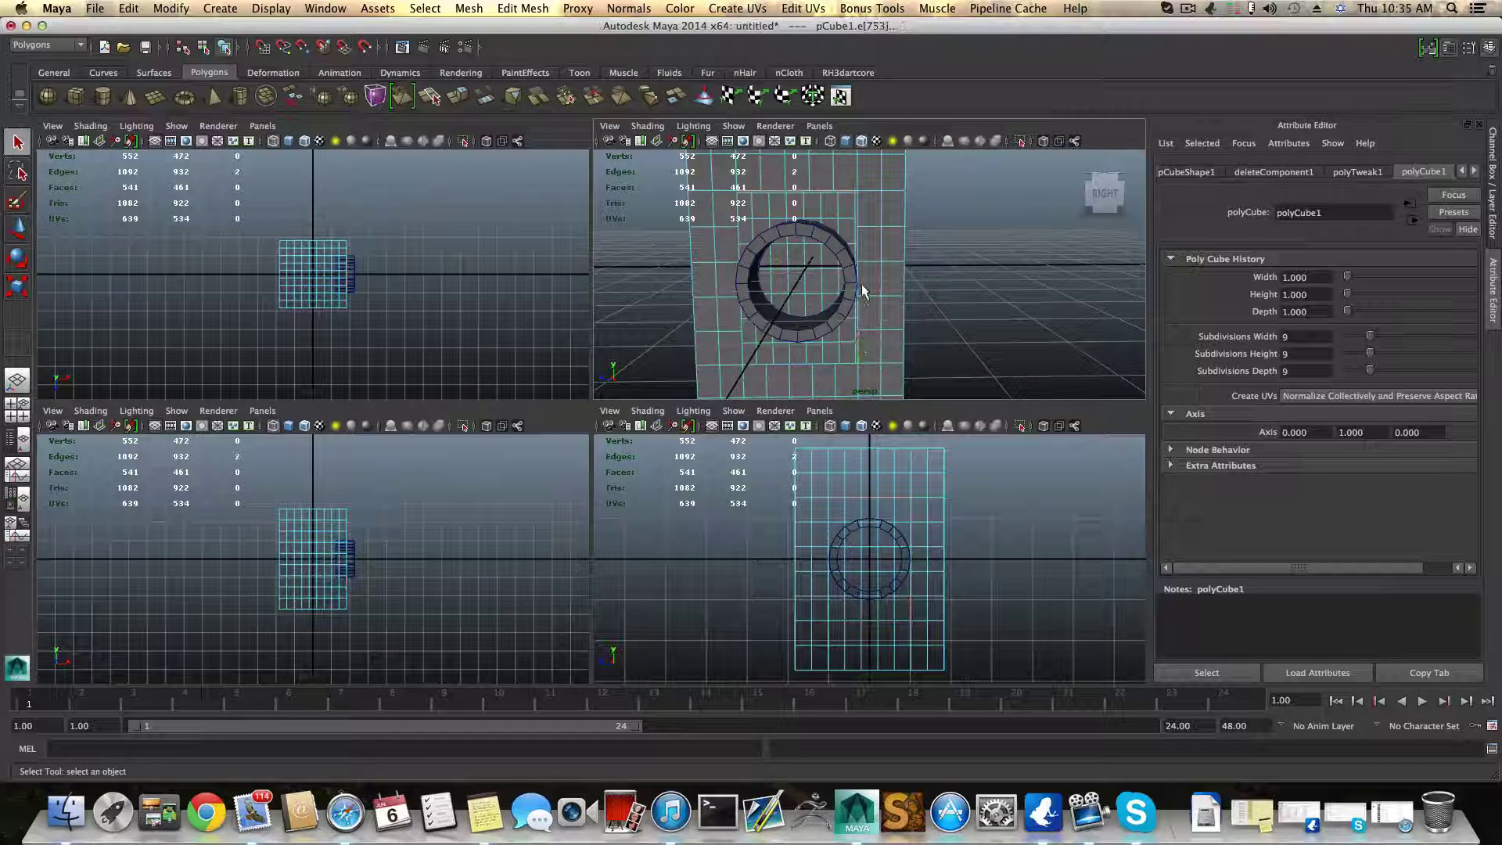
shift+click(856, 217)
alt+drag(852, 302, 845, 315)
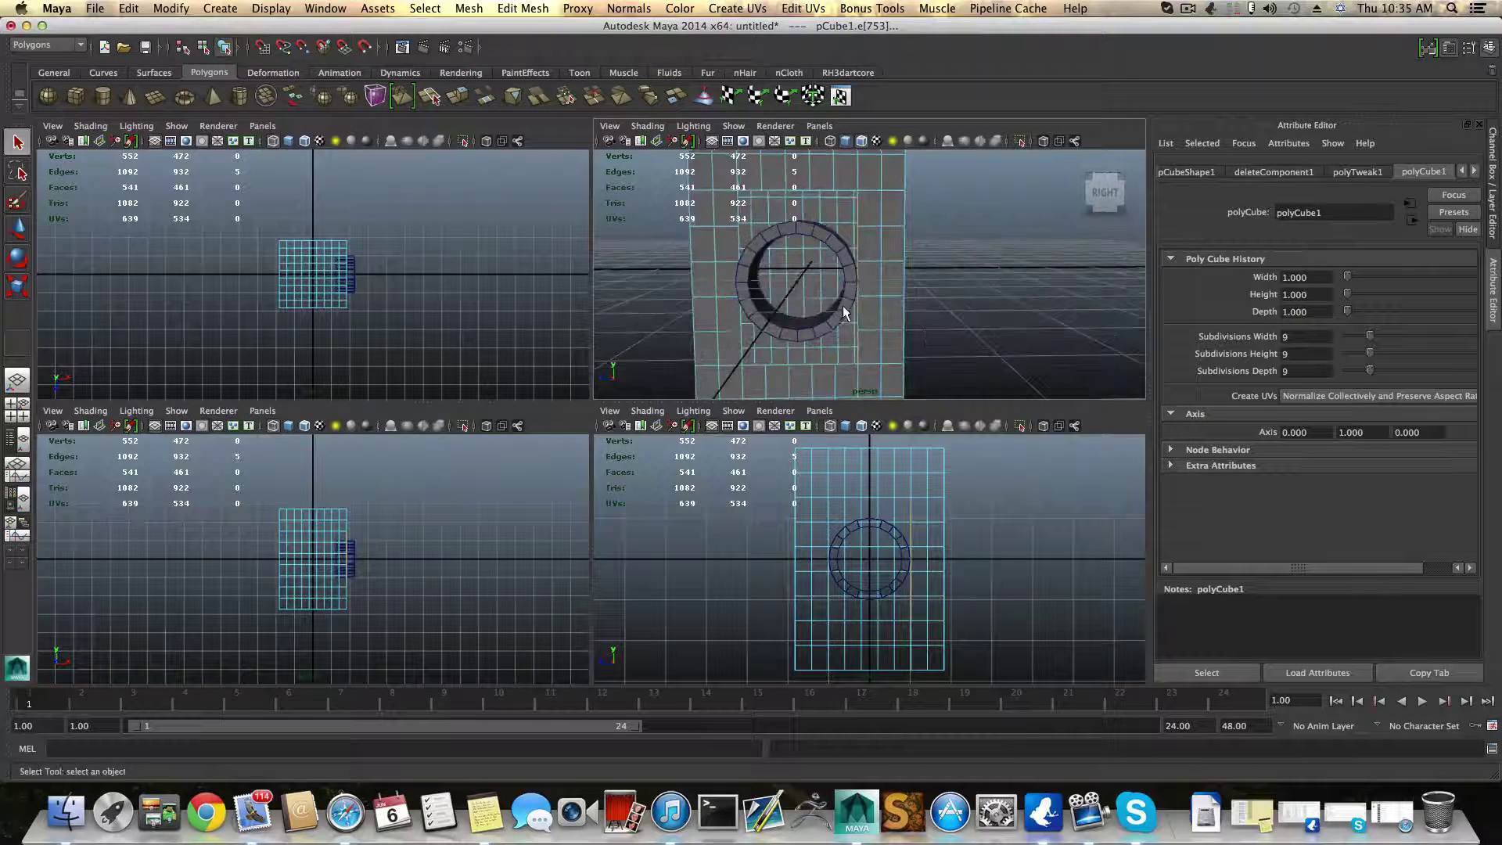
right_drag(869, 283, 881, 278)
click(878, 285)
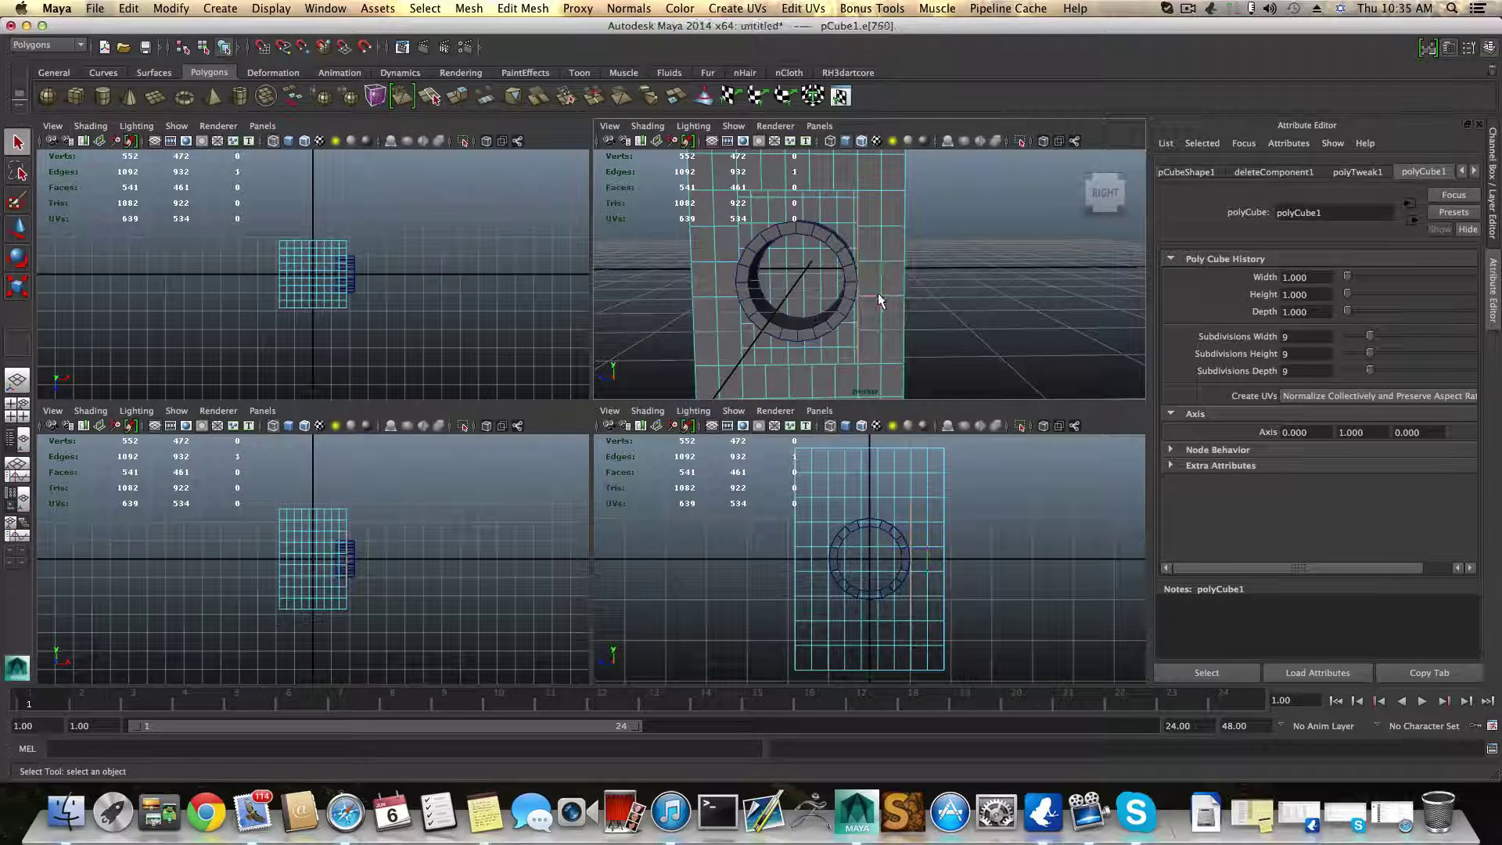
Step: Split the box along the selected edge's ring with To Edge Ring and Split
ctrl+right_click(881, 289)
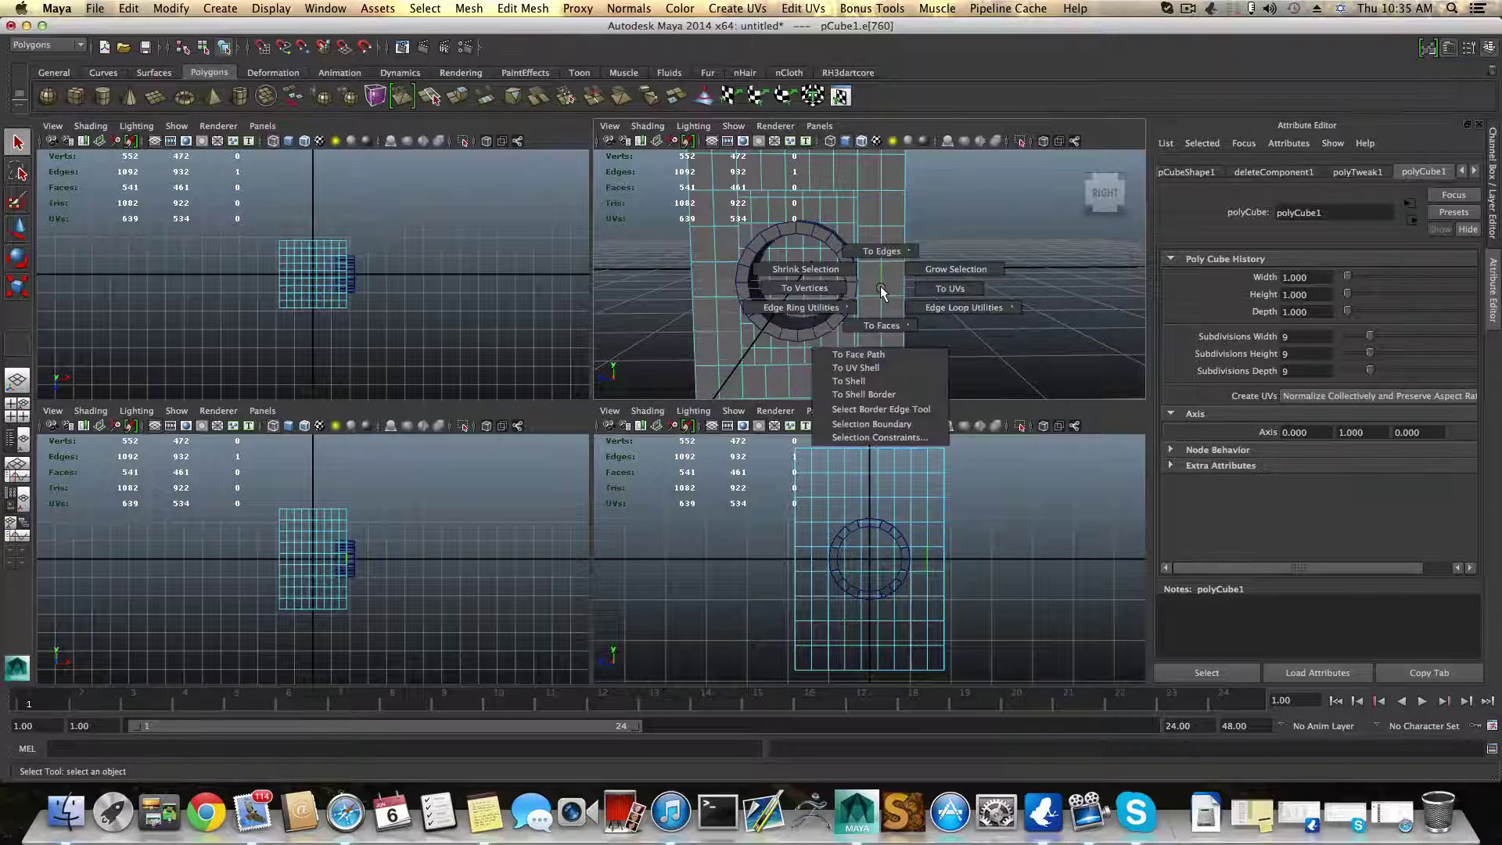
ctrl+right_drag(874, 287, 901, 323)
mouse_move(868, 275)
alt+mouse_down()
mouse_move(846, 295)
mouse_move(867, 283)
alt+mouse_up()
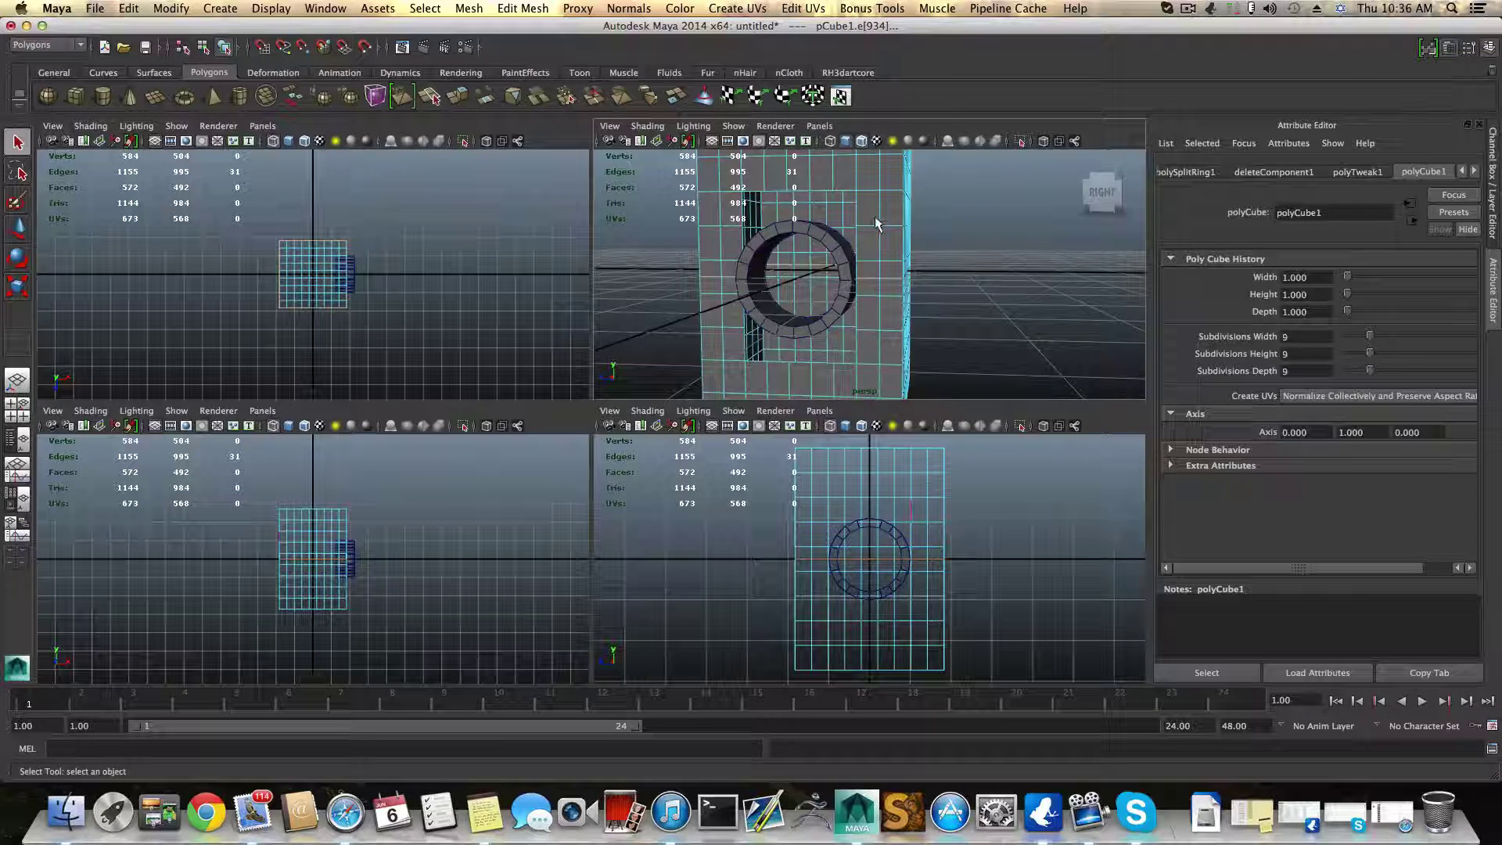
alt+drag(858, 196, 859, 195)
Step: Select an edge above the ring and split a second edge ring through the box
click(812, 228)
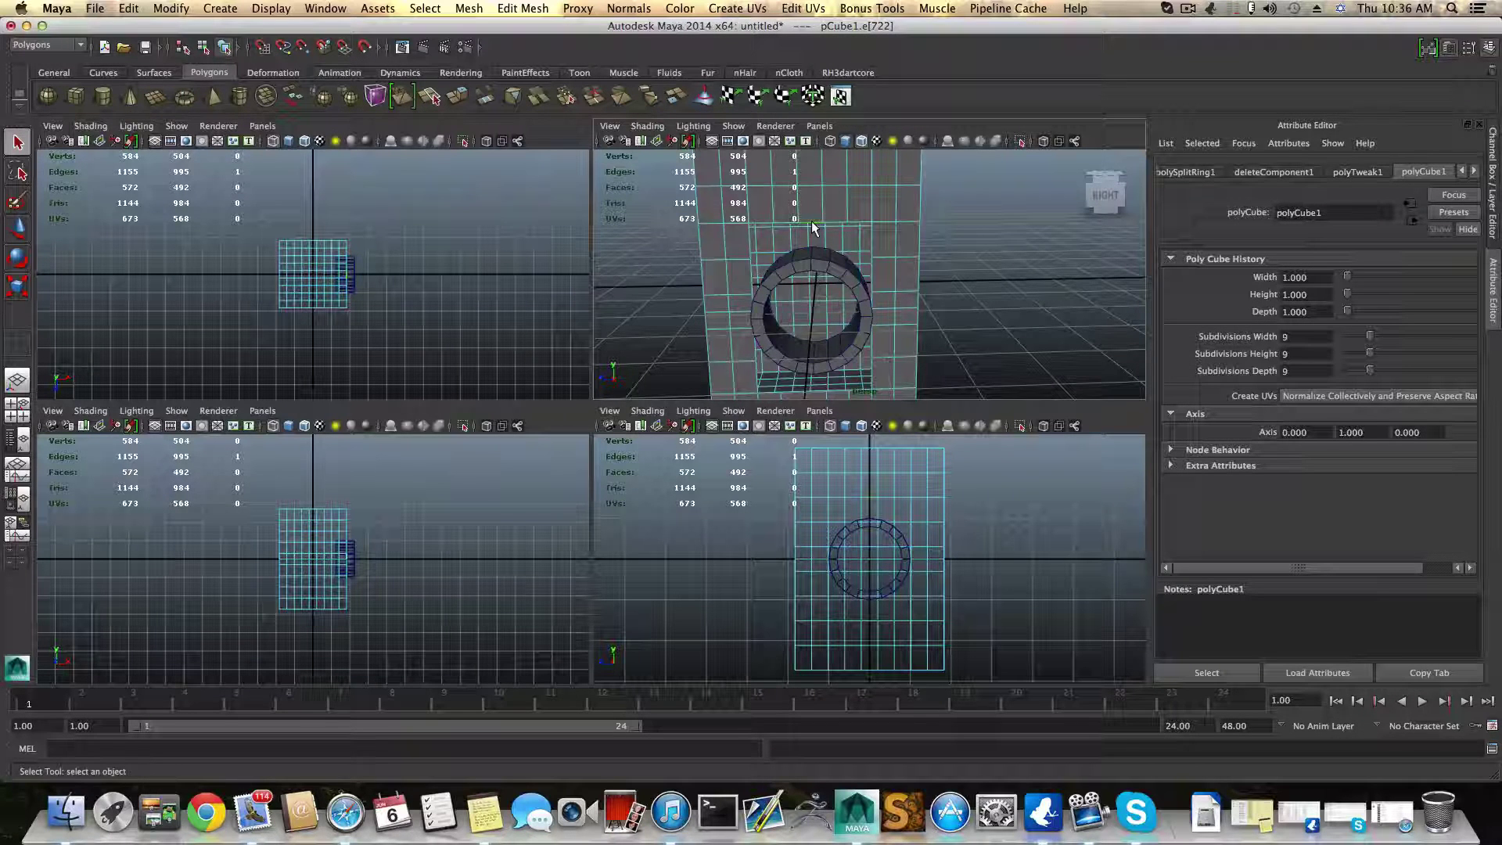
shift+right_drag(812, 224, 849, 257)
alt+drag(849, 257, 872, 304)
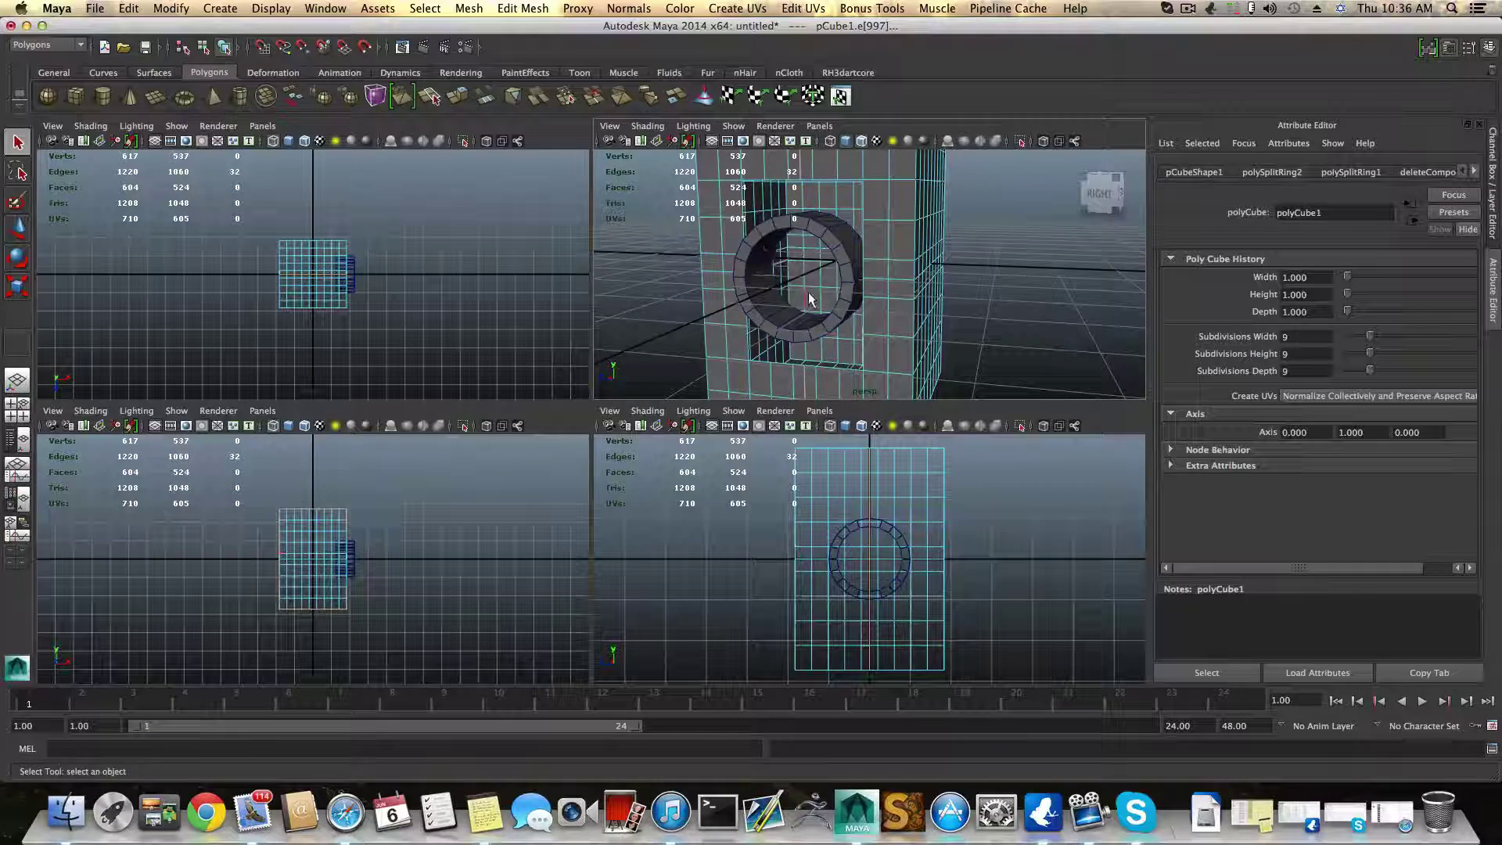
alt+drag(811, 300, 870, 316)
Step: Frame the box, maximize the perspective view, and return to object mode with F8
key(f)
scroll(870, 316, up, 3)
key(space)
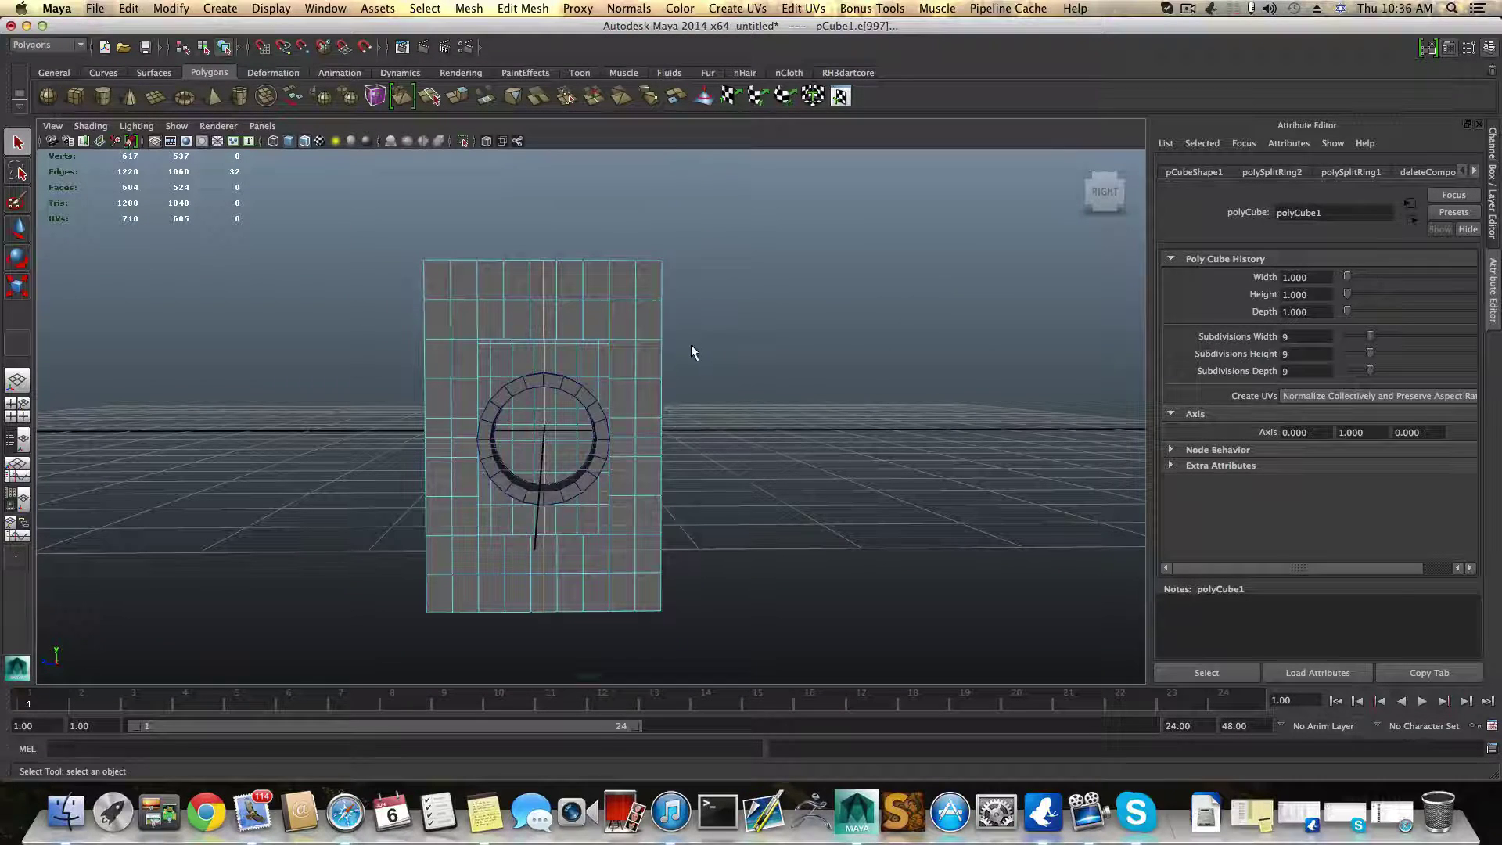
key(F8)
Step: Orbit and zoom around the box to inspect the ring opening head-on
alt+drag(640, 344, 524, 314)
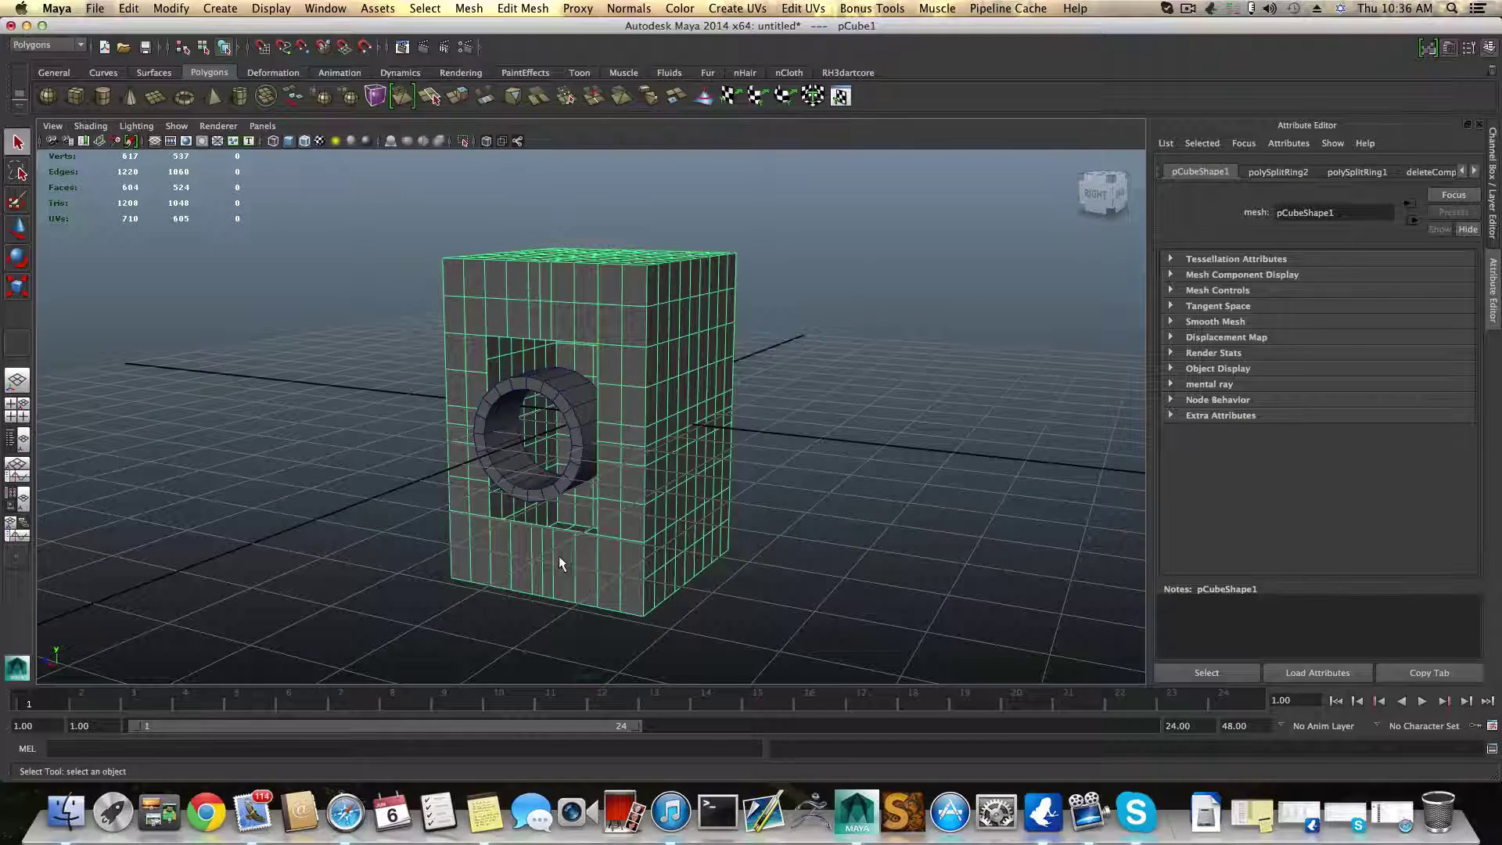
alt+drag(559, 557, 562, 592)
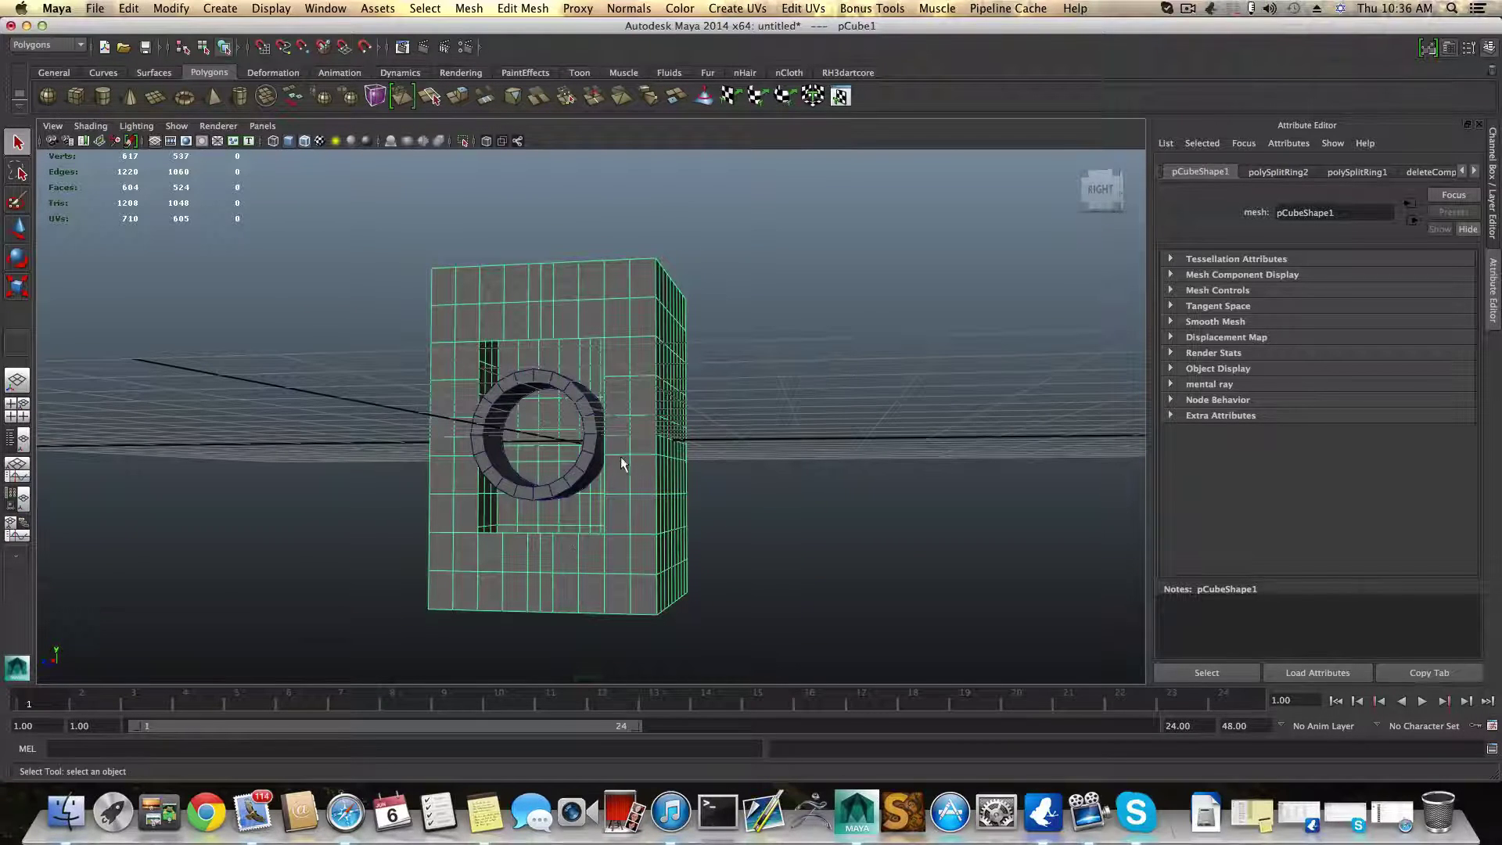
alt+drag(482, 459, 578, 297)
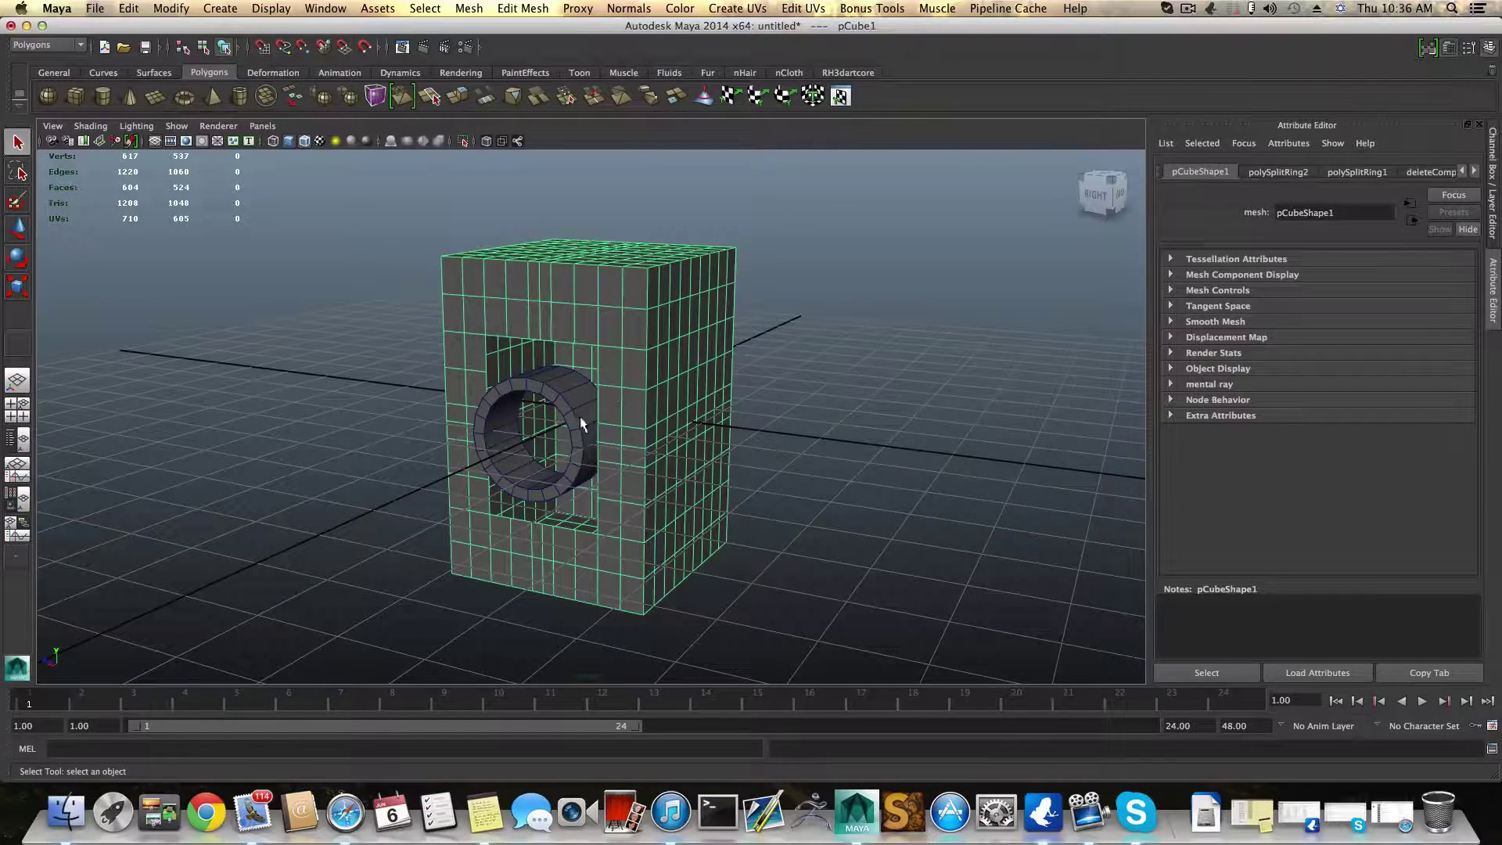
alt+drag(607, 508, 646, 234)
alt+drag(692, 547, 680, 443)
alt+drag(663, 374, 719, 420)
scroll(721, 420, up, 3)
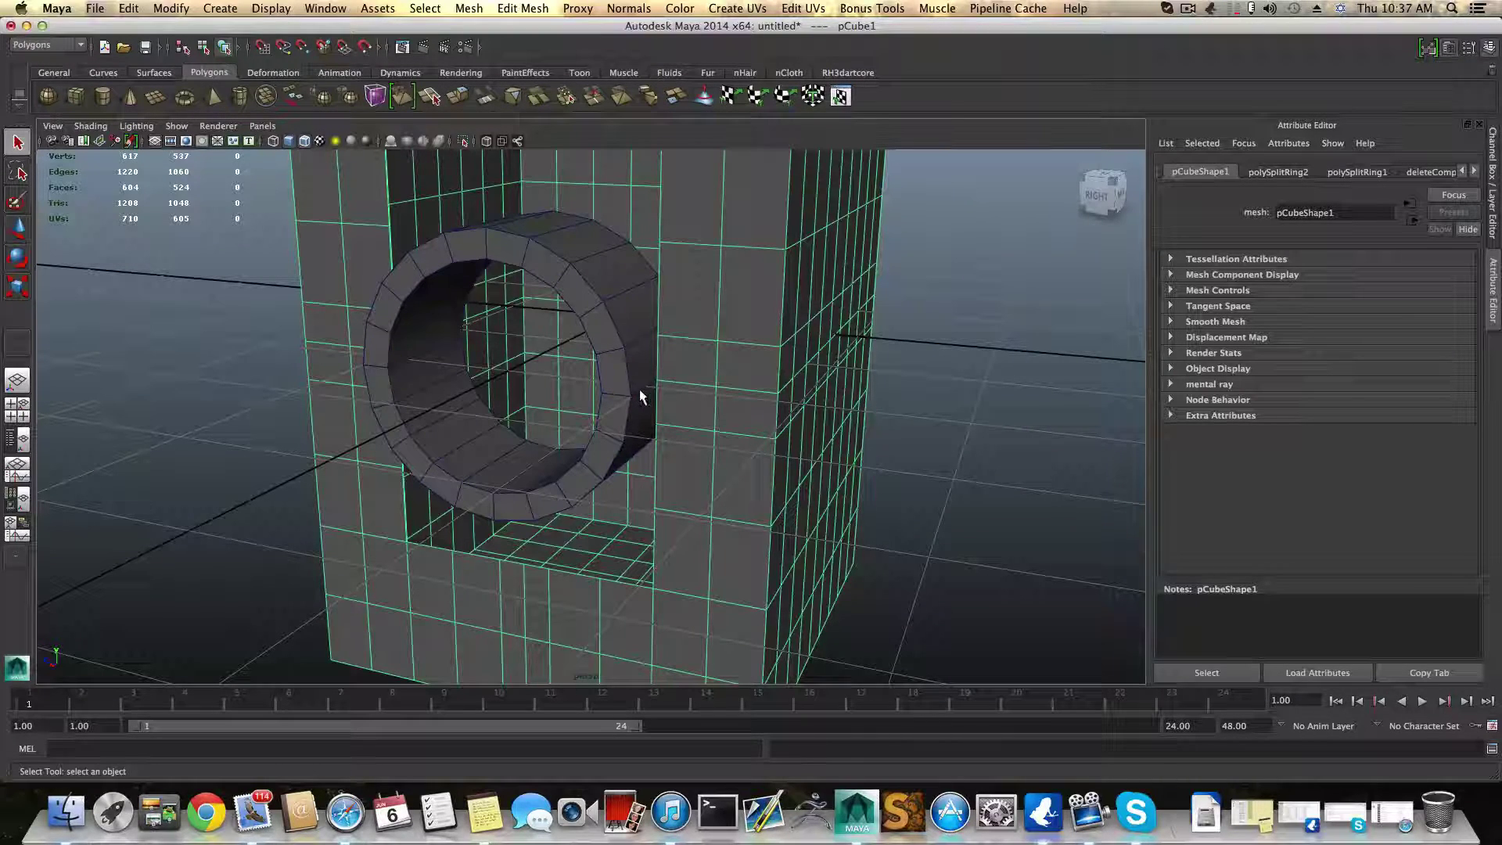
alt+drag(654, 383, 761, 463)
scroll(760, 463, down, 2)
scroll(760, 463, down, 5)
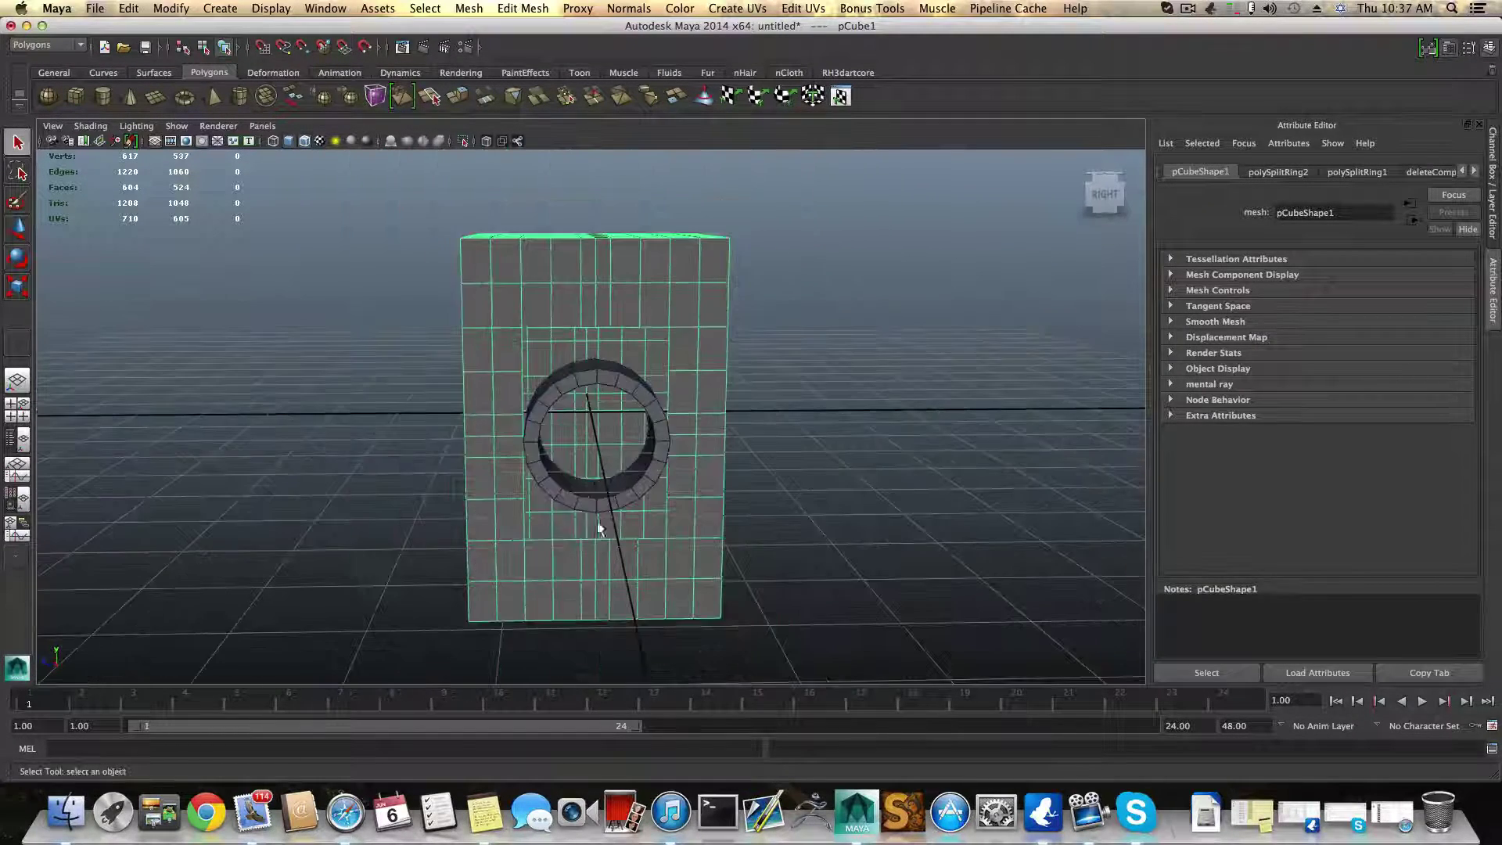
Step: Scale the selected box slightly with the Scale tool
click(26, 289)
drag(589, 346, 590, 361)
scroll(727, 496, up, 3)
alt+drag(728, 496, 603, 318)
scroll(774, 489, up, 3)
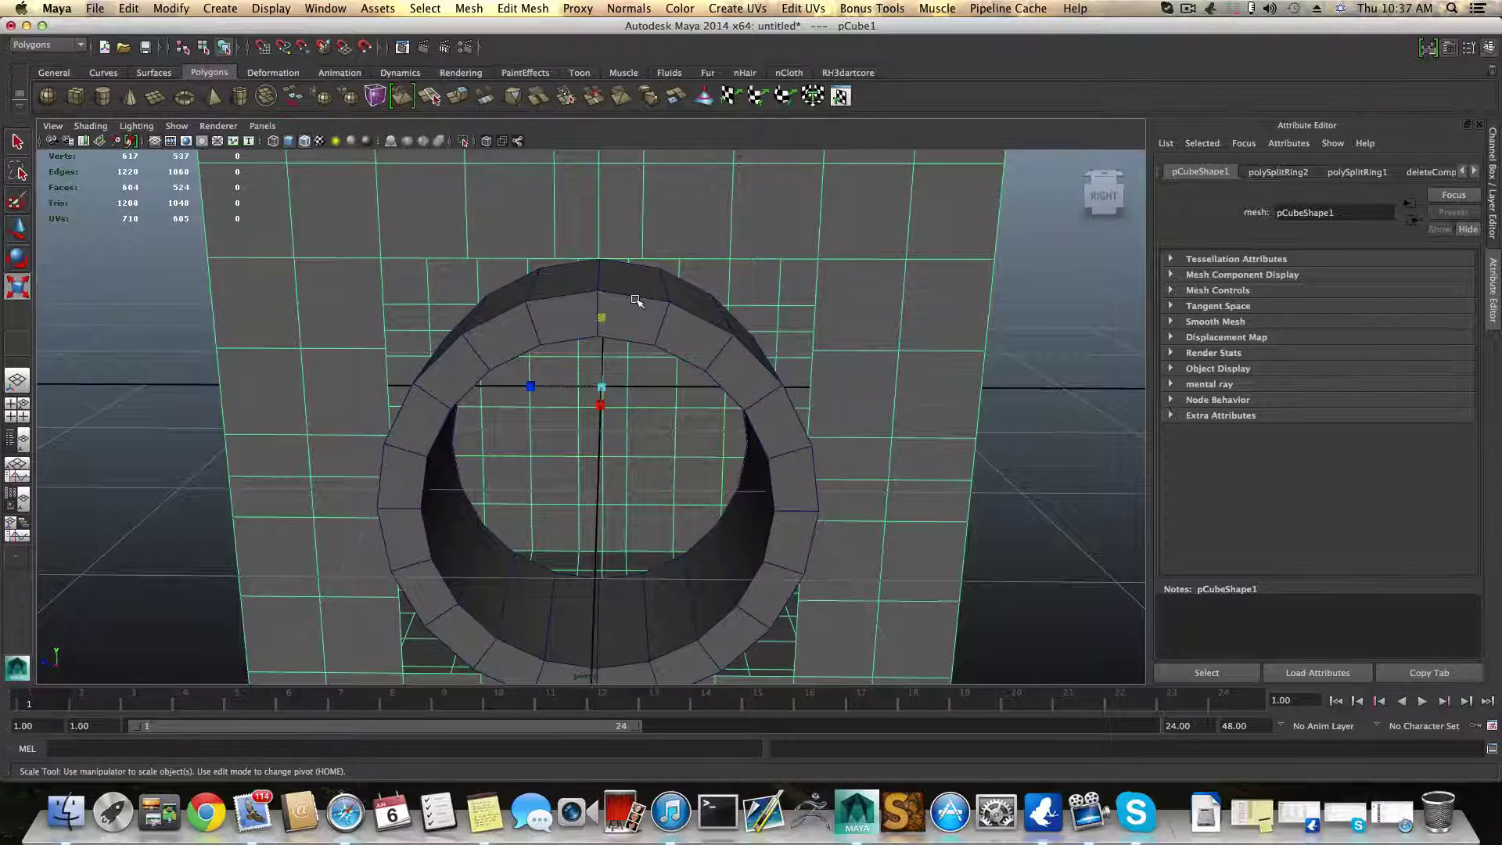
click(744, 408)
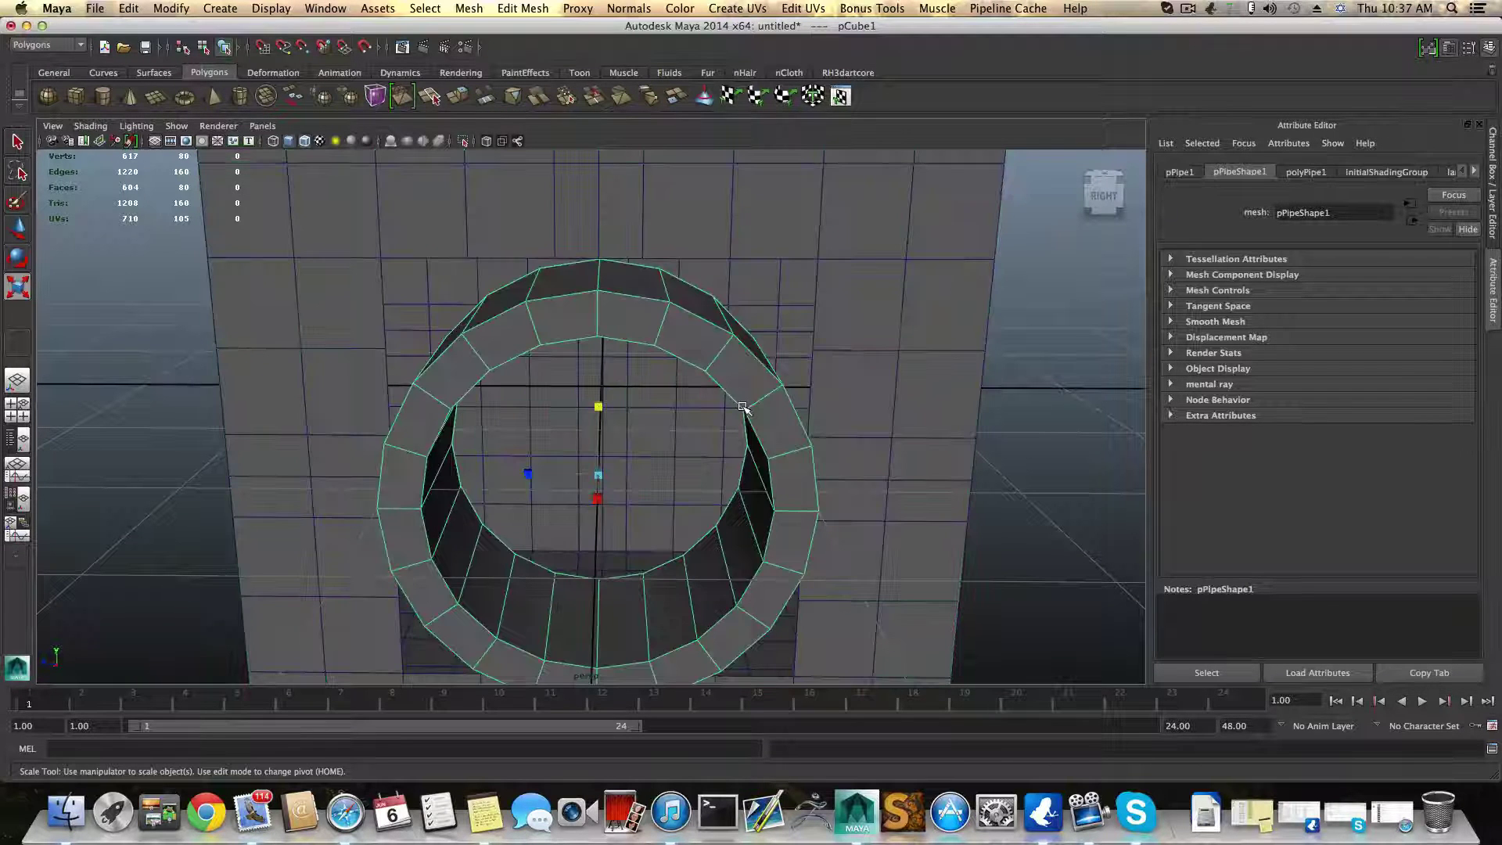
click(883, 383)
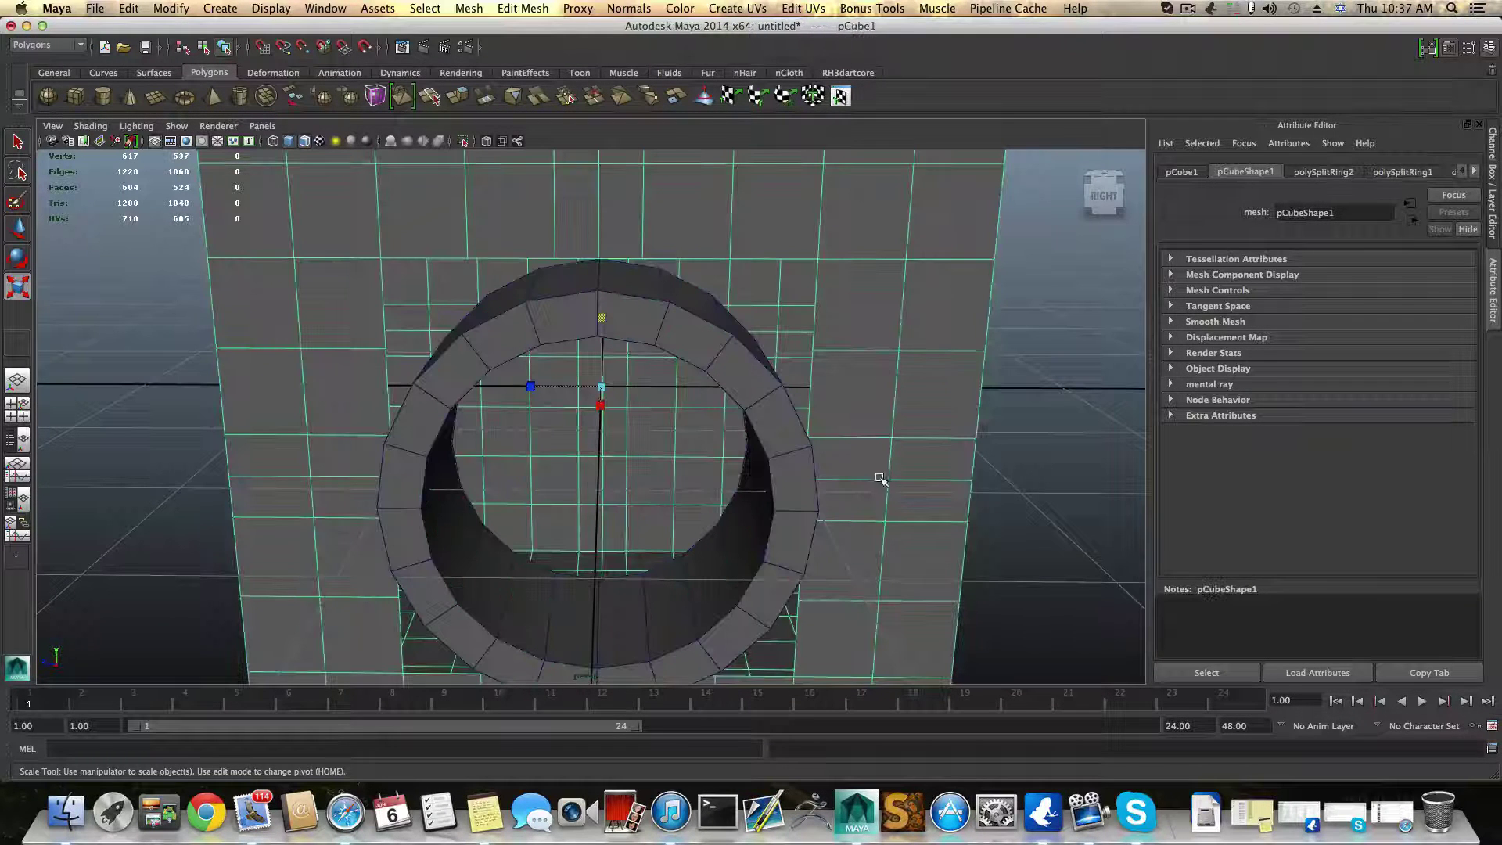
click(620, 302)
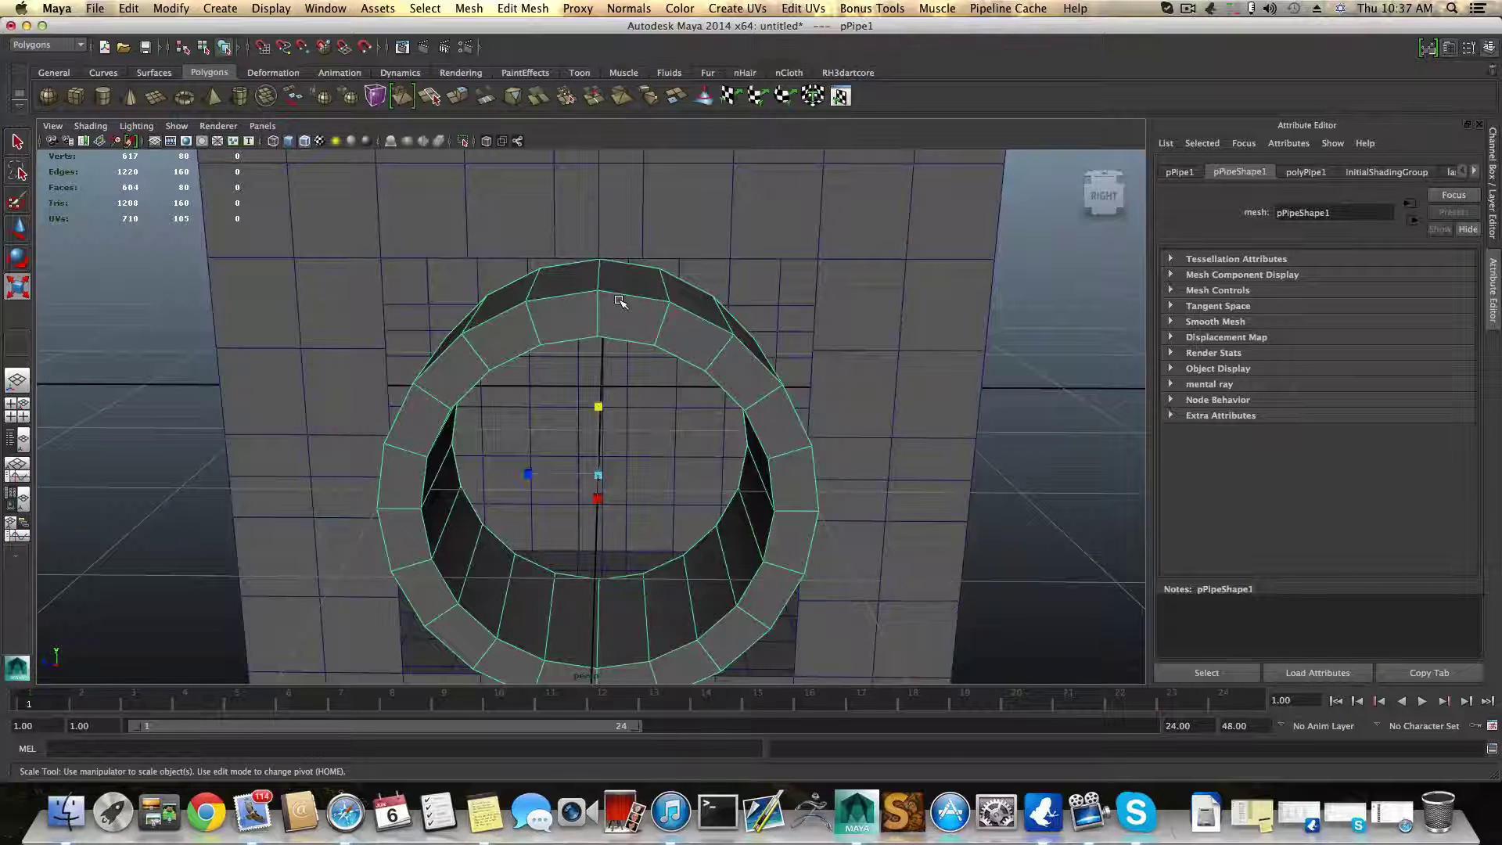
key(e)
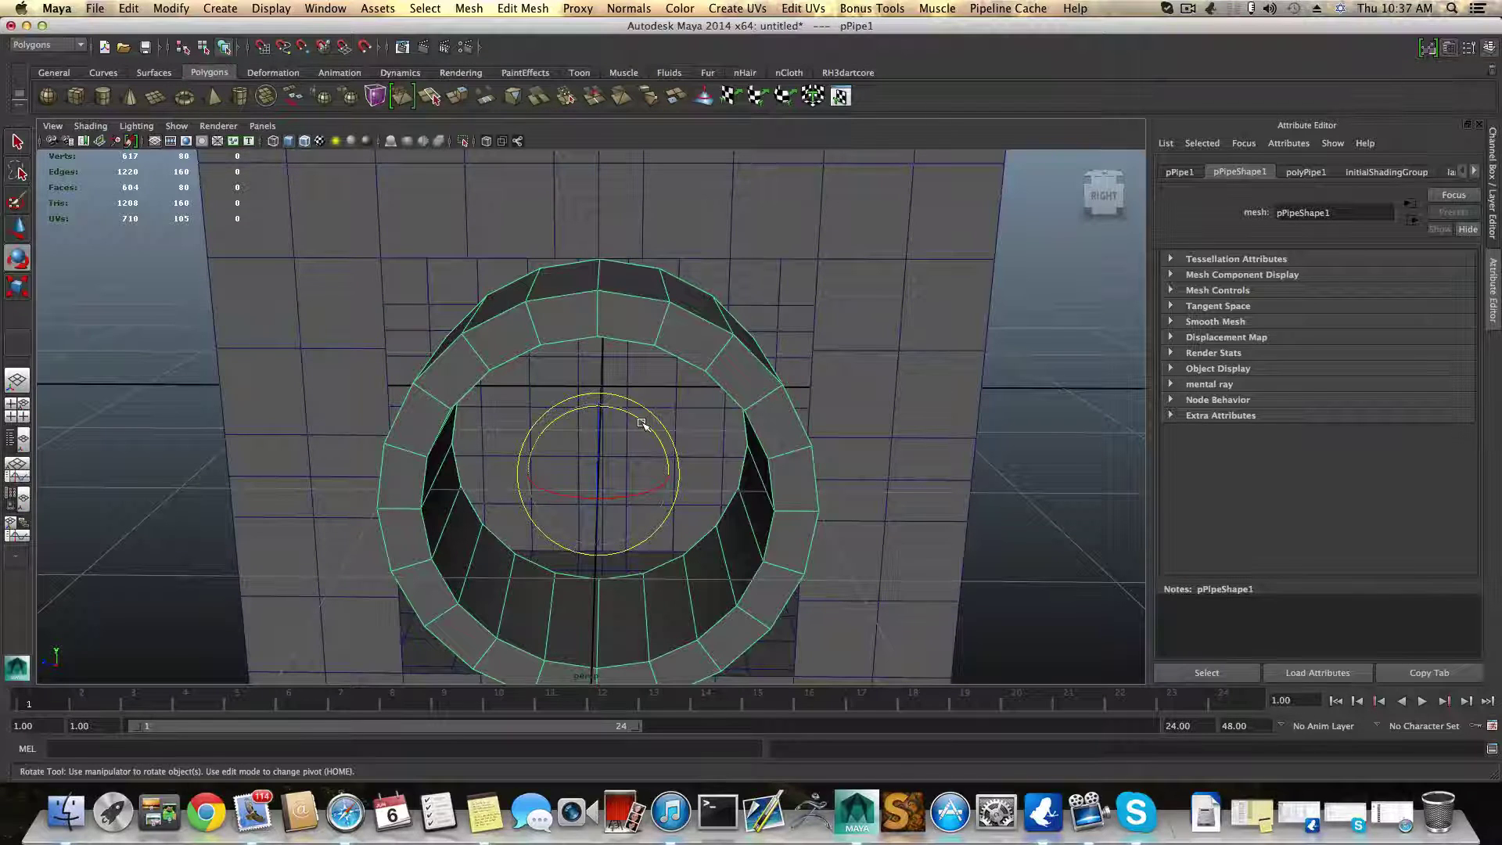
drag(641, 424, 599, 408)
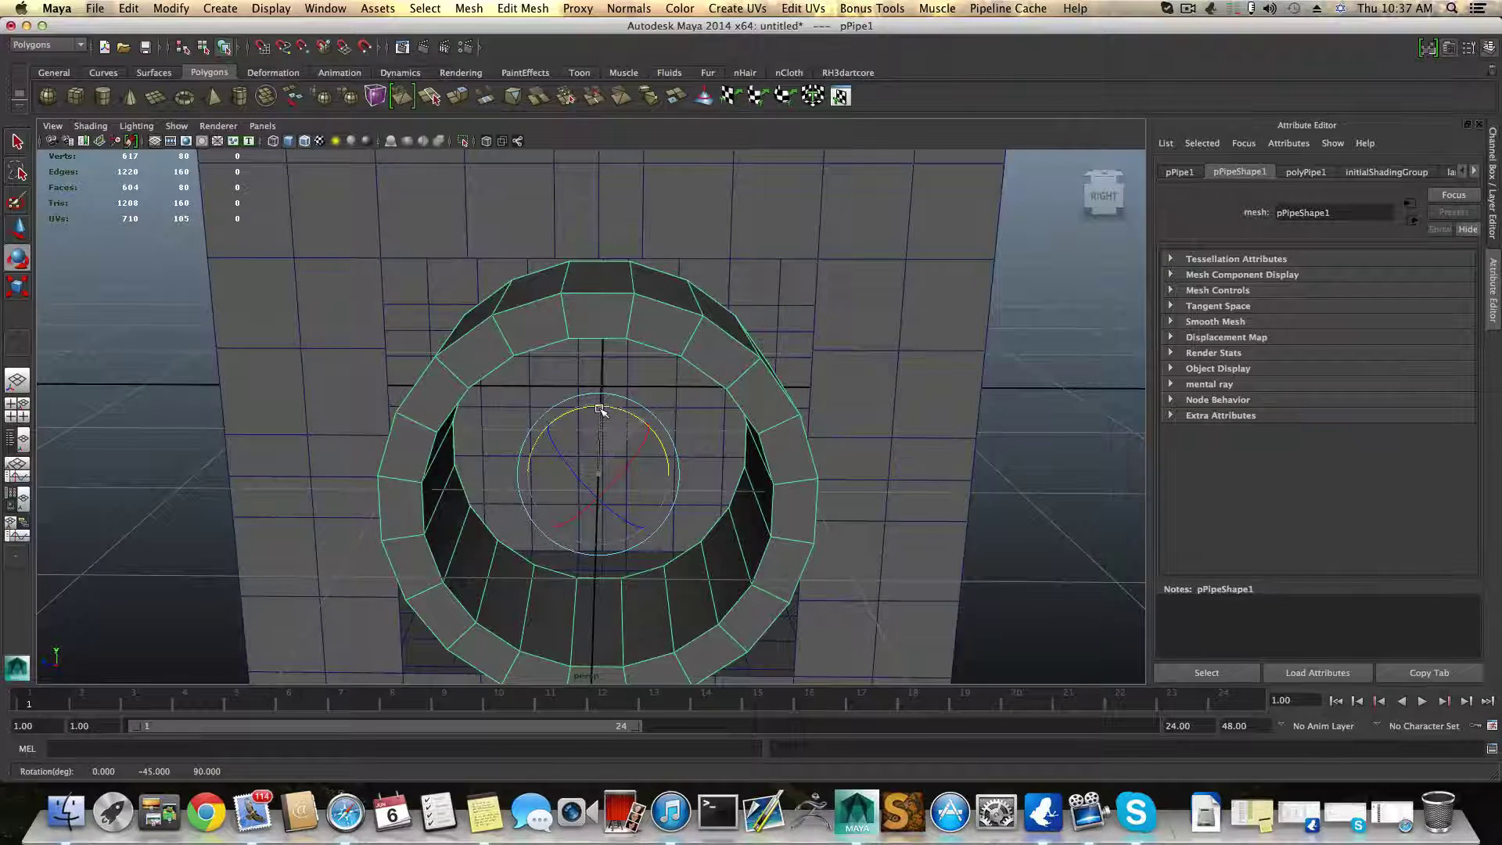
alt+drag(607, 268, 604, 291)
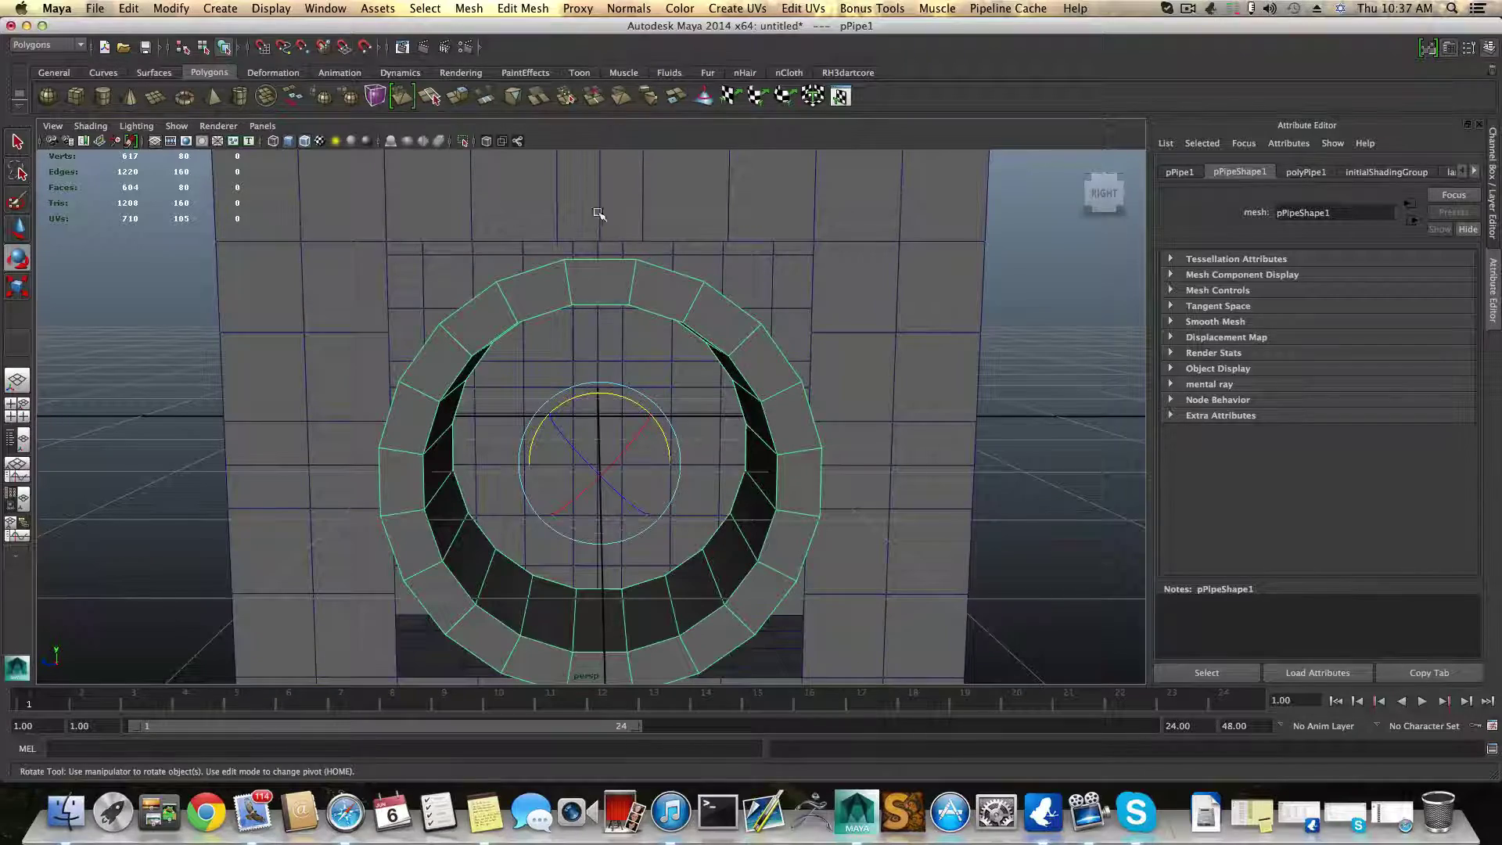
alt+drag(604, 219, 603, 212)
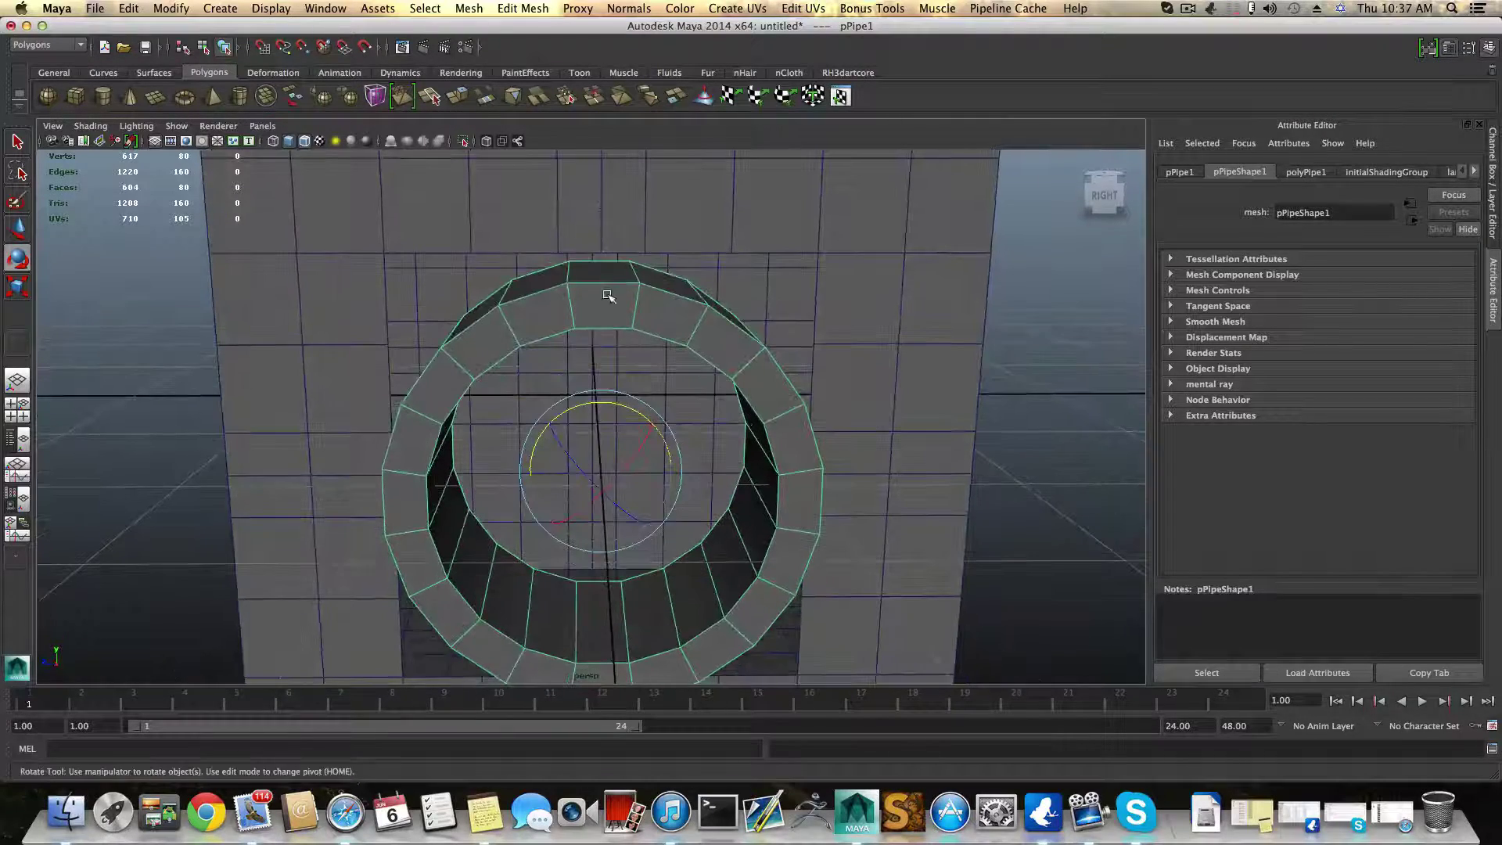
mouse_move(608, 293)
alt+mouse_down()
mouse_move(589, 281)
mouse_move(607, 264)
alt+mouse_up()
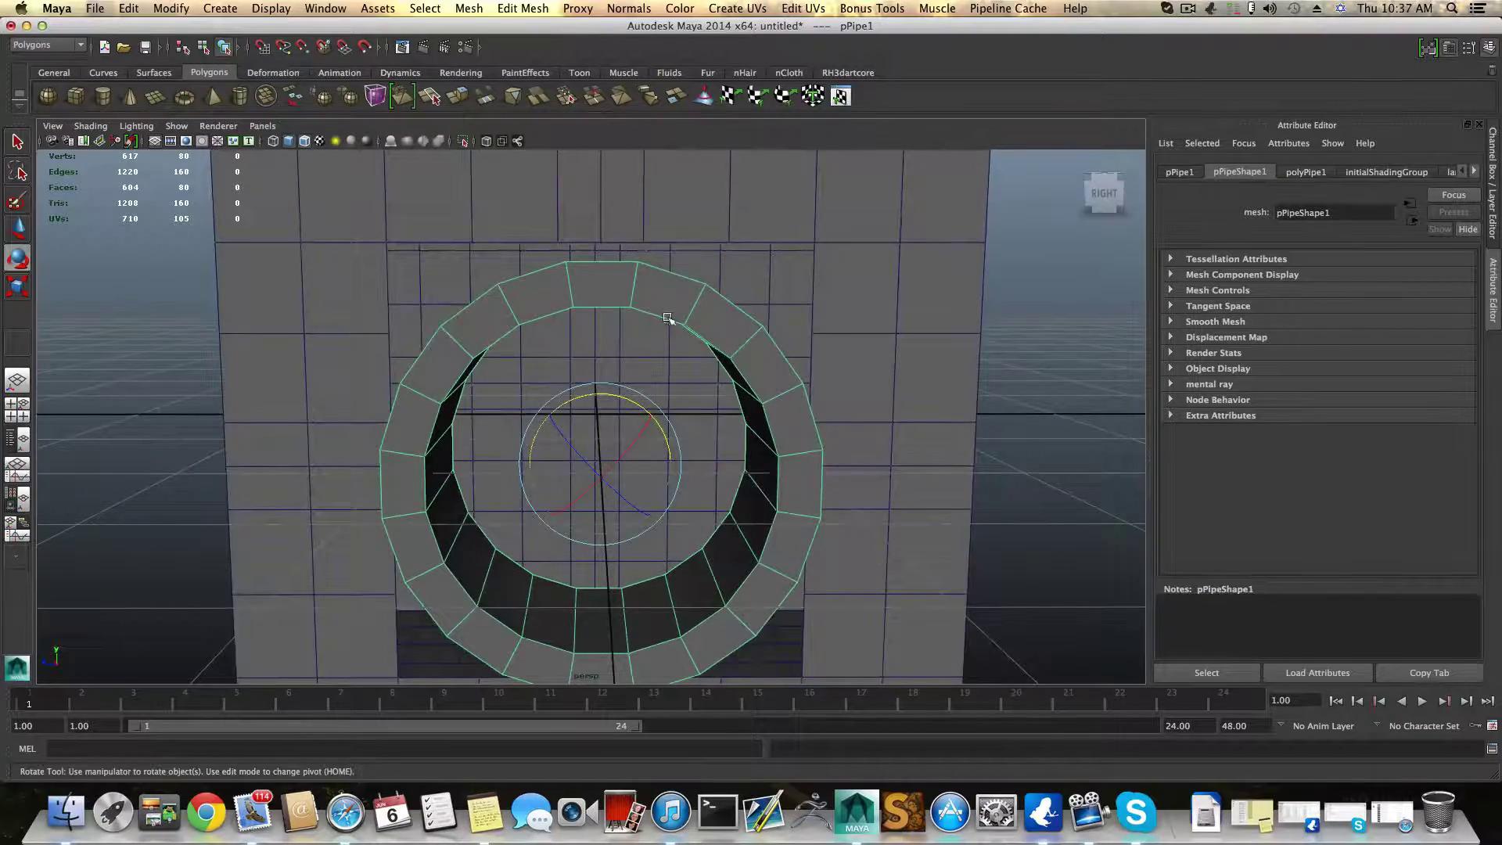
alt+drag(666, 320, 637, 422)
alt+middle_drag(637, 423, 727, 453)
alt+drag(727, 453, 643, 390)
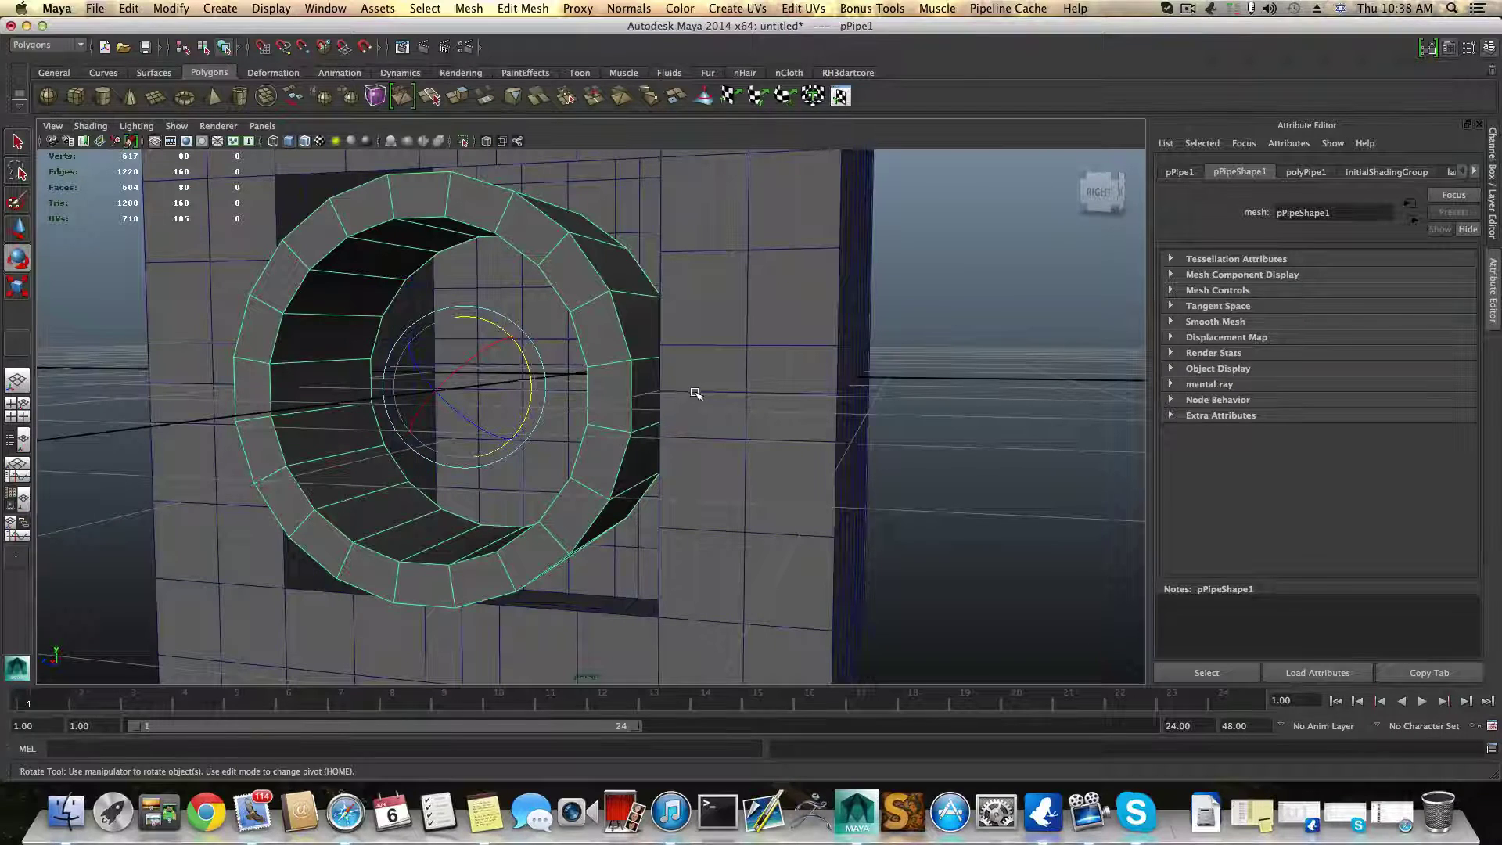
Step: Double-click and Delete Edge on two vertical loops of the cube's front wall
right_drag(696, 393, 694, 362)
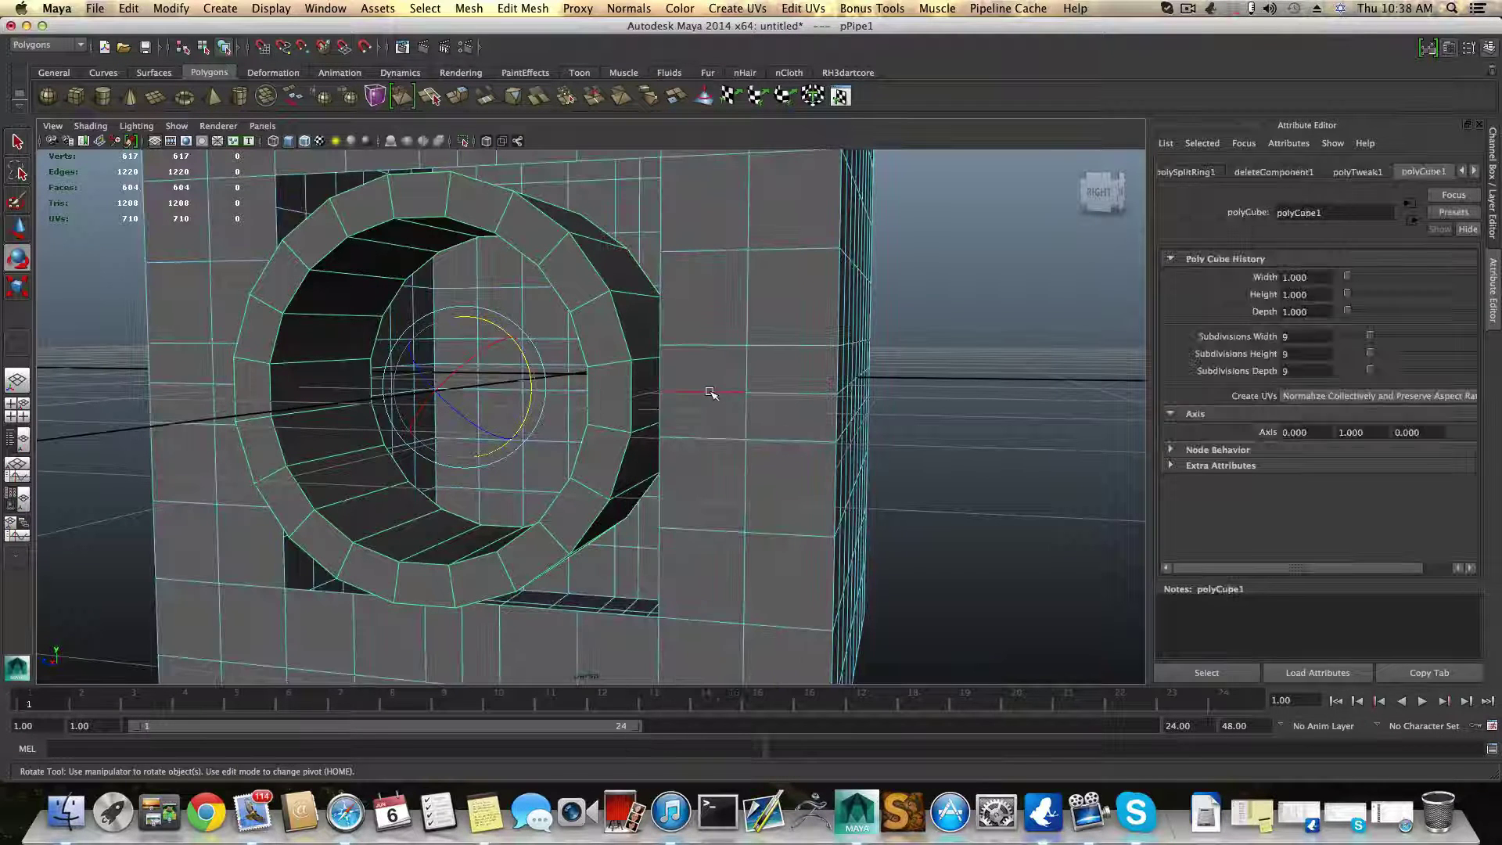
double_click(697, 484)
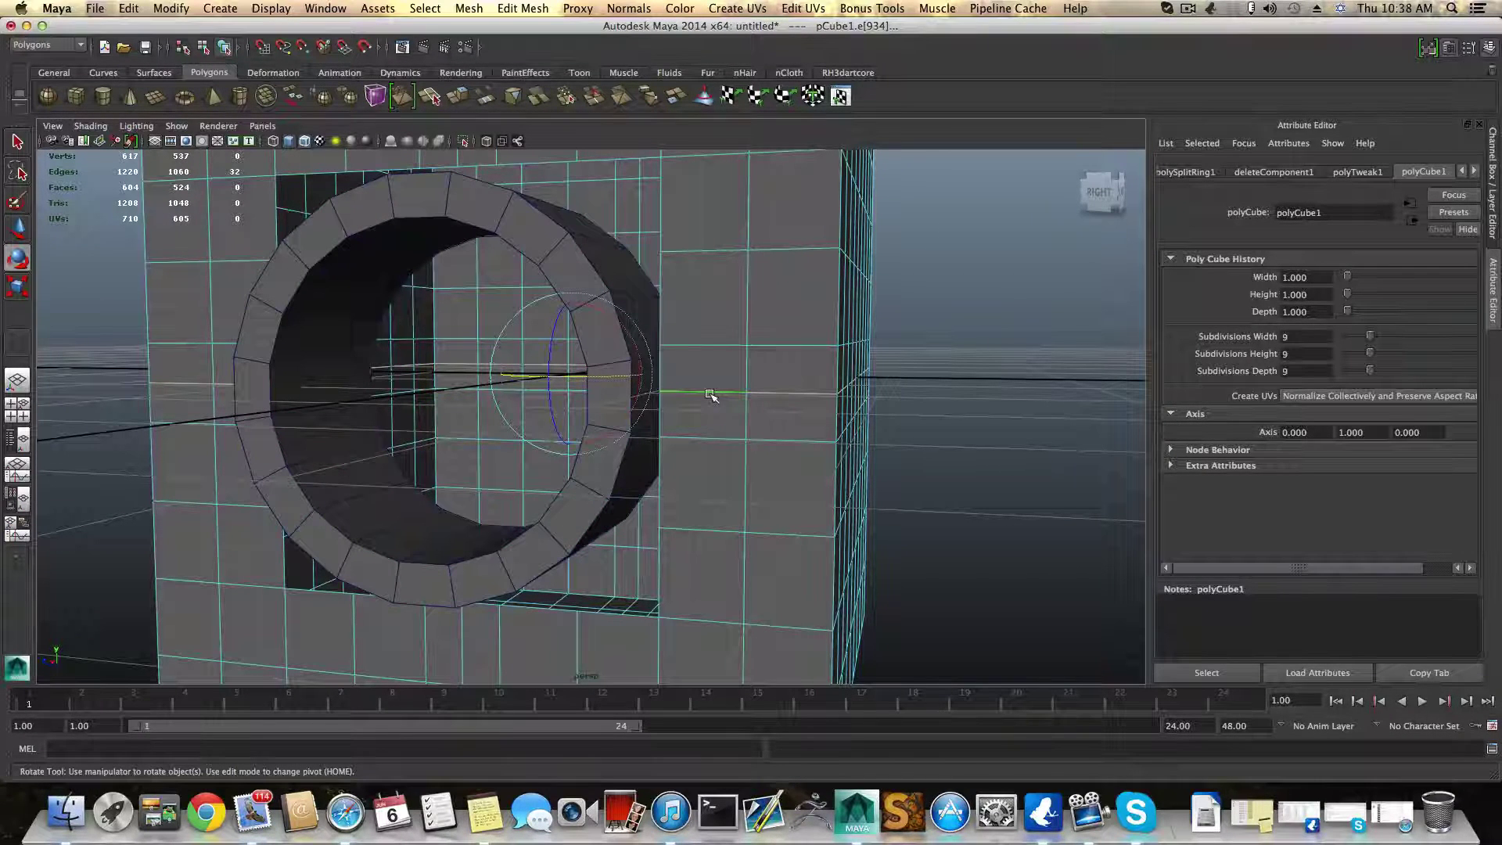
shift+right_drag(710, 395, 634, 415)
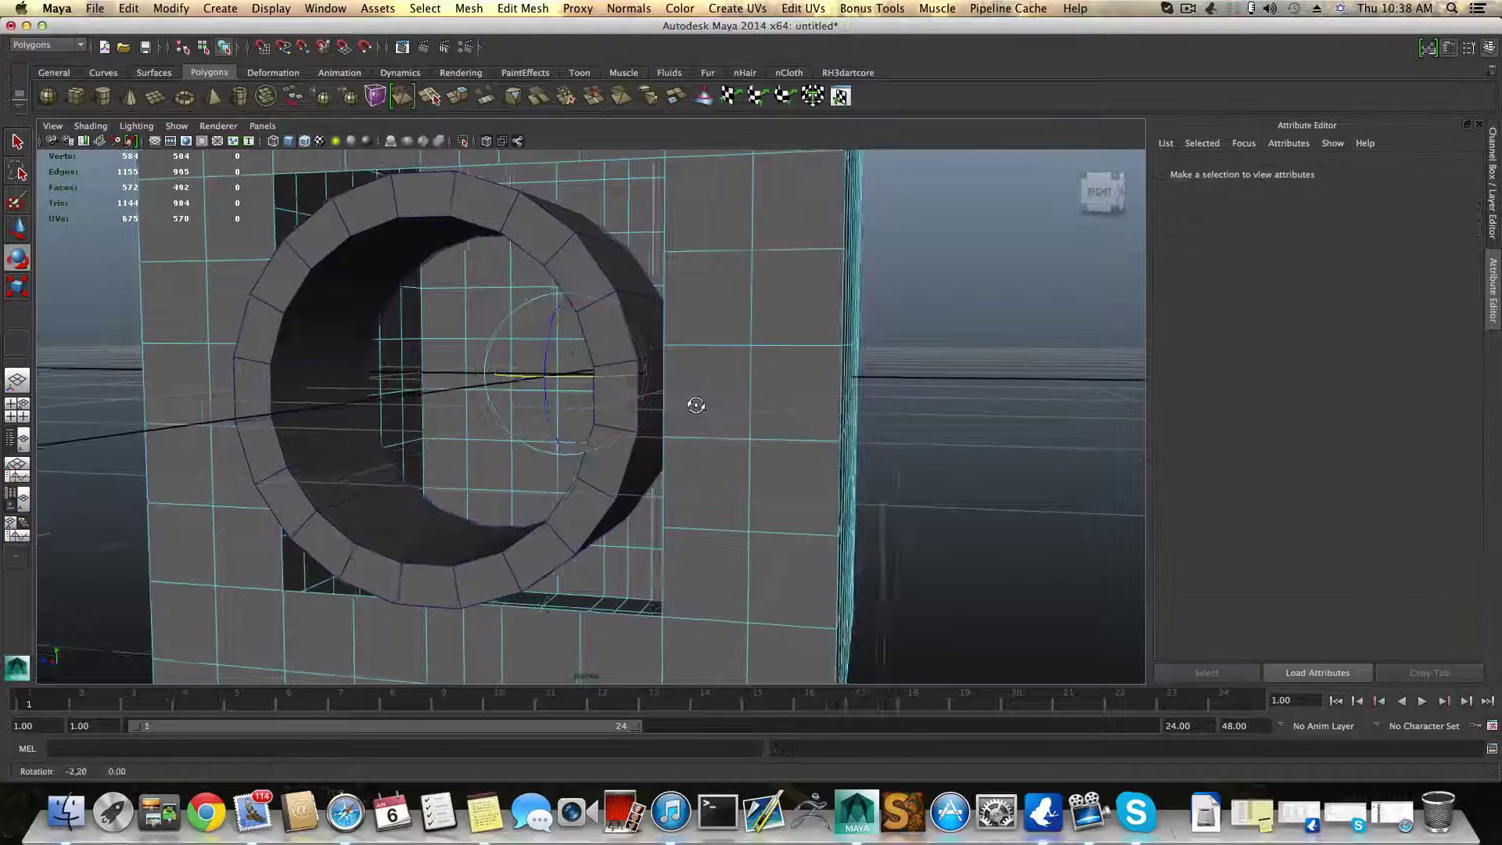
alt+drag(697, 405, 538, 306)
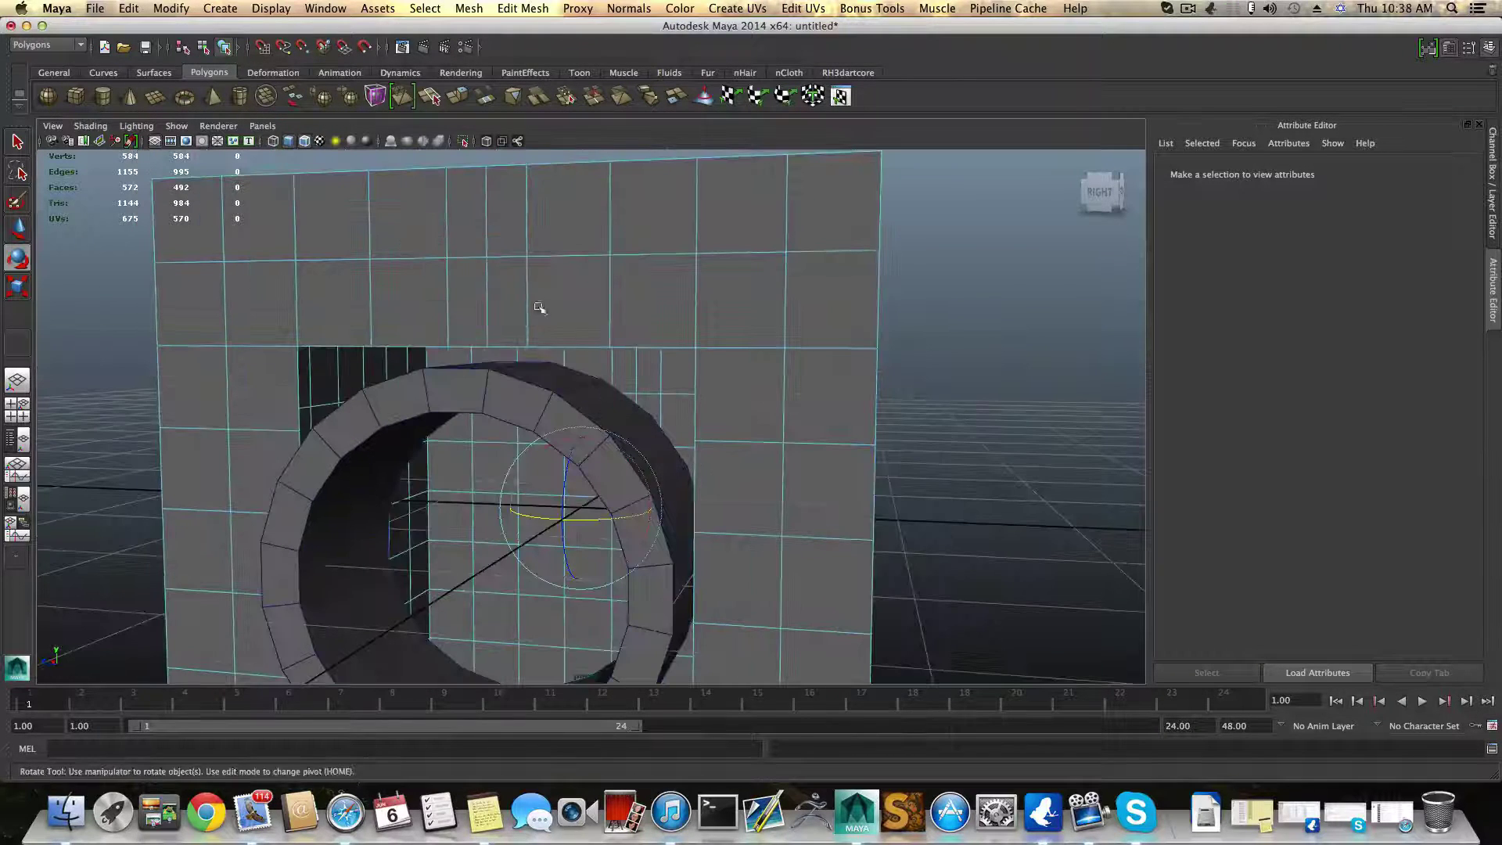
double_click(487, 280)
shift+right_drag(489, 281, 436, 304)
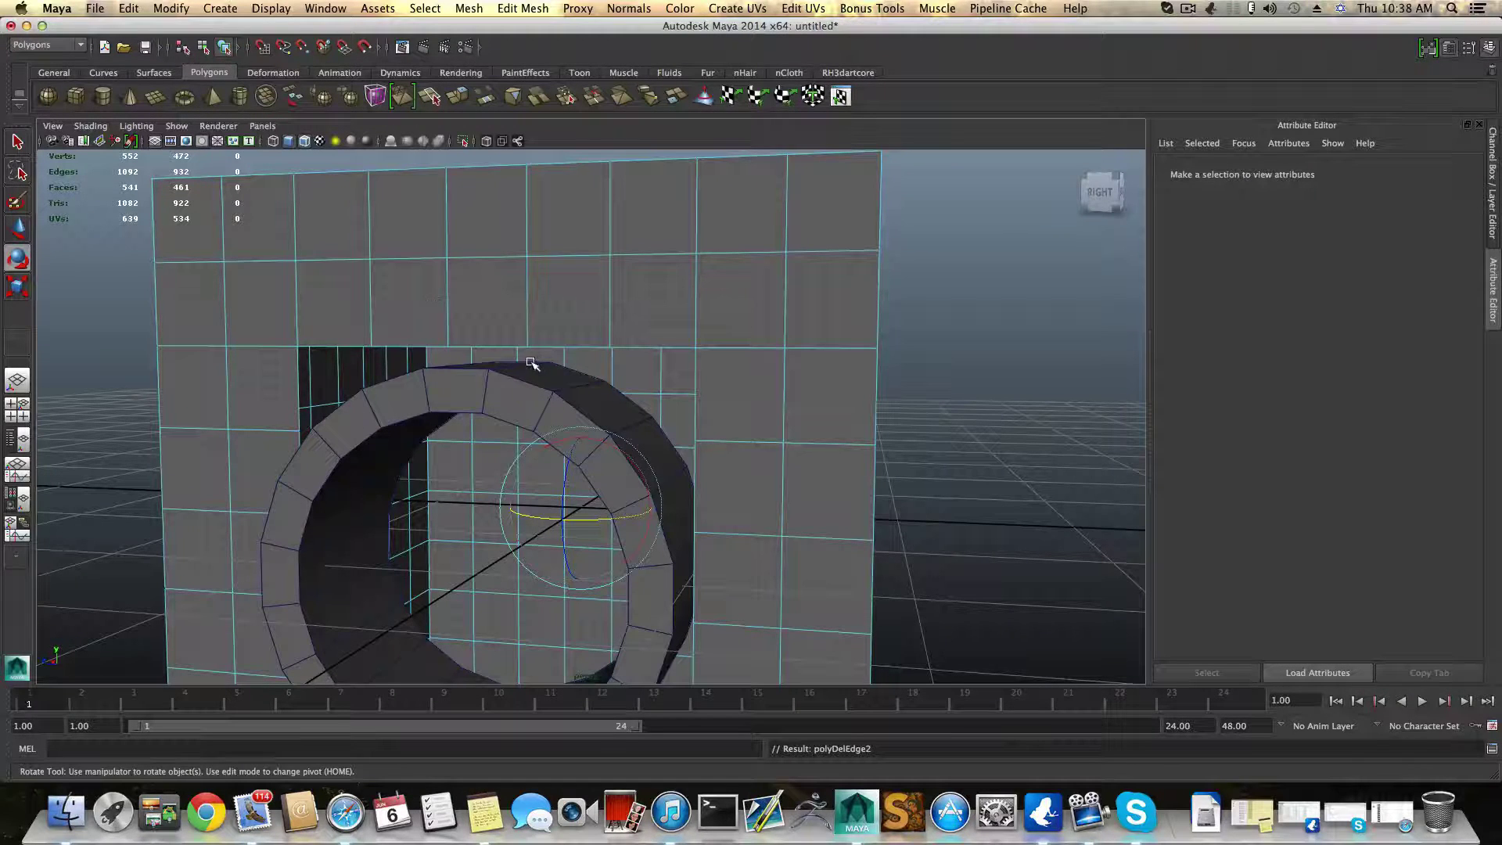
alt+drag(703, 461, 578, 394)
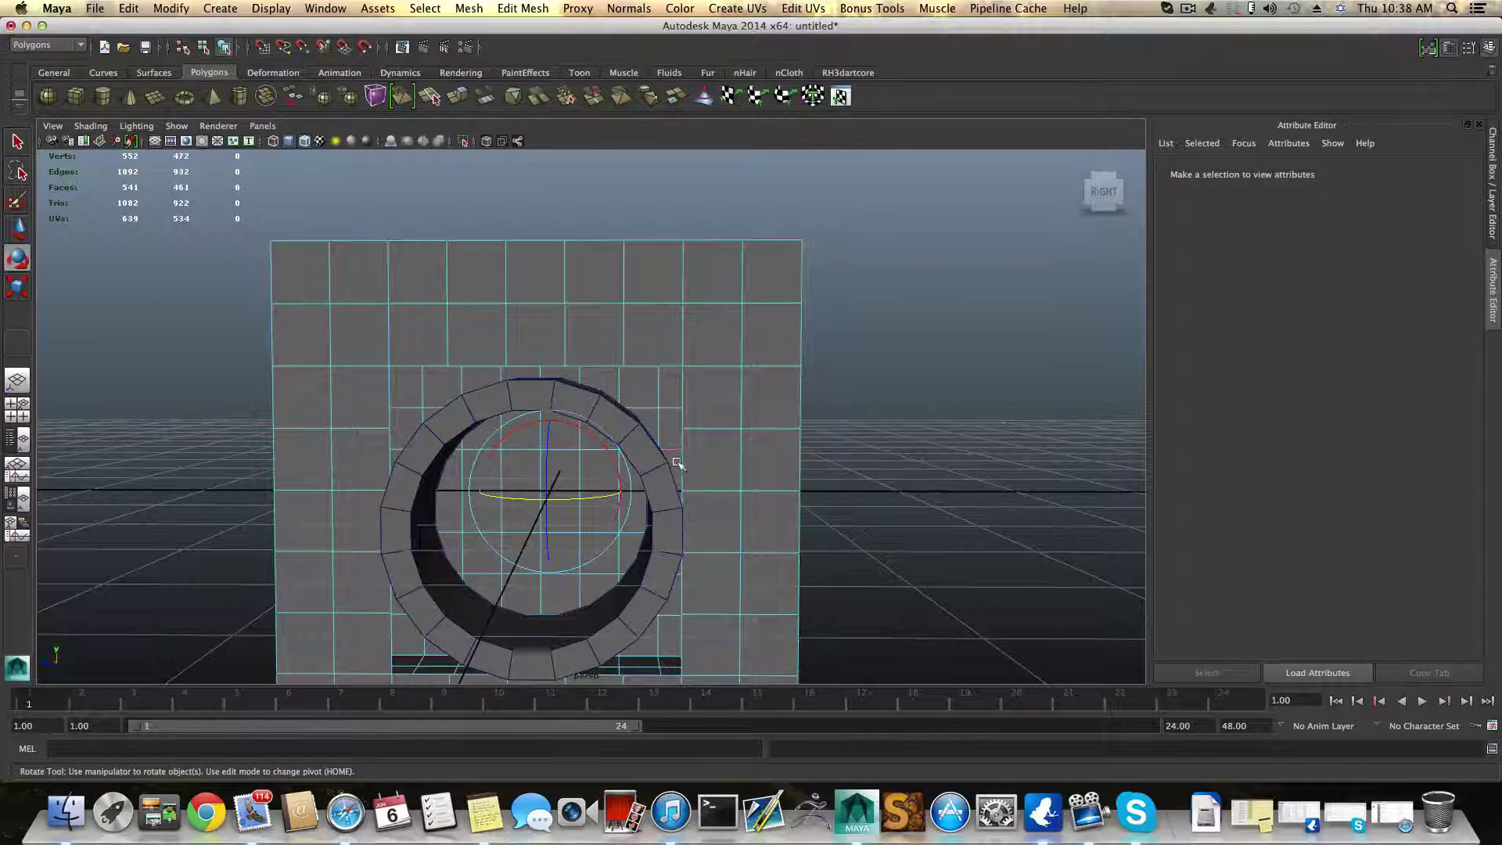
alt+drag(705, 505, 772, 479)
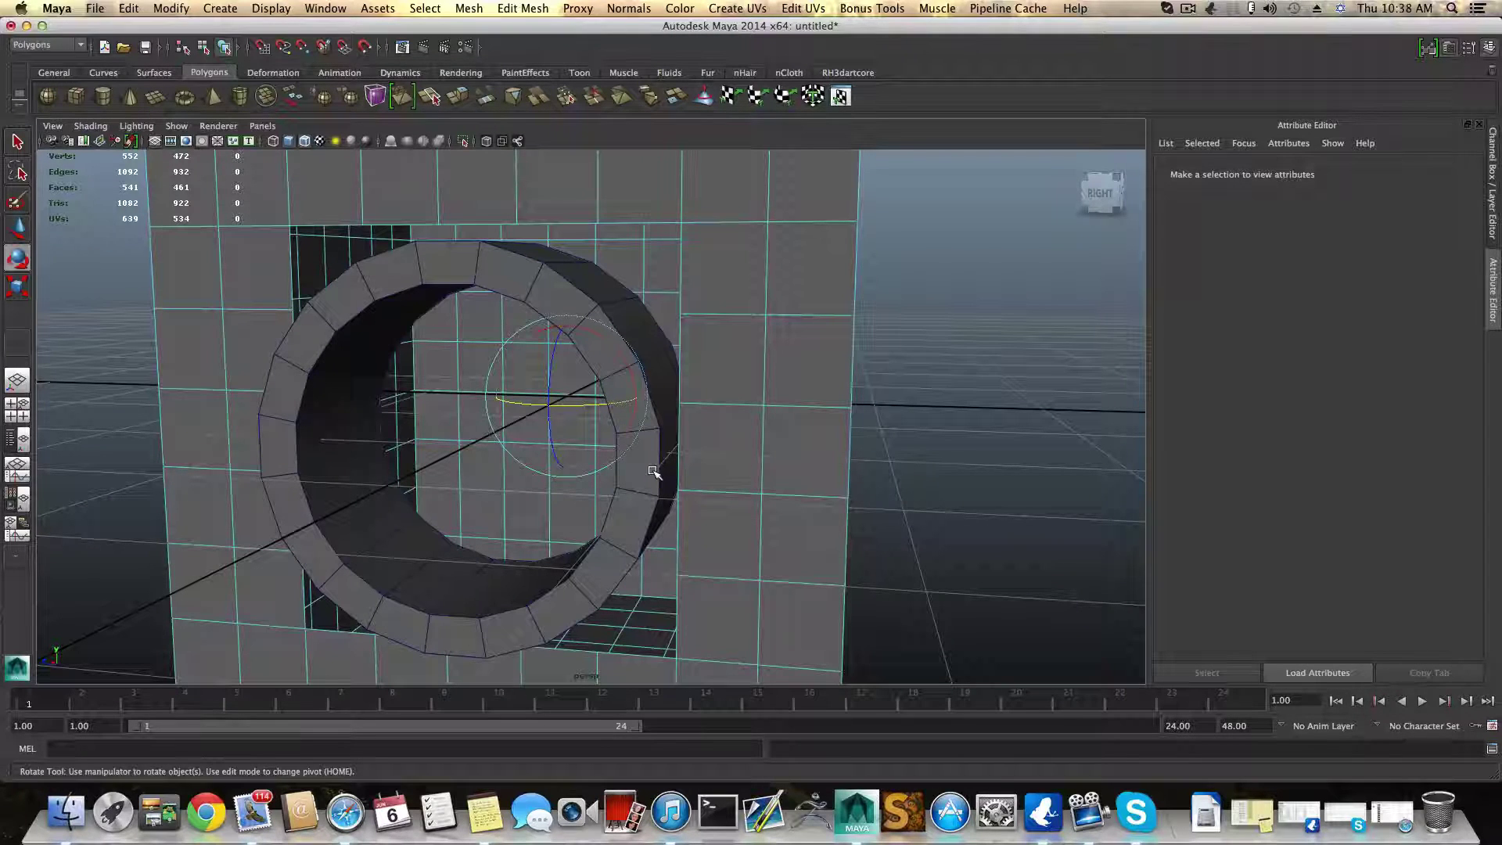
alt+drag(667, 359, 658, 389)
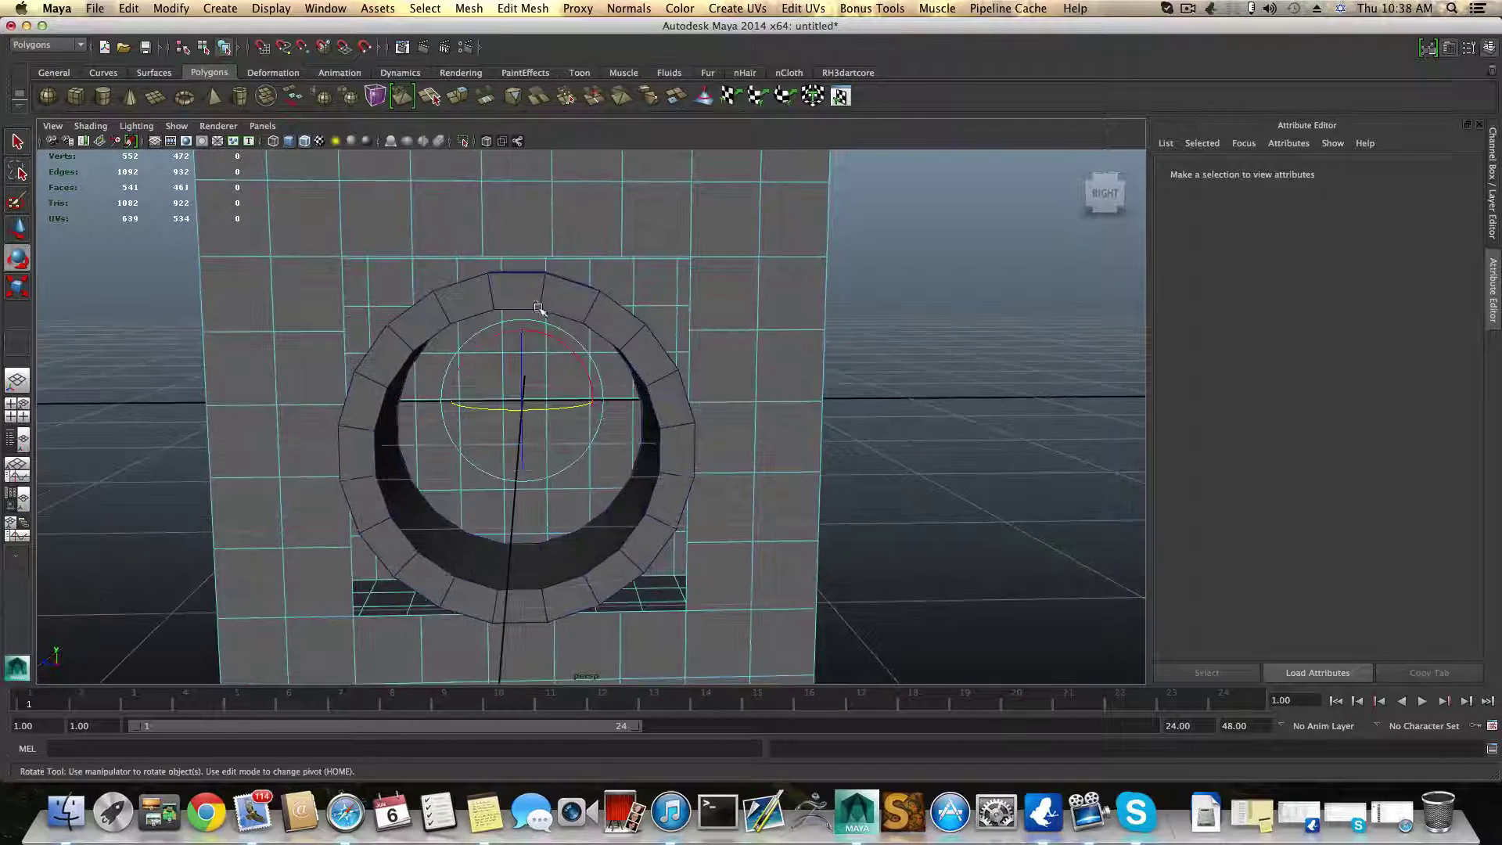
alt+drag(545, 310, 473, 340)
Step: With X-Ray on, marquee-select the pipe's 60 inner, outer and back faces and delete them
click(474, 343)
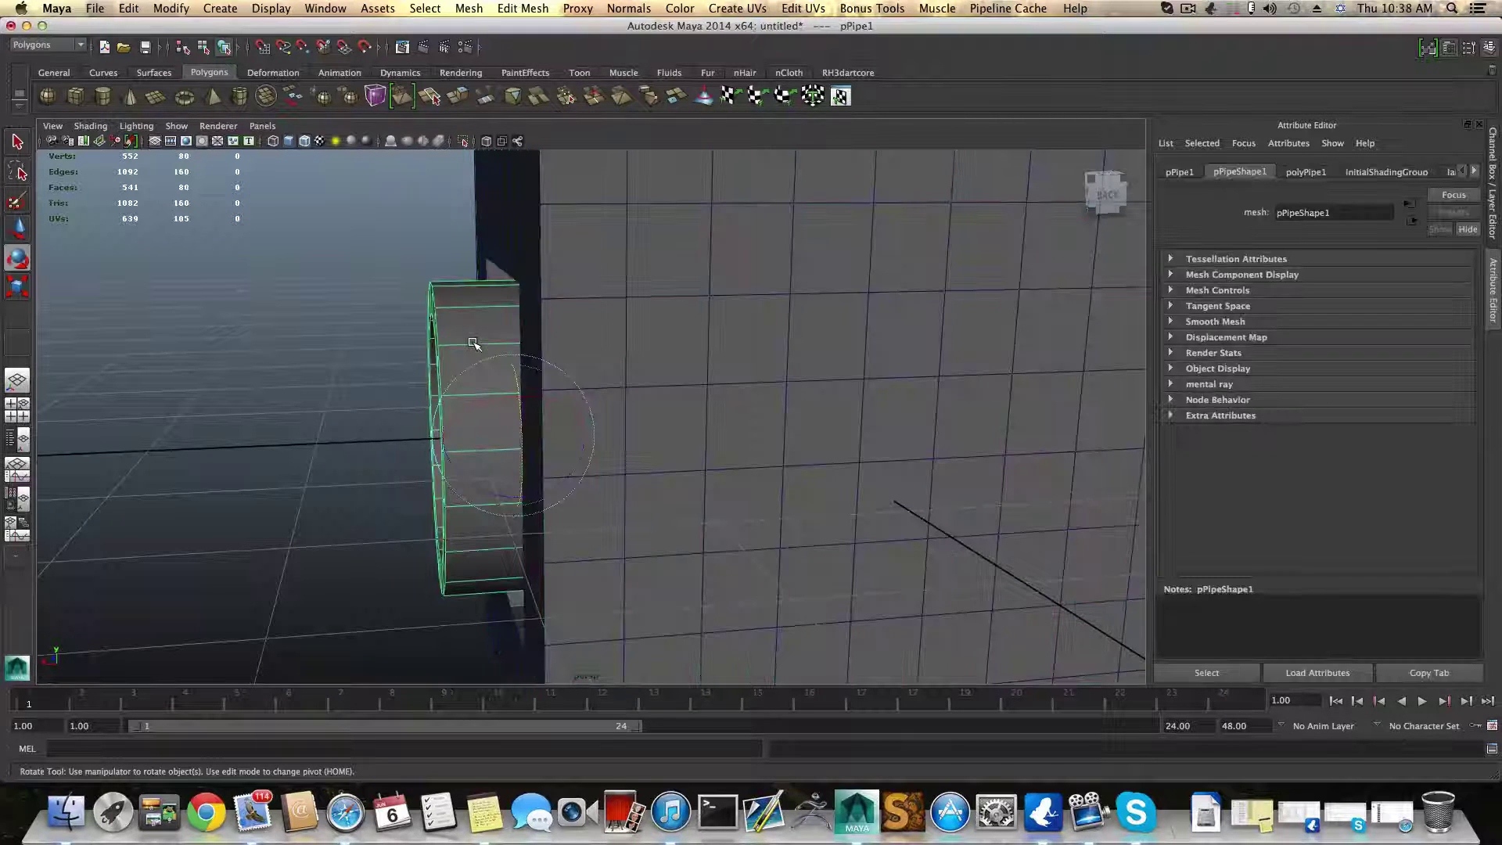
right_drag(470, 341, 468, 361)
click(479, 421)
alt+drag(530, 398, 570, 379)
click(89, 126)
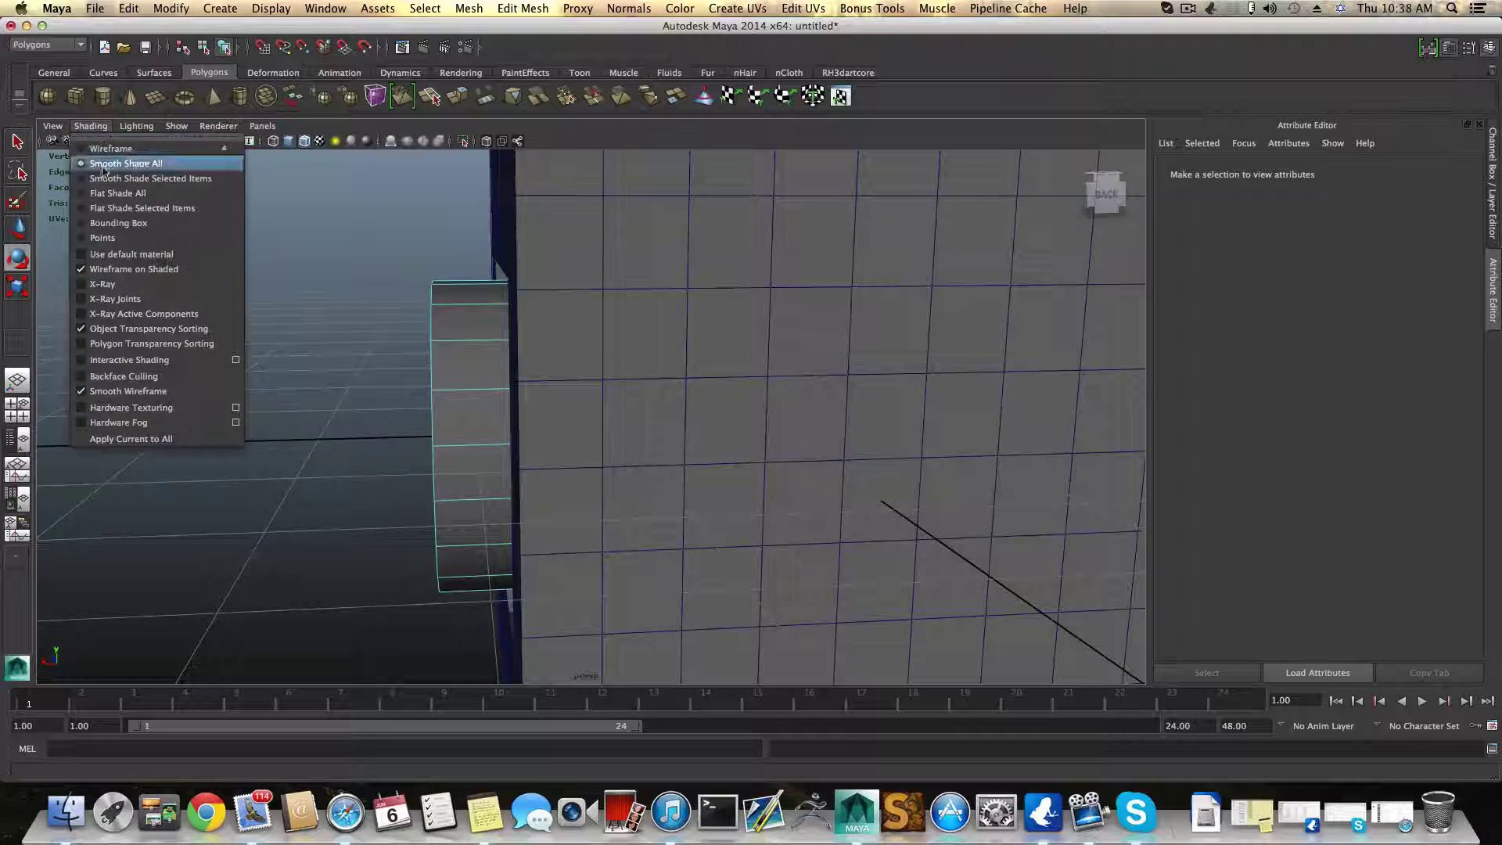
click(125, 282)
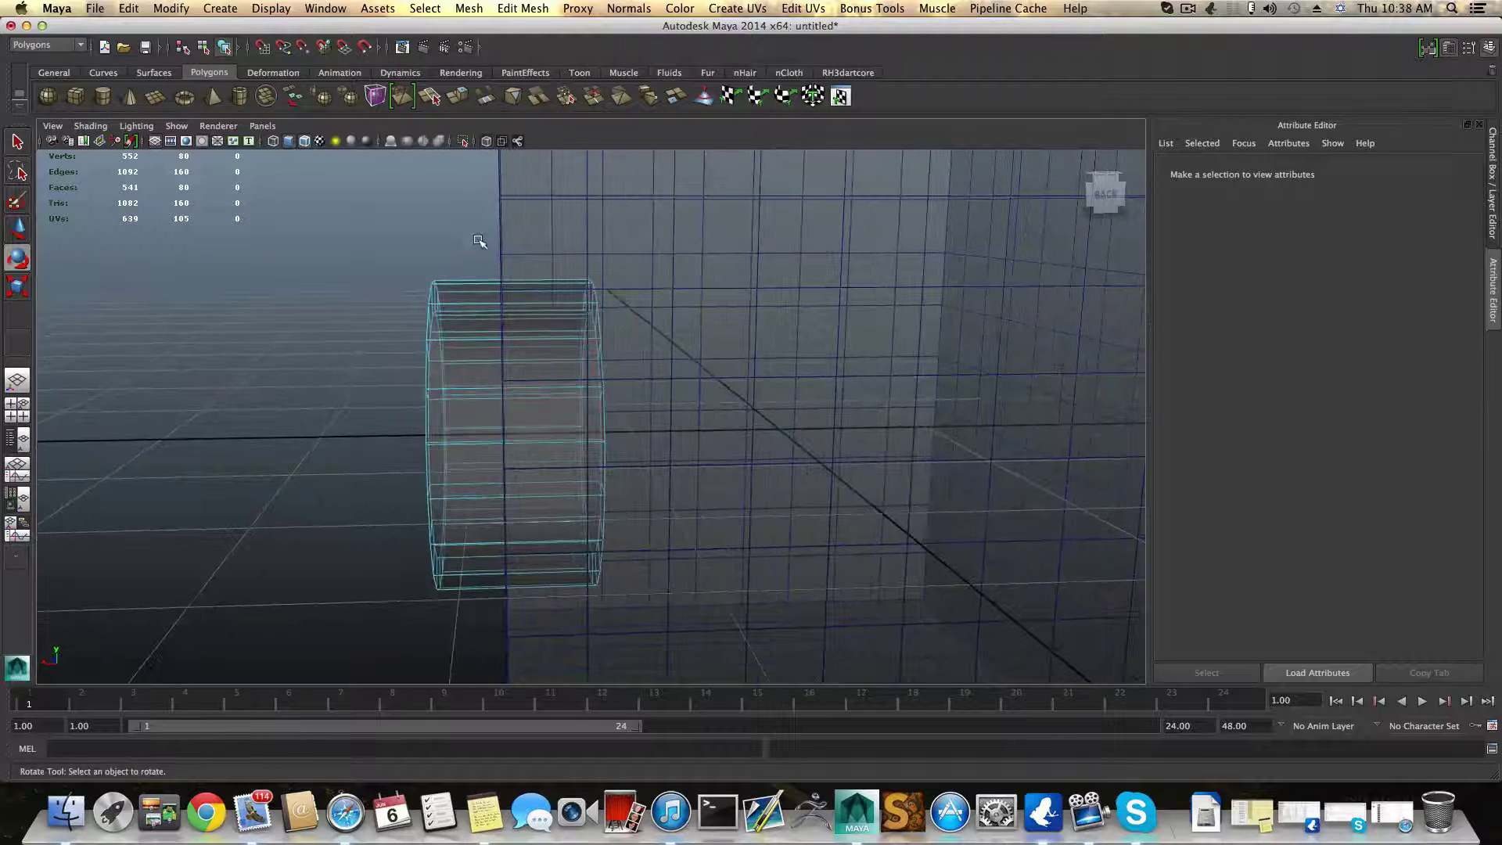
drag(480, 241, 818, 671)
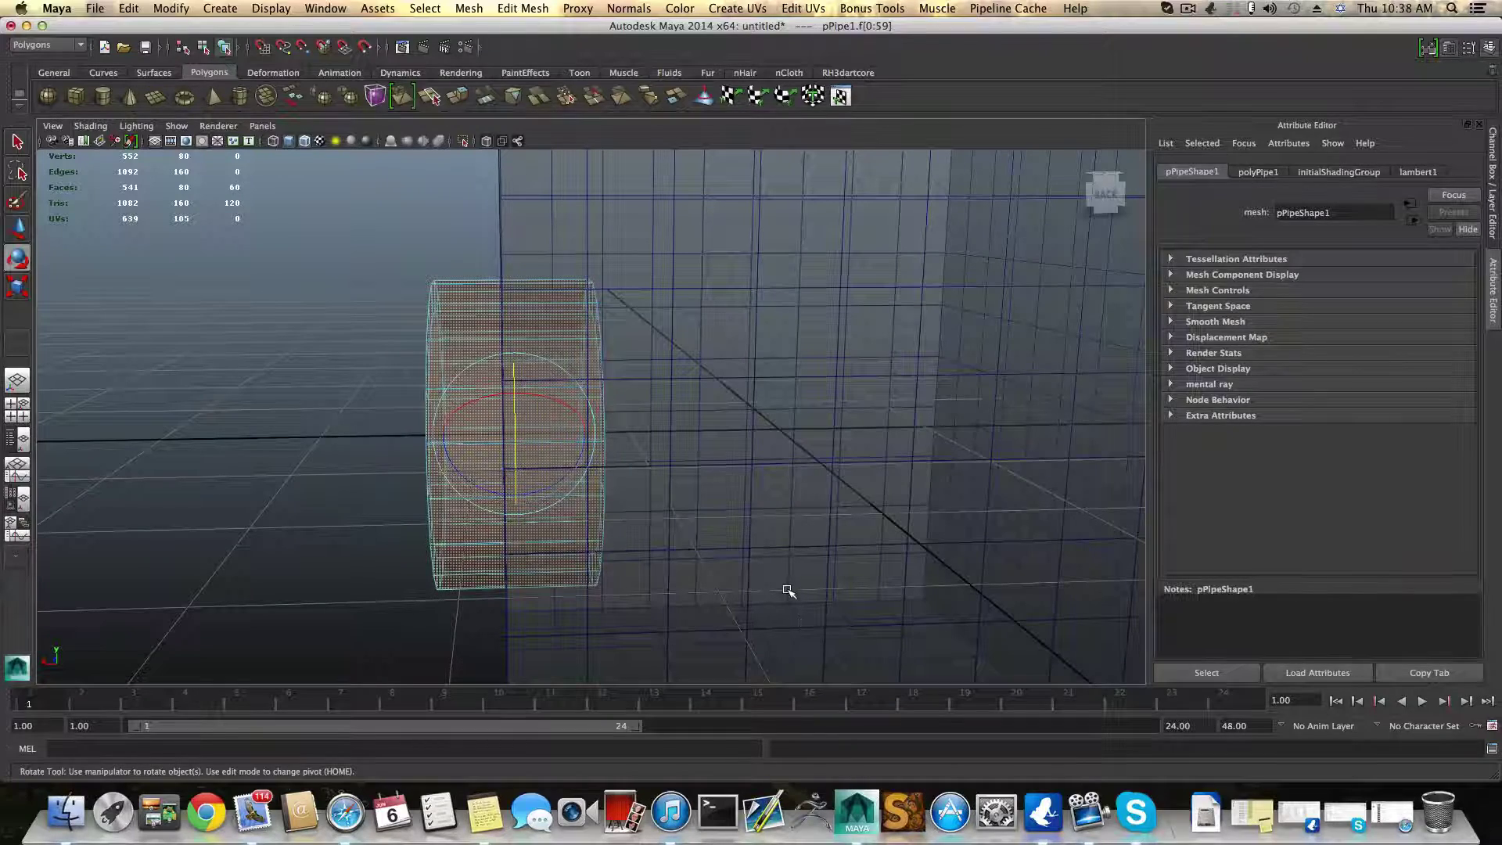
key(Delete)
Step: Return to object mode, turn X-Ray off, and inspect the remaining ring
alt+drag(560, 490, 735, 479)
key(F8)
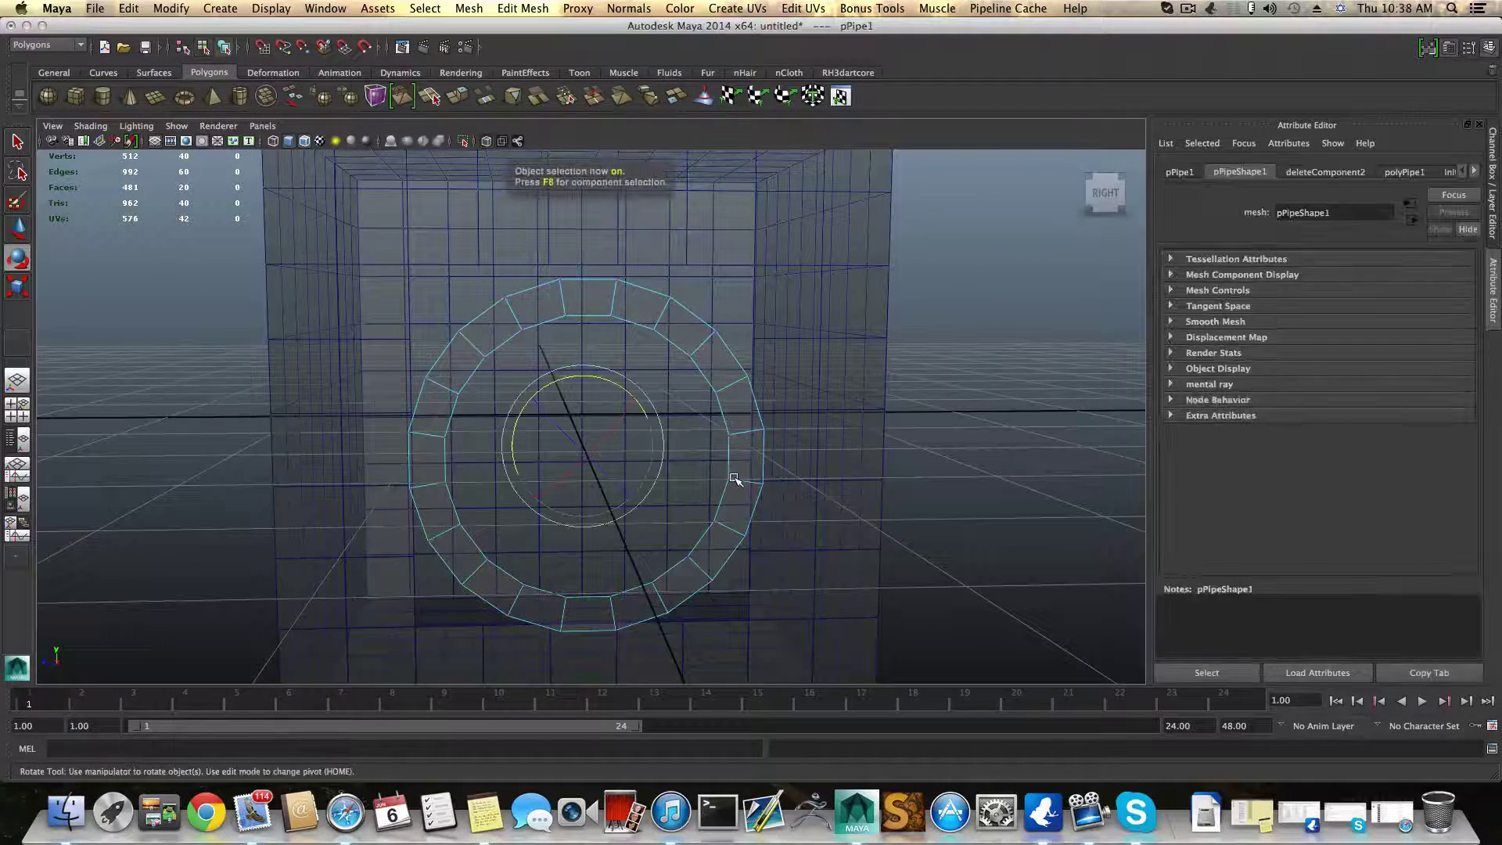
click(90, 126)
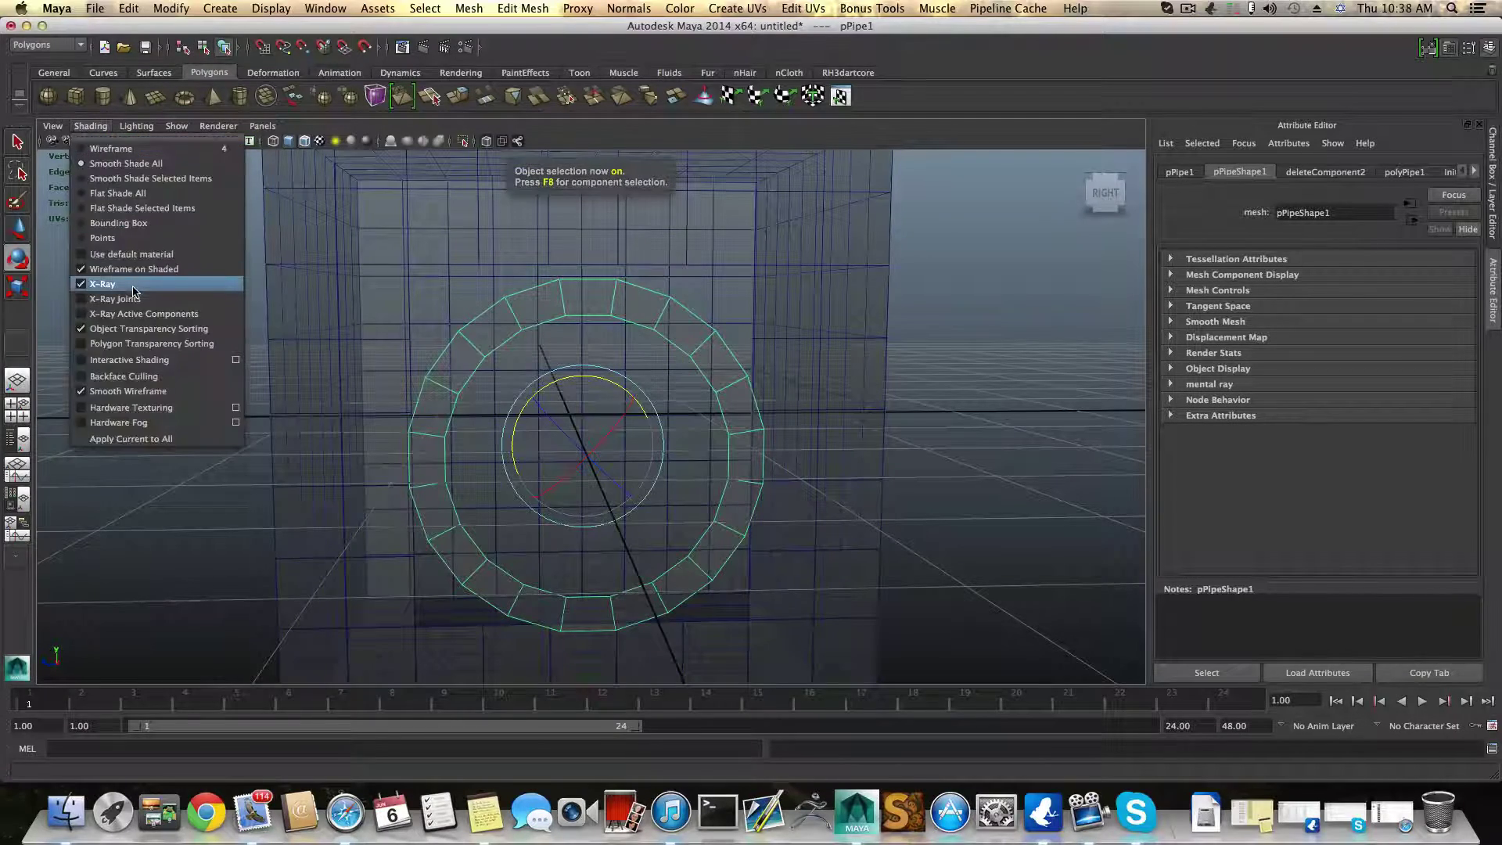
click(144, 286)
alt+drag(783, 437, 648, 452)
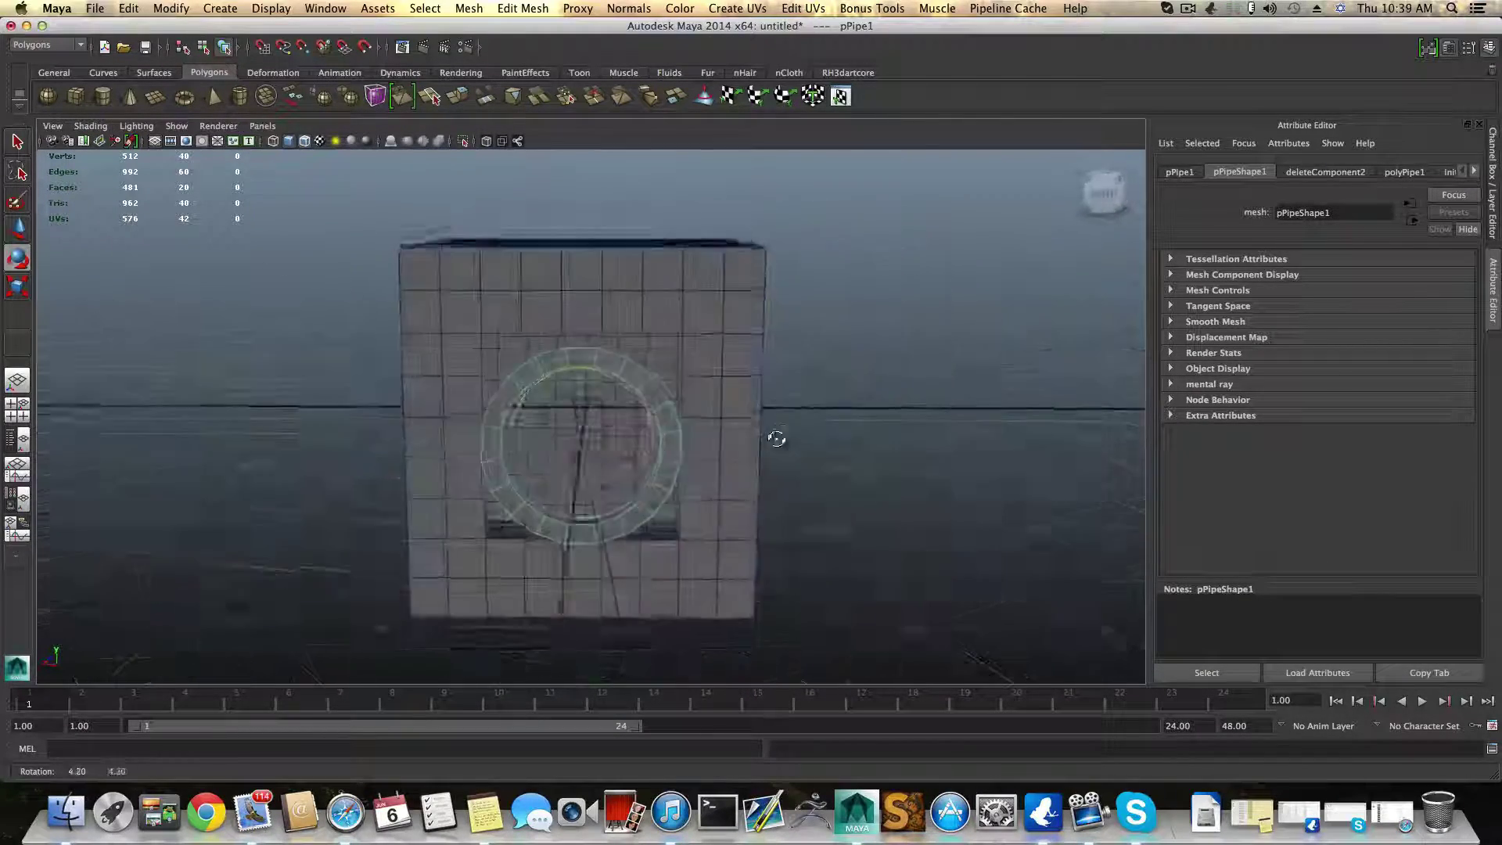
alt+drag(779, 435, 607, 441)
Step: Centre the ring's pivot with Modify > Center Pivot
click(184, 9)
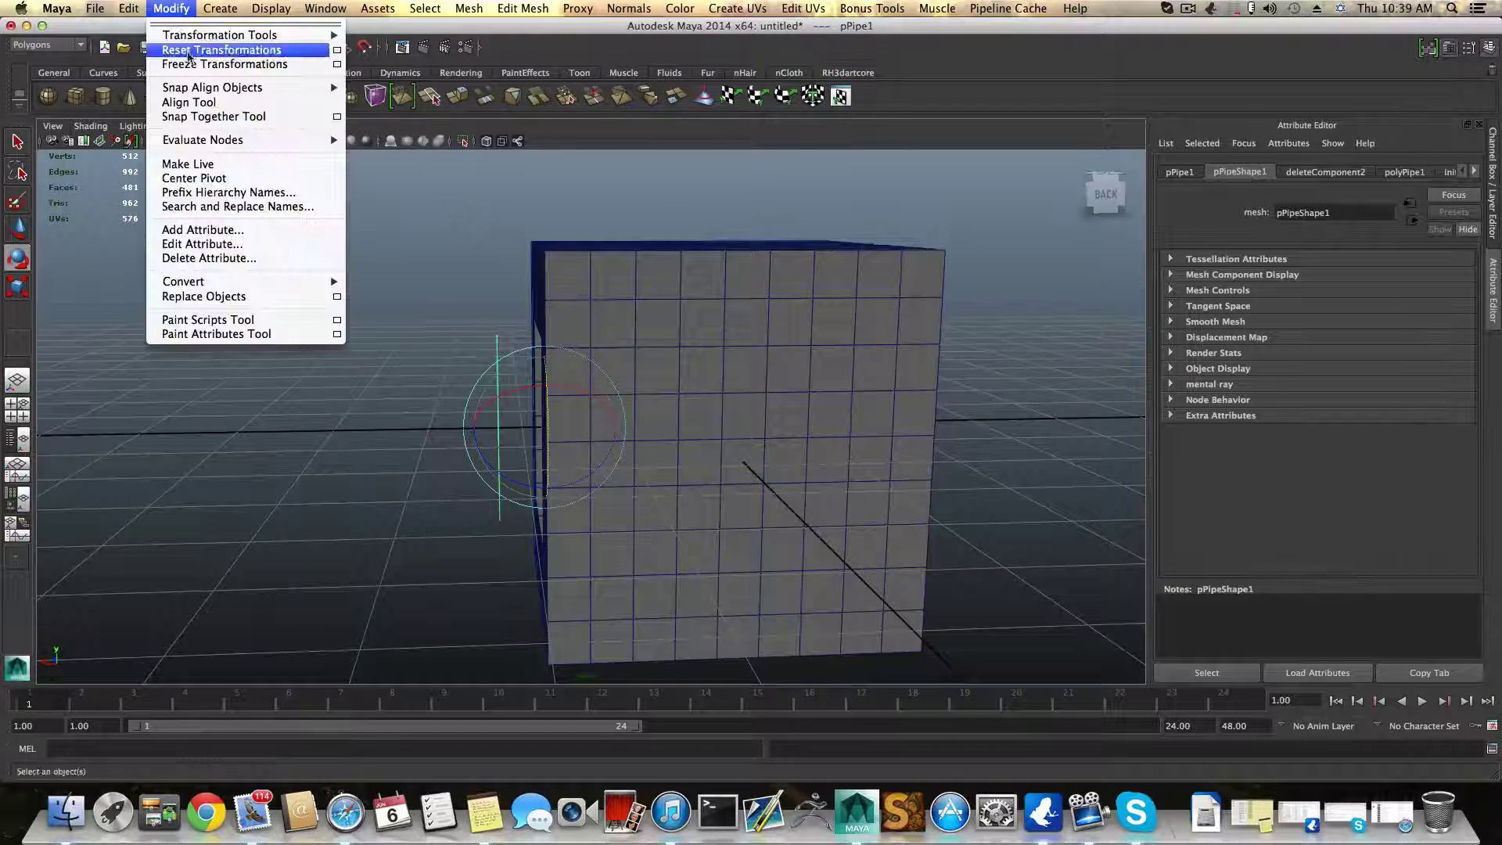
click(213, 179)
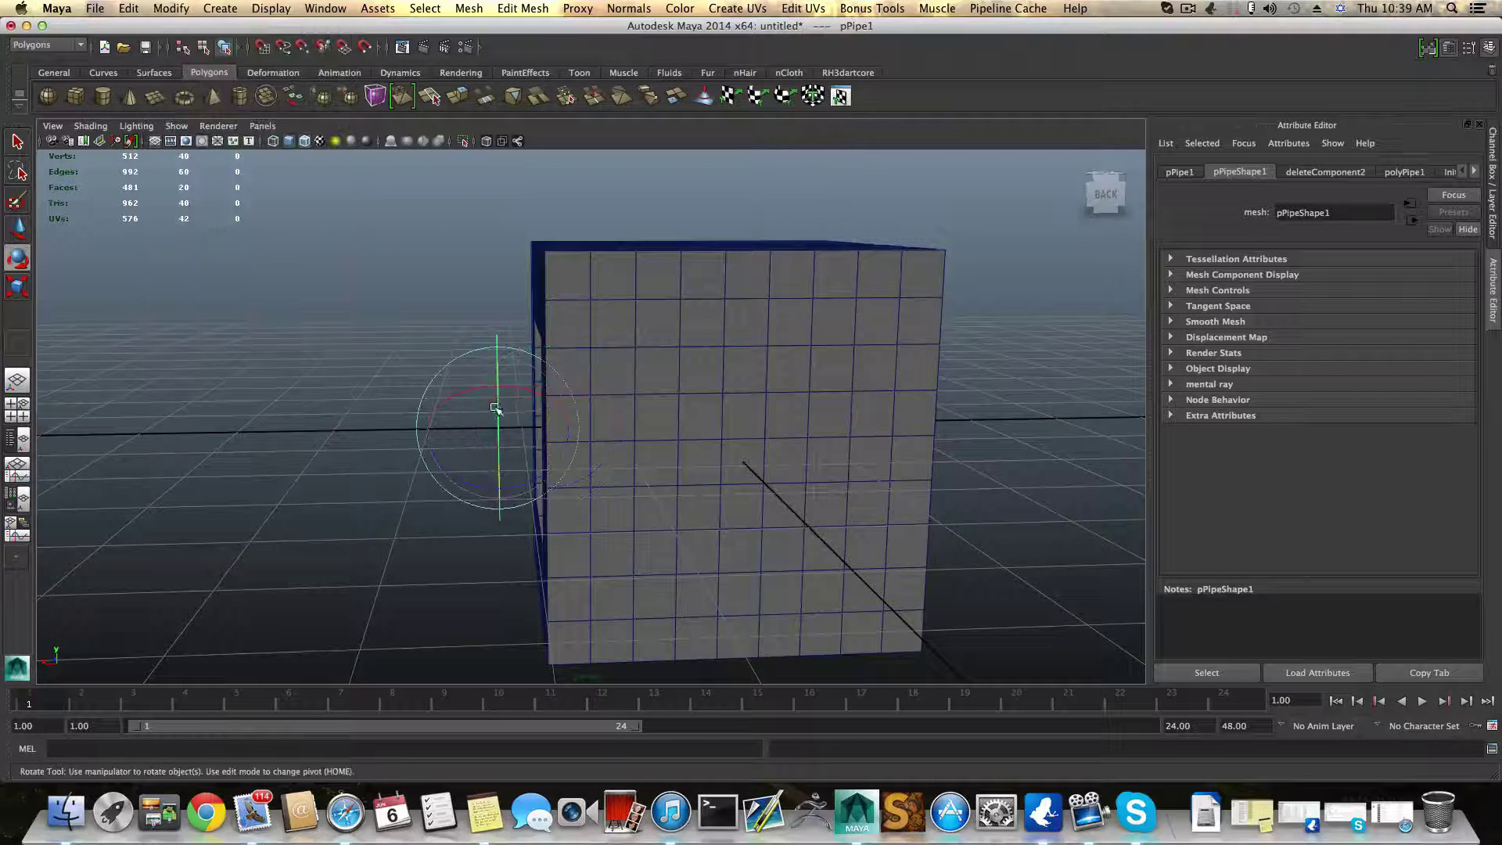
alt+drag(504, 407, 549, 425)
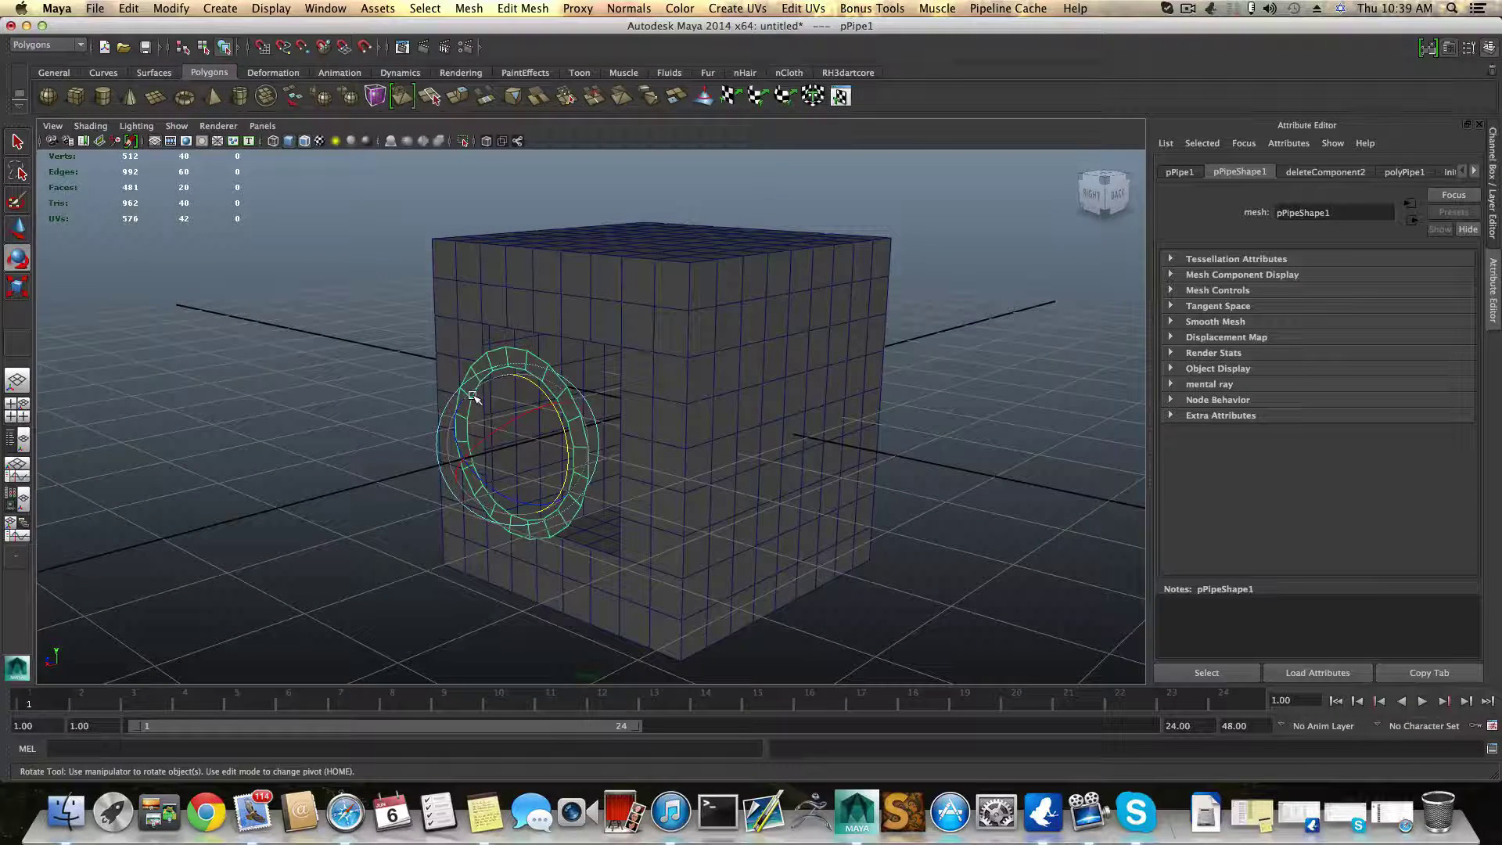
Step: Move the ring along X into the cube's door opening and check it from several angles
key(w)
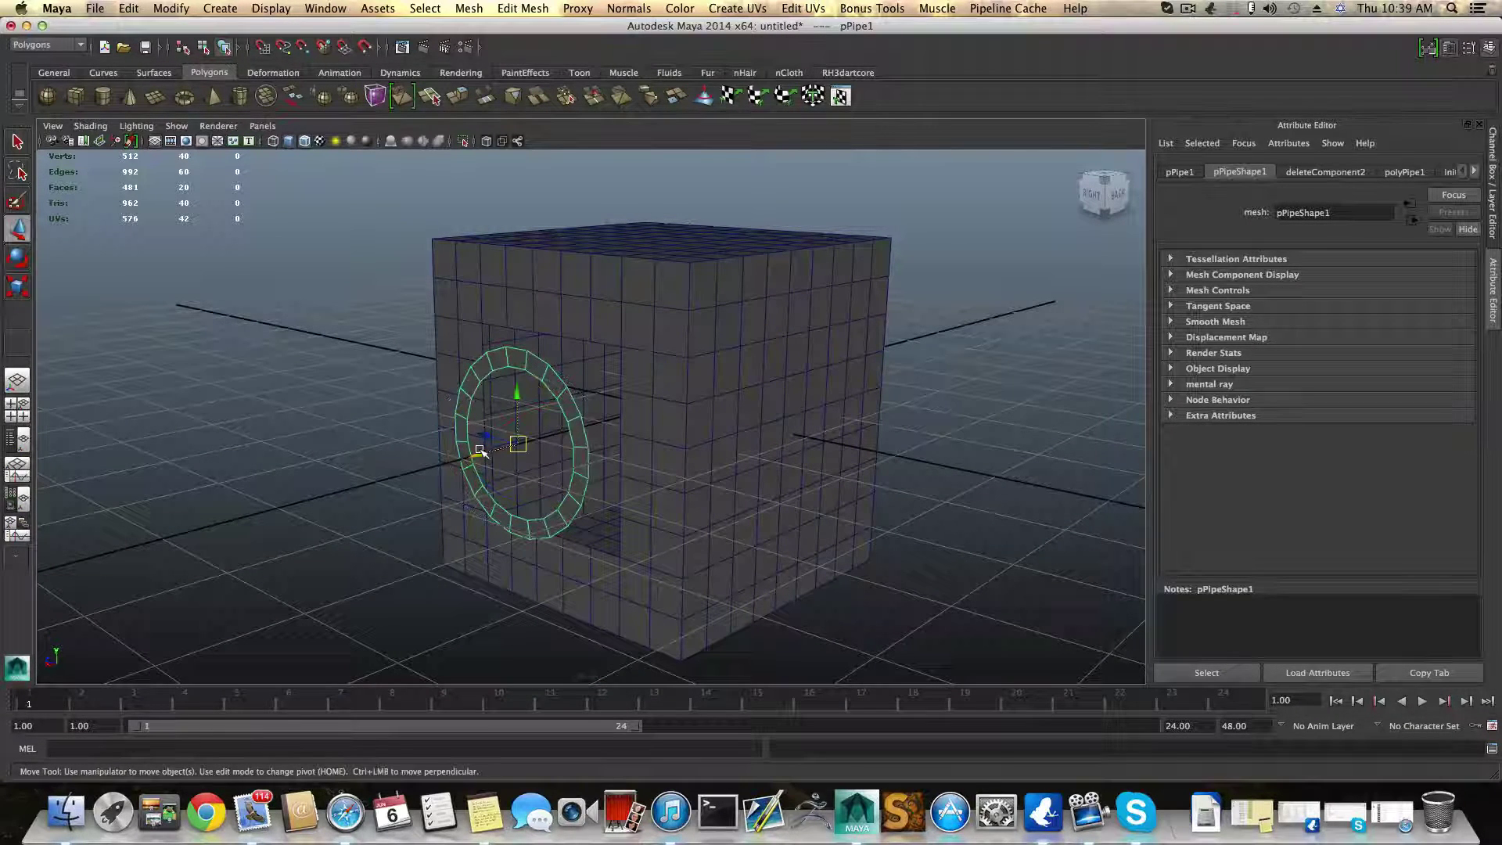
alt+drag(480, 452, 439, 457)
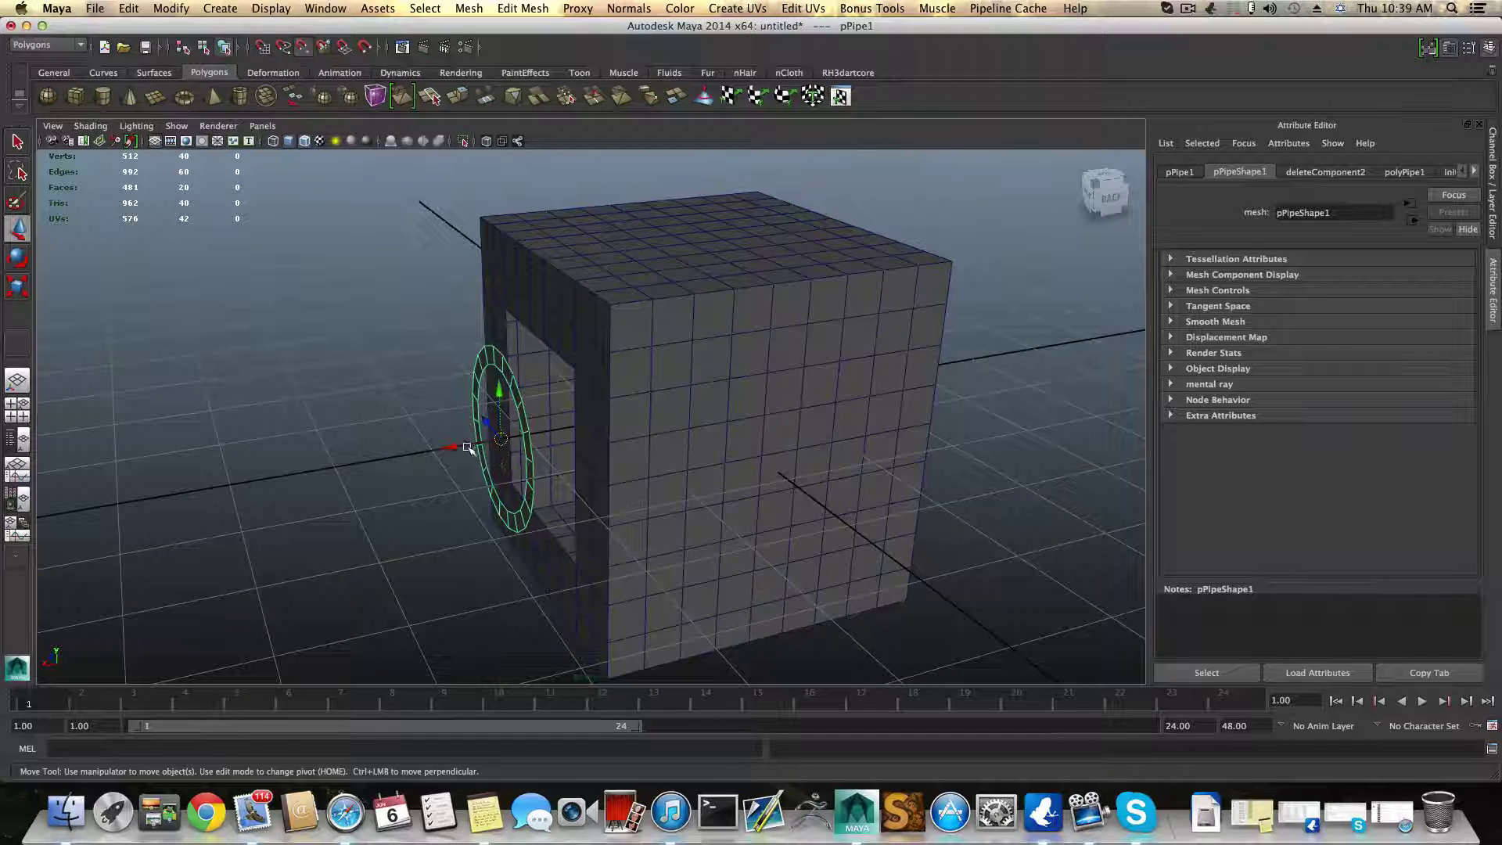
drag(451, 446, 484, 435)
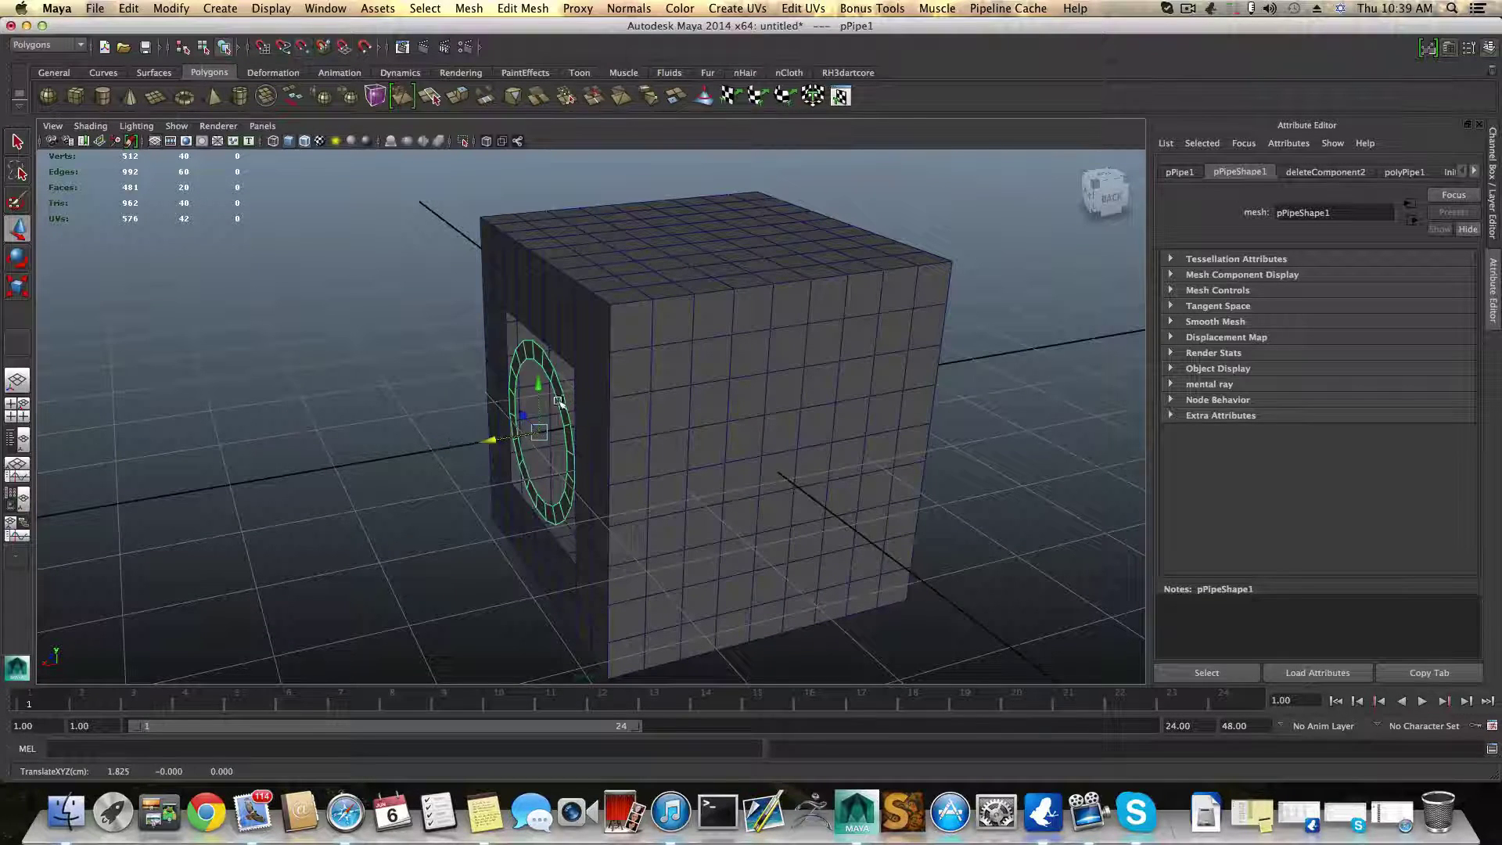
alt+drag(559, 402, 861, 378)
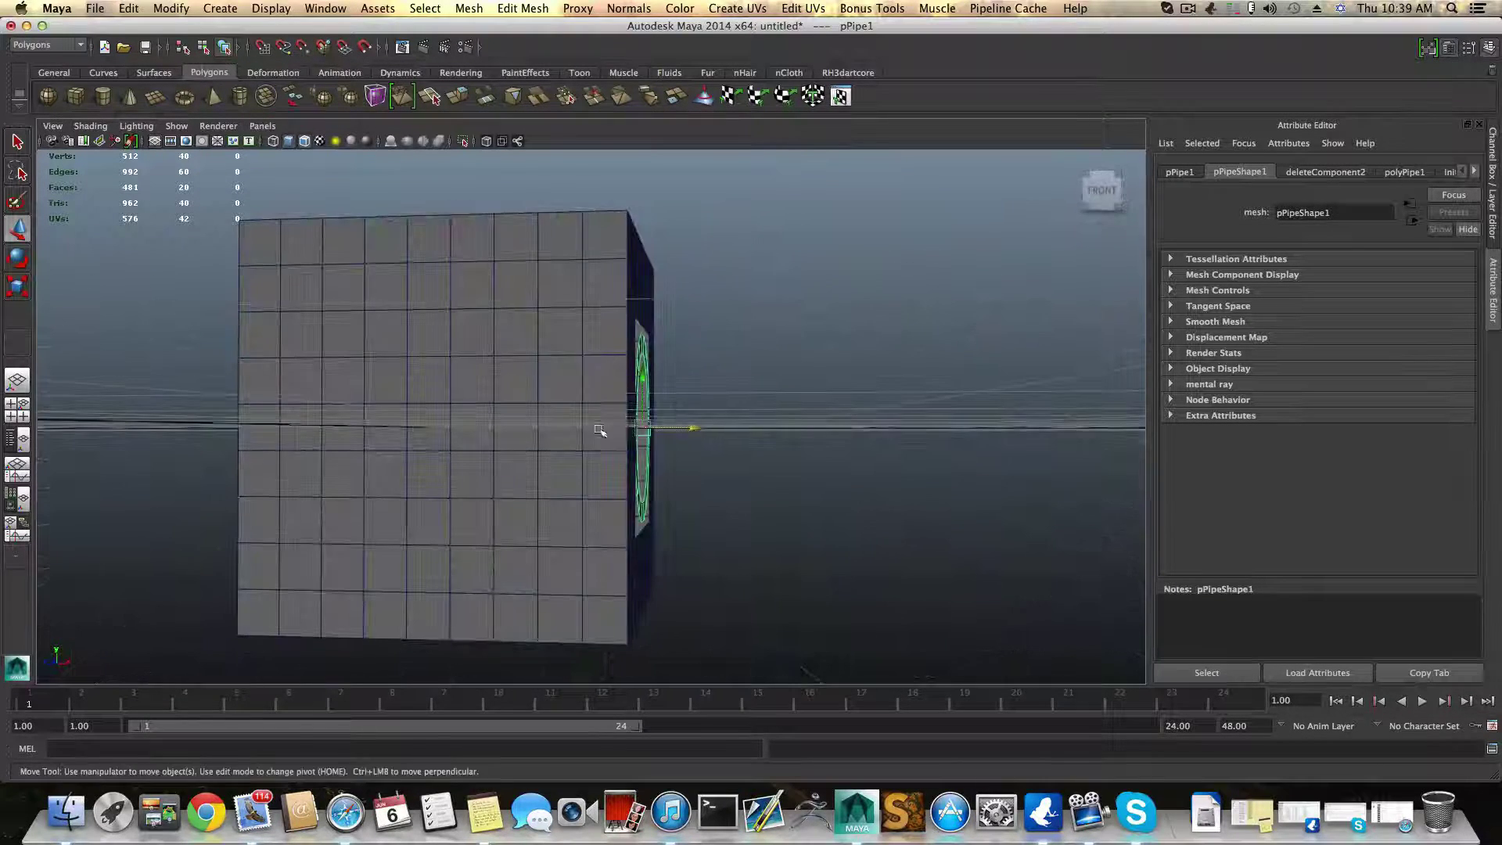
mouse_move(641, 377)
alt+mouse_down()
mouse_move(501, 368)
mouse_move(362, 446)
mouse_move(643, 386)
alt+mouse_up()
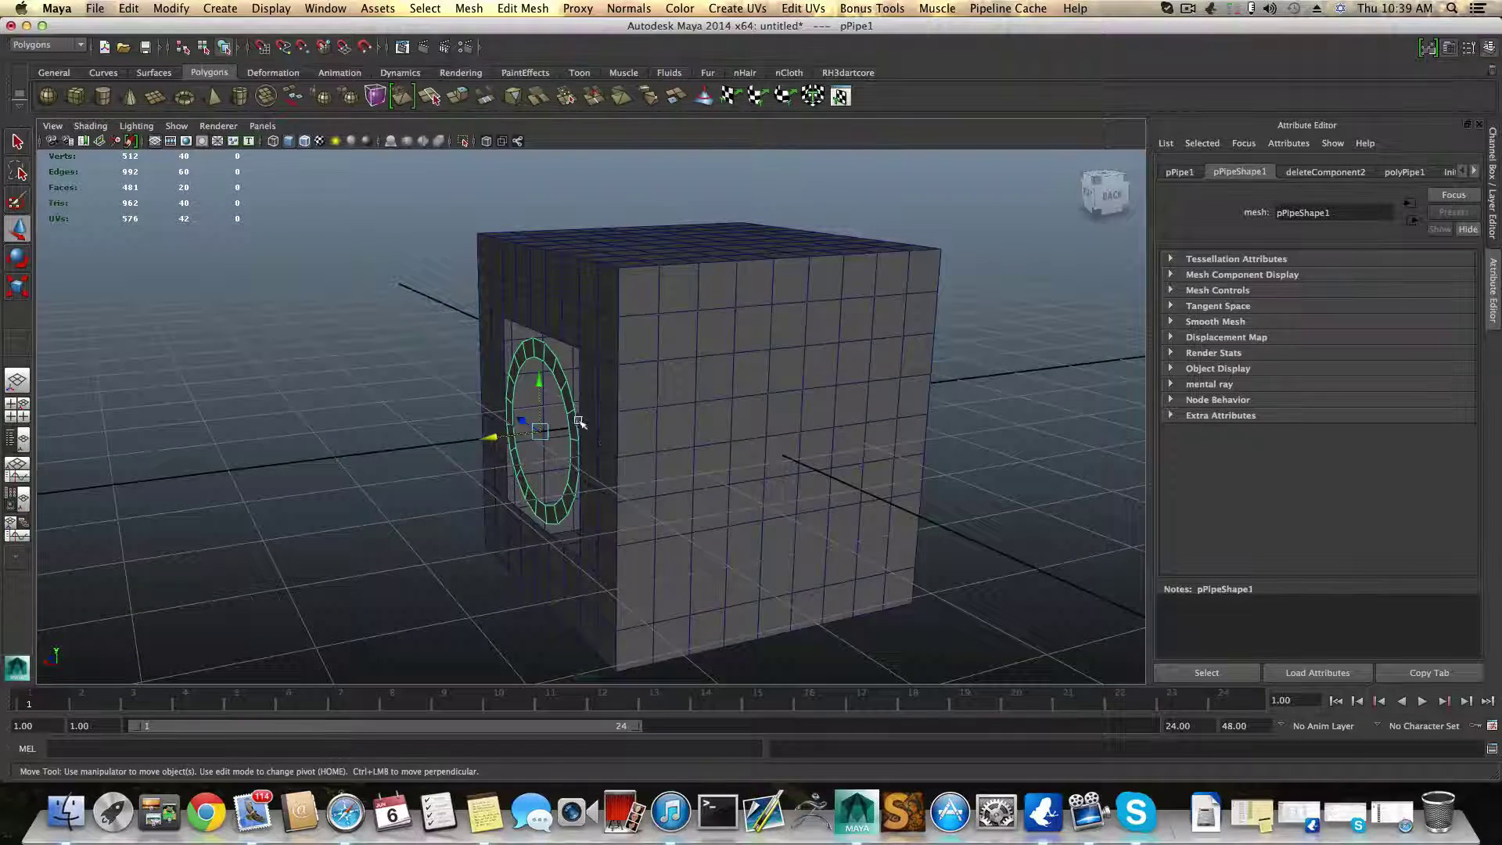
alt+drag(579, 423, 671, 396)
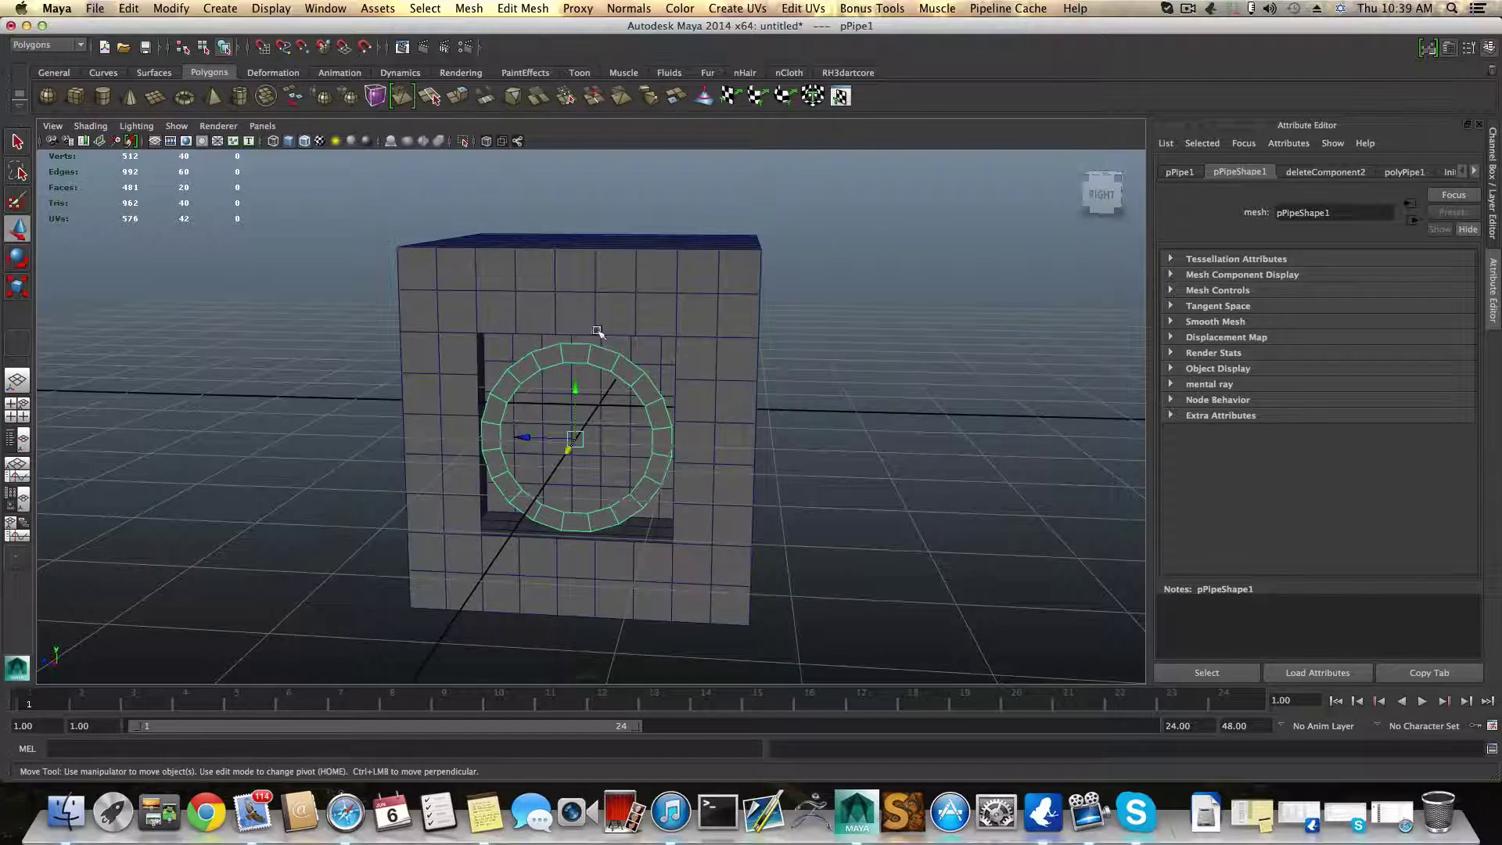
alt+drag(552, 382, 710, 469)
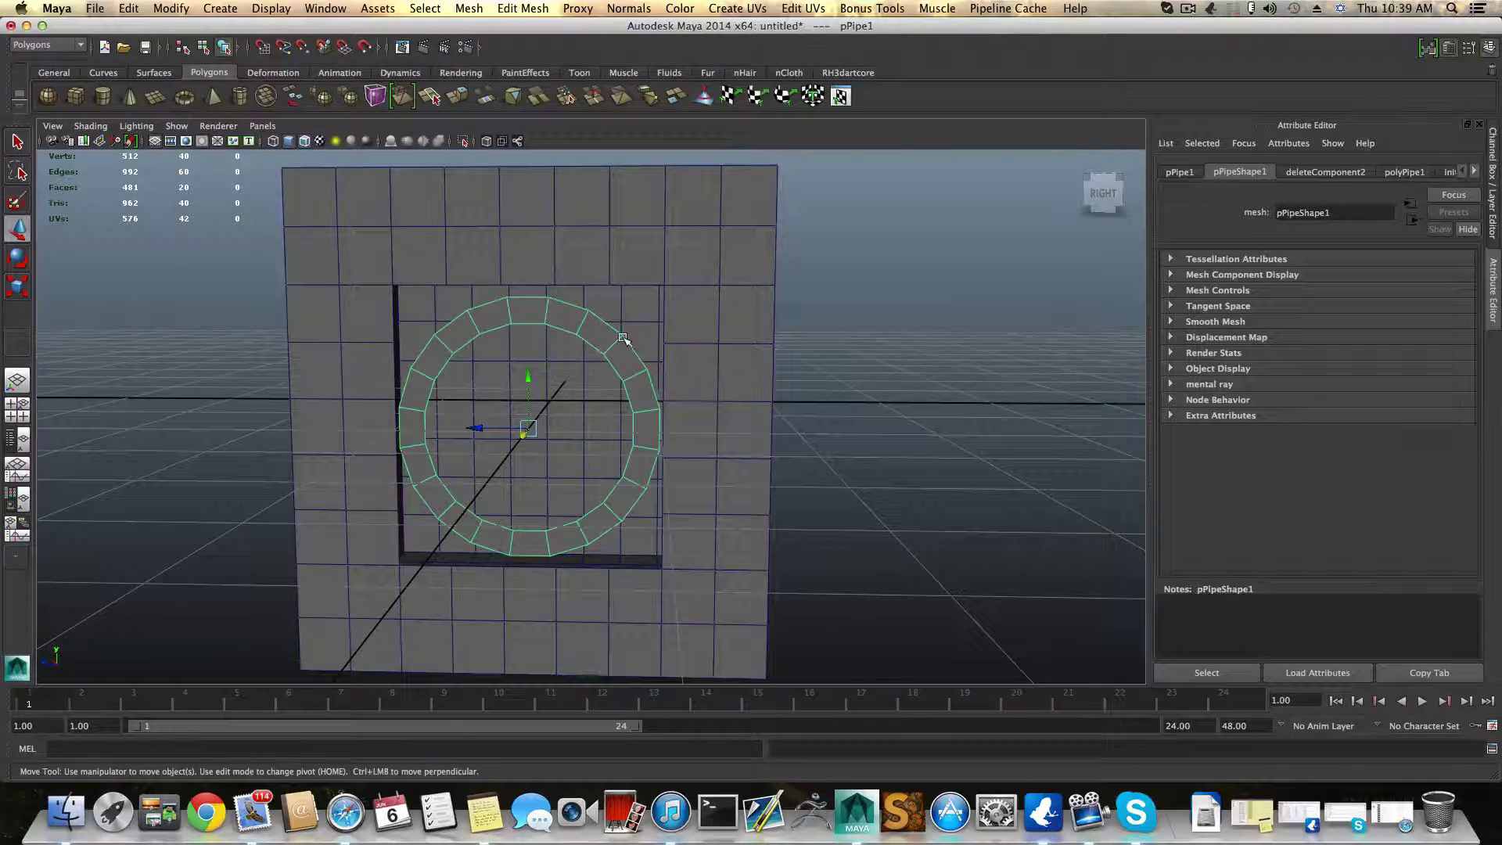
Step: Duplicate the ring with Ctrl+D, move the copy away from the cube, then select the cube
alt+drag(622, 354, 587, 359)
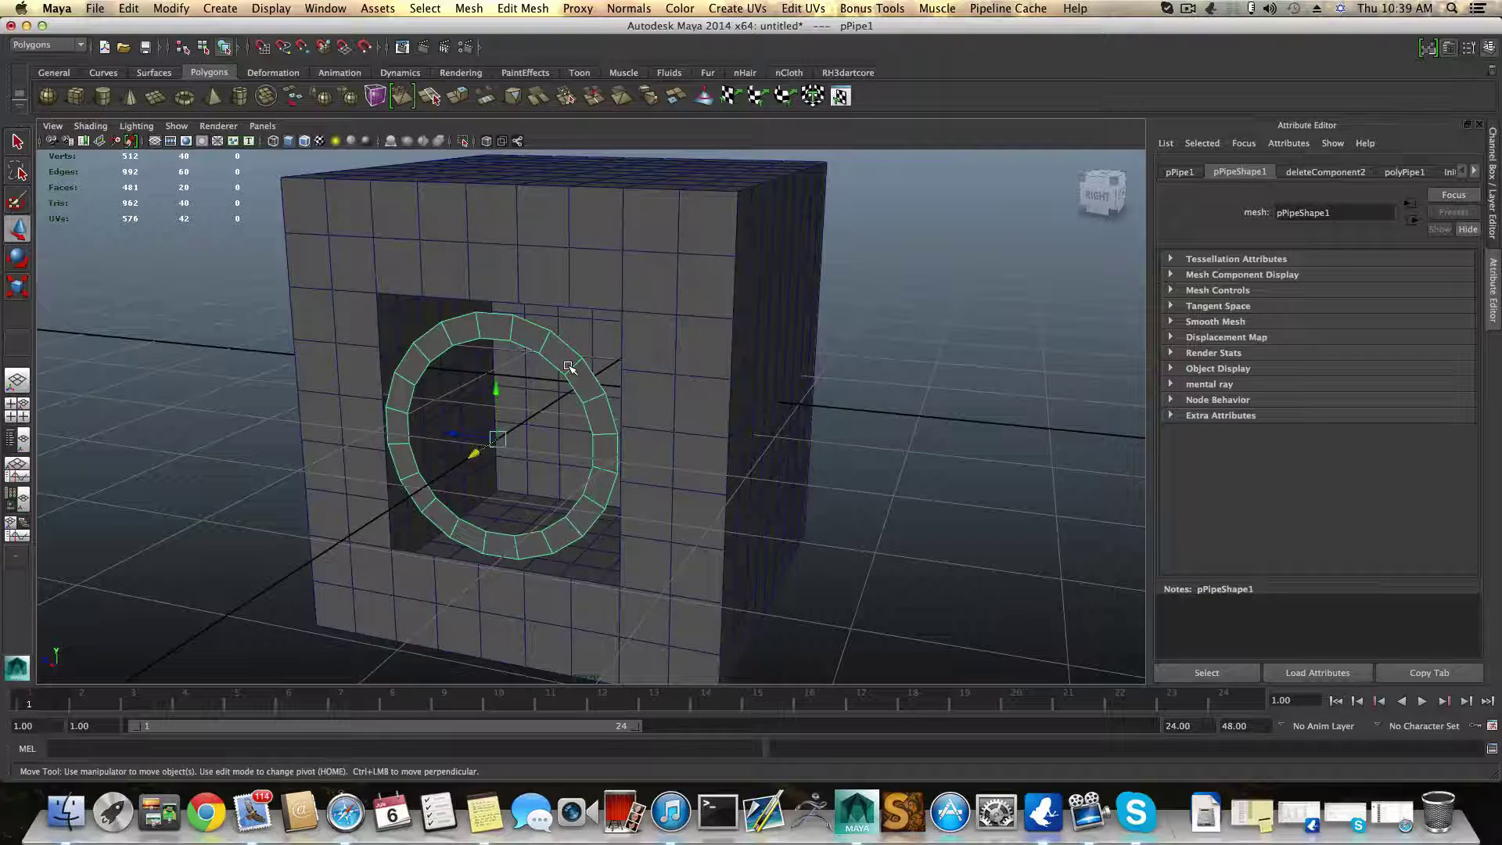
key(ctrl+d)
drag(476, 454, 244, 554)
scroll(197, 547, down, 3)
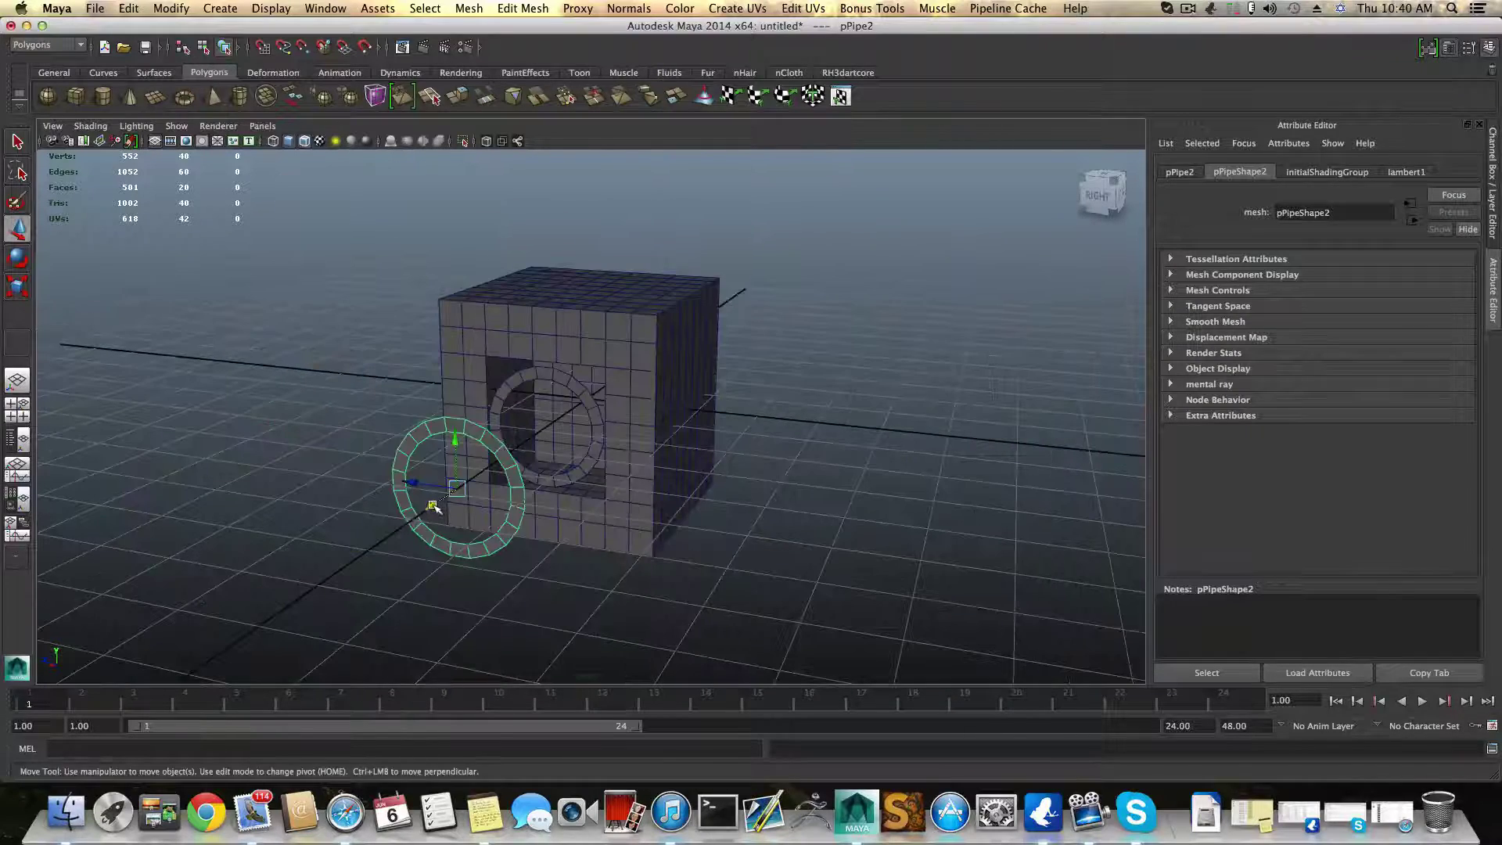
drag(434, 507, 648, 363)
click(647, 332)
Step: Combine the pipe ring and holed cube into polySurface1 and switch to the Merge Vertex Tool
click(597, 305)
alt+drag(596, 305, 669, 338)
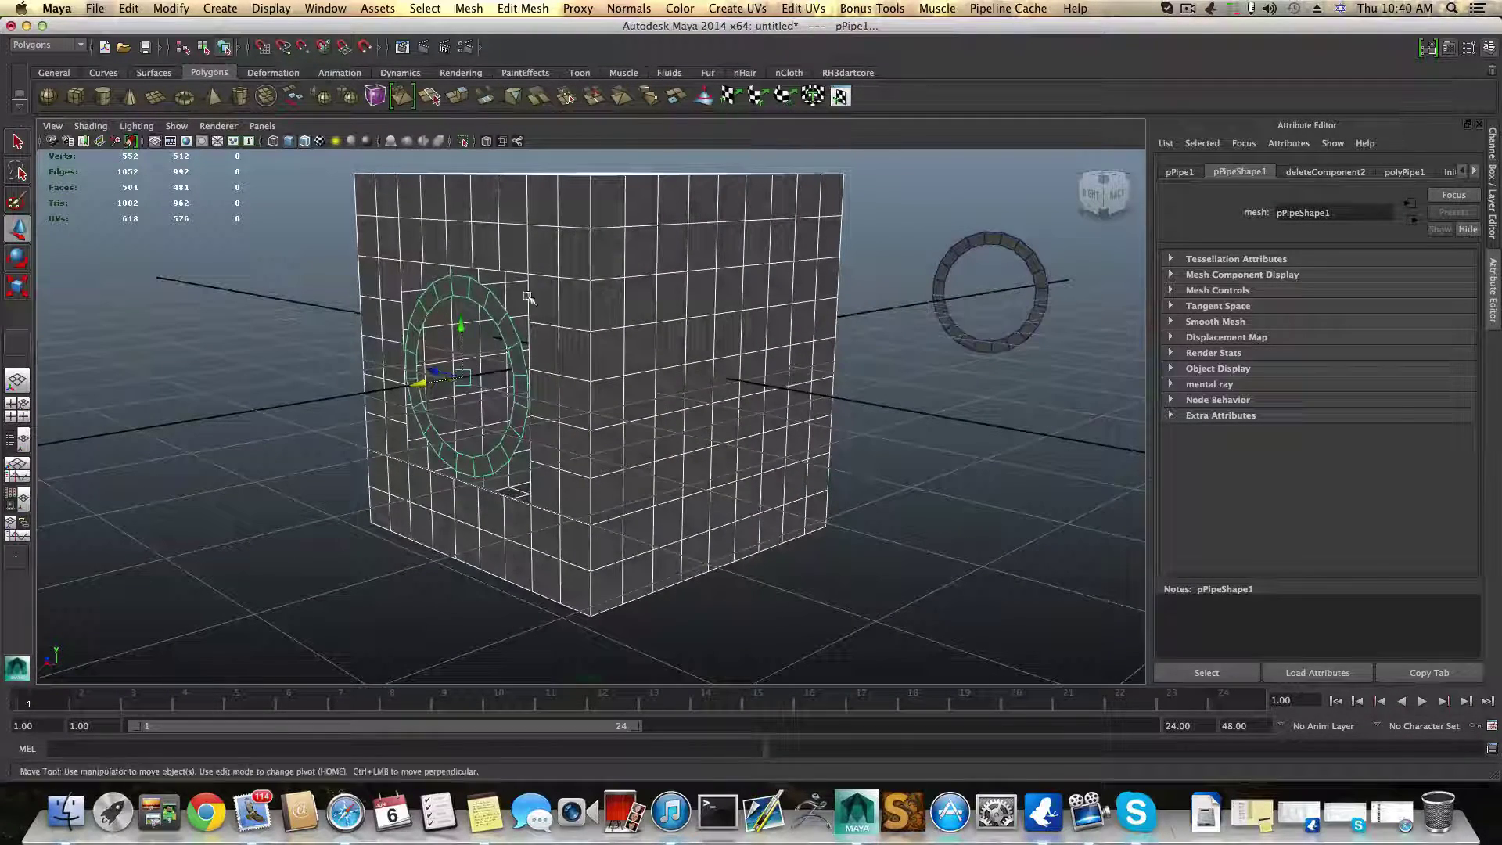
click(467, 9)
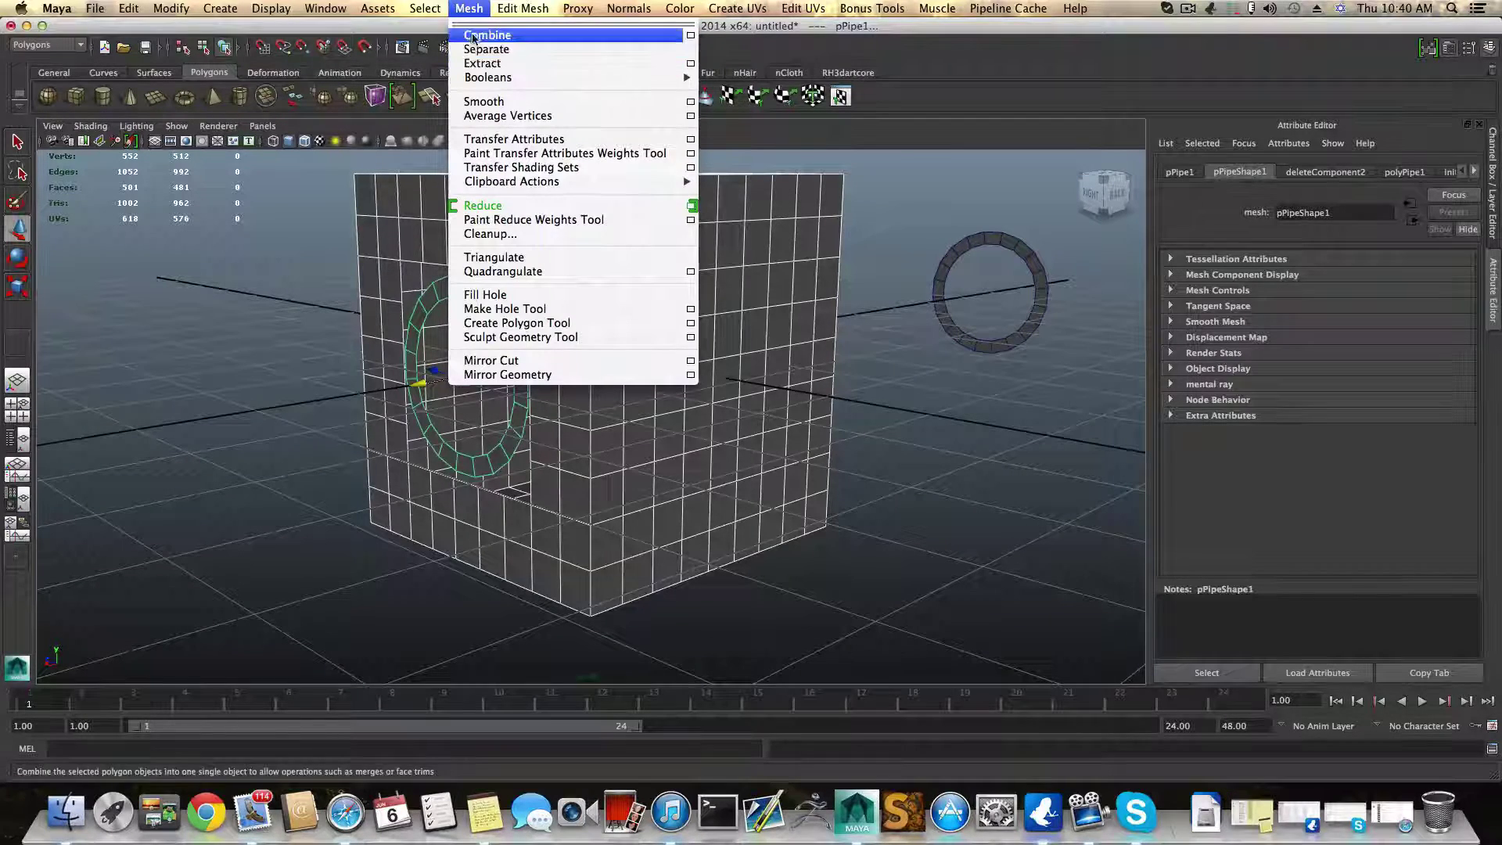
click(472, 36)
alt+drag(576, 339, 666, 335)
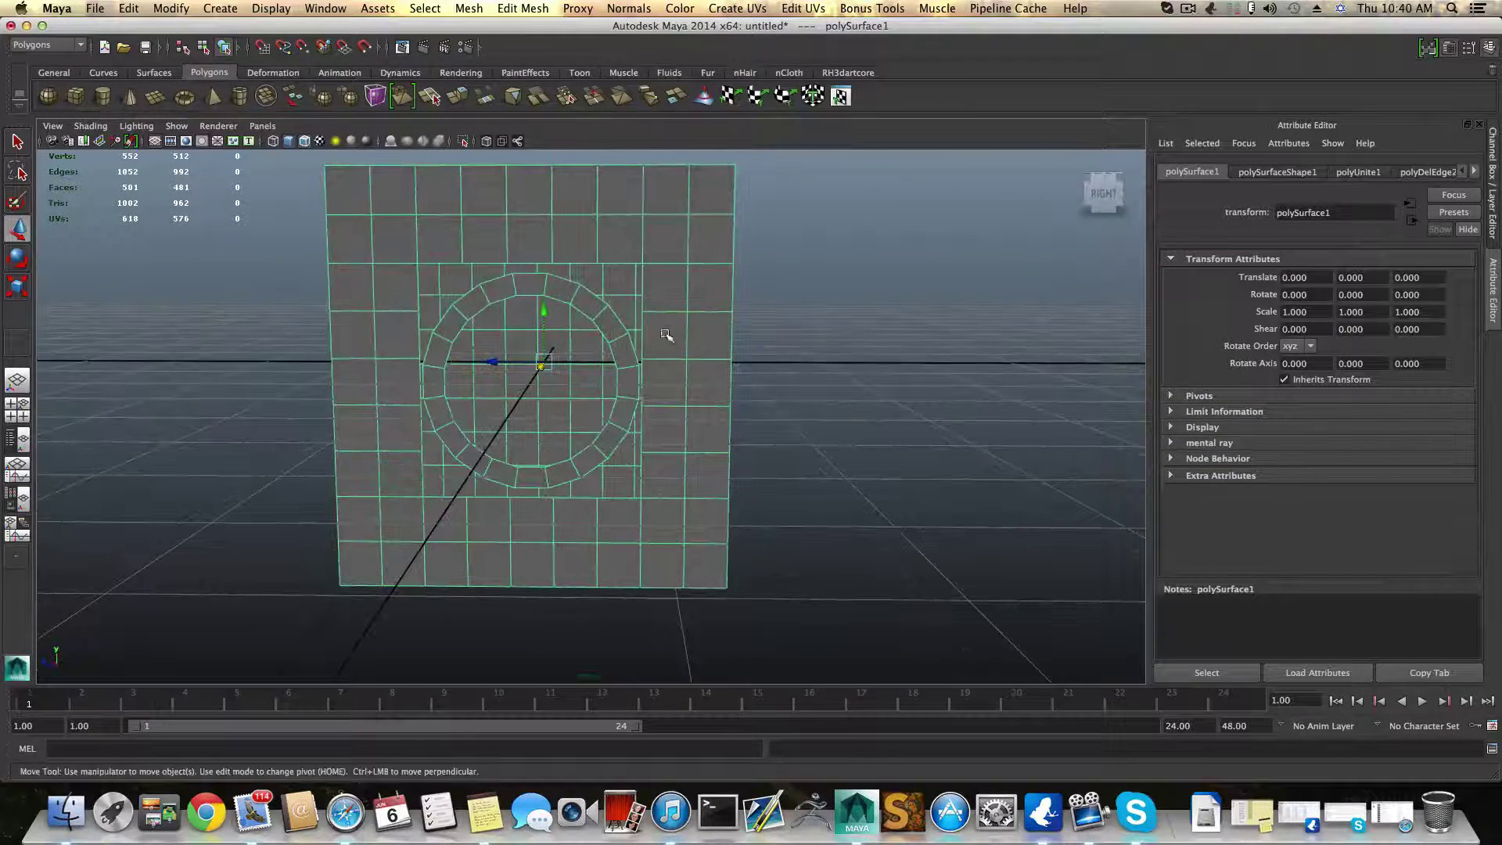
click(533, 11)
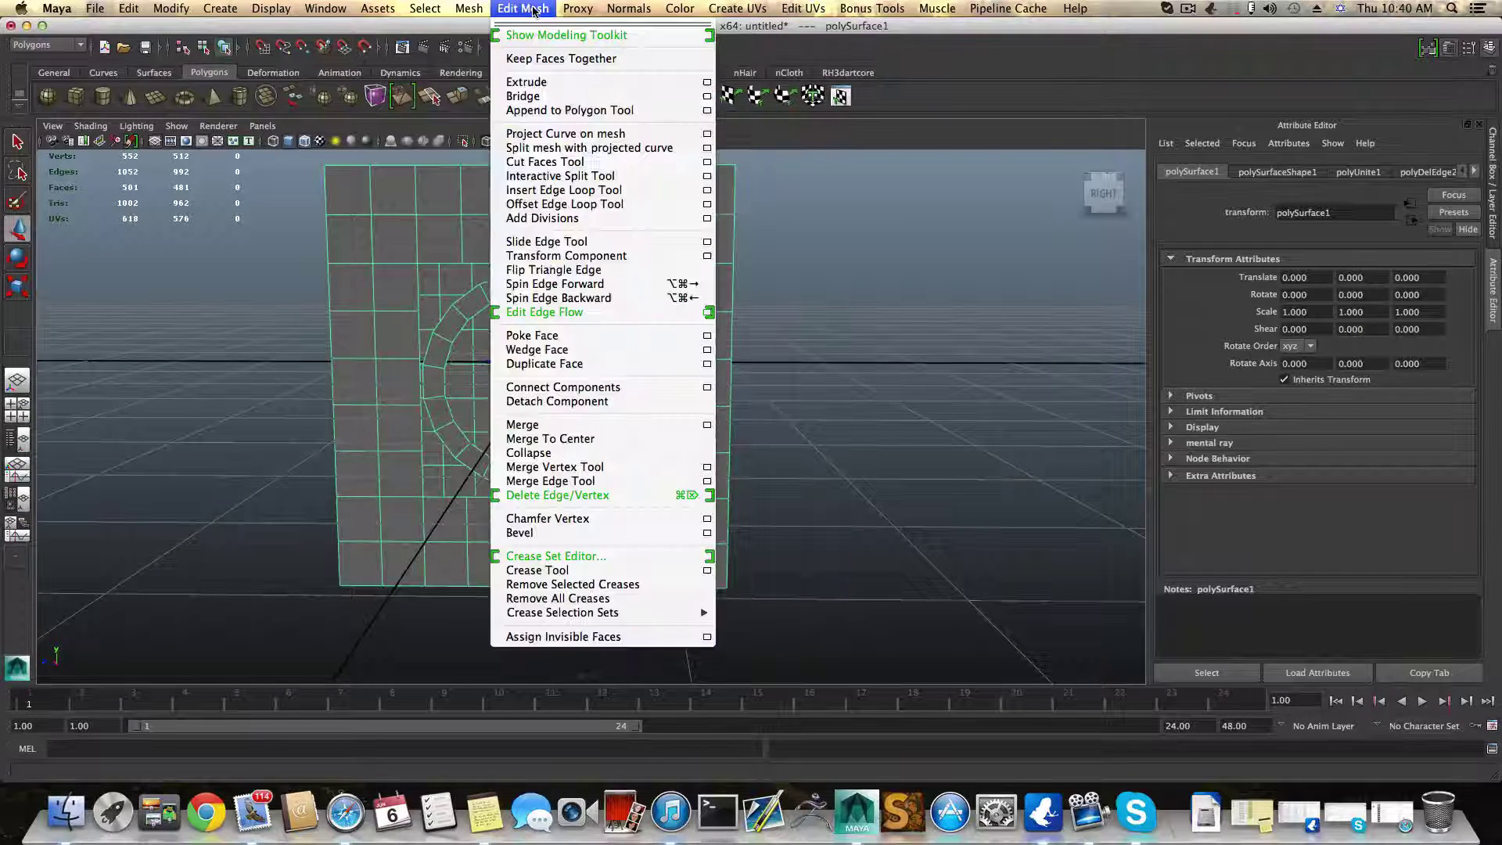
click(708, 467)
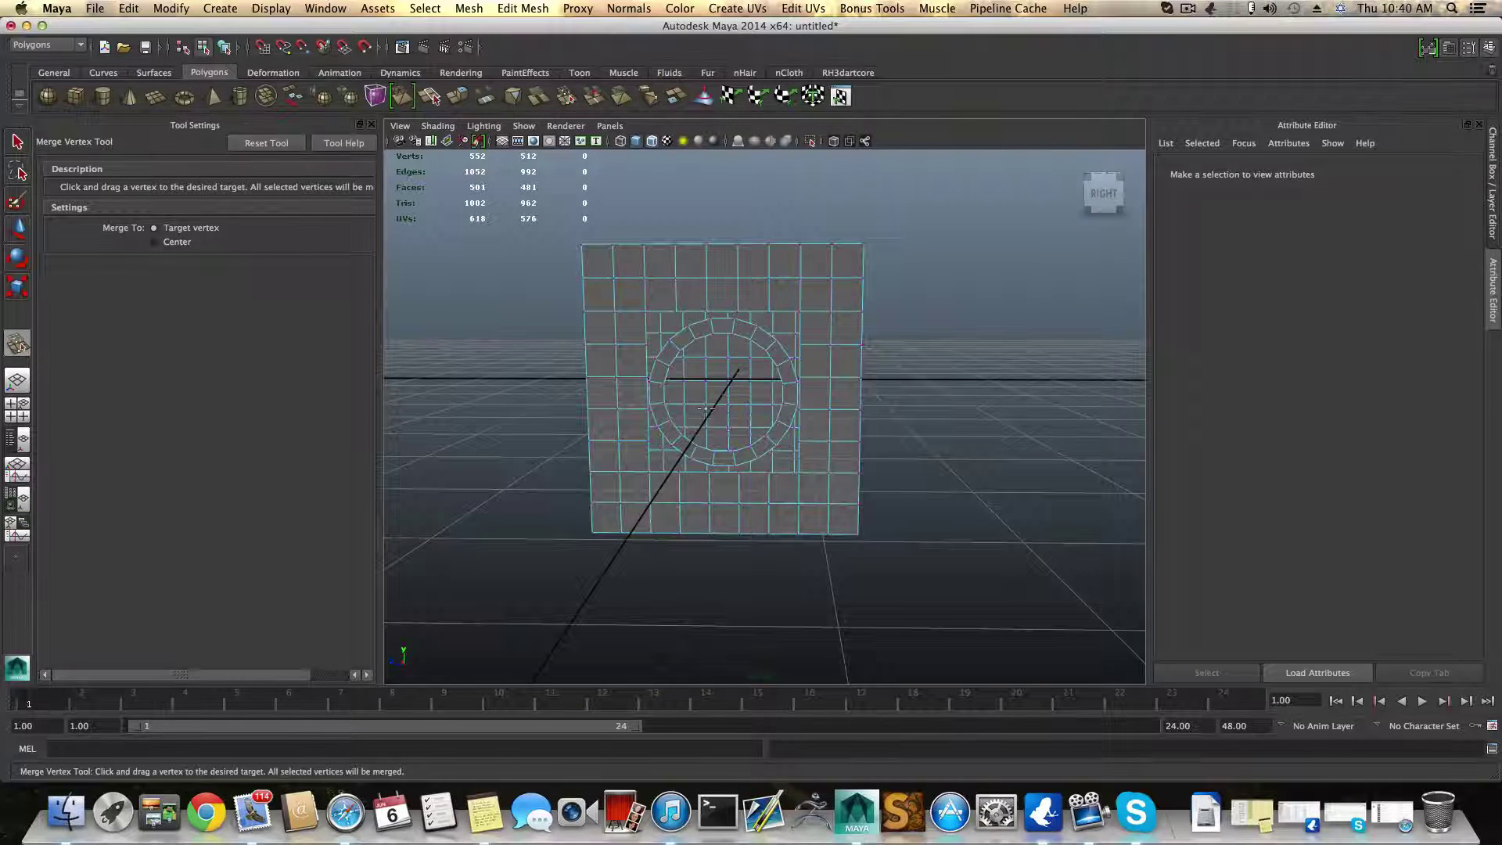
Step: Weld the grid vertices along the hole's top and left onto the ring's outer vertices, undoing a bad merge
alt+drag(743, 313, 831, 427)
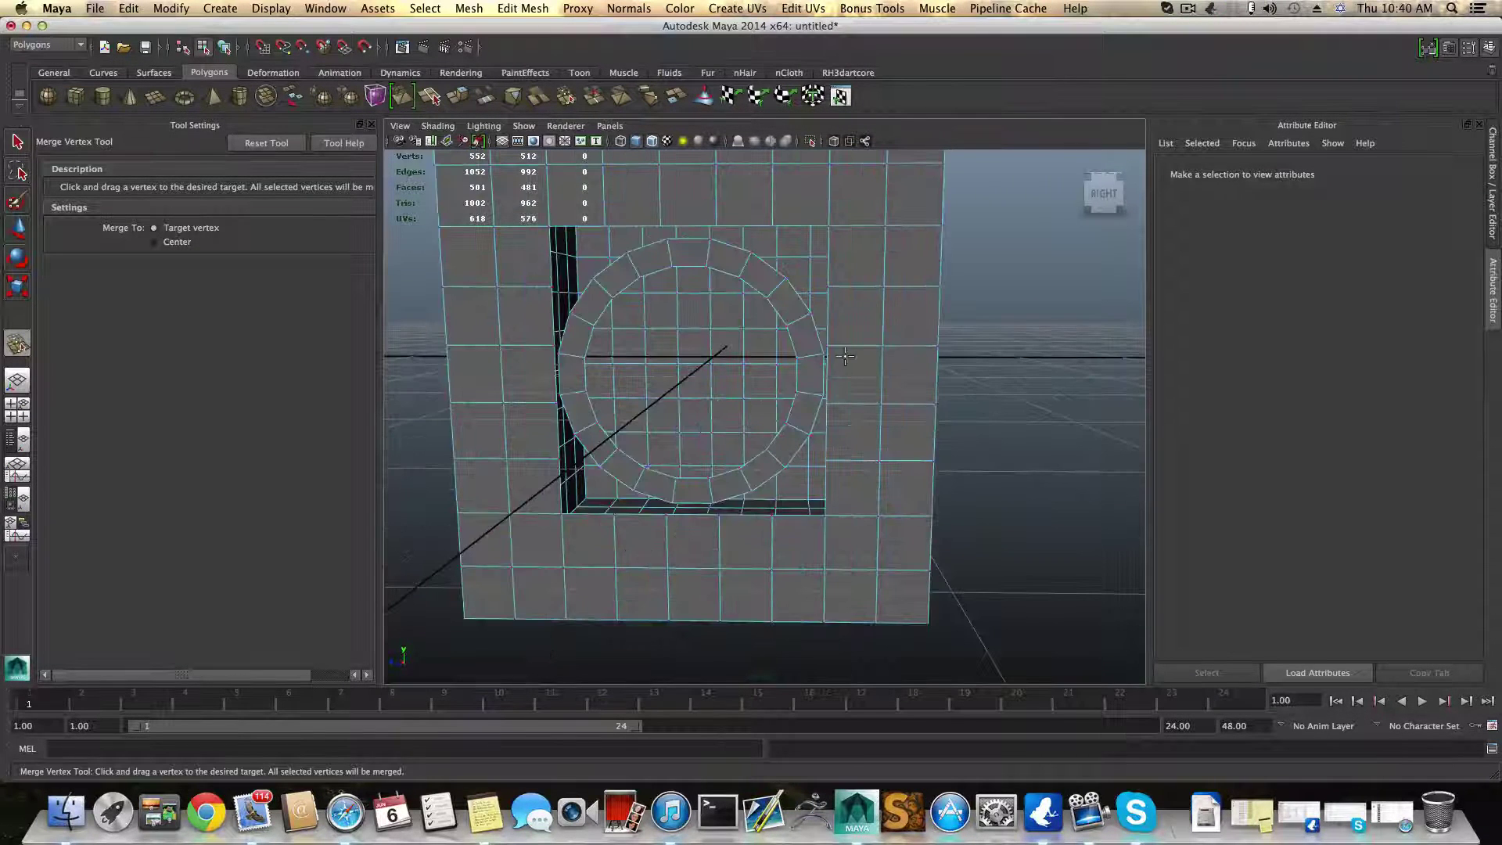
alt+drag(845, 357, 770, 325)
alt+drag(542, 312, 753, 266)
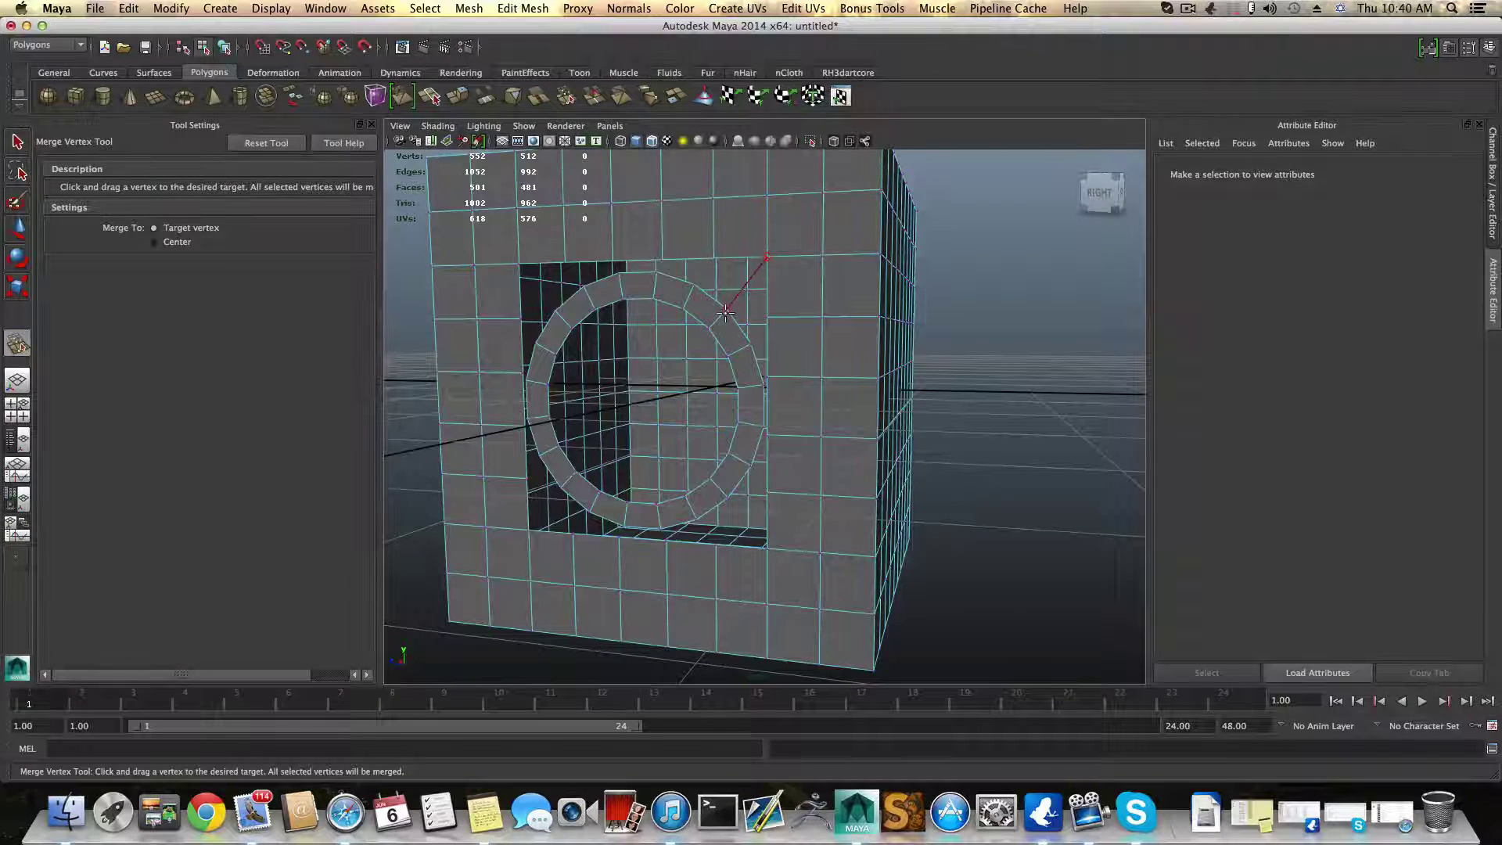
drag(726, 311, 726, 310)
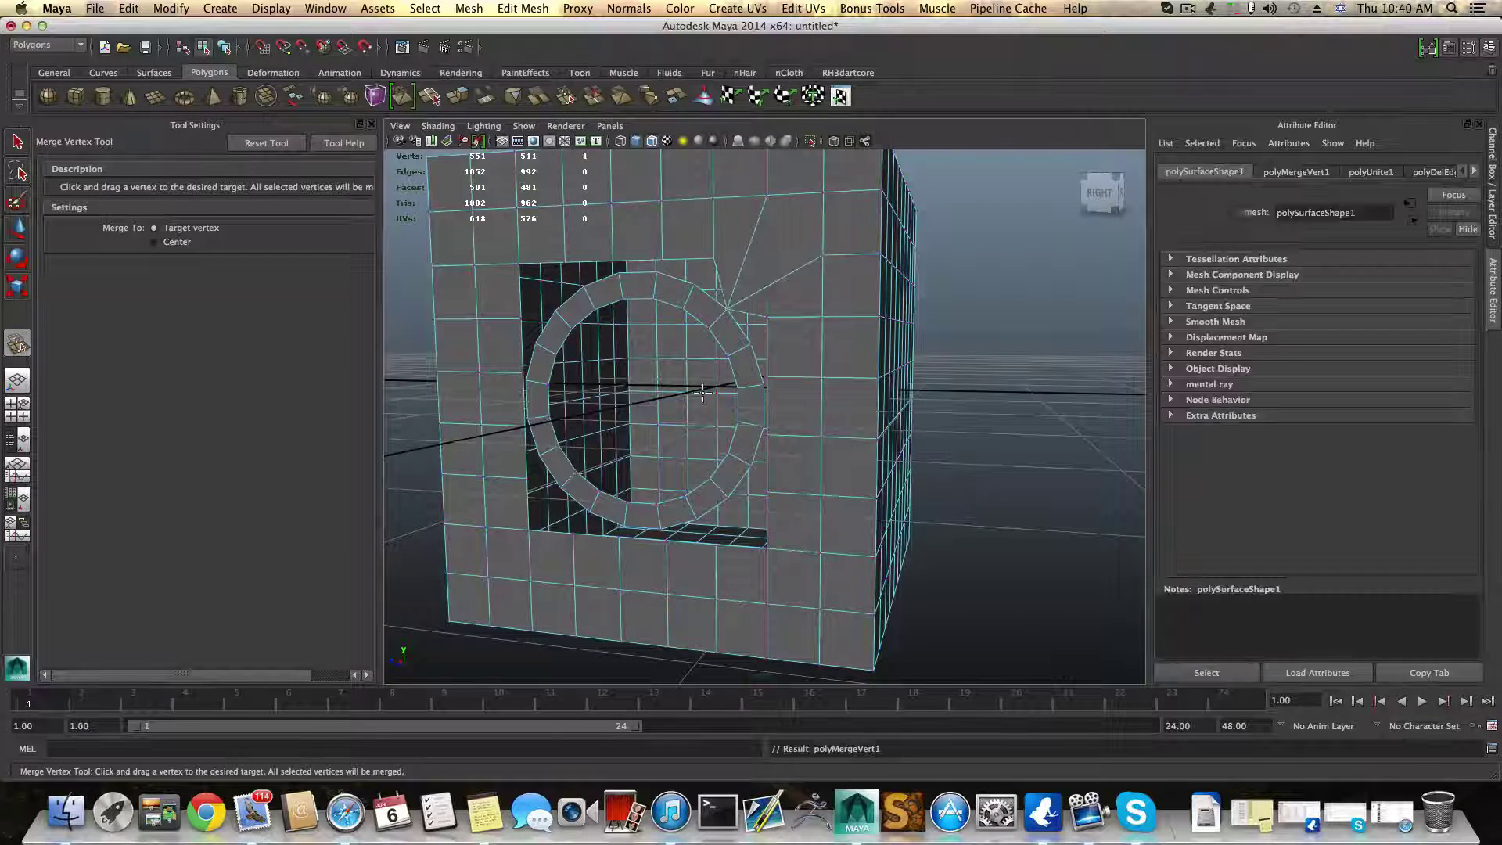
click(711, 258)
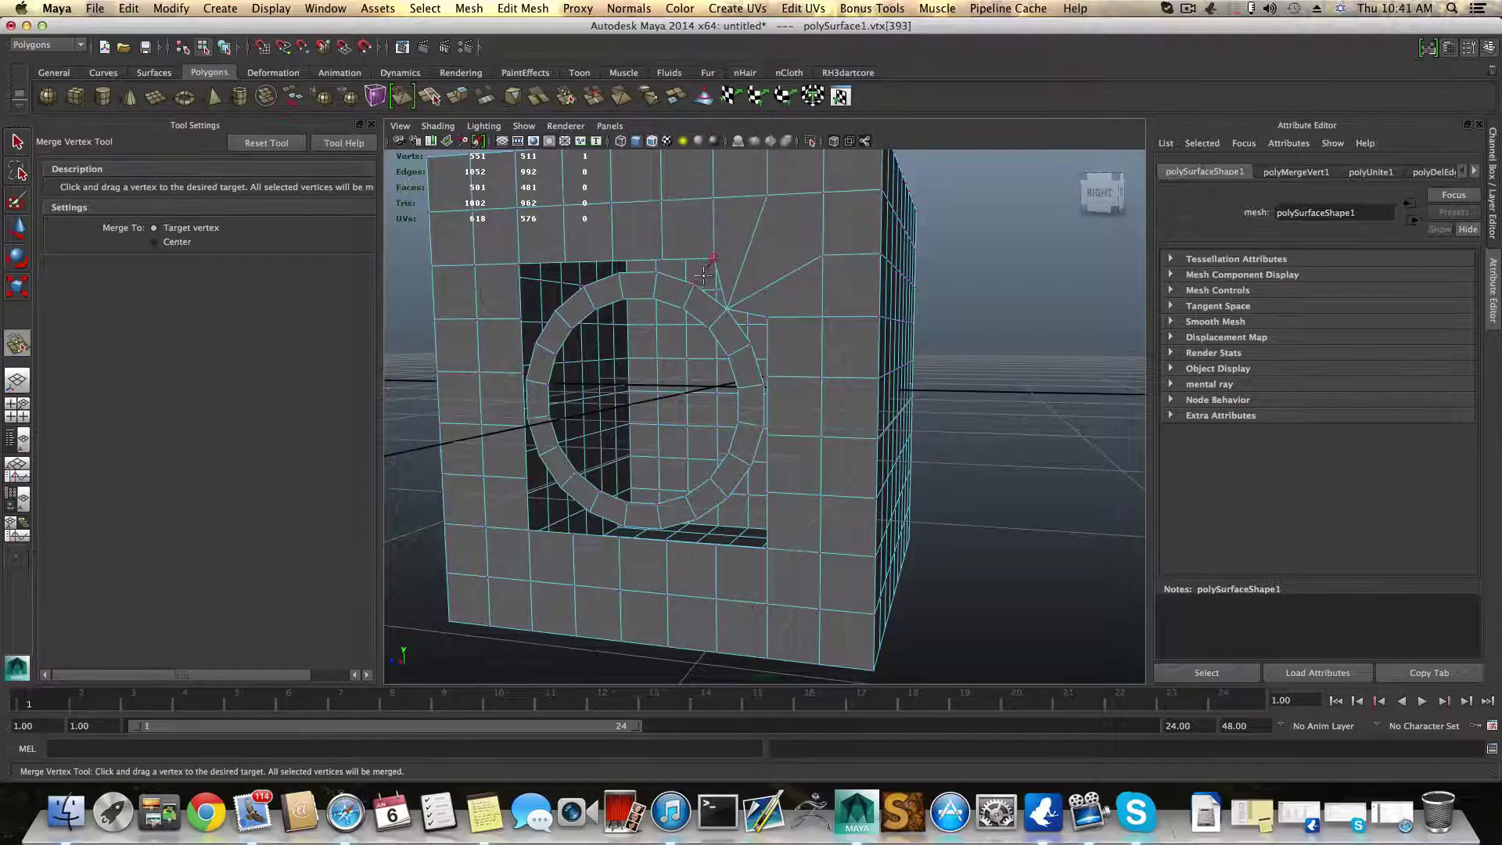
mouse_move(704, 276)
mouse_down()
mouse_move(655, 319)
mouse_move(704, 282)
mouse_move(655, 296)
mouse_move(531, 283)
mouse_move(574, 334)
mouse_move(555, 367)
mouse_up()
key(z)
alt+drag(534, 338, 596, 403)
key([)
Step: Weld the remaining lower-left and right vertices onto the ring, undoing faulty merges, reaching 532 vertices
drag(604, 462, 621, 454)
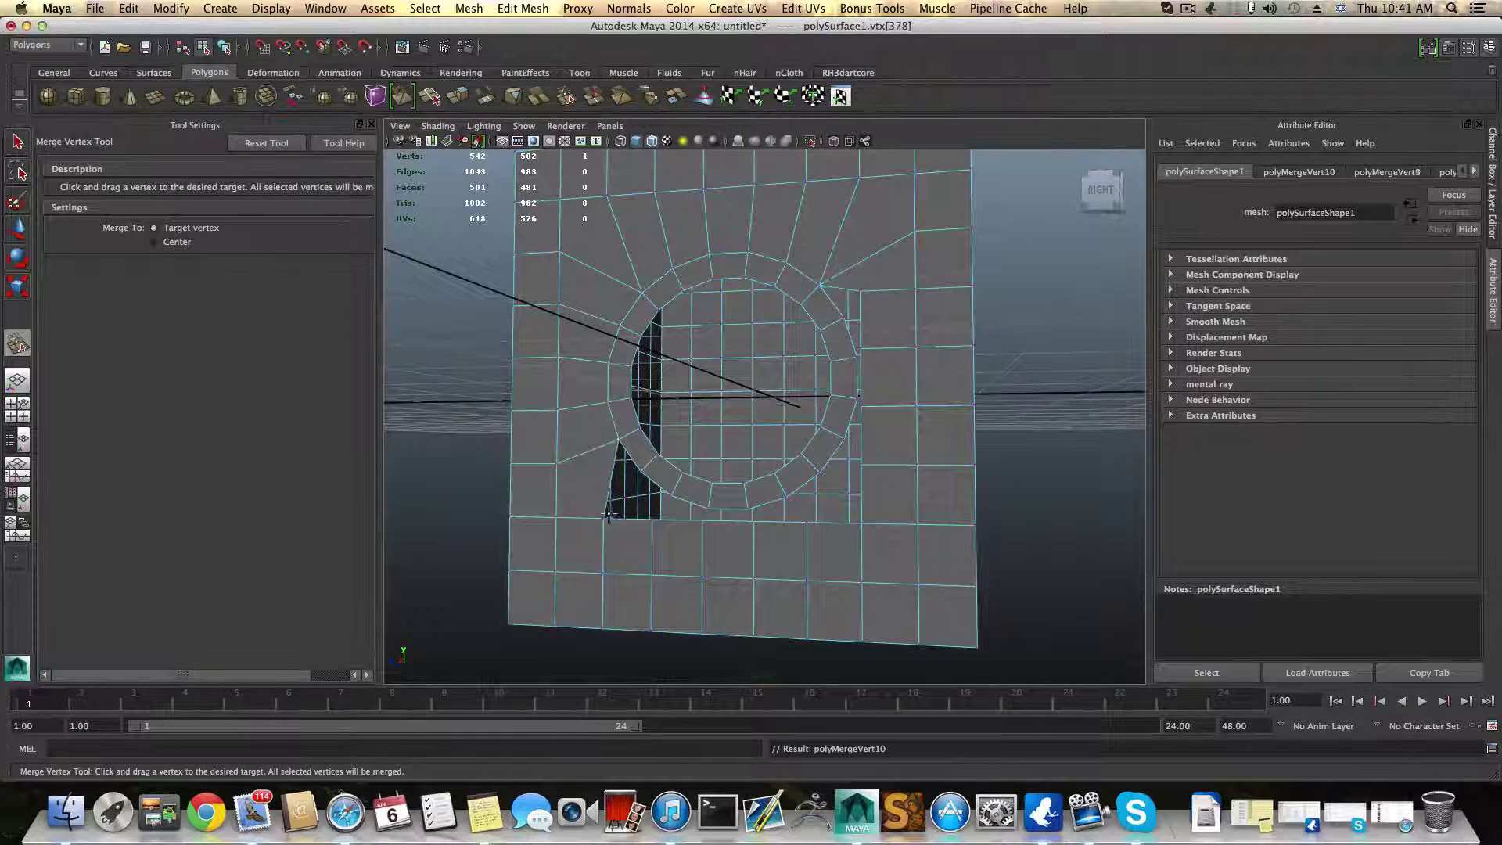
drag(607, 516, 860, 347)
drag(861, 291, 845, 320)
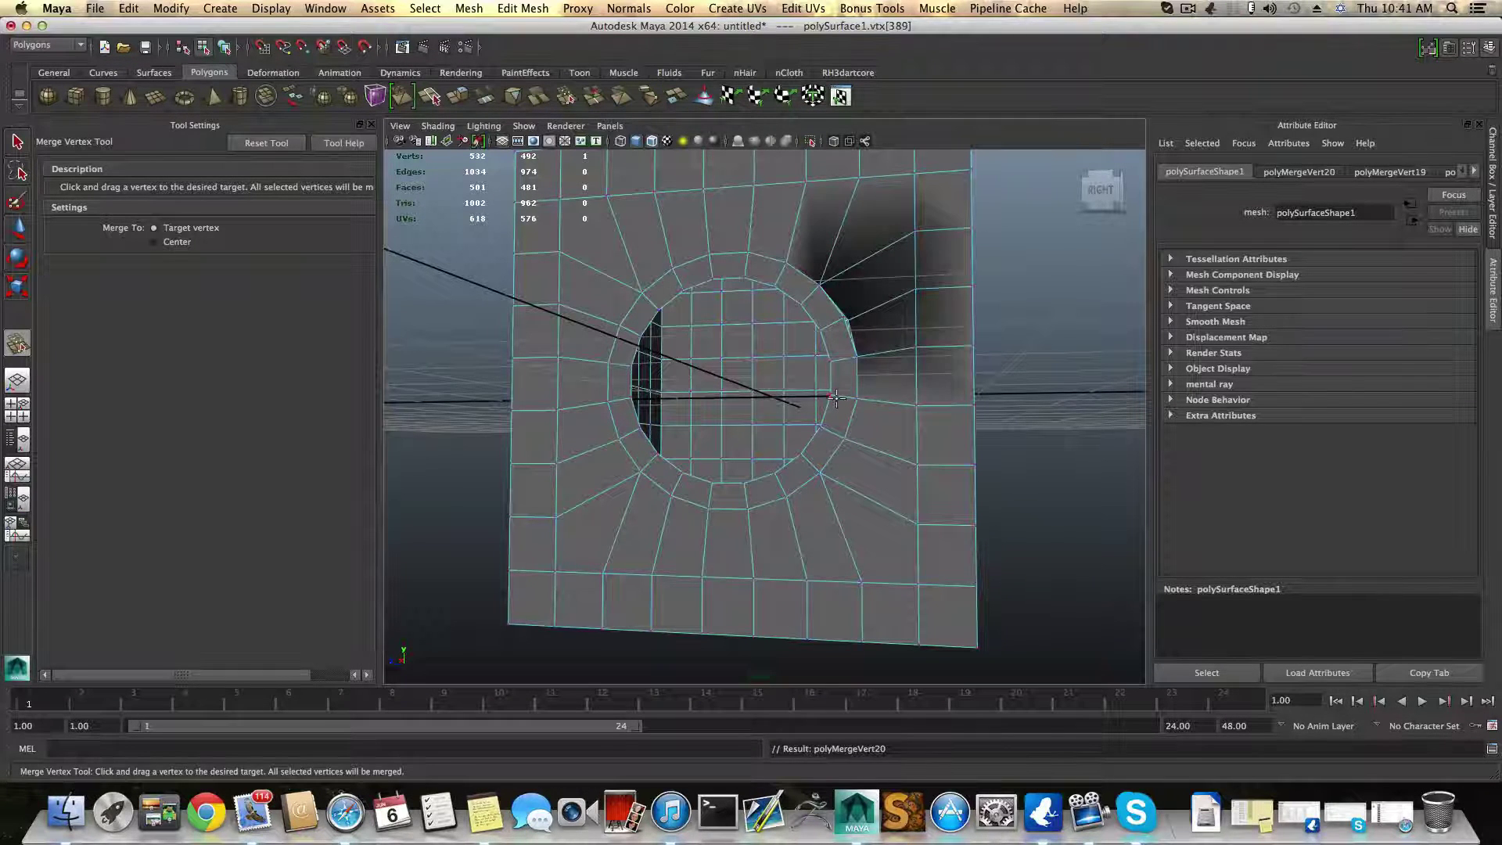
key(z)
mouse_move(836, 399)
alt+mouse_down()
mouse_move(800, 323)
mouse_move(798, 391)
alt+mouse_up()
key(z)
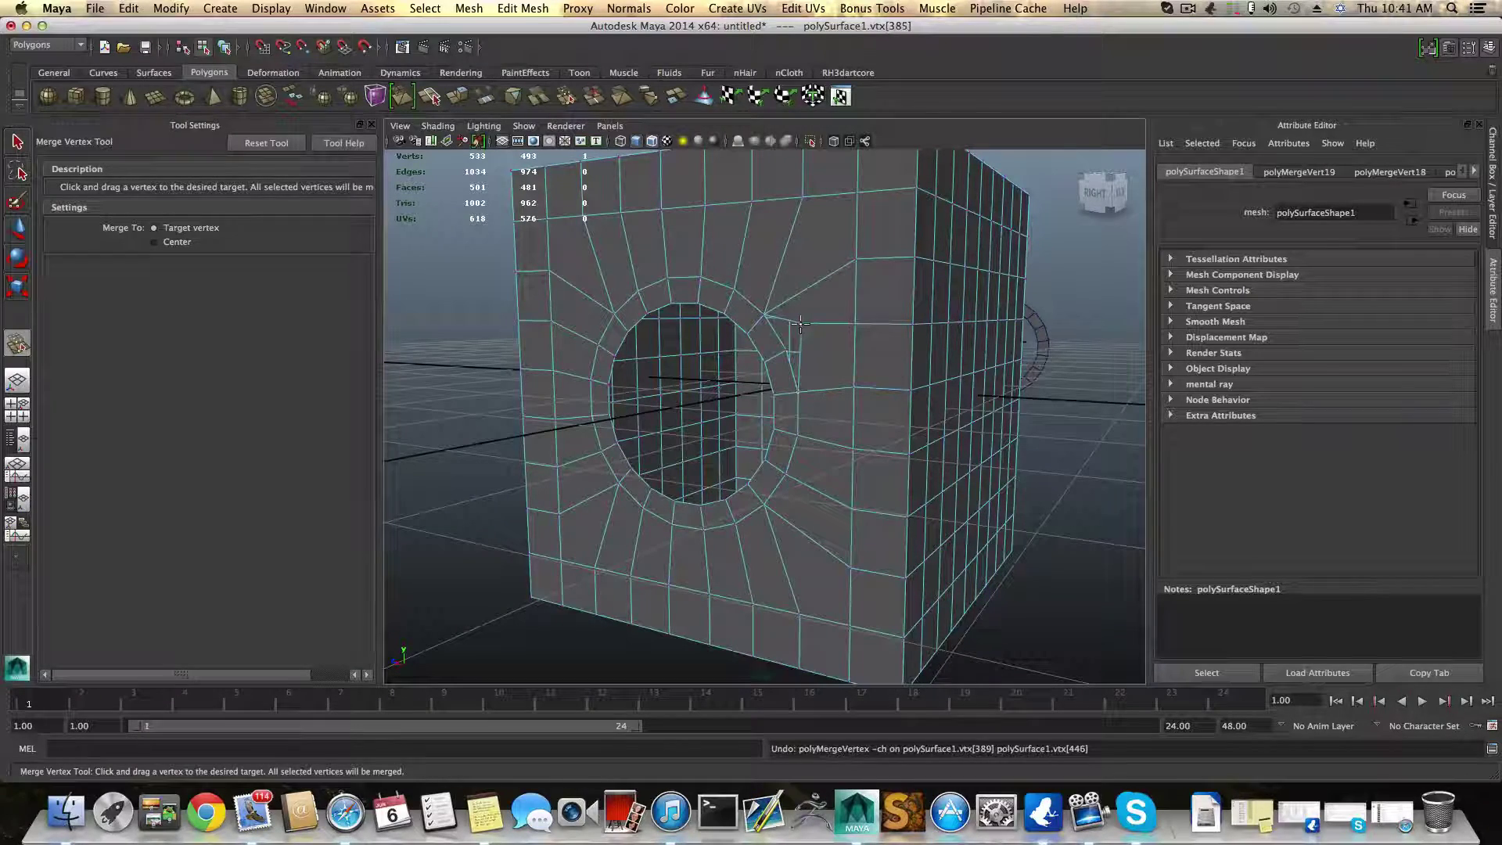
drag(800, 323, 899, 360)
scroll(899, 360, down, 8)
alt+drag(782, 470, 769, 422)
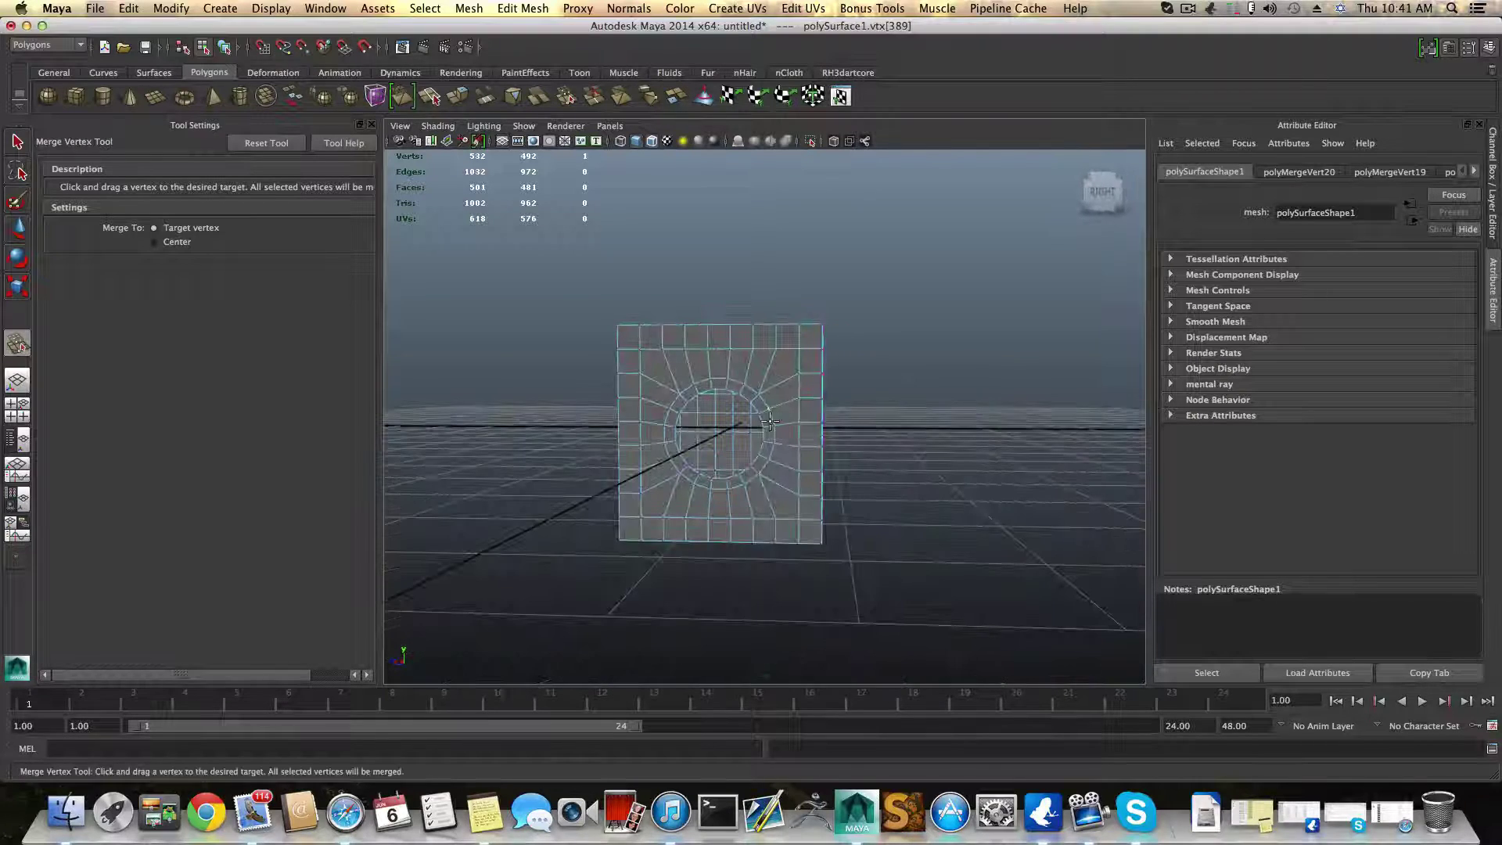
Step: Select polySurface1 in object mode and turn on its smooth mesh preview (3)
key(F8)
scroll(778, 423, up, 3)
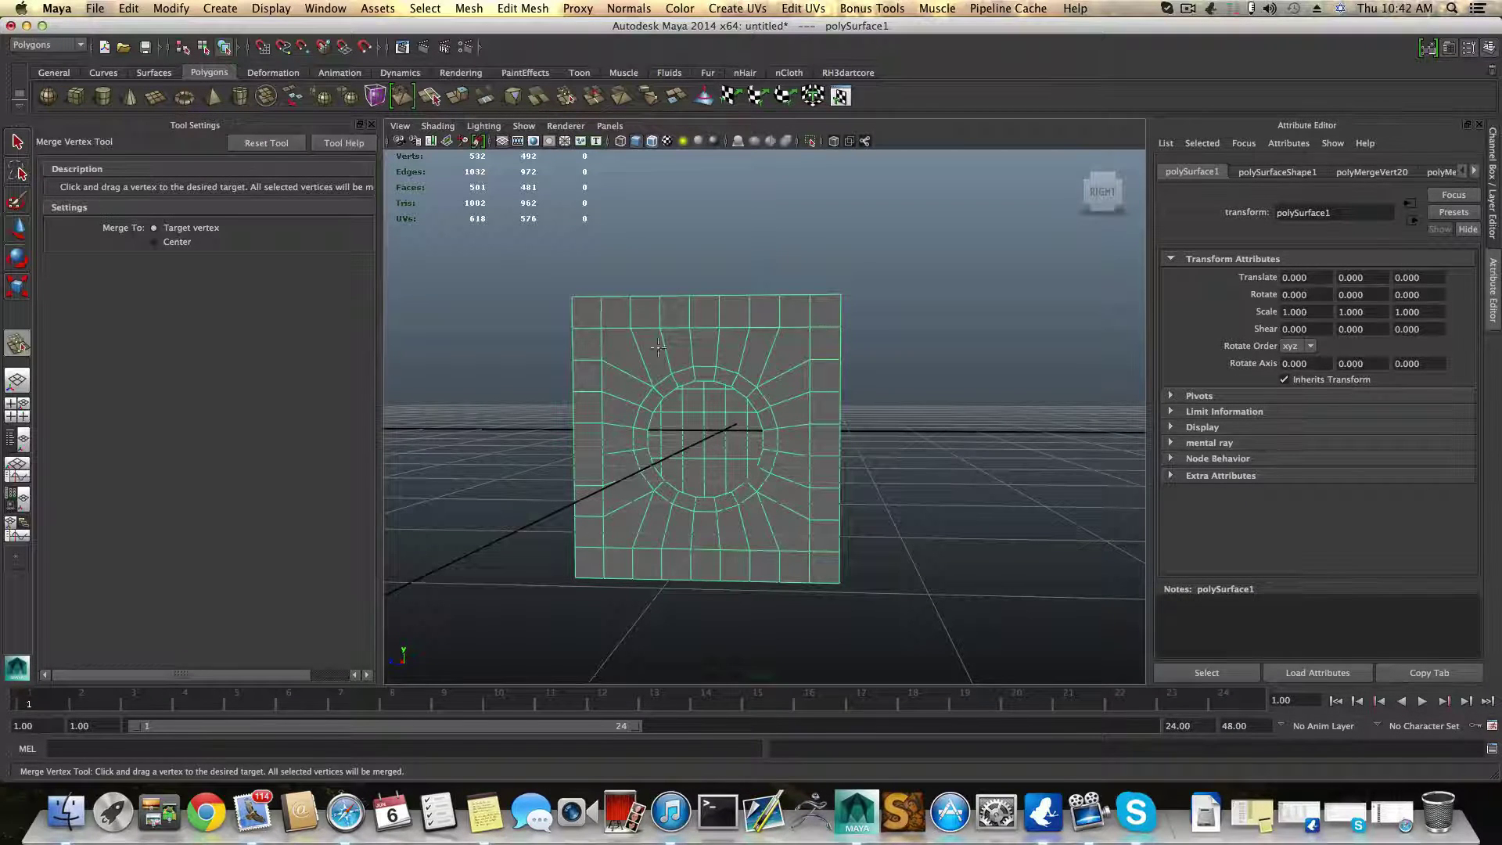
alt+drag(680, 360, 704, 231)
alt+drag(797, 403, 788, 378)
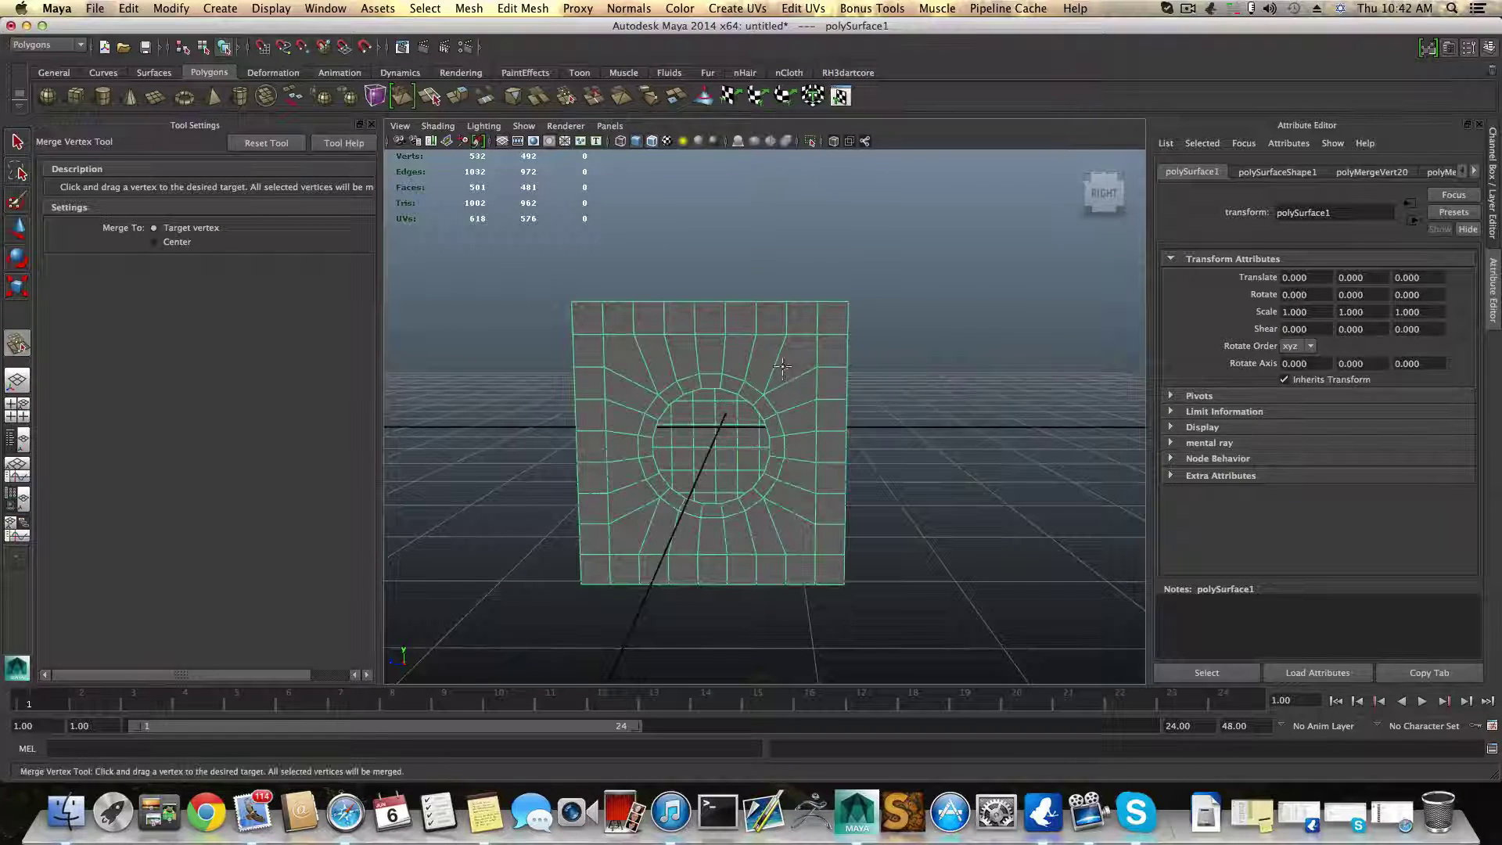
click(733, 459)
key(3)
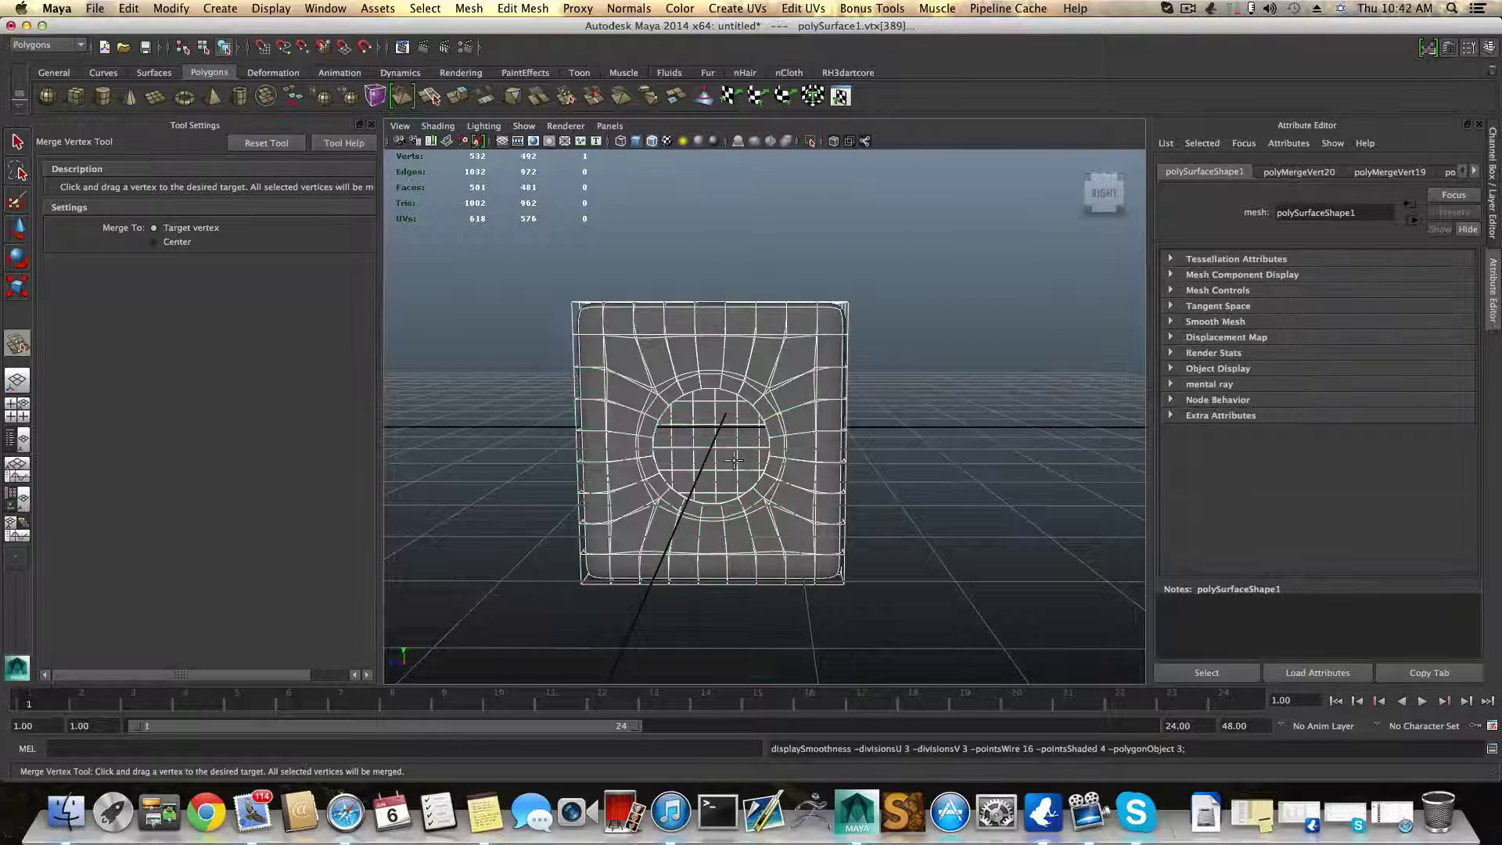
key(q)
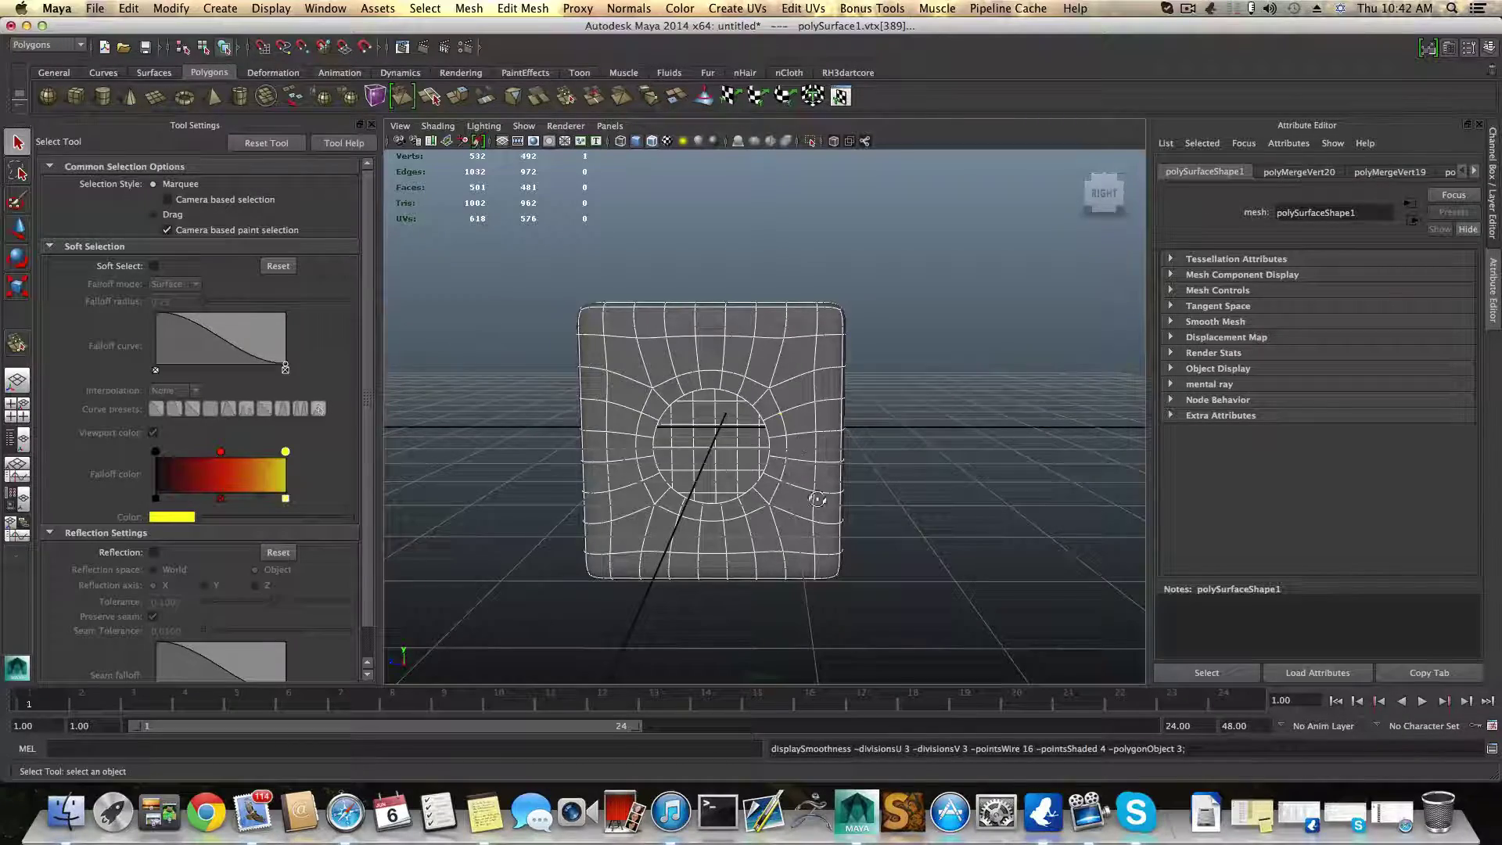
Step: Orbit around the smoothed body to confirm the round door opening holds its shape
alt+drag(808, 500, 711, 512)
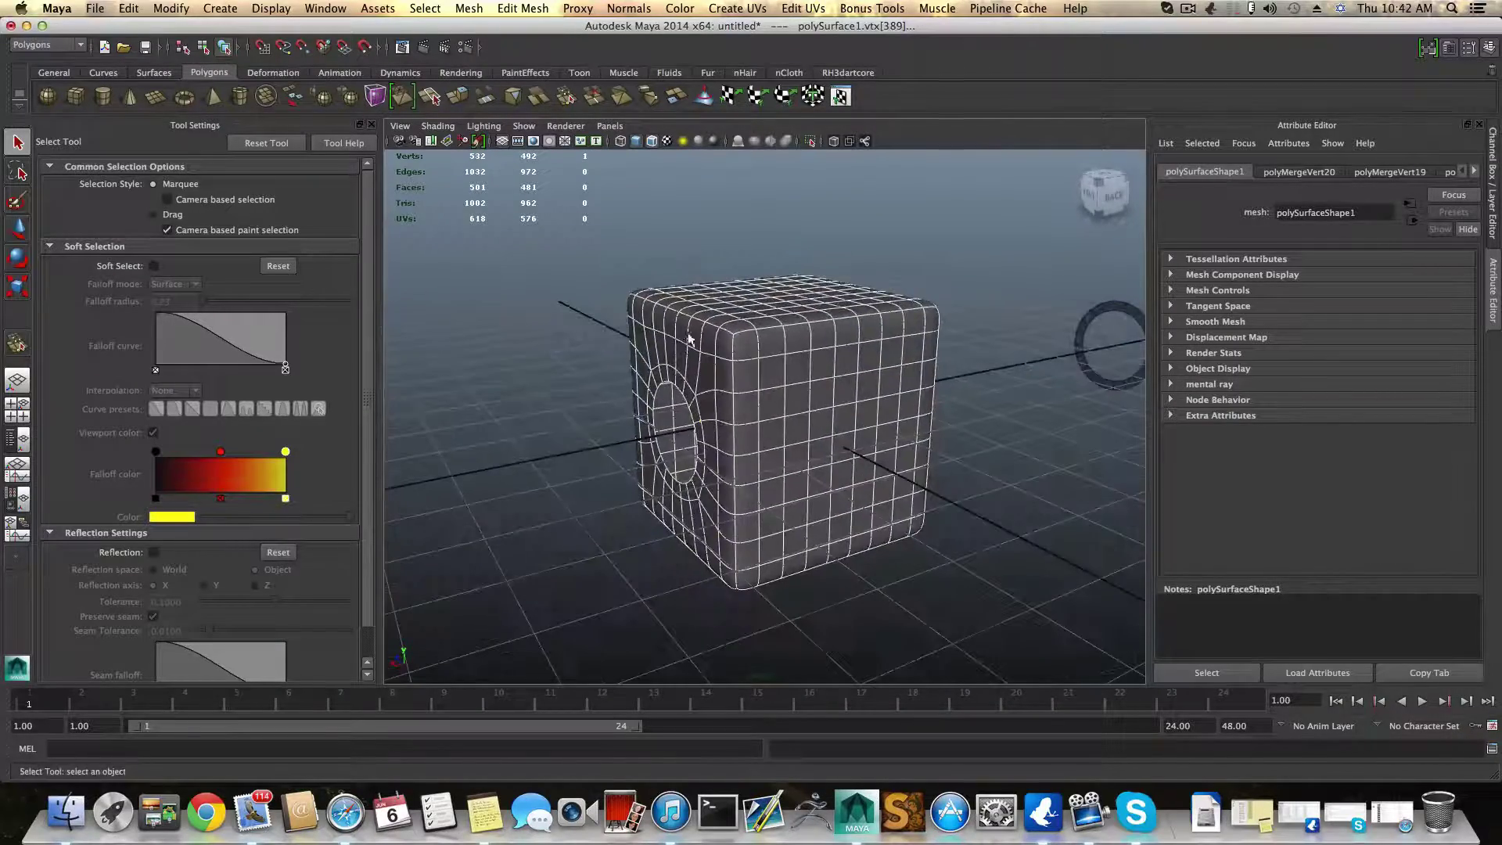
alt+drag(710, 356, 765, 416)
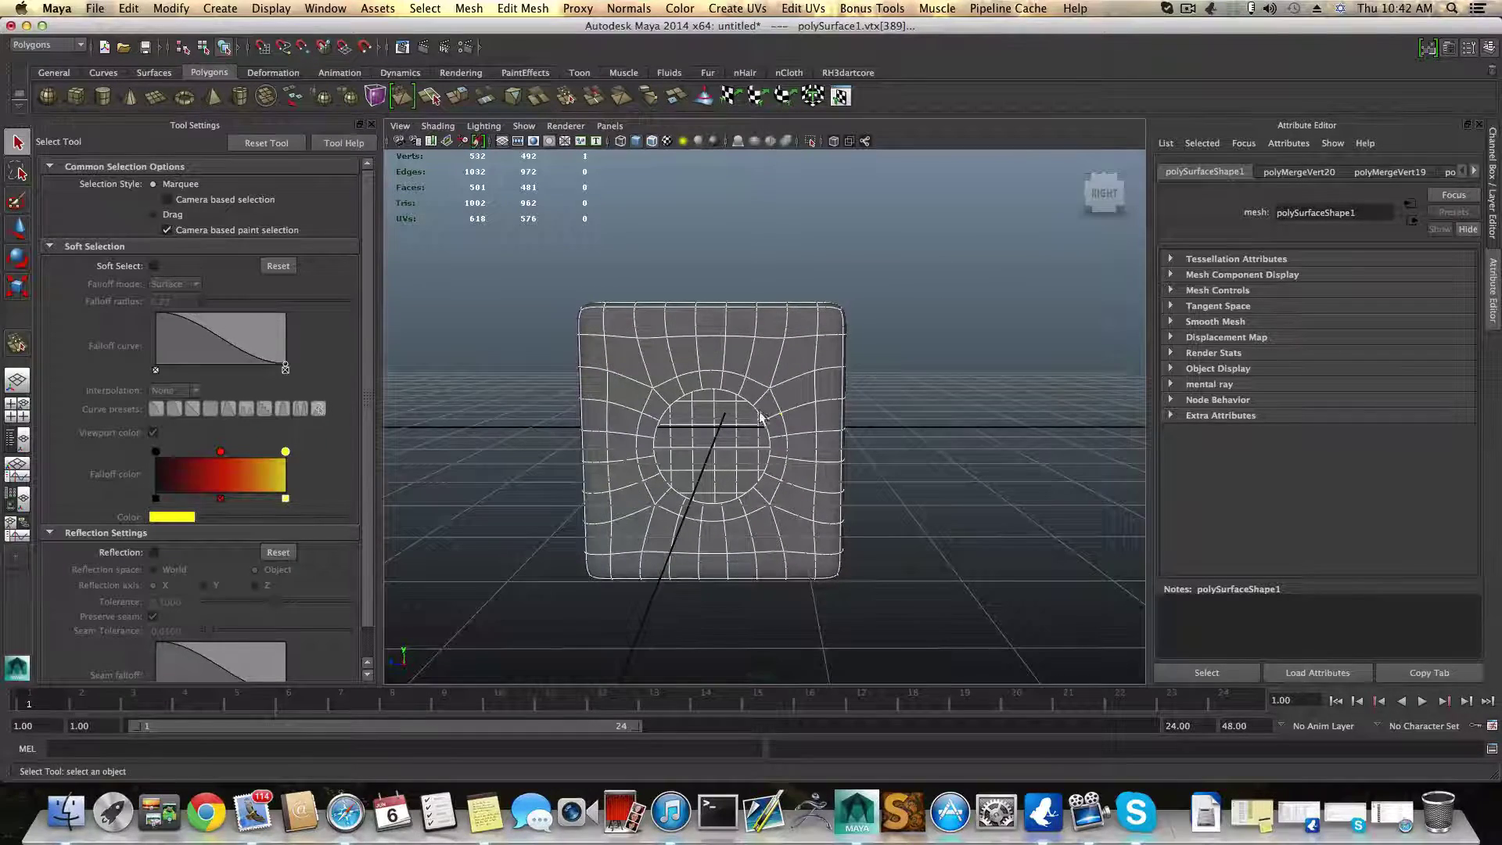
click(758, 420)
alt+drag(758, 420, 815, 438)
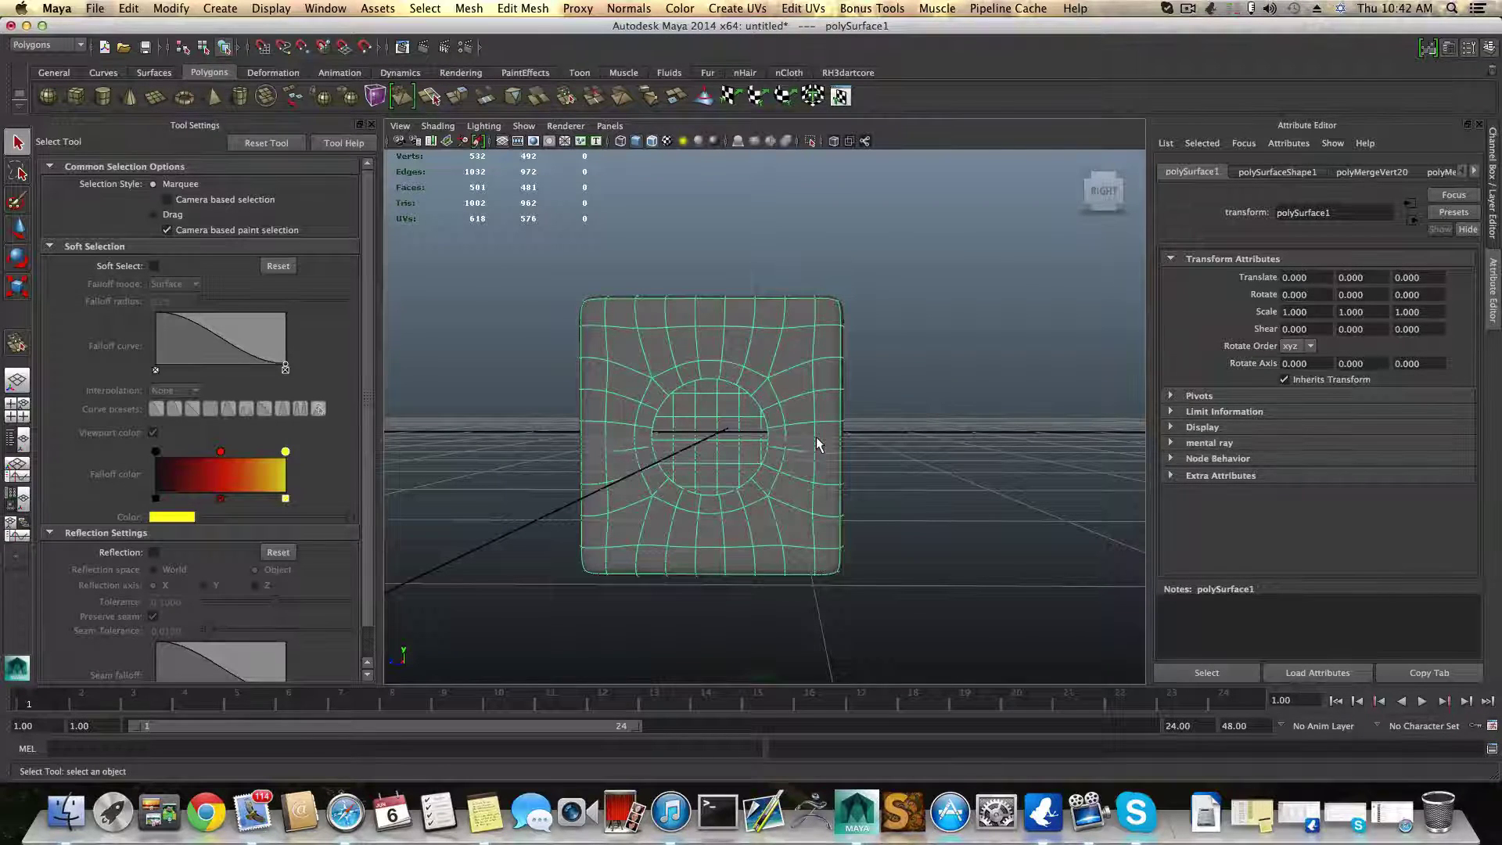
Step: Switch polySurface1 back to unsmoothed polygon display (1) and inspect the welded opening from perspective and front
key(1)
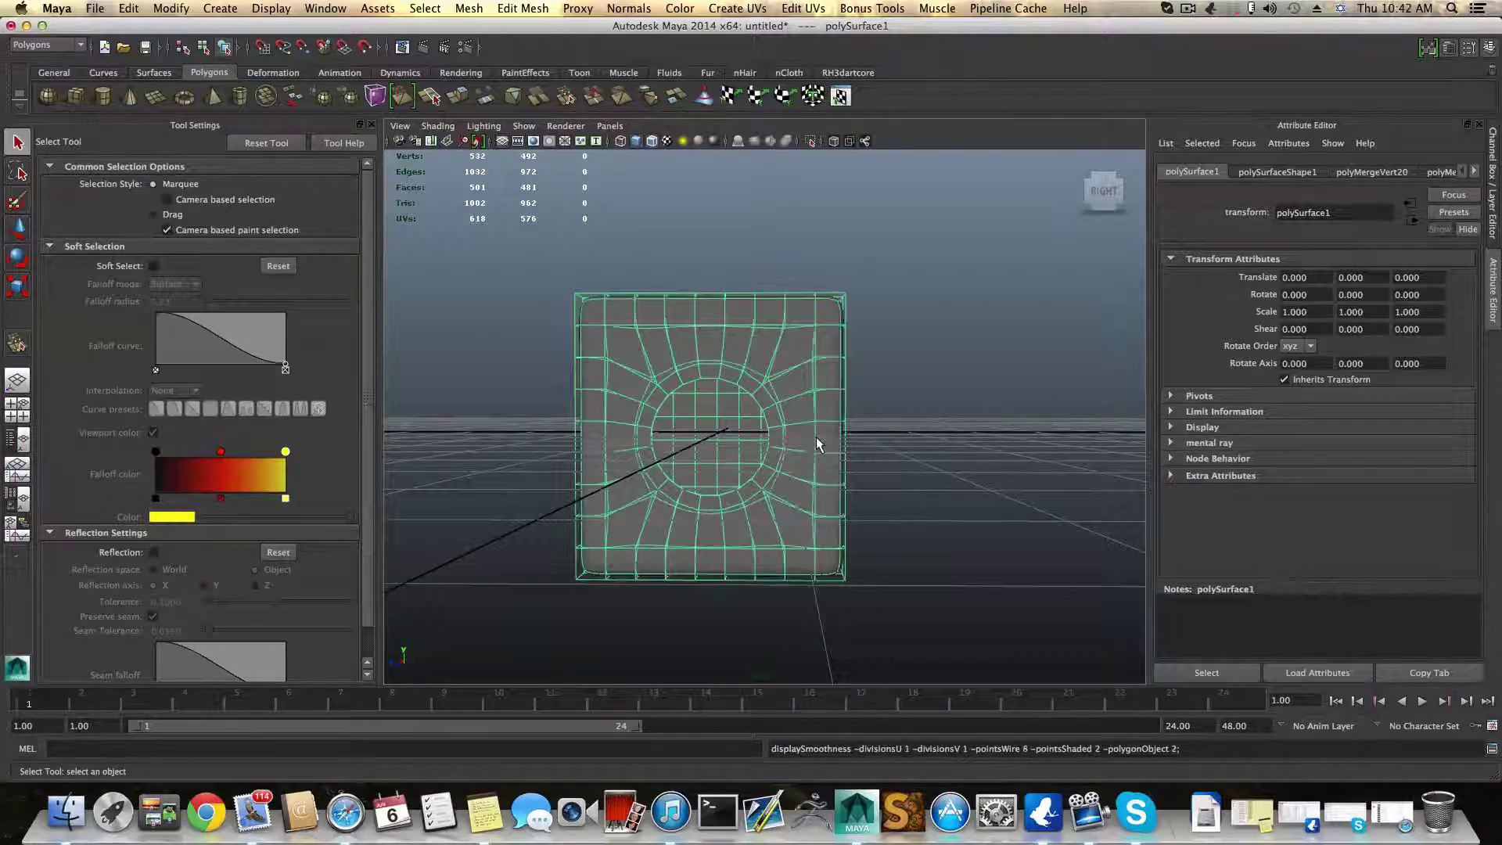
alt+drag(818, 442, 806, 410)
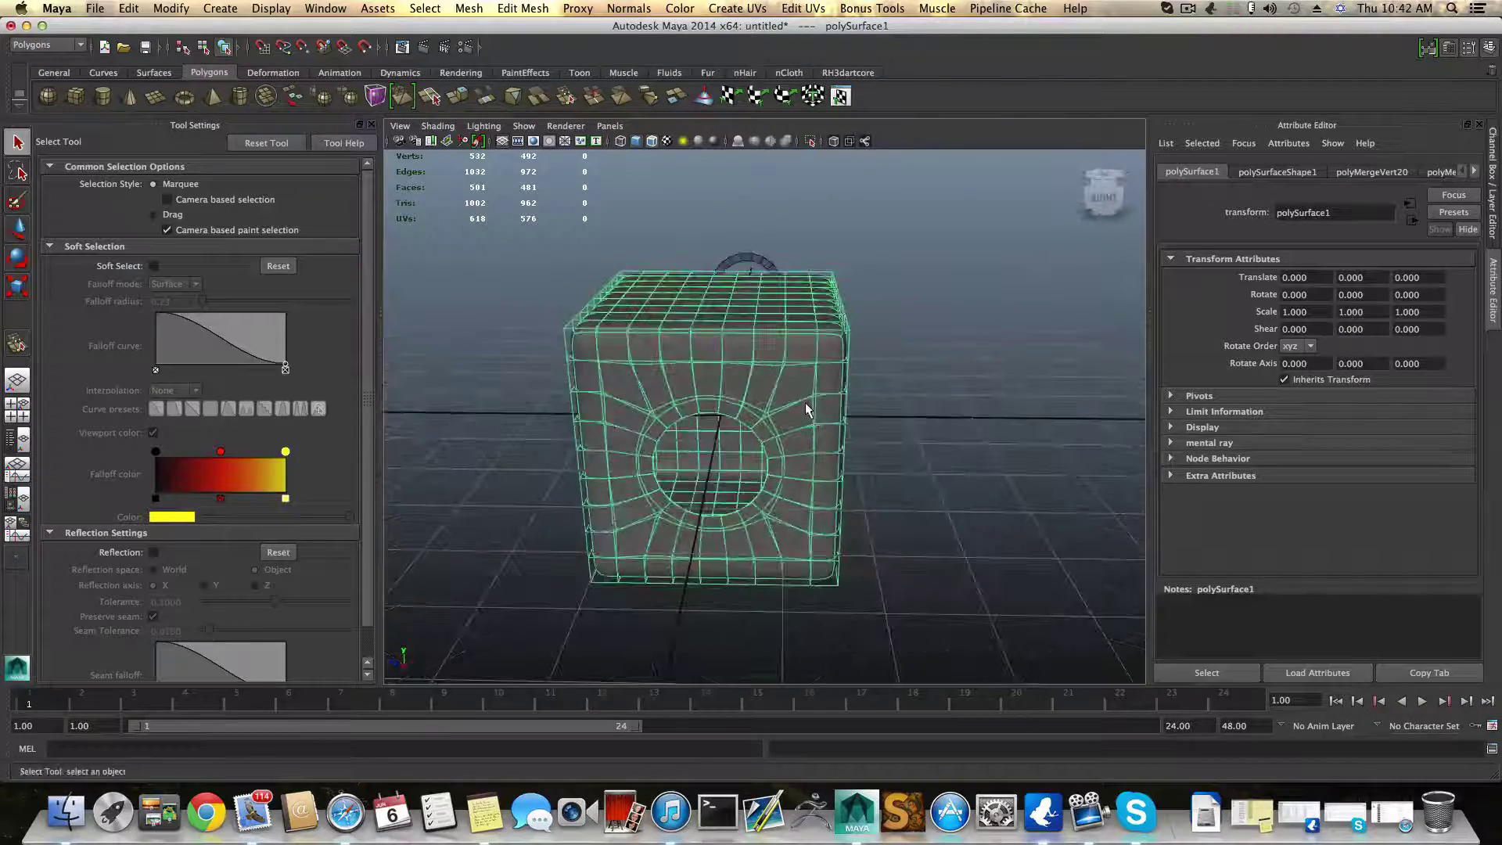
key(1)
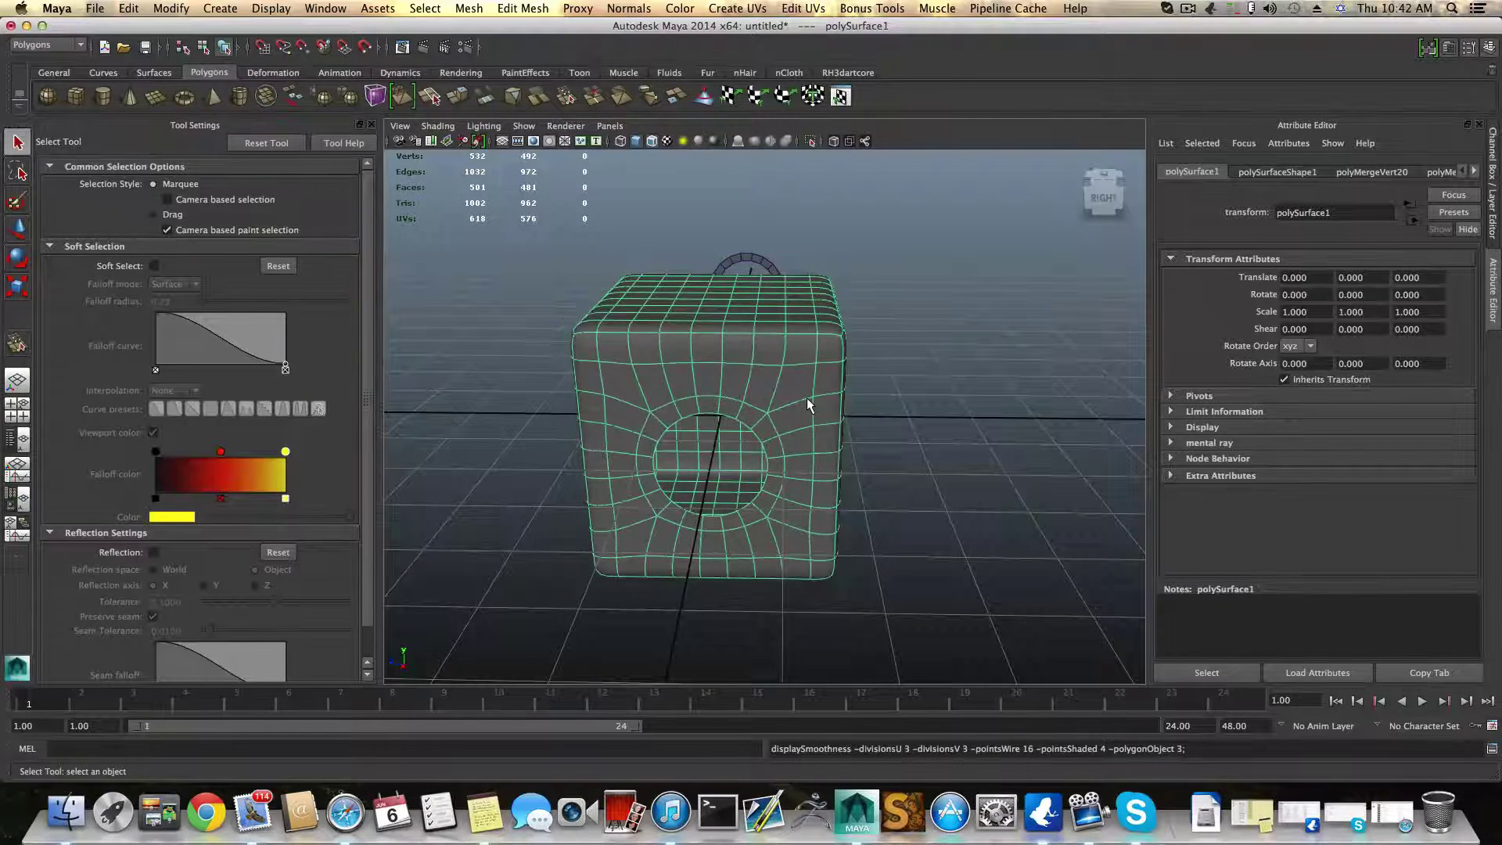
alt+drag(806, 398, 678, 478)
alt+drag(702, 542, 625, 539)
alt+middle_drag(626, 540, 622, 499)
alt+drag(653, 490, 761, 490)
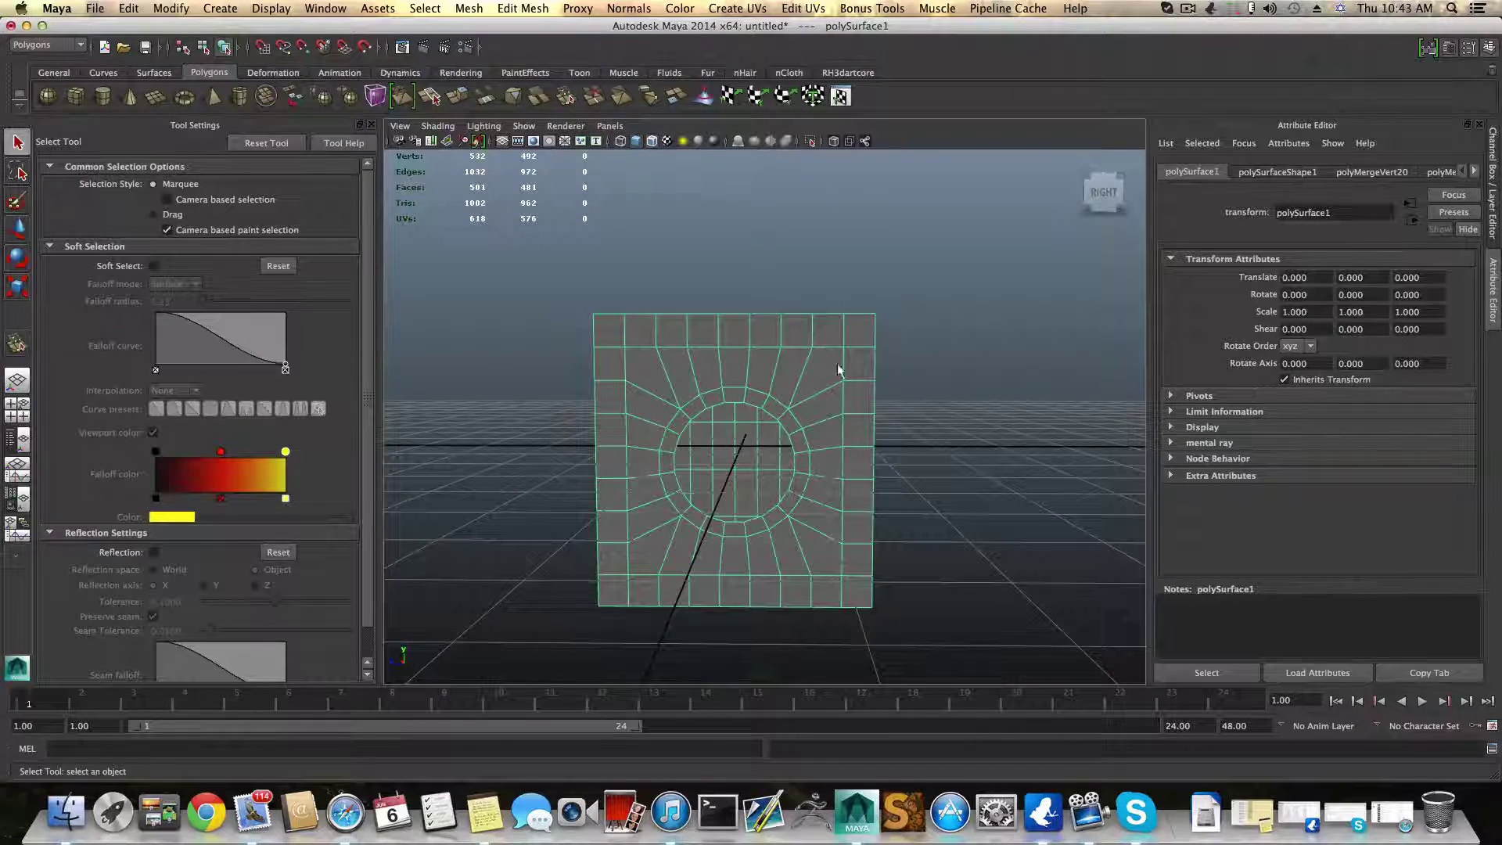
alt+drag(826, 419, 697, 523)
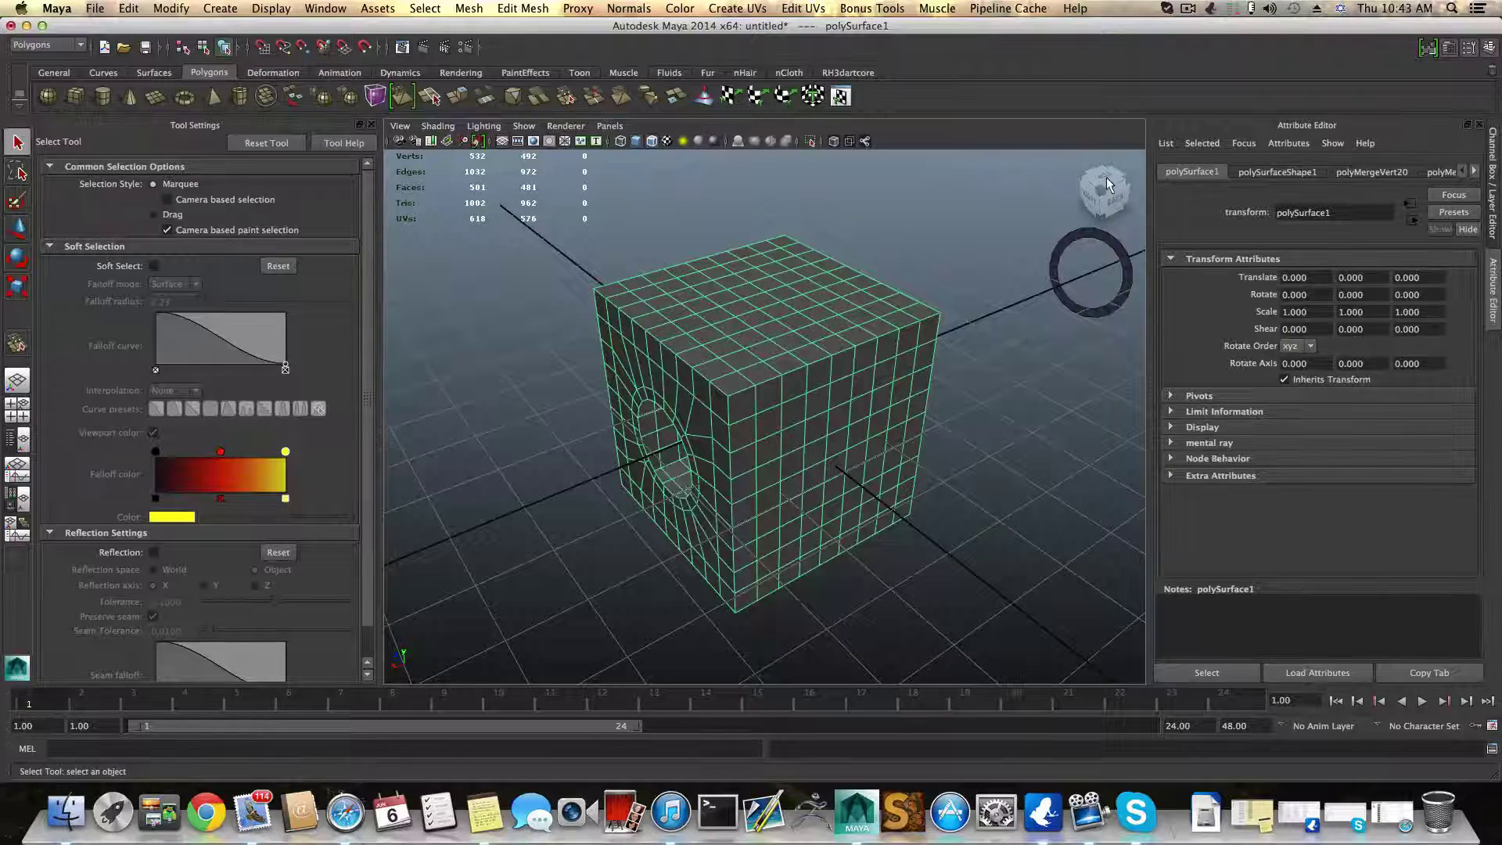